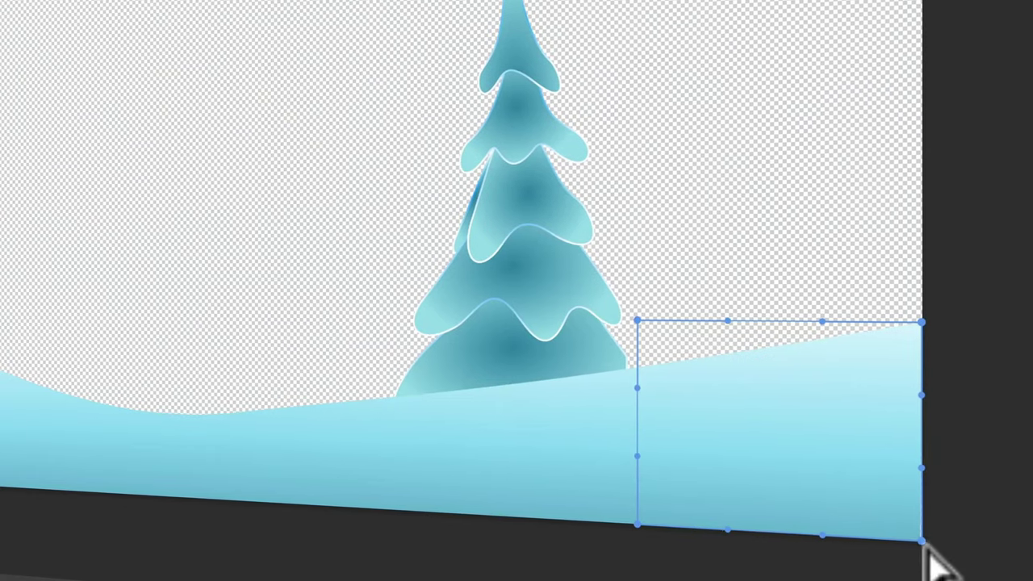
Warp the snow hill's right end down into a rounded slope reaching the canvas's bottom corner and apply the transform
{"action": "mouse_move", "coordinate": [934, 554]}
{"action": "left_mouse_down"}
{"action": "mouse_move", "coordinate": [960, 565]}
{"action": "mouse_move", "coordinate": [940, 569]}
{"action": "left_mouse_up"}
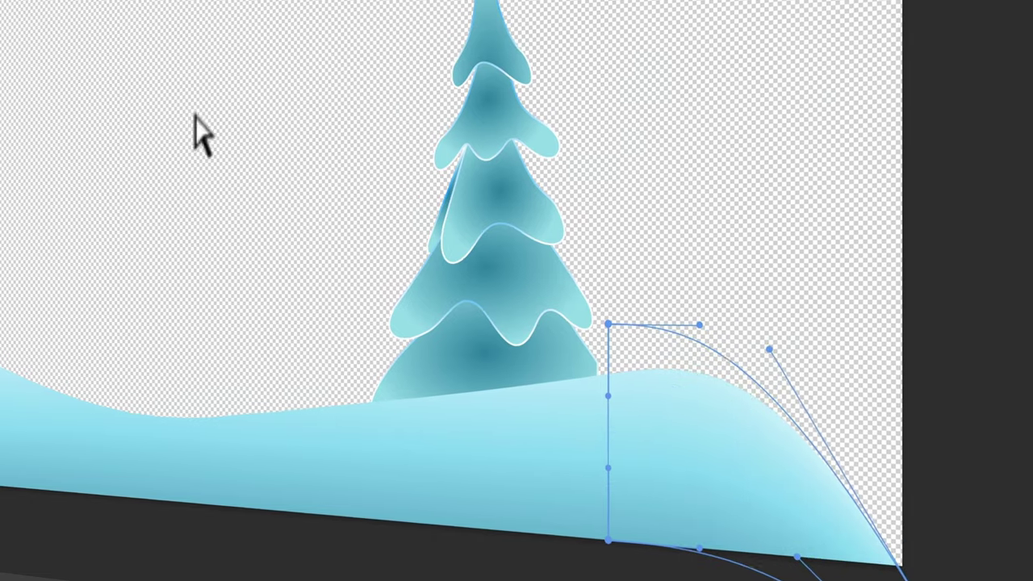
{"action": "key", "text": "Return"}
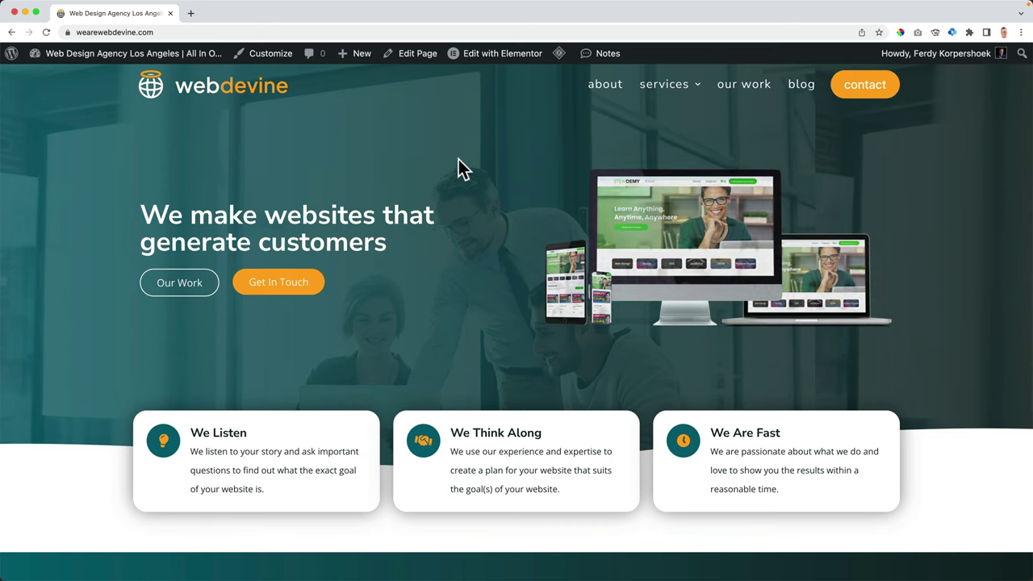
Switch to the browser, download Snow.zip from ferdykorp.com/snow in a new tab, and extract the archive
{"action": "left_click", "coordinate": [191, 14]}
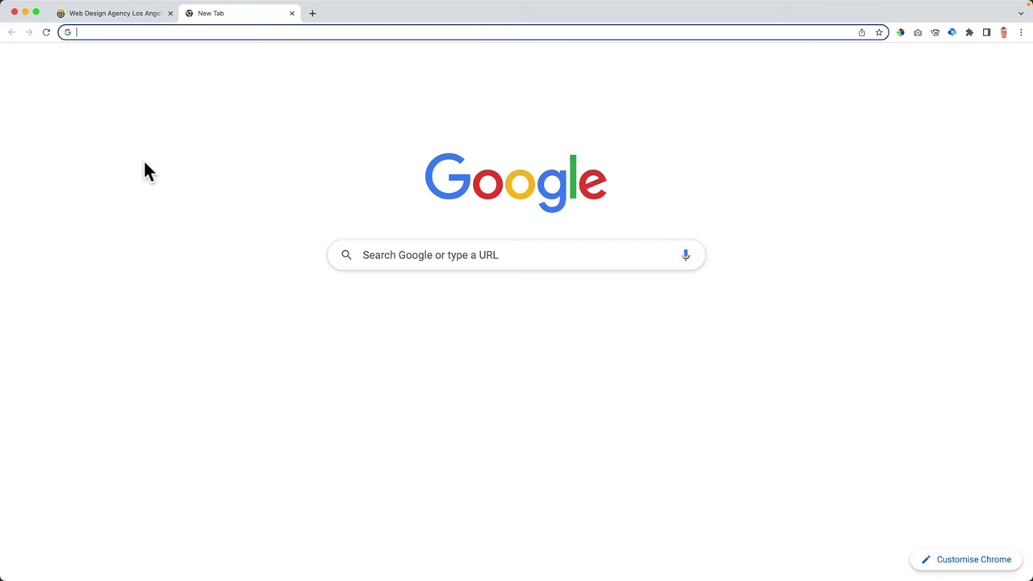
{"action": "type", "text": "ferdykorp.com"}
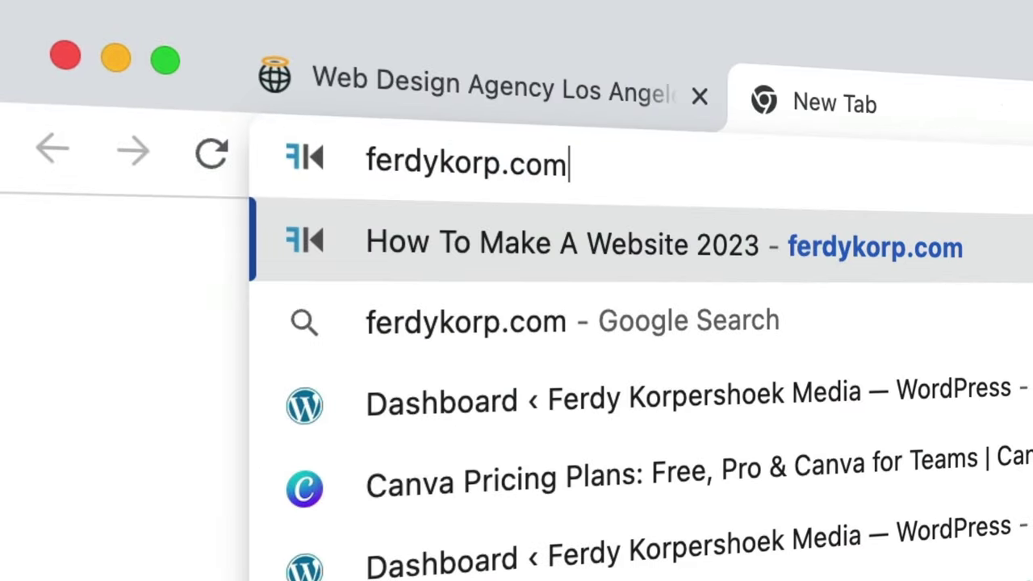
{"action": "type", "text": "/snow"}
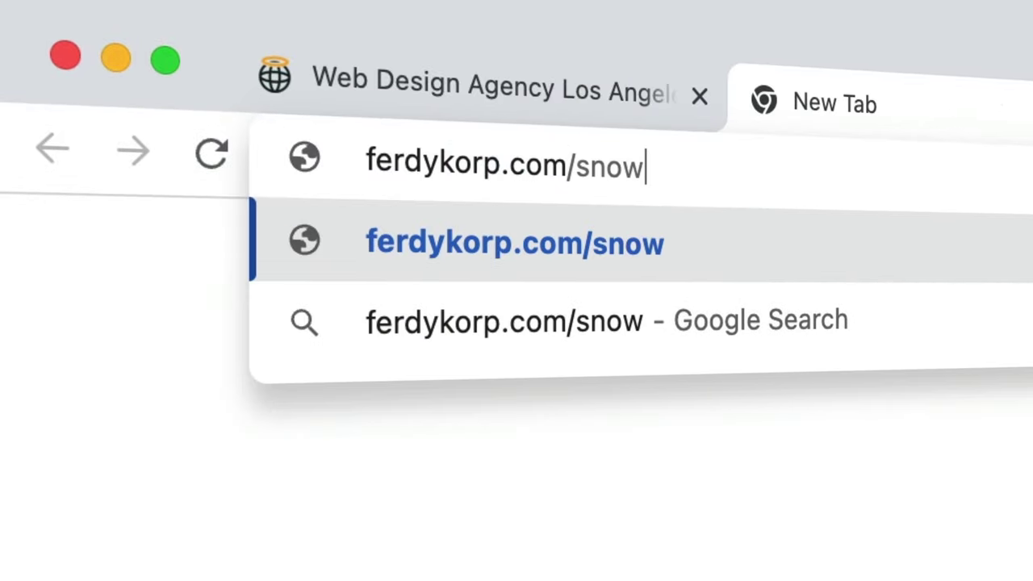
{"action": "key", "text": "Return"}
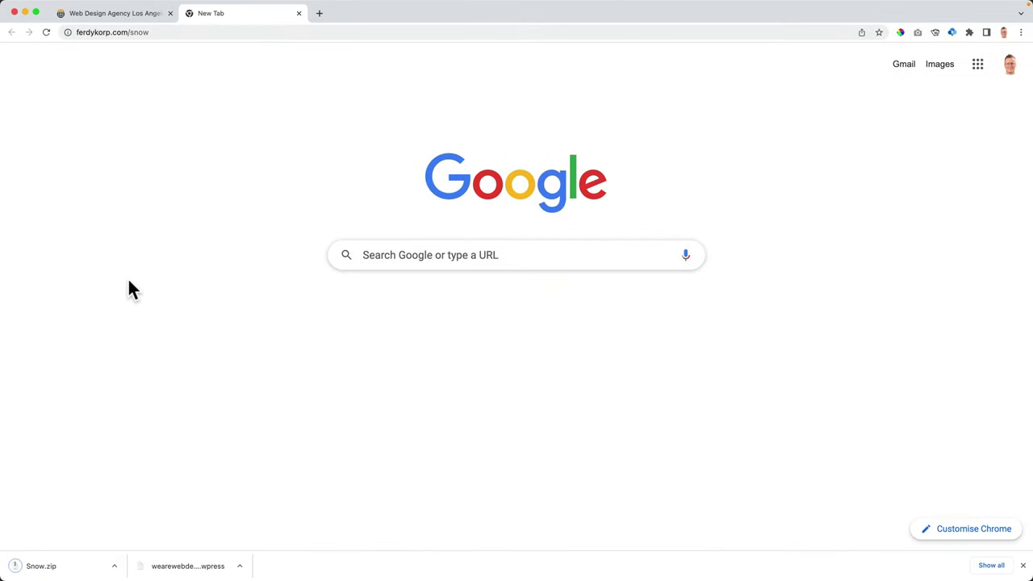
{"action": "left_click", "coordinate": [88, 565]}
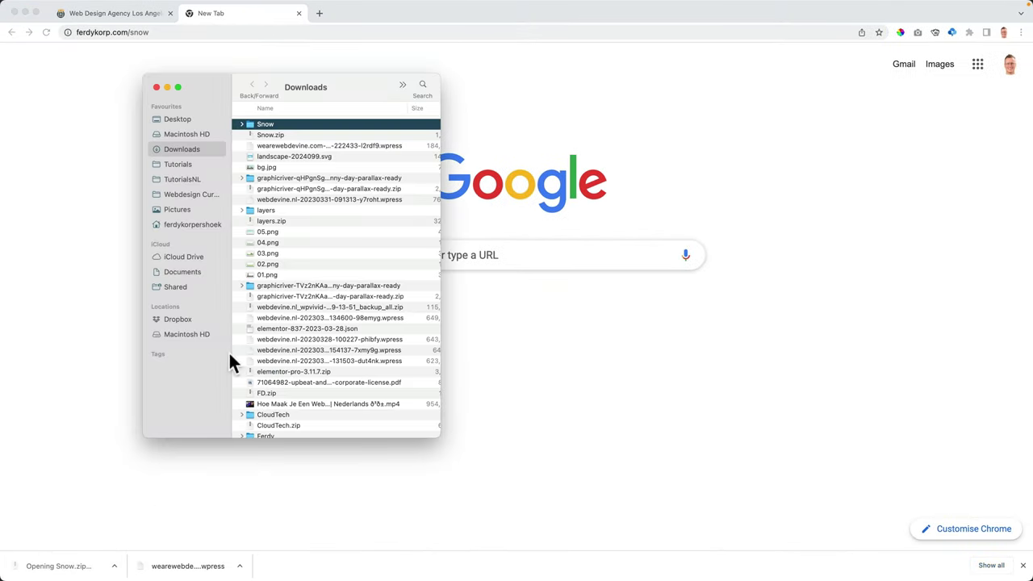
Move the extracted Snow folder from Downloads to the Desktop and open it there
{"action": "left_click_drag", "start_coordinate": [260, 124], "coordinate": [201, 117]}
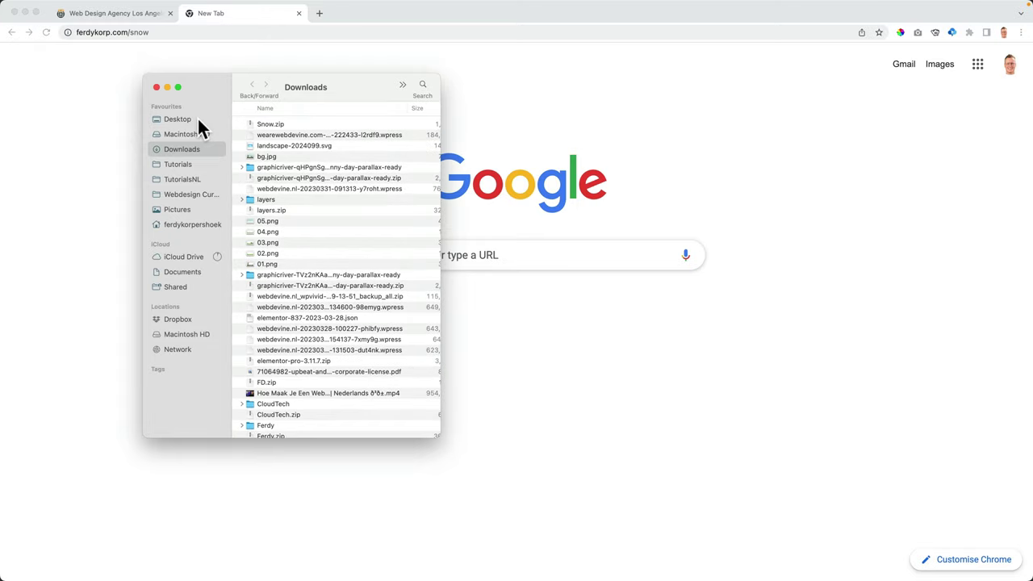
{"action": "left_click", "coordinate": [196, 117]}
{"action": "double_click", "coordinate": [271, 125]}
Preview the layer images 01.png through 04.png in the Snow folder
{"action": "left_click", "coordinate": [284, 124]}
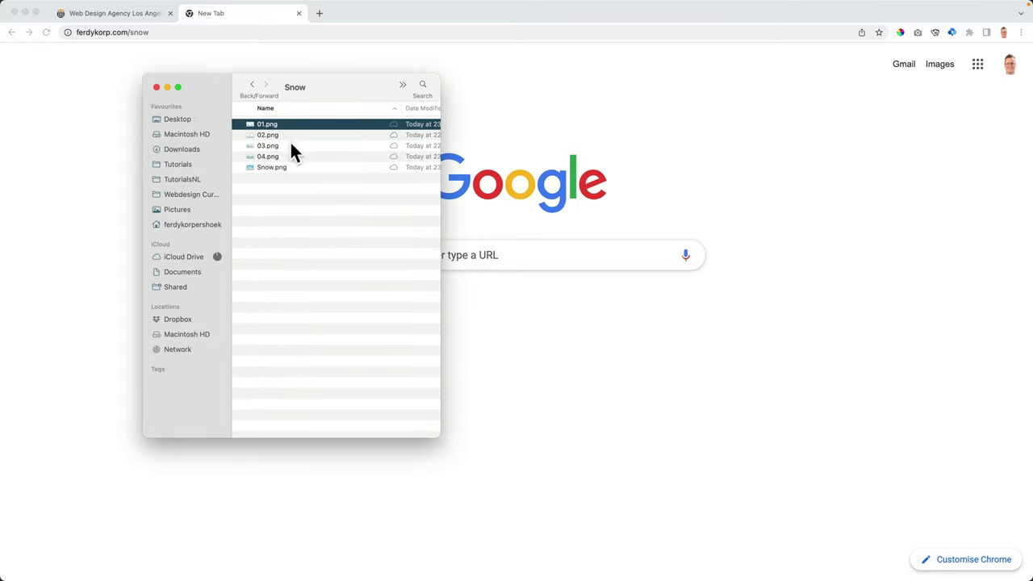
{"action": "key", "text": "space"}
{"action": "key", "text": "Right"}
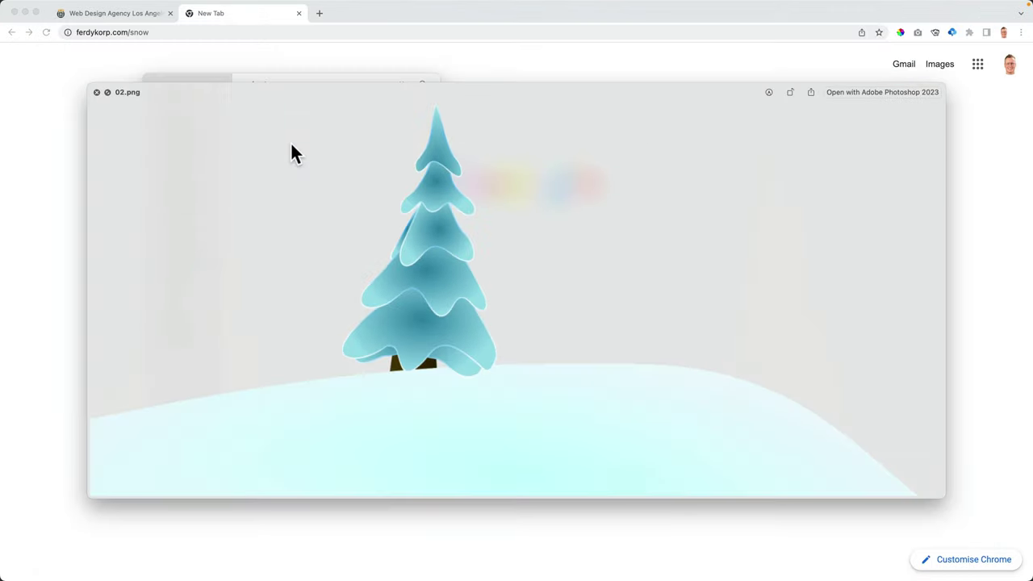
{"action": "key", "text": "Down"}
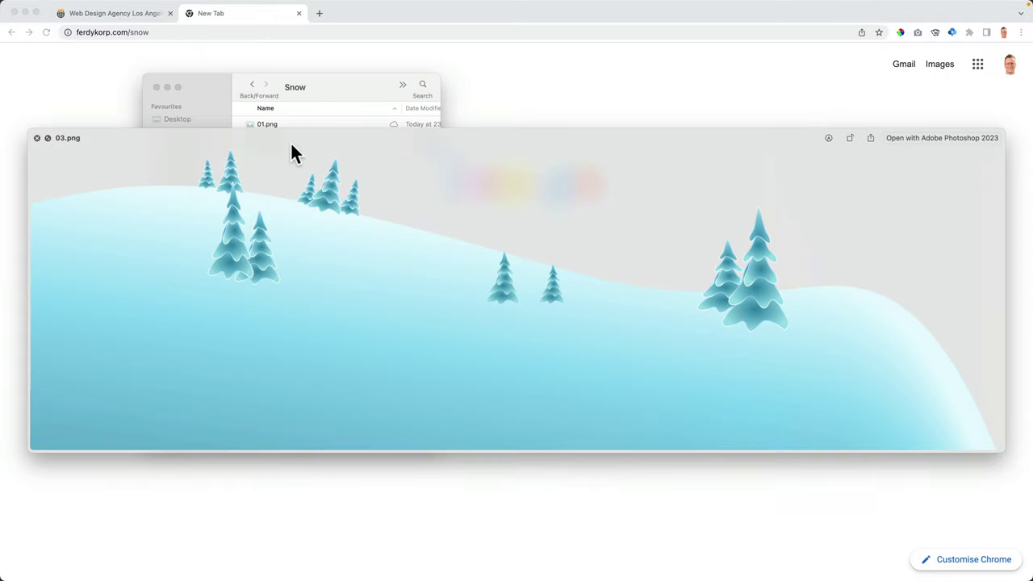
{"action": "key", "text": "Down"}
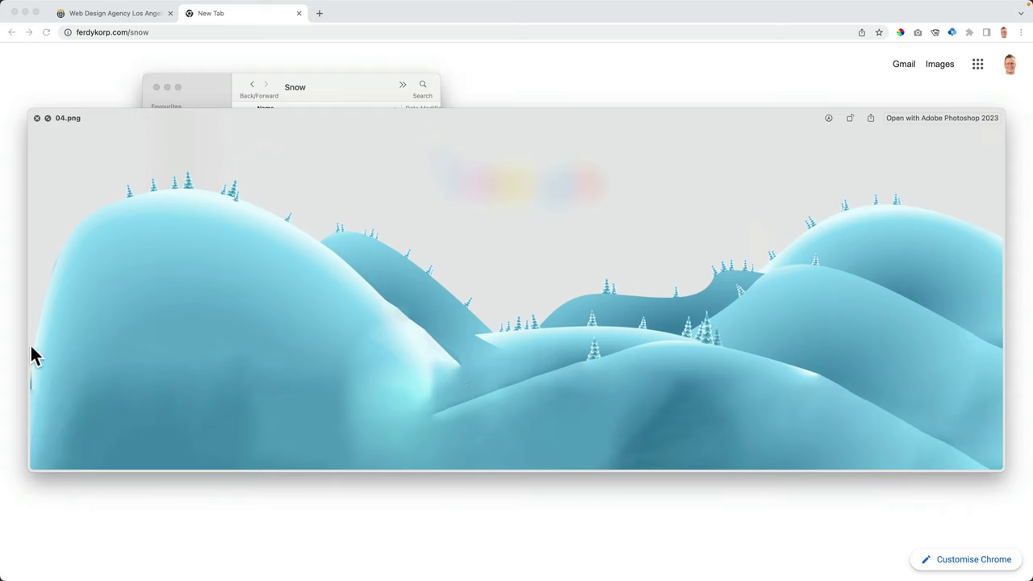
{"action": "key", "text": "Up"}
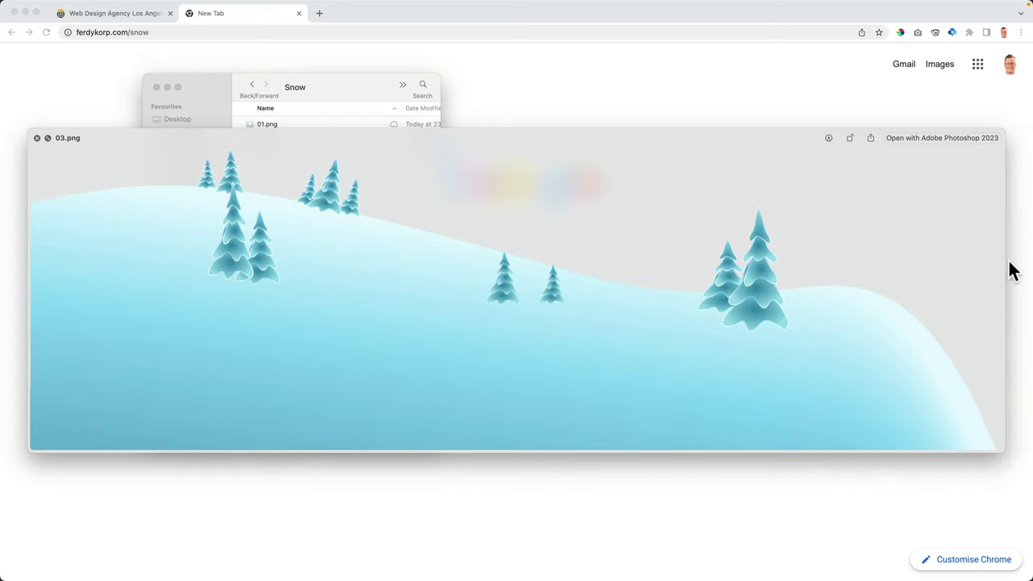
{"action": "key", "text": "Up"}
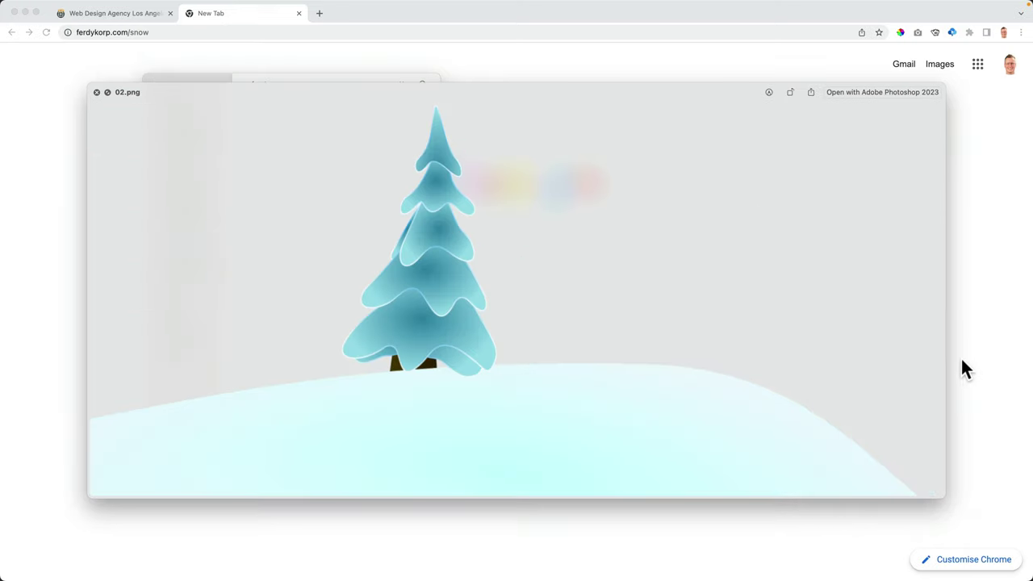
{"action": "key", "text": "Up"}
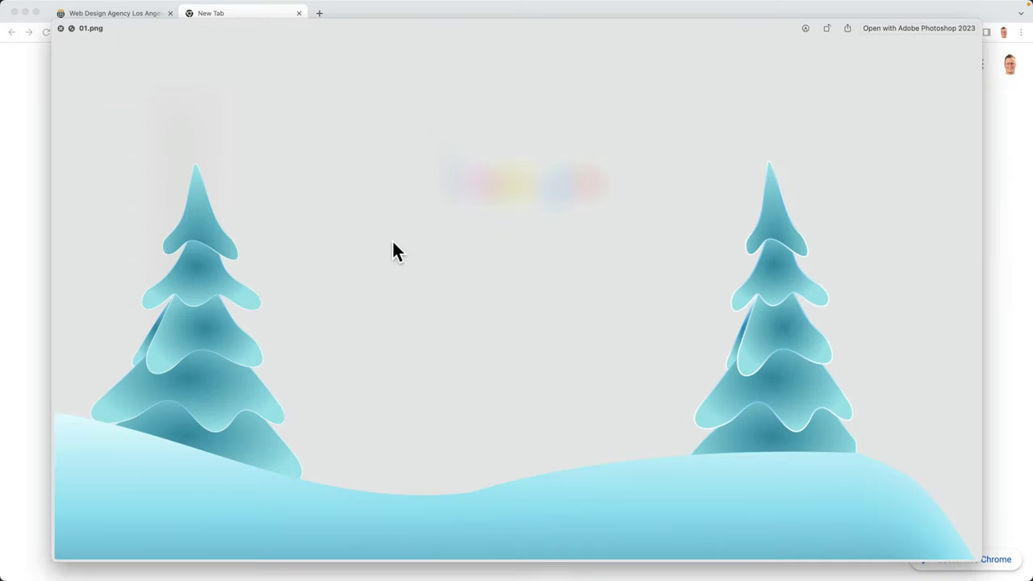
{"action": "key", "text": "space"}
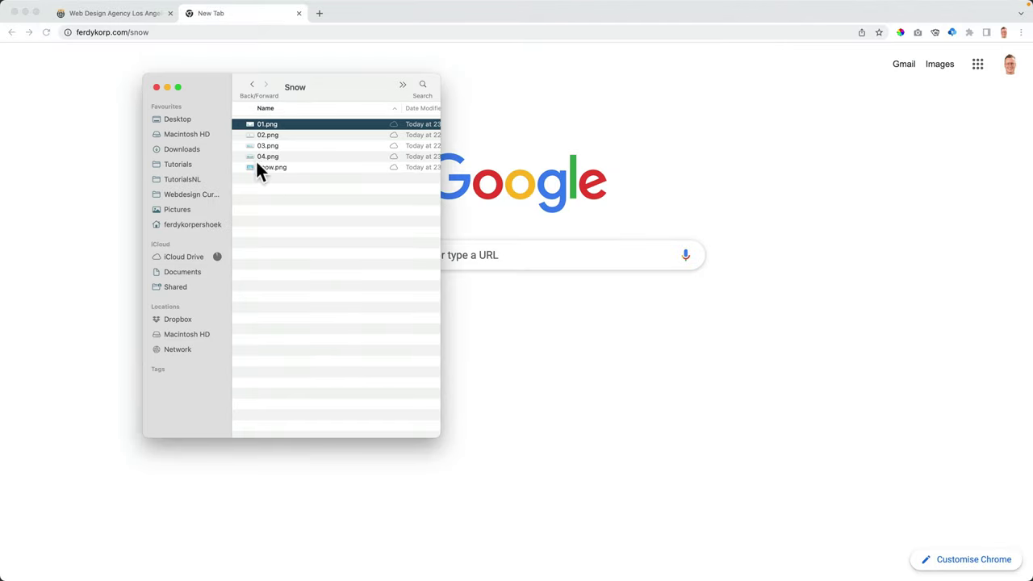
Close the download tab and open GraphicRiver through ferdykorp.com/gr in a new tab
{"action": "left_click", "coordinate": [111, 121]}
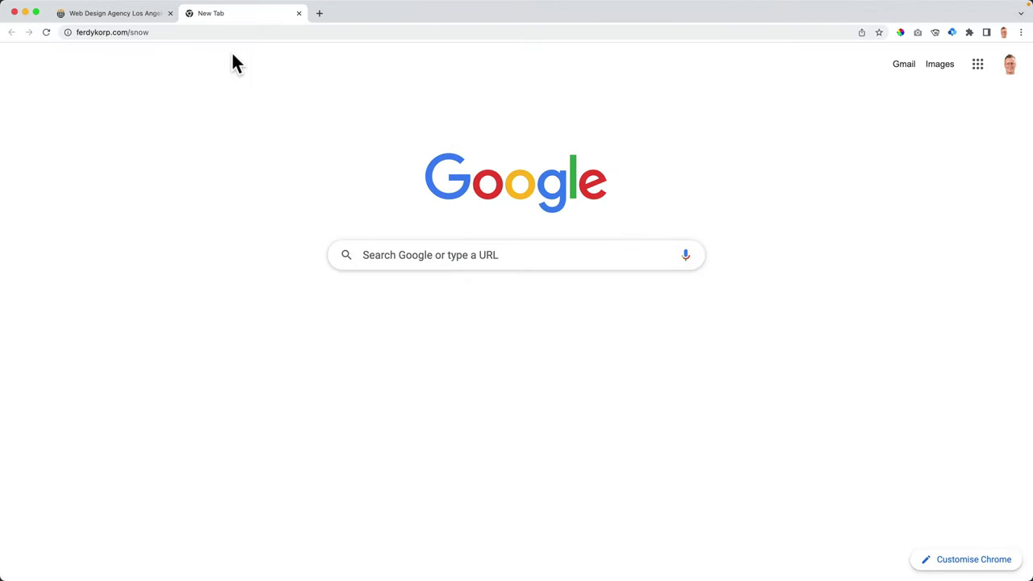
{"action": "left_click", "coordinate": [298, 14]}
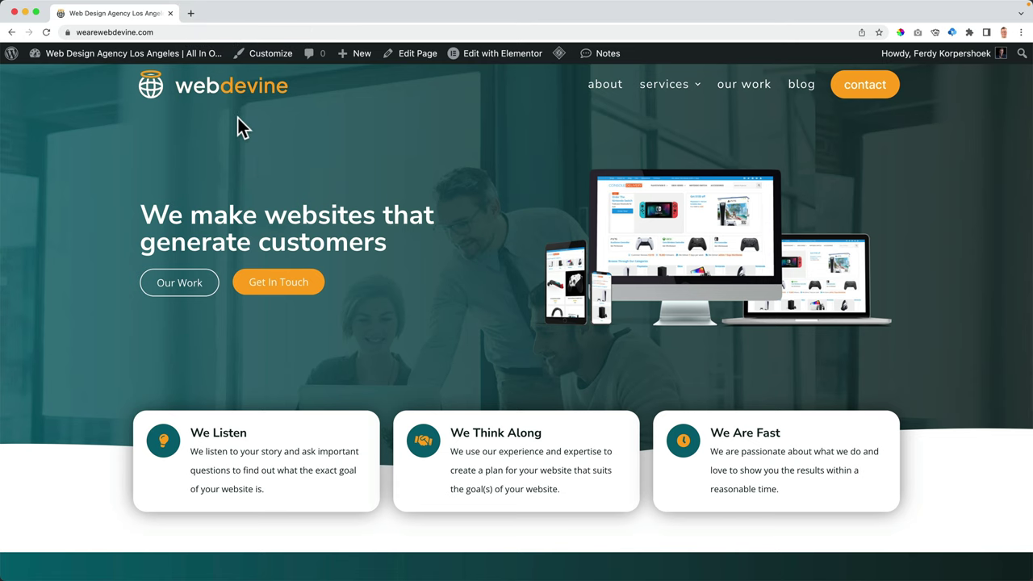
{"action": "left_click", "coordinate": [190, 13]}
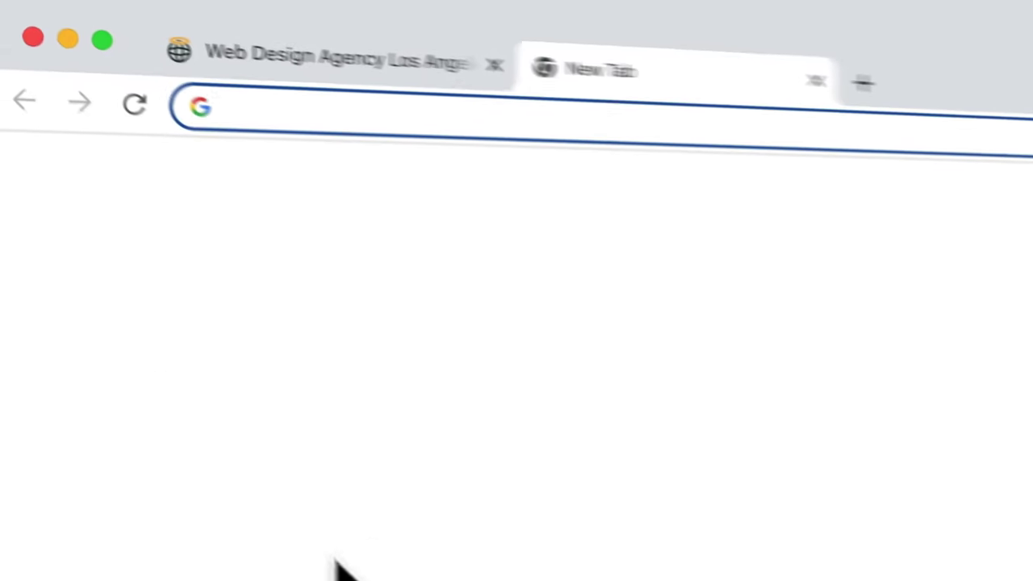
{"action": "type", "text": "ferdykorp.com"}
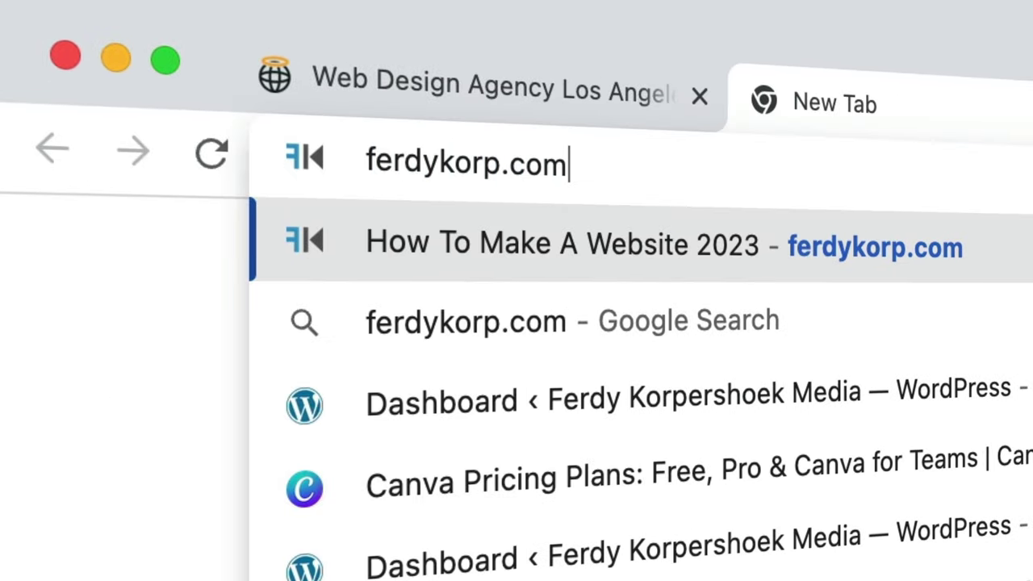
{"action": "type", "text": "/gr"}
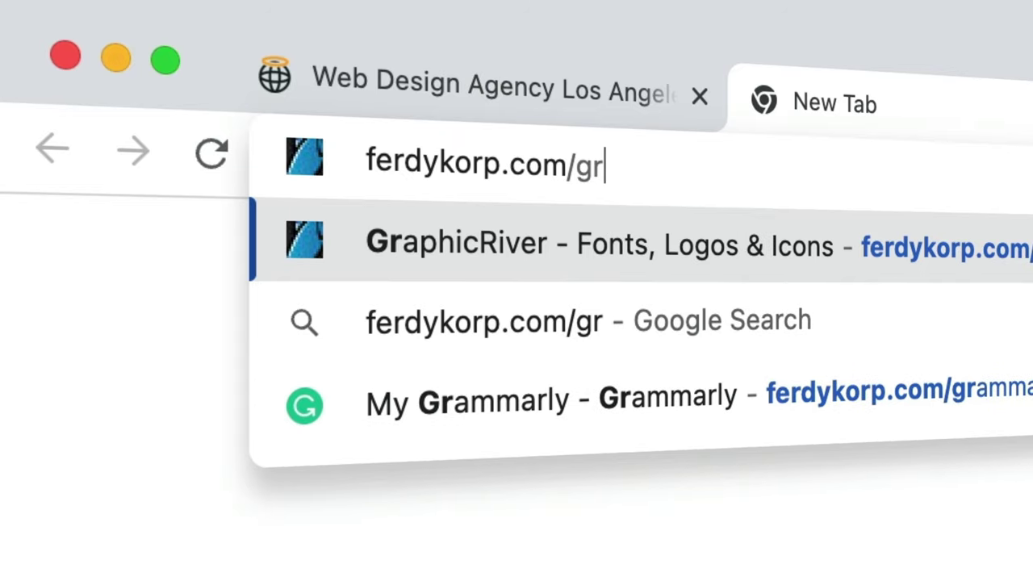
{"action": "key", "text": "Return"}
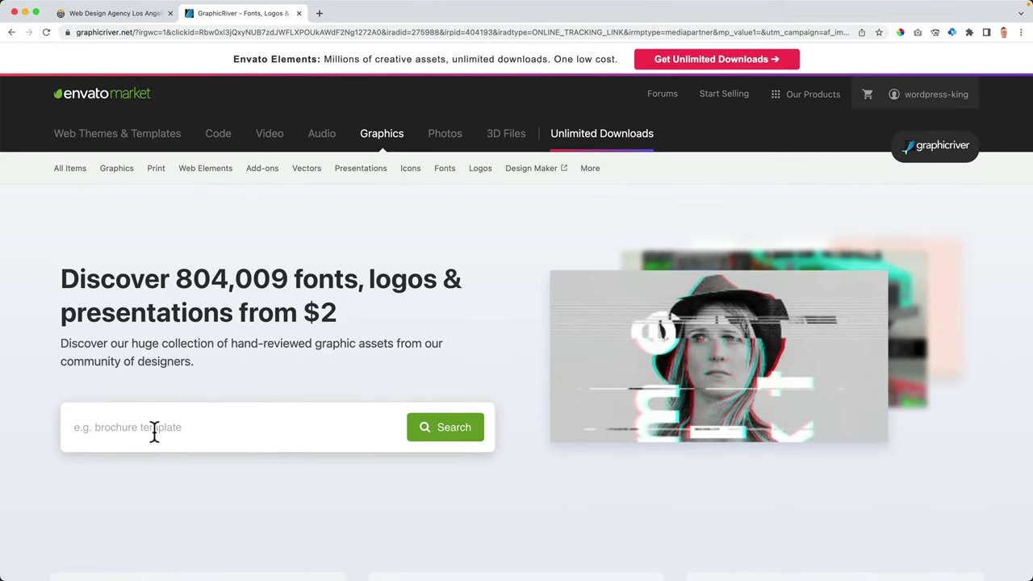
Search GraphicRiver for "landscape with layers" and open the item "a Castle Landscape Sunny Day Parallax Ready"
{"action": "left_click", "coordinate": [154, 428]}
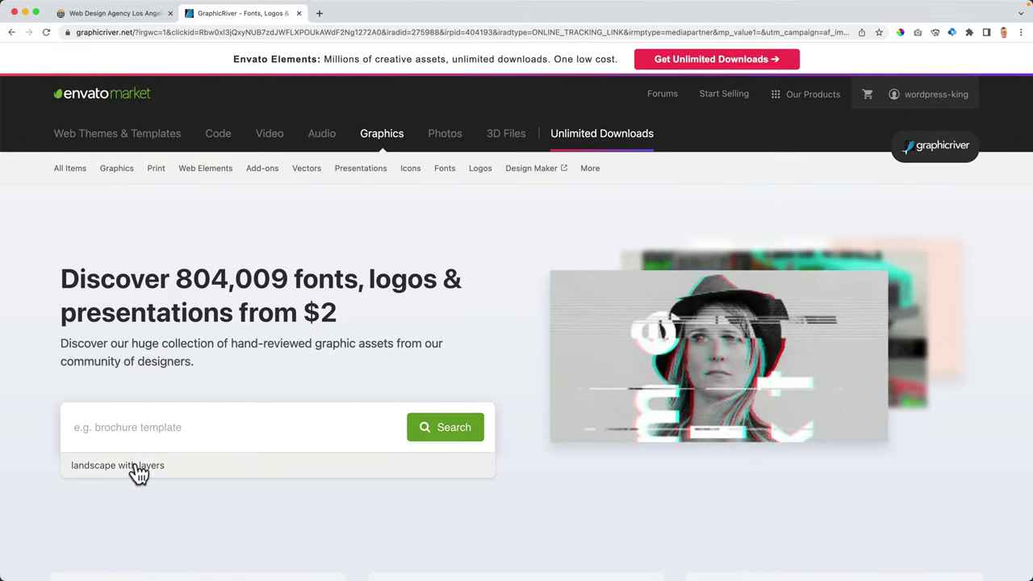
{"action": "left_click", "coordinate": [137, 468]}
{"action": "scroll", "coordinate": [325, 218], "scroll_direction": "down", "scroll_amount": 10}
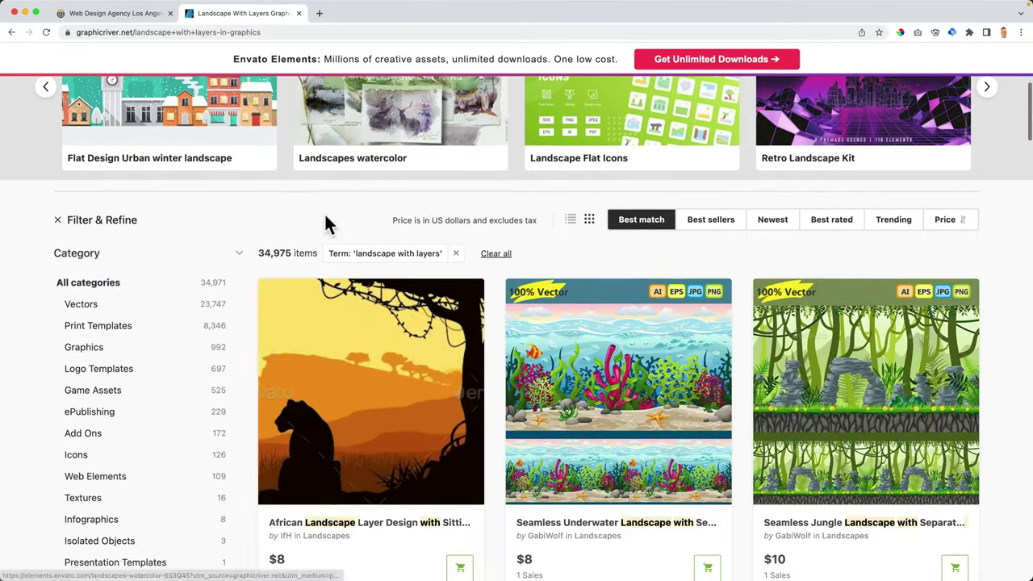
{"action": "scroll", "coordinate": [328, 226], "scroll_direction": "down", "scroll_amount": 10}
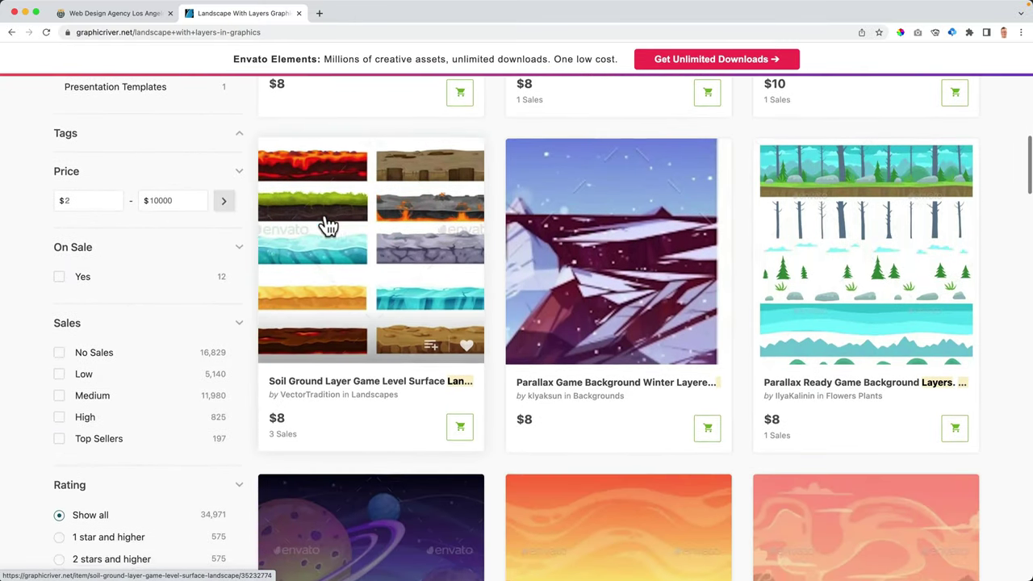
{"action": "scroll", "coordinate": [327, 224], "scroll_direction": "down", "scroll_amount": 3}
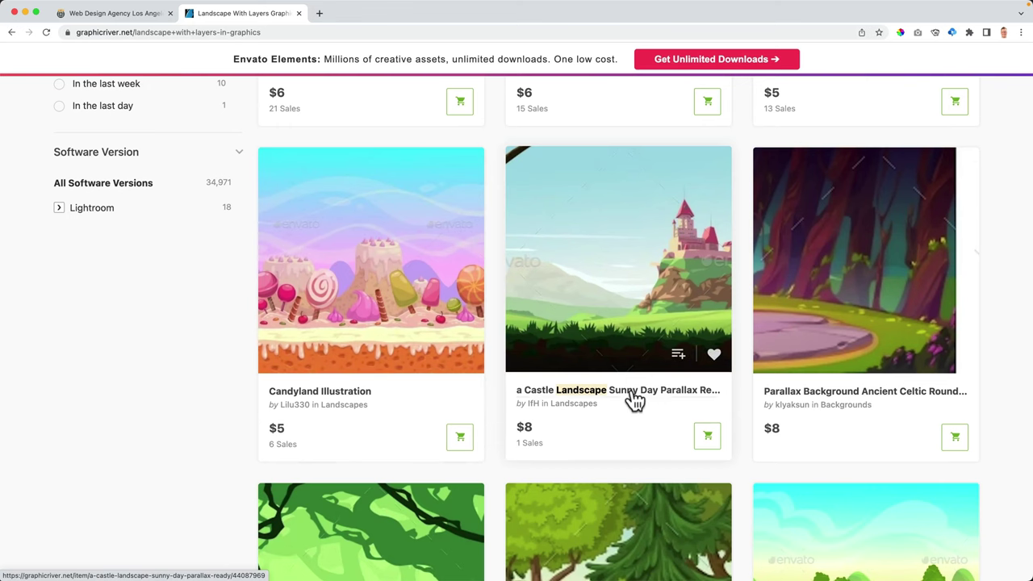
{"action": "left_click", "coordinate": [632, 391]}
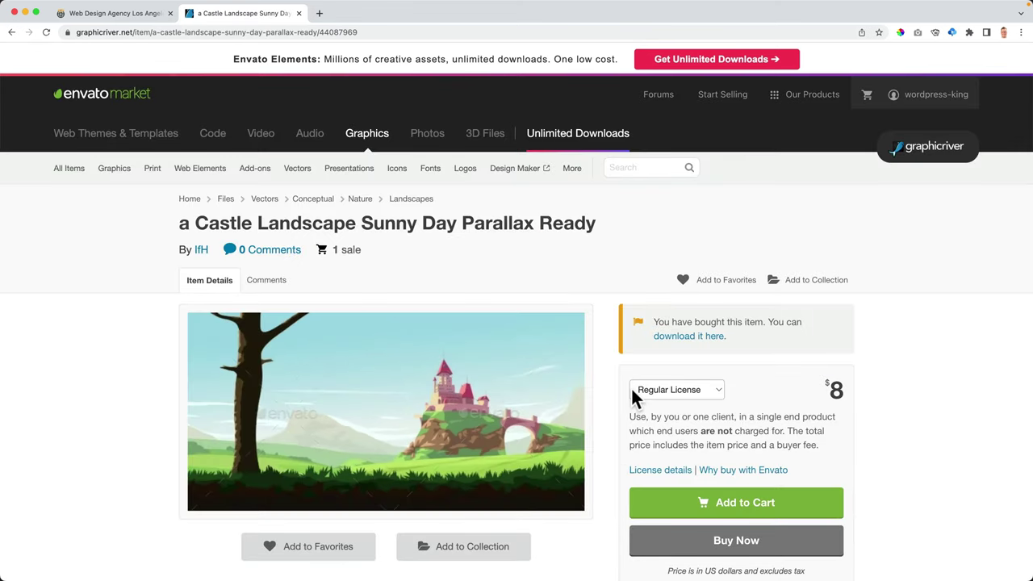
Download the main files of the purchased castle landscape and extract the zip archive
{"action": "left_click", "coordinate": [747, 550]}
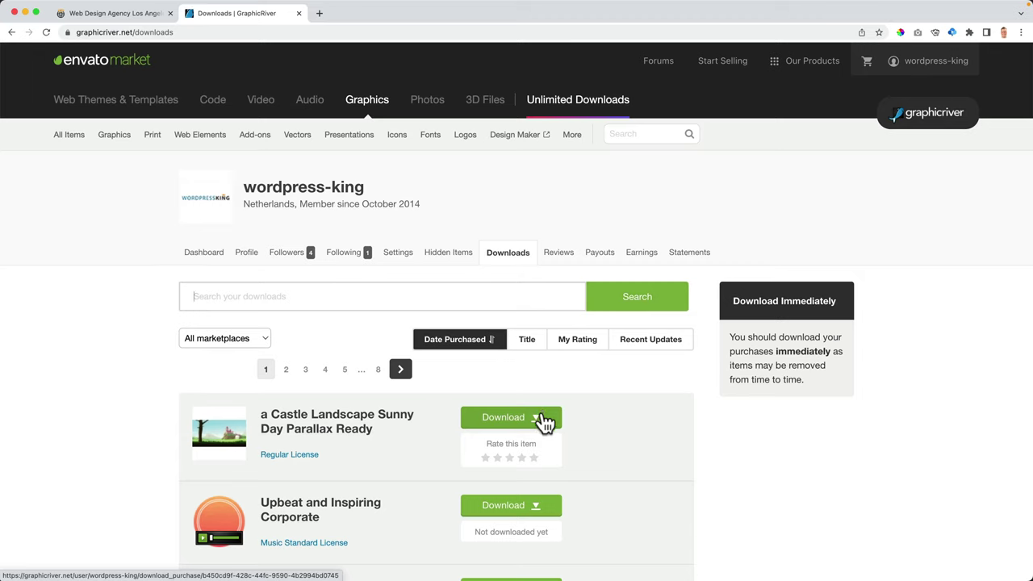
{"action": "left_click", "coordinate": [545, 421]}
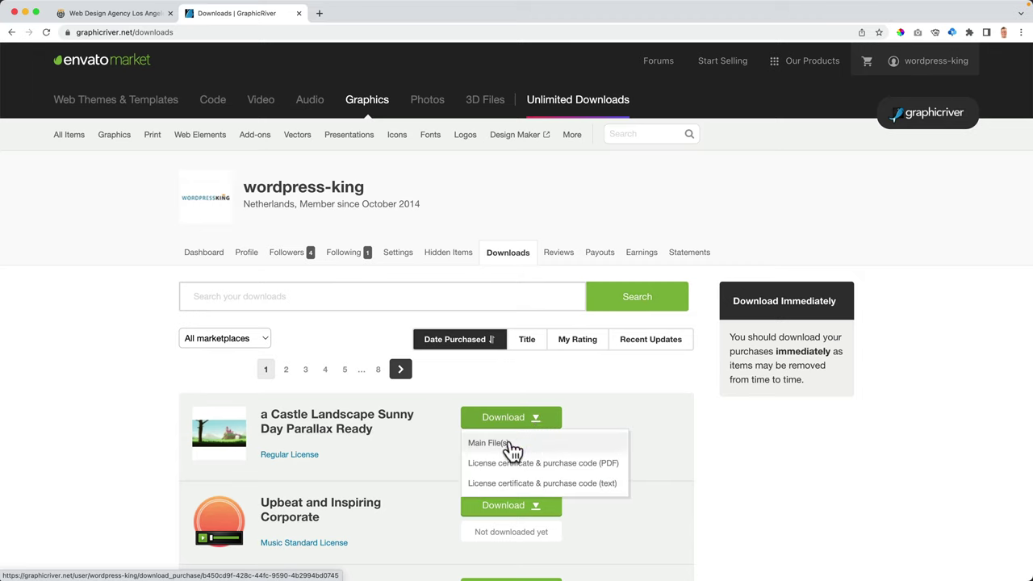
{"action": "left_click", "coordinate": [508, 444]}
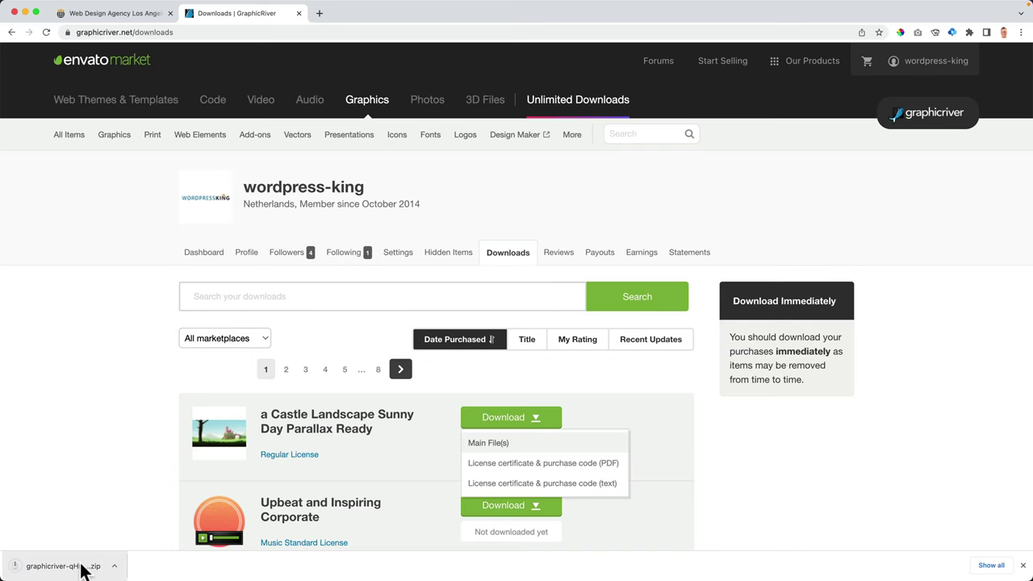
{"action": "left_click", "coordinate": [81, 568]}
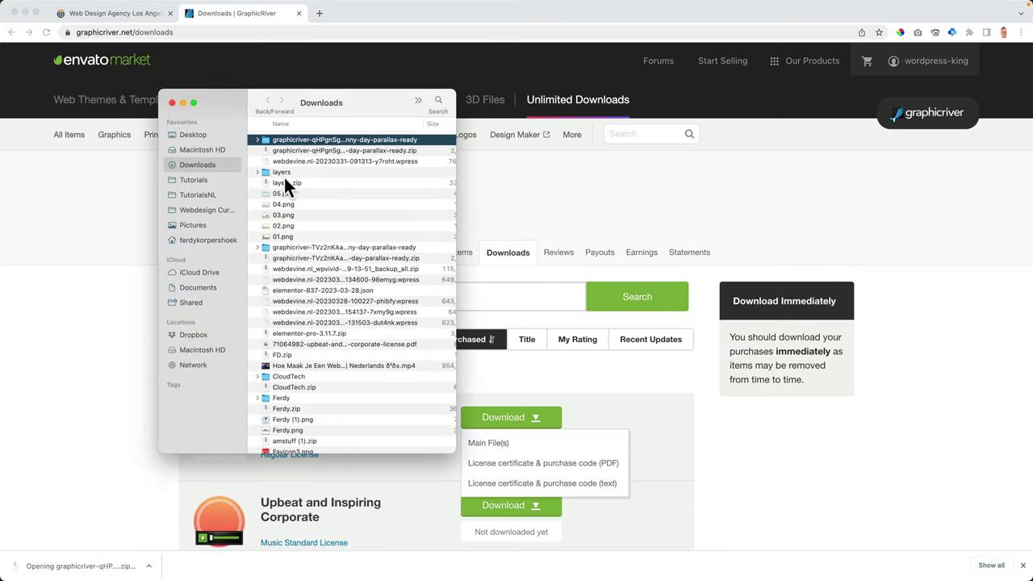
Open src_file.eps from the extracted castle landscape folder in Adobe Illustrator 2023
{"action": "double_click", "coordinate": [303, 140]}
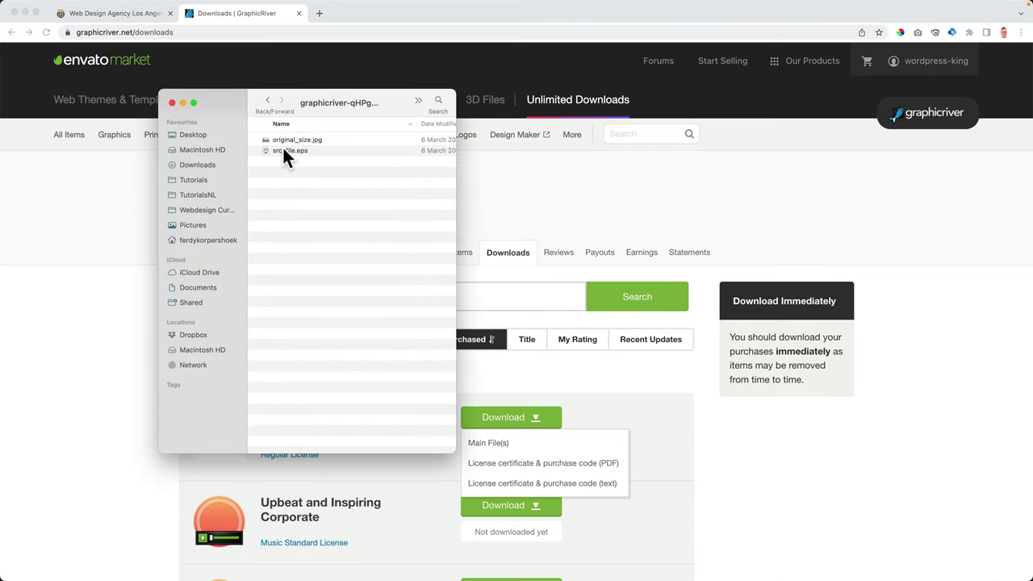
{"action": "right_click", "coordinate": [285, 151]}
{"action": "mouse_move", "coordinate": [326, 166]}
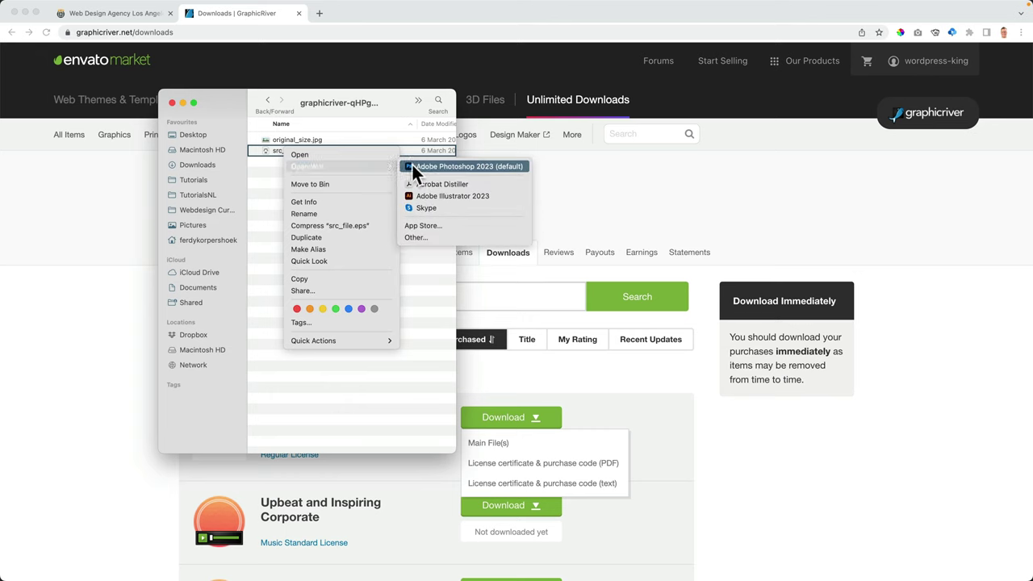
{"action": "left_click", "coordinate": [443, 195]}
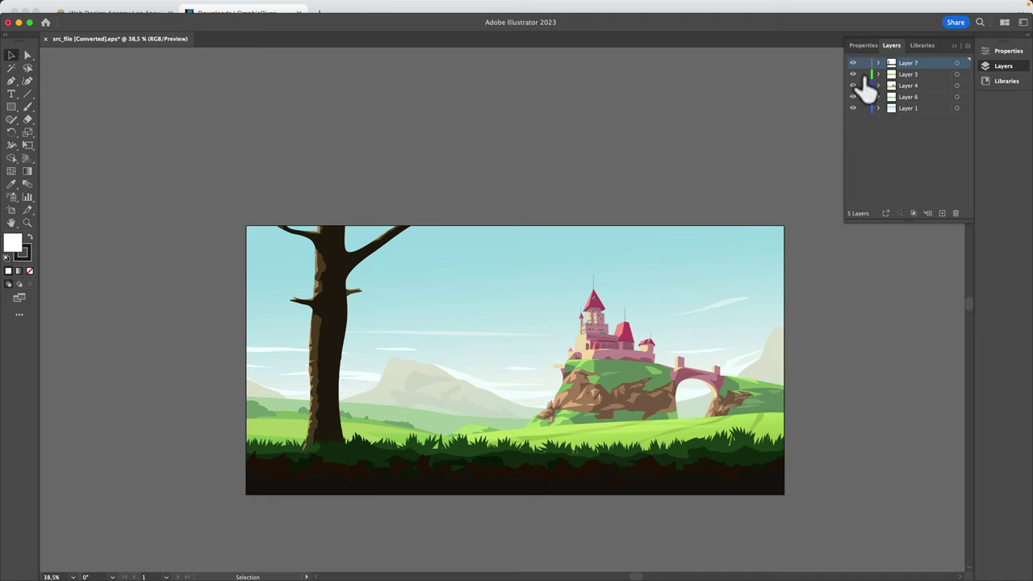
Hide Layers 3, 4, 6 and 1 so that only Layer 7 stays displayed
{"action": "left_click_drag", "start_coordinate": [853, 74], "coordinate": [855, 108]}
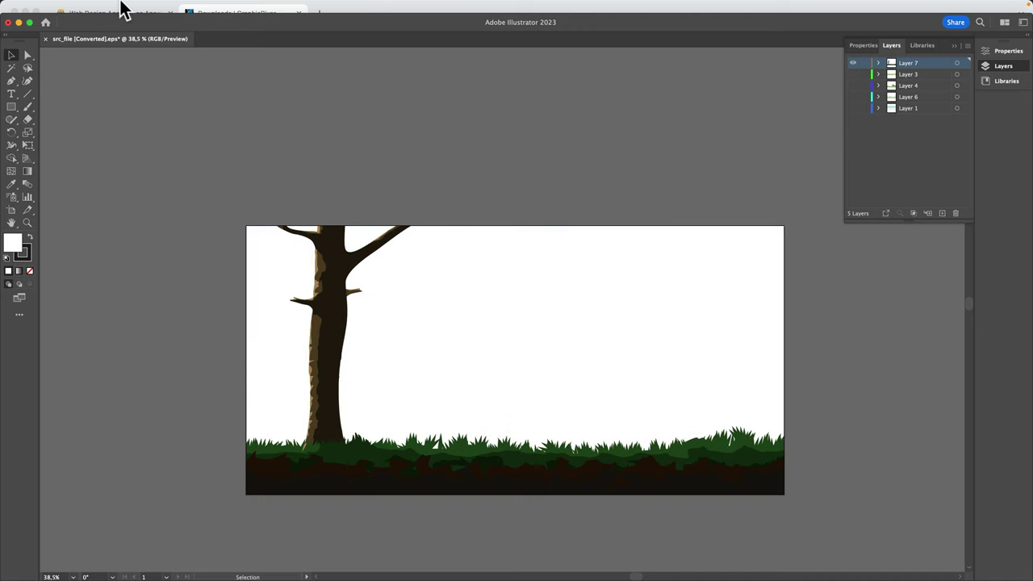
Export the displayed Layer 7 for the web as a transparent PNG-24 named 01 in the 4 Layers folder
{"action": "left_click", "coordinate": [80, 6]}
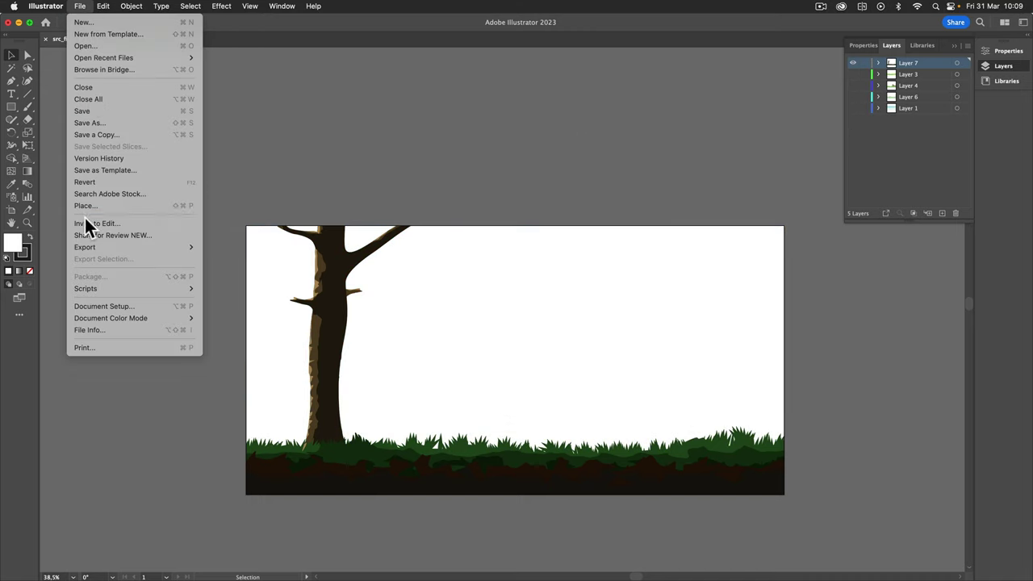
{"action": "mouse_move", "coordinate": [104, 247]}
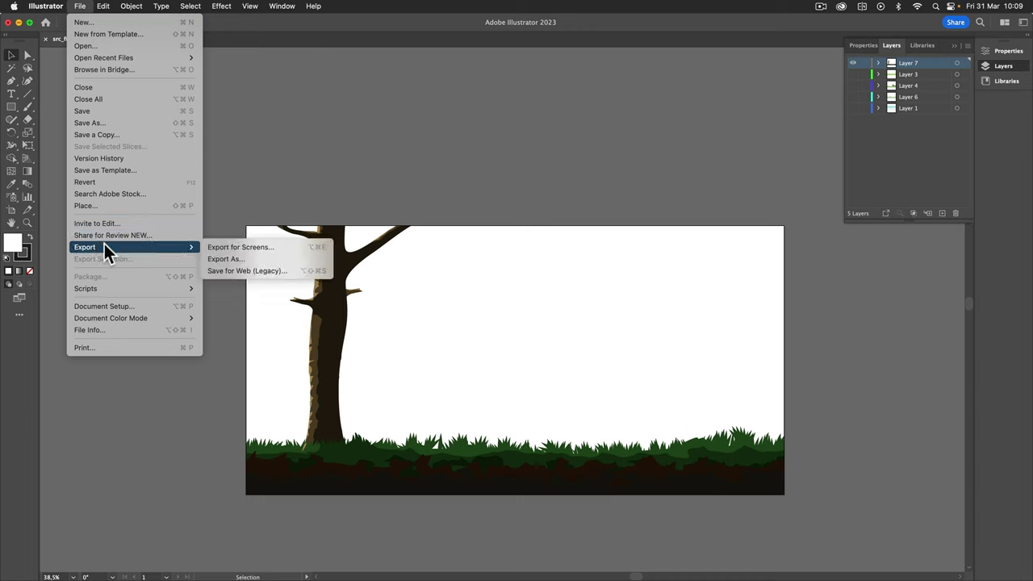
{"action": "left_click", "coordinate": [243, 271]}
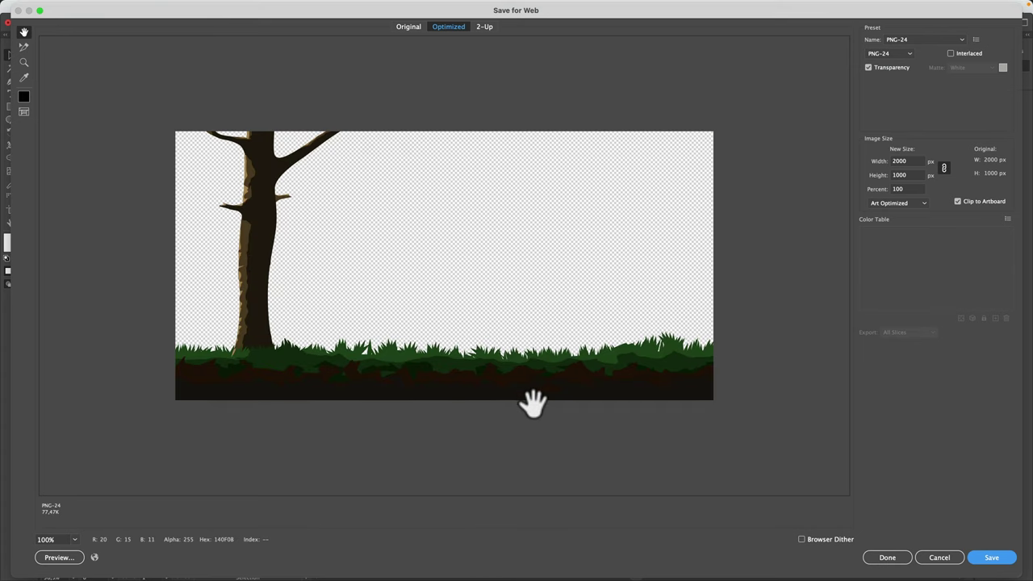
{"action": "left_click", "coordinate": [988, 557]}
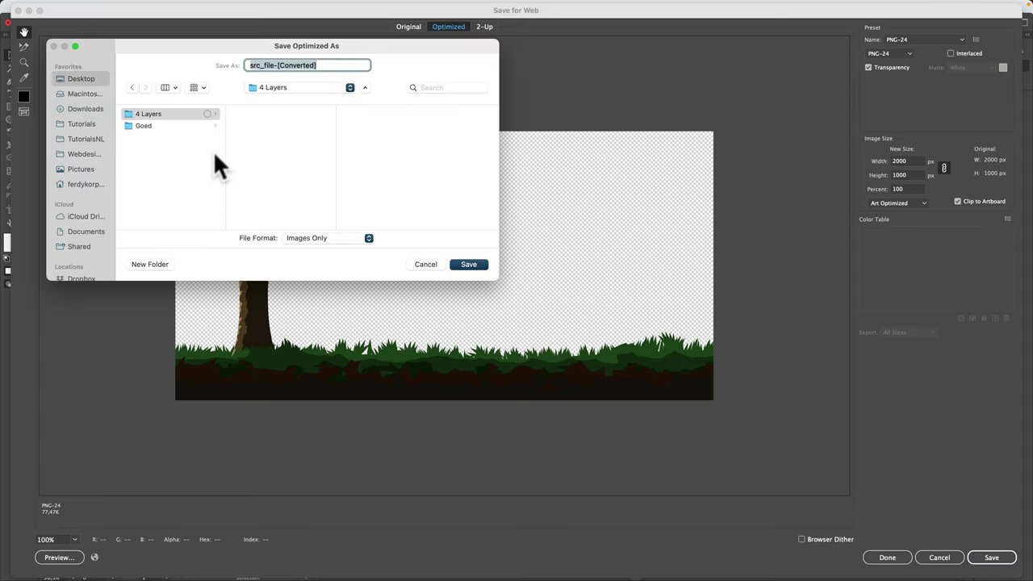
{"action": "type", "text": "01"}
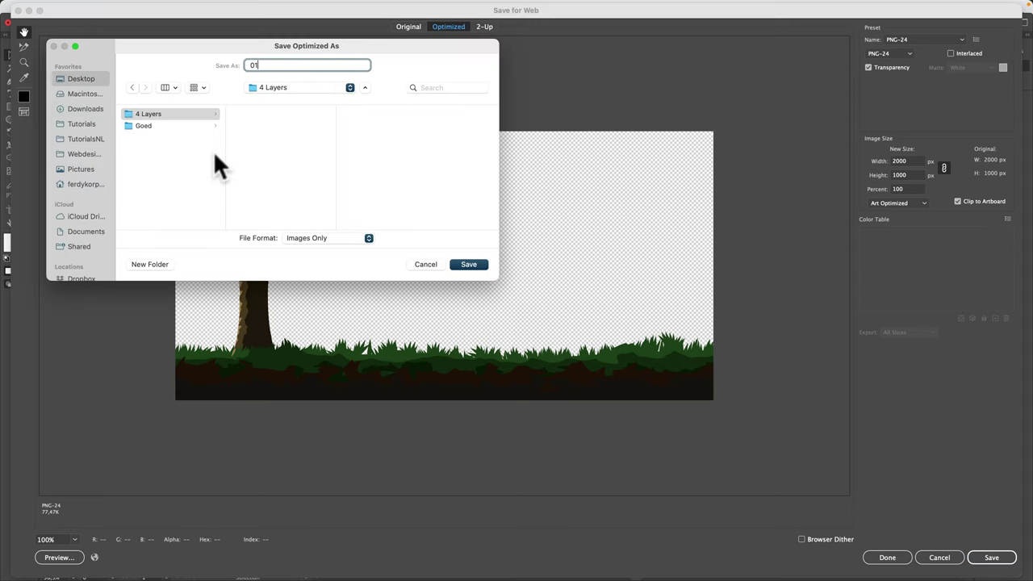
{"action": "key", "text": "Return"}
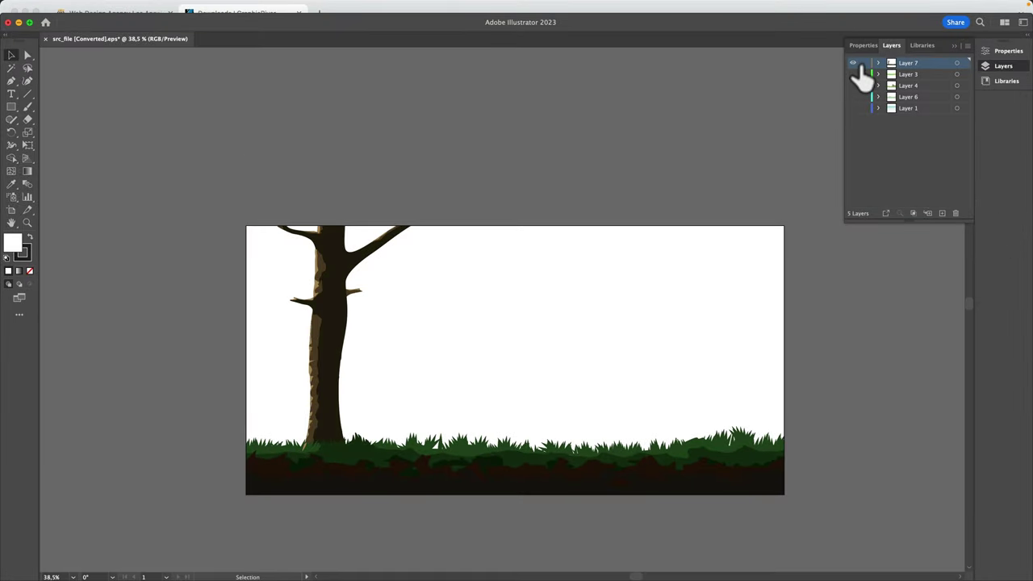
Export Layers 3, 4 and 6 one by one as PNG-24 files 02, 03 and 04, then display only Layer 1
{"action": "left_click", "coordinate": [853, 63]}
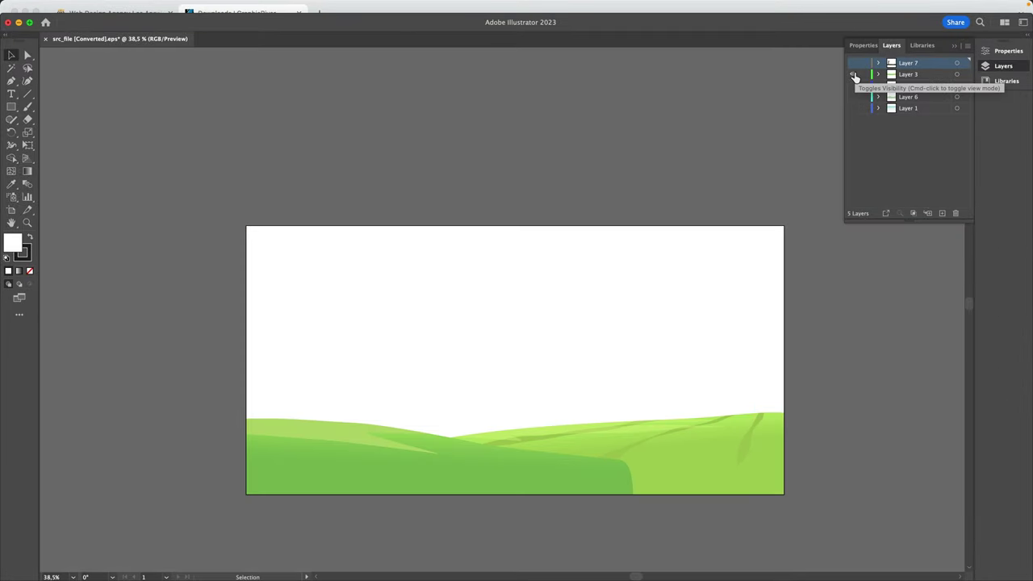
{"action": "key", "text": "super+alt+shift+s"}
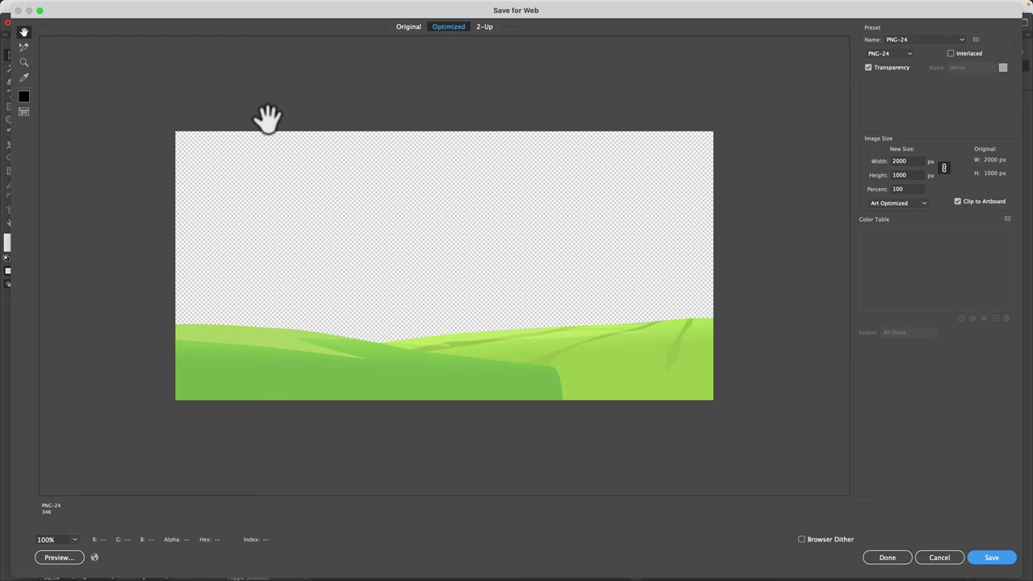
{"action": "left_click", "coordinate": [991, 558]}
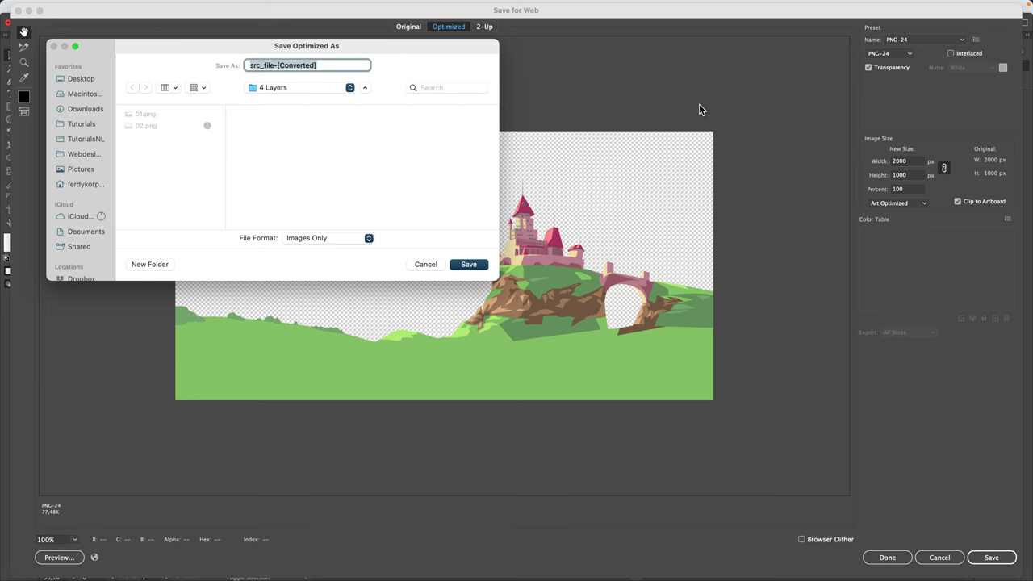
{"action": "key", "text": "Return"}
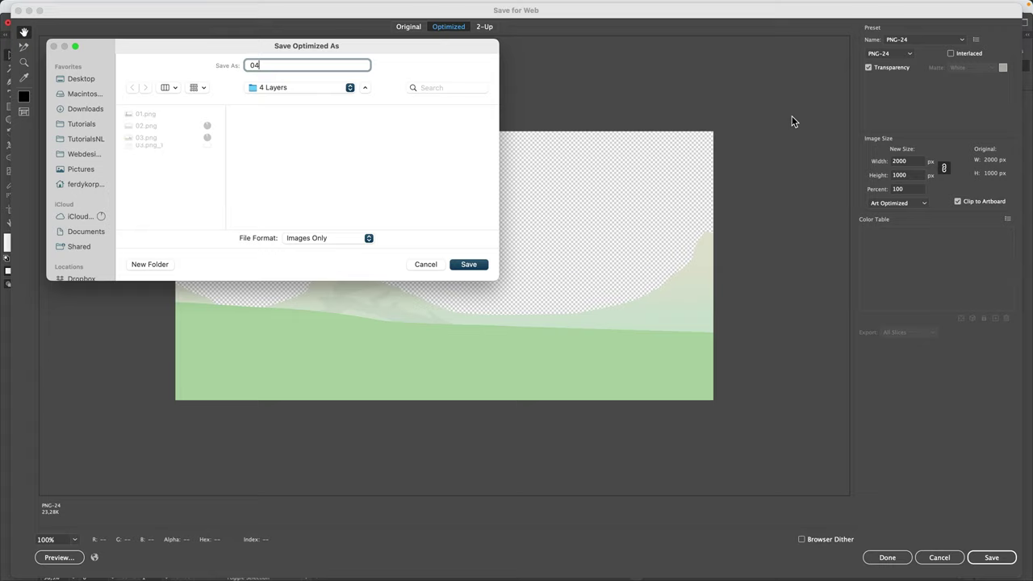
{"action": "key", "text": "Return"}
{"action": "left_click", "coordinate": [853, 108], "text": "alt"}
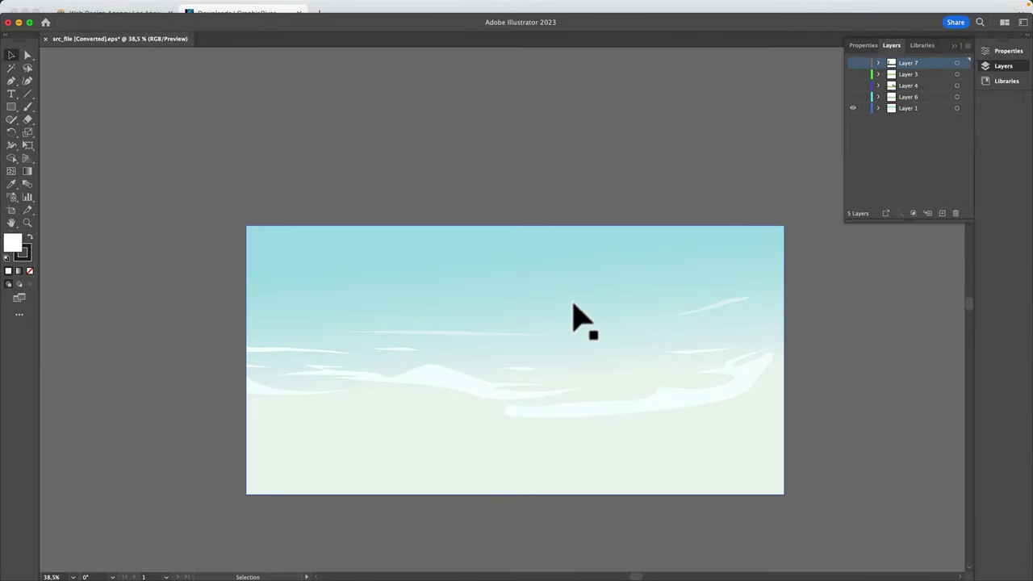
Switch to Adobe Photoshop 2023 and open 01.png, 02.png, 03.png and 04.png from the 4 Layers folder
{"action": "key", "text": "super+space"}
{"action": "type", "text": "pho"}
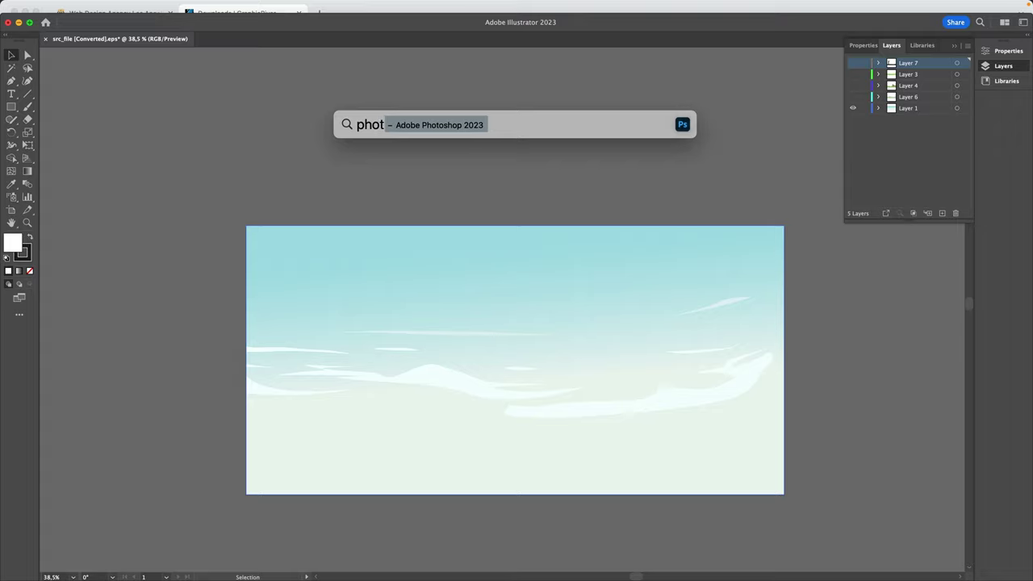
{"action": "type", "text": "t"}
{"action": "key", "text": "Return"}
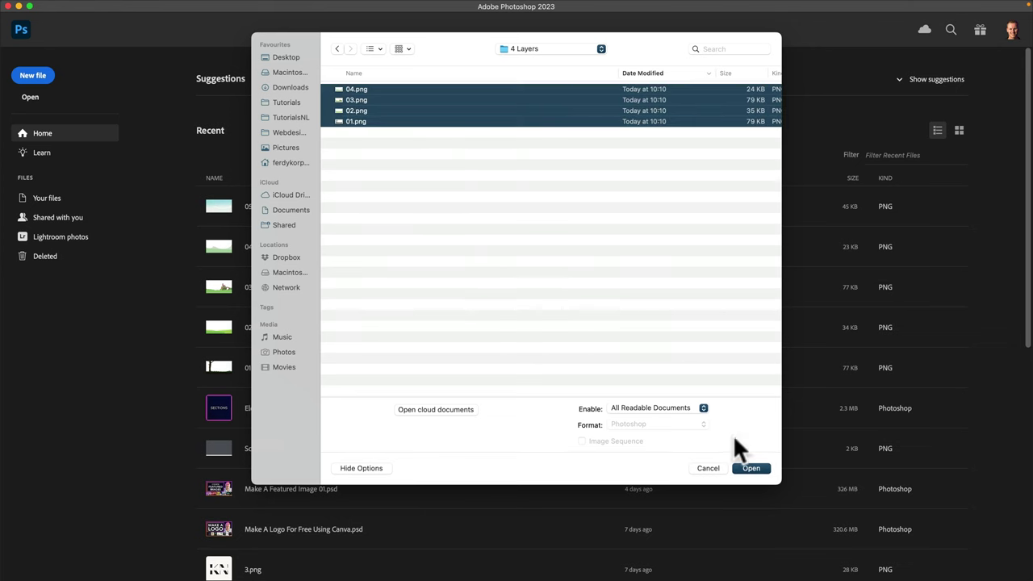
{"action": "left_click", "coordinate": [750, 469]}
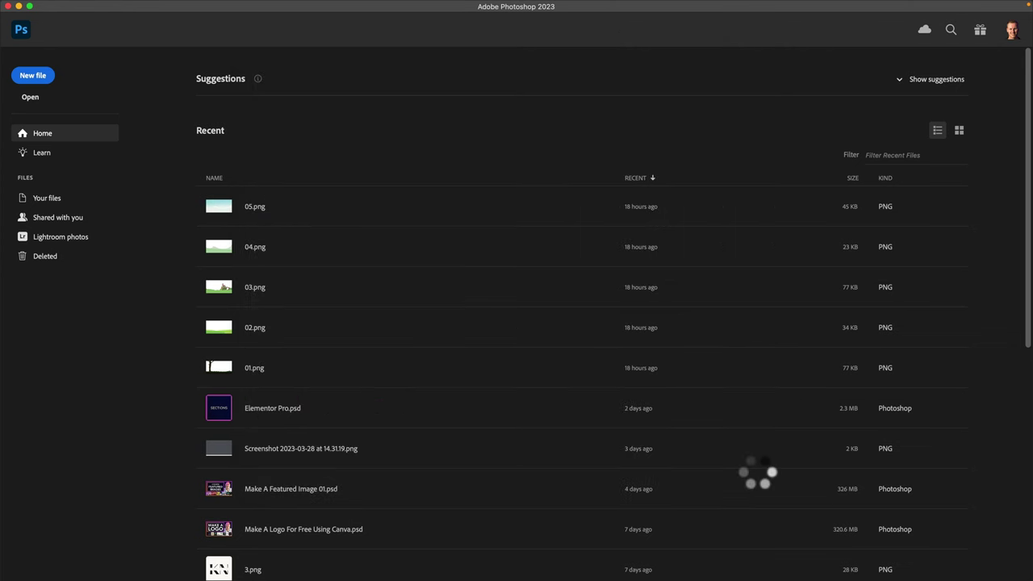
Increase the canvas height of 01.png so the empty space is added below the ground
{"action": "left_click", "coordinate": [134, 6]}
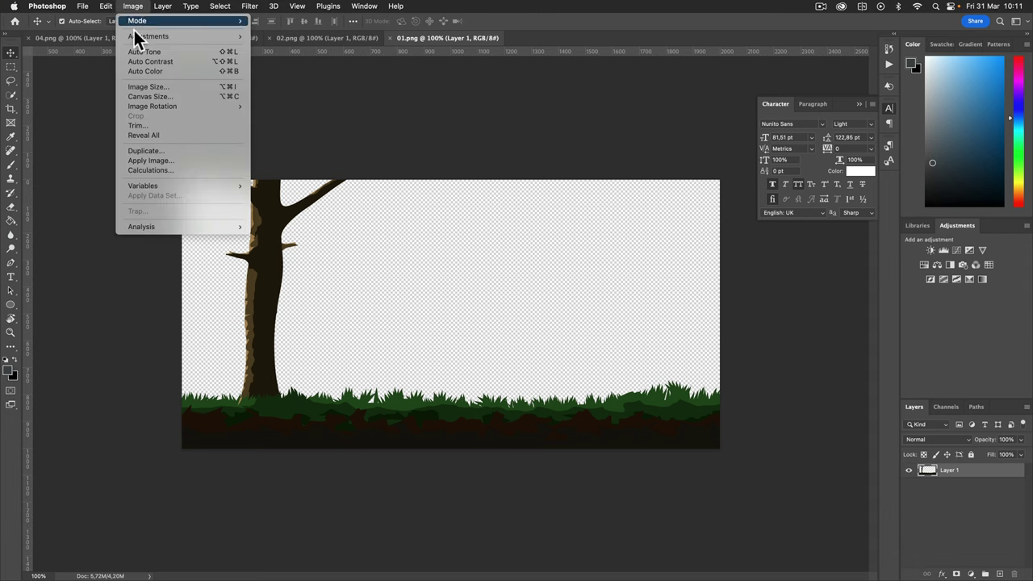
{"action": "left_click", "coordinate": [161, 95]}
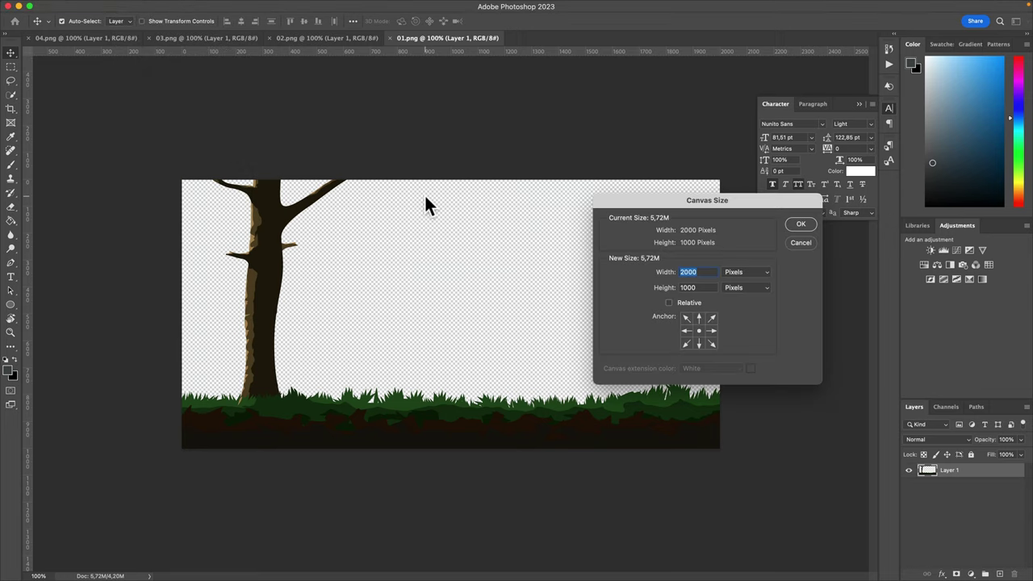
{"action": "double_click", "coordinate": [690, 288]}
{"action": "key", "text": "Return"}
{"action": "key", "text": "super+minus"}
Select the dark soil strip along the artwork's lower edge and scale it down to the bottom of the enlarged canvas
{"action": "left_click", "coordinate": [11, 66]}
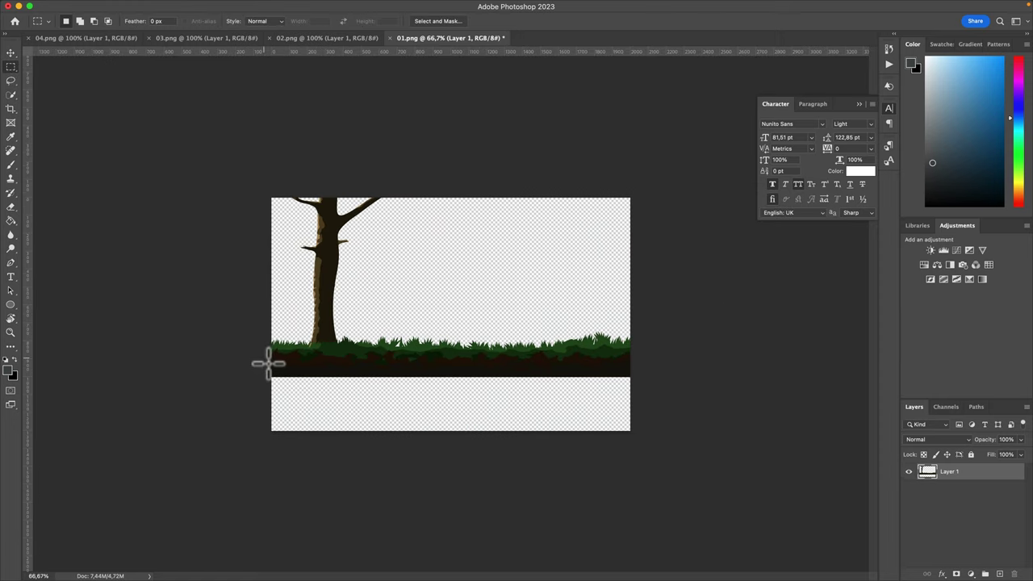
{"action": "left_click_drag", "start_coordinate": [466, 372], "coordinate": [652, 376]}
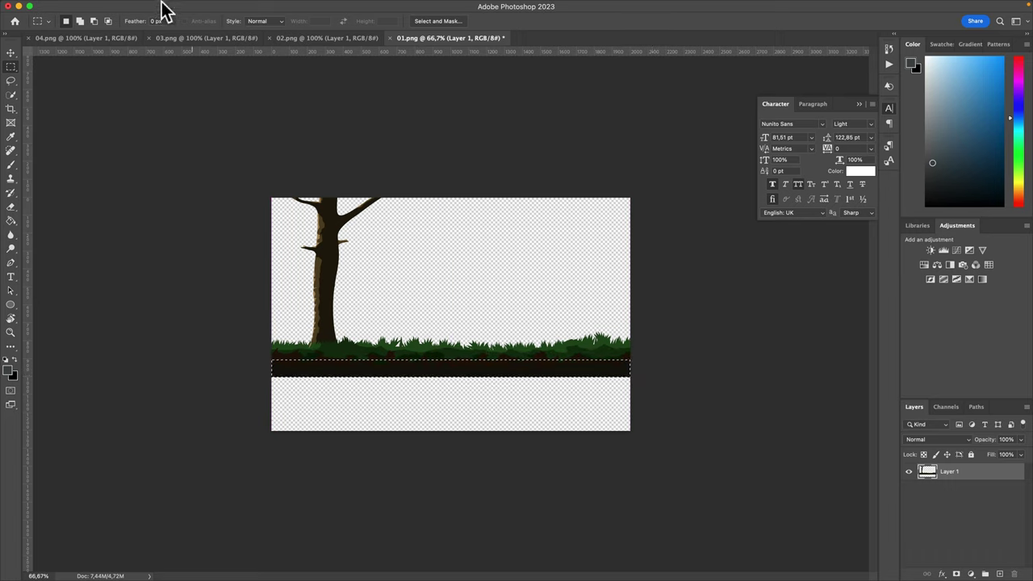
{"action": "left_click", "coordinate": [106, 6]}
{"action": "mouse_move", "coordinate": [183, 244]}
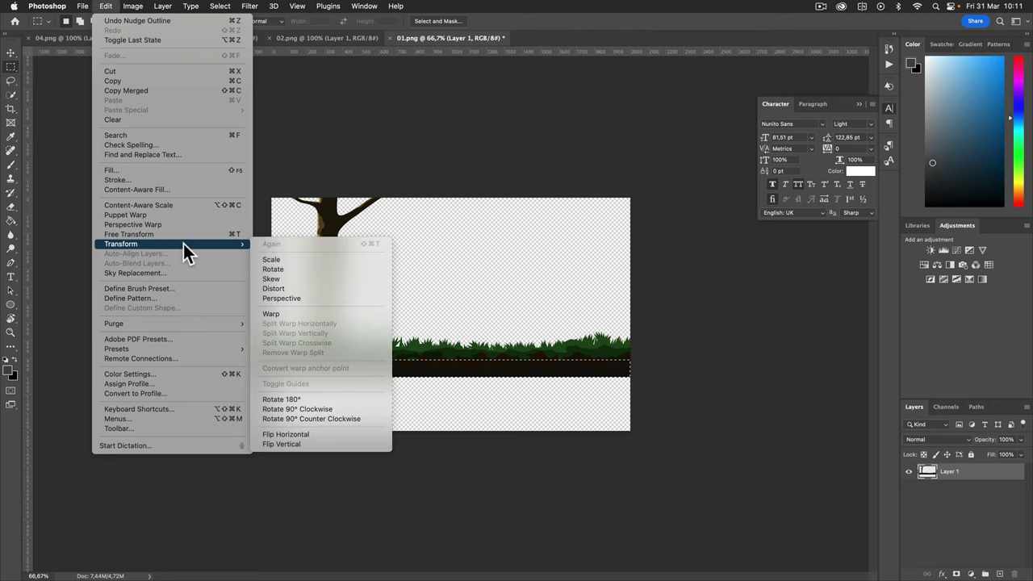
{"action": "left_click", "coordinate": [270, 258]}
{"action": "left_click_drag", "start_coordinate": [455, 376], "coordinate": [455, 444]}
{"action": "left_click", "coordinate": [11, 53]}
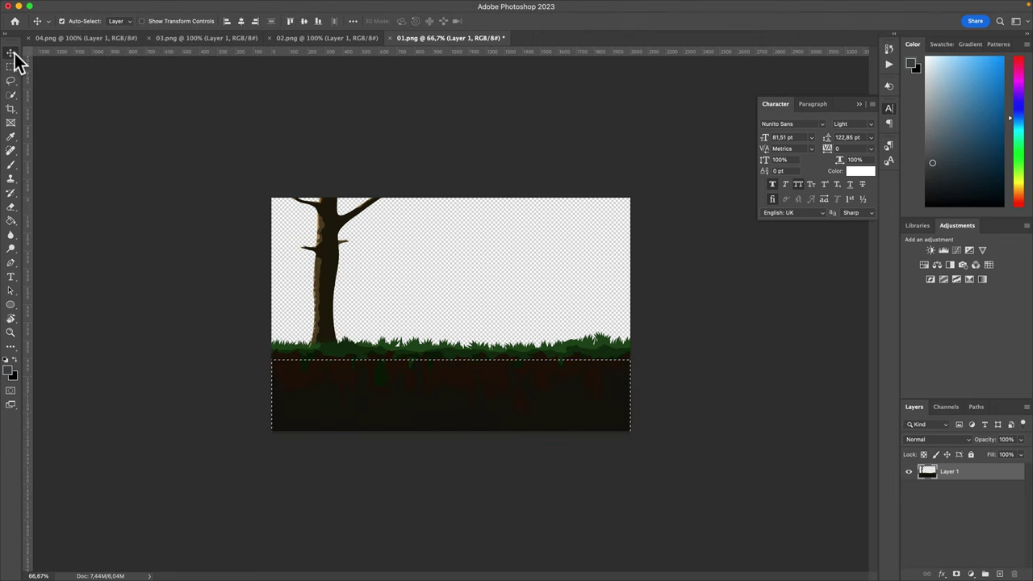
Warp the tree and grass layer in 01.png so the ground curves downhill towards the lower-right corner
{"action": "left_click", "coordinate": [103, 6]}
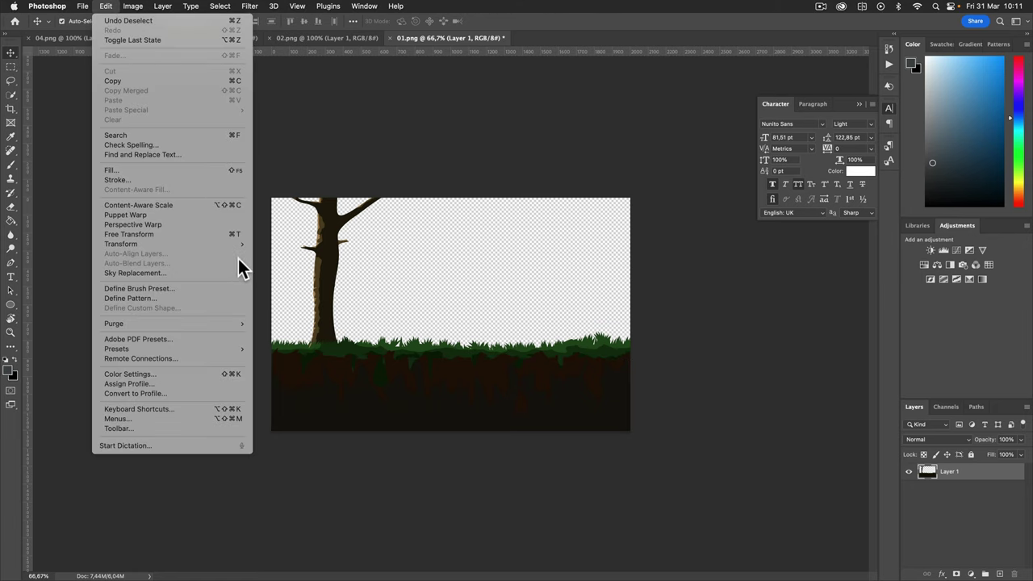
{"action": "mouse_move", "coordinate": [236, 244]}
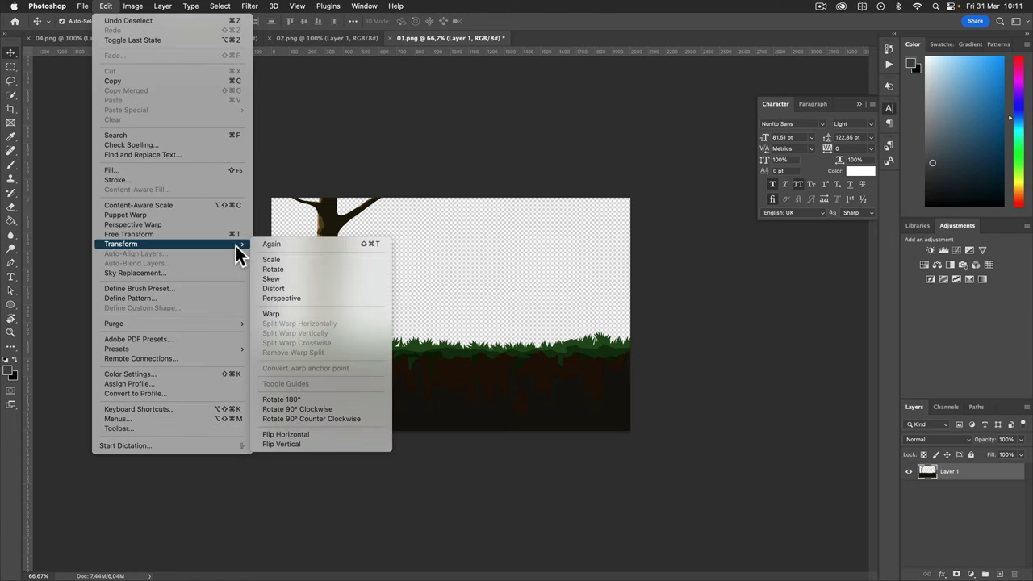
{"action": "left_click", "coordinate": [288, 314]}
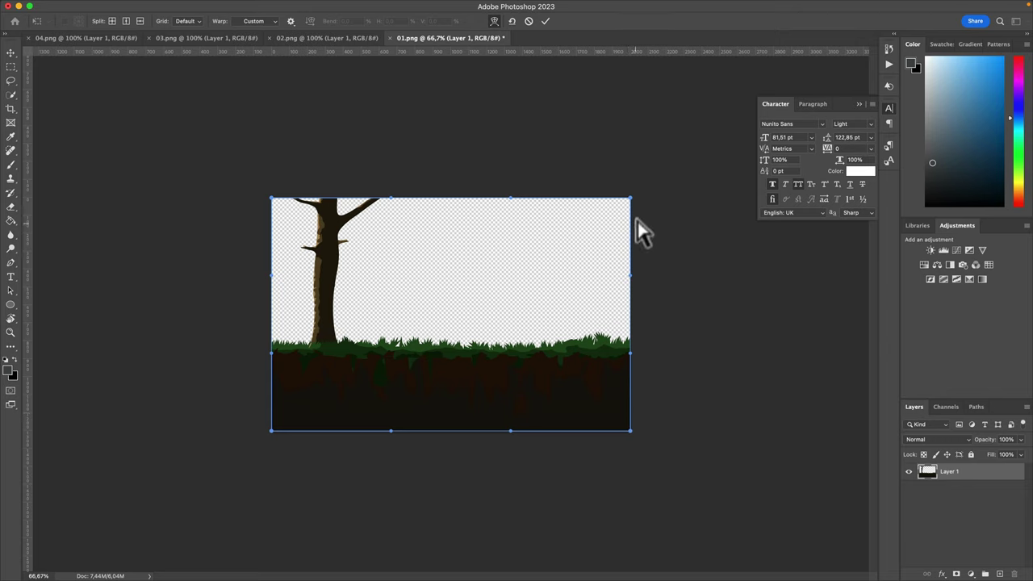
{"action": "left_click_drag", "start_coordinate": [631, 199], "coordinate": [628, 226]}
{"action": "left_click_drag", "start_coordinate": [629, 352], "coordinate": [659, 513]}
{"action": "left_click_drag", "start_coordinate": [510, 431], "coordinate": [503, 448]}
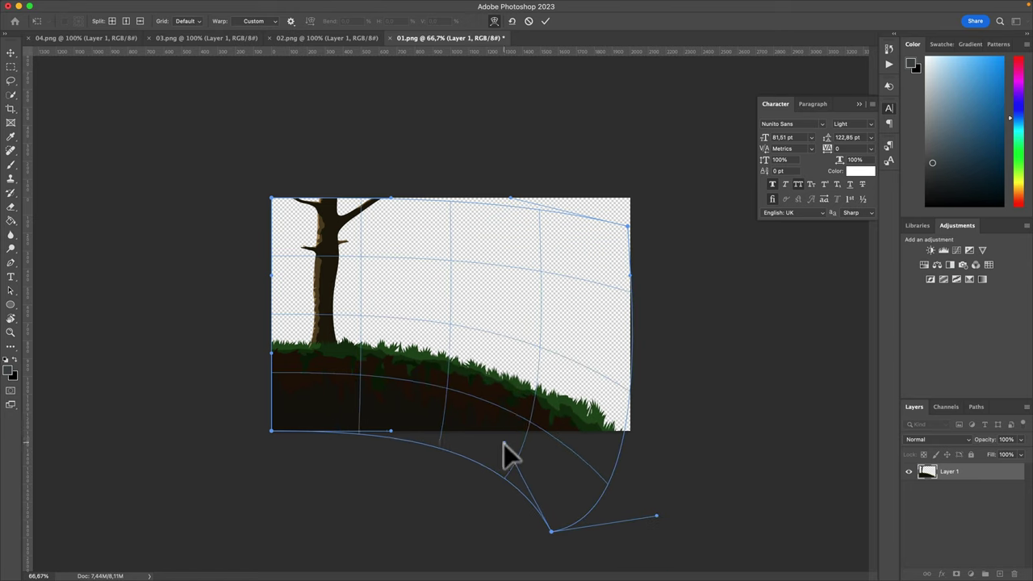
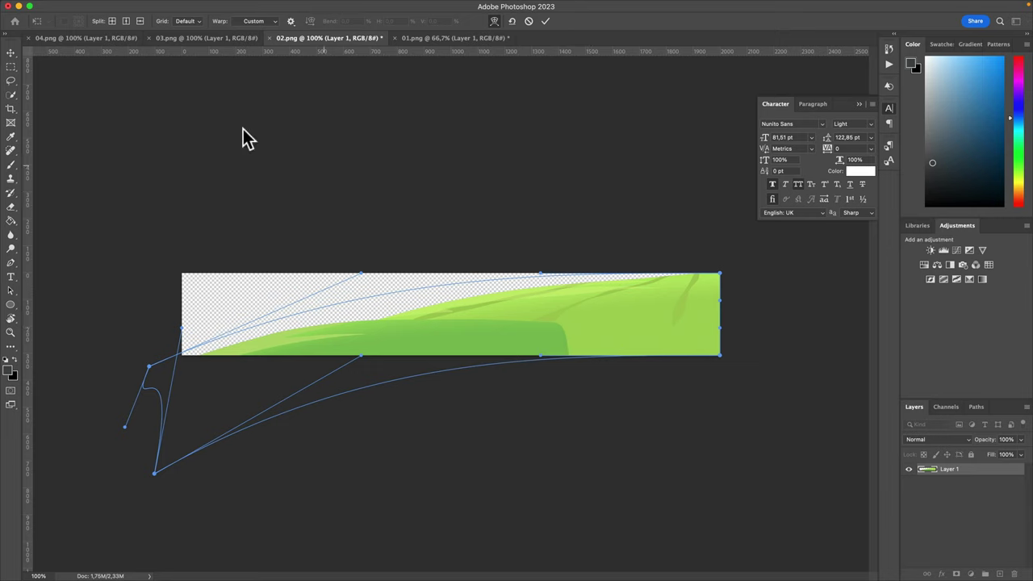
Apply the warp to the hills in 02.png and export the image for the web as 02.png in the 4 Layers PS folder
{"action": "key", "text": "Return"}
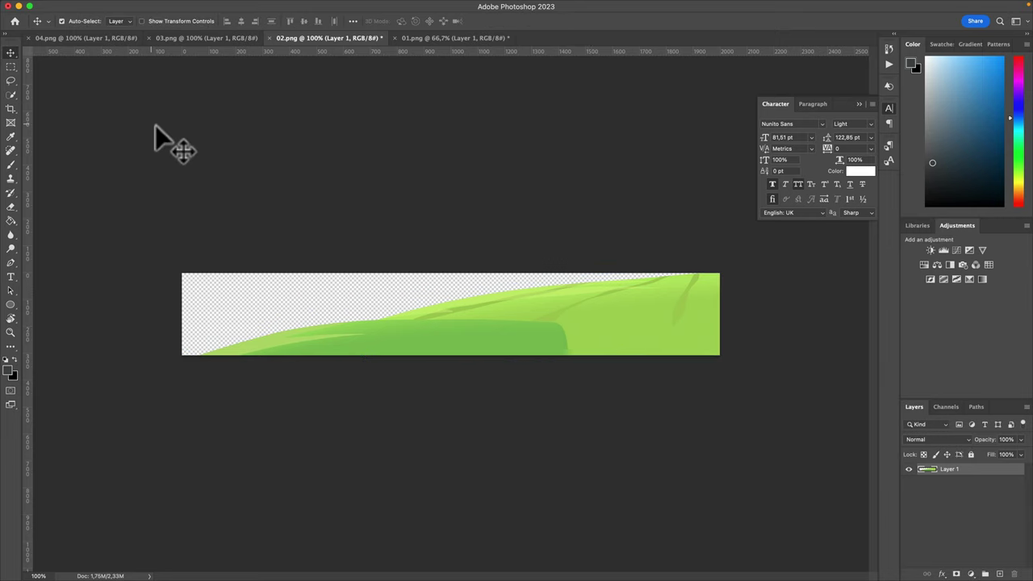
{"action": "left_click", "coordinate": [87, 5]}
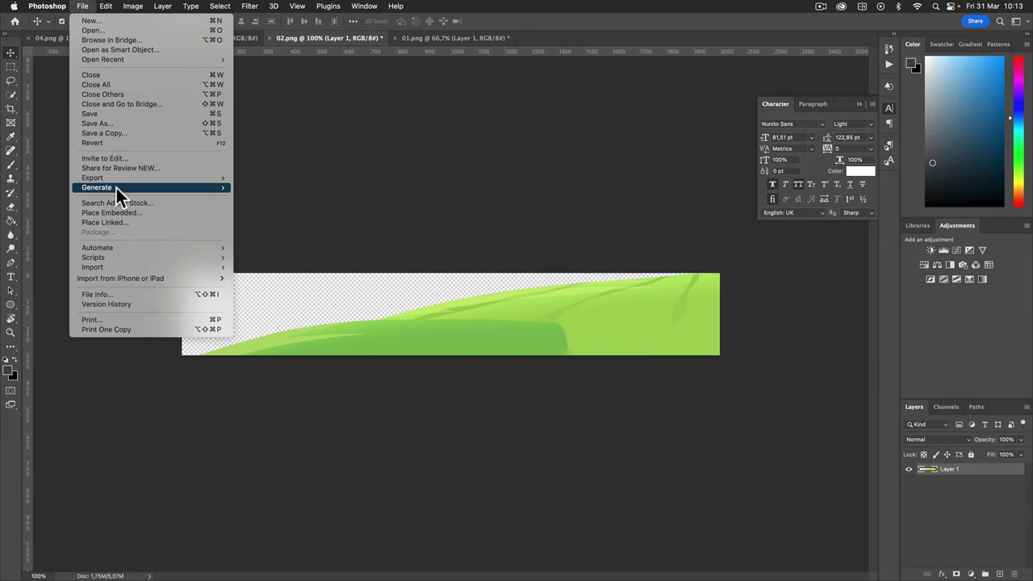
{"action": "mouse_move", "coordinate": [186, 176]}
{"action": "left_click", "coordinate": [286, 218]}
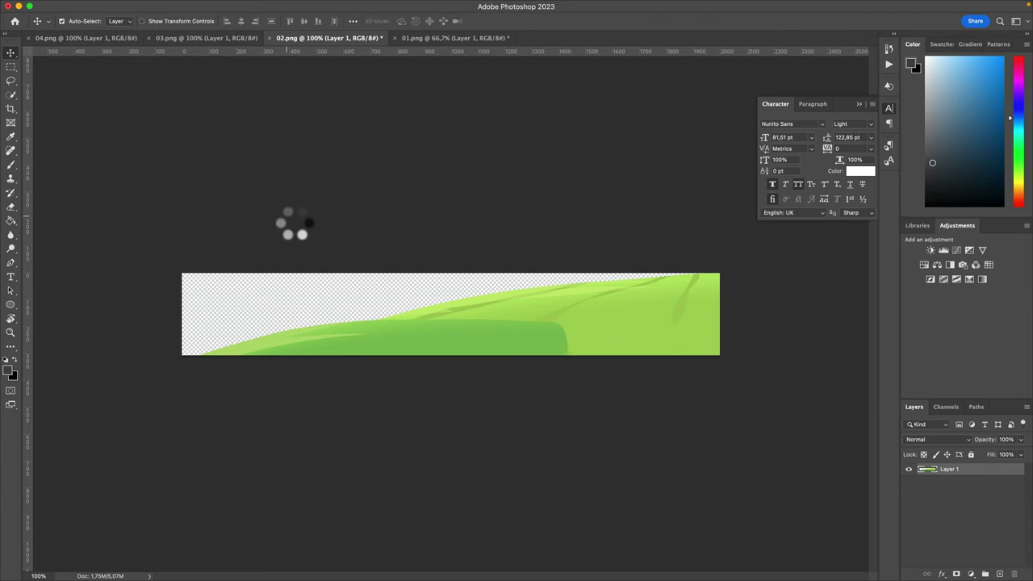
{"action": "left_click", "coordinate": [388, 408]}
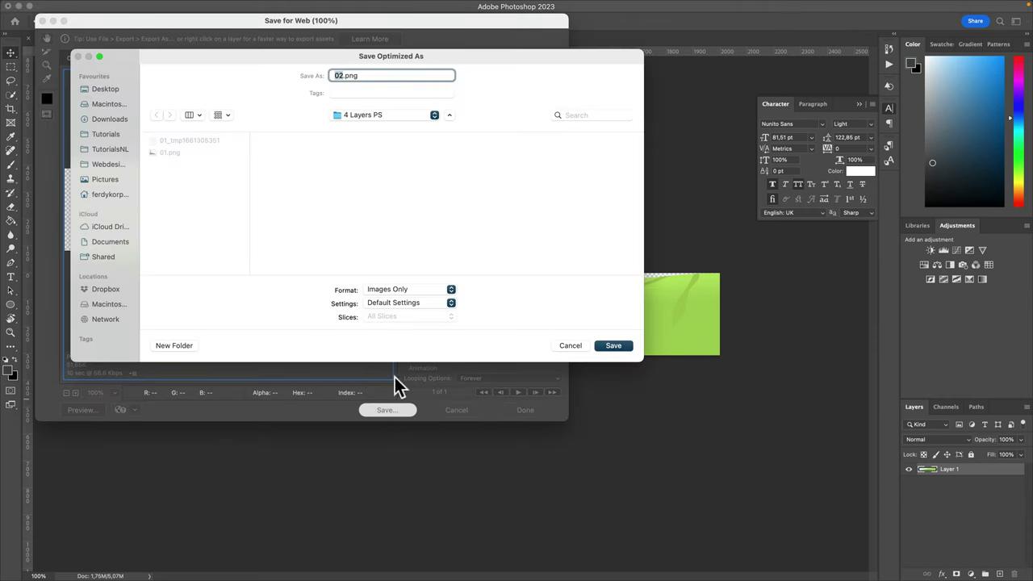
{"action": "key", "text": "Return"}
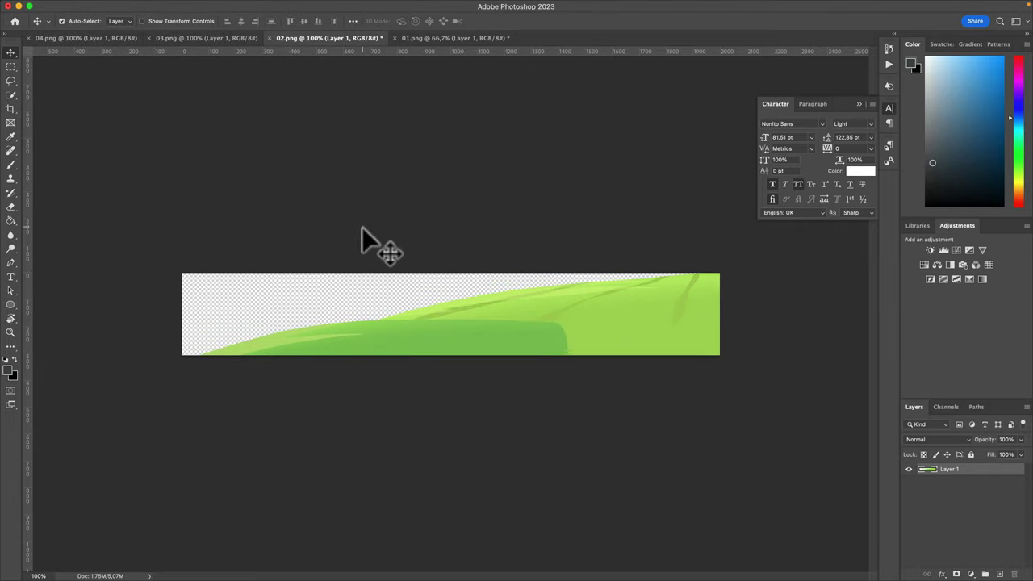
Warp the castle layer in 03.png so its ground curves downhill towards the lower-left corner
{"action": "left_click", "coordinate": [189, 39]}
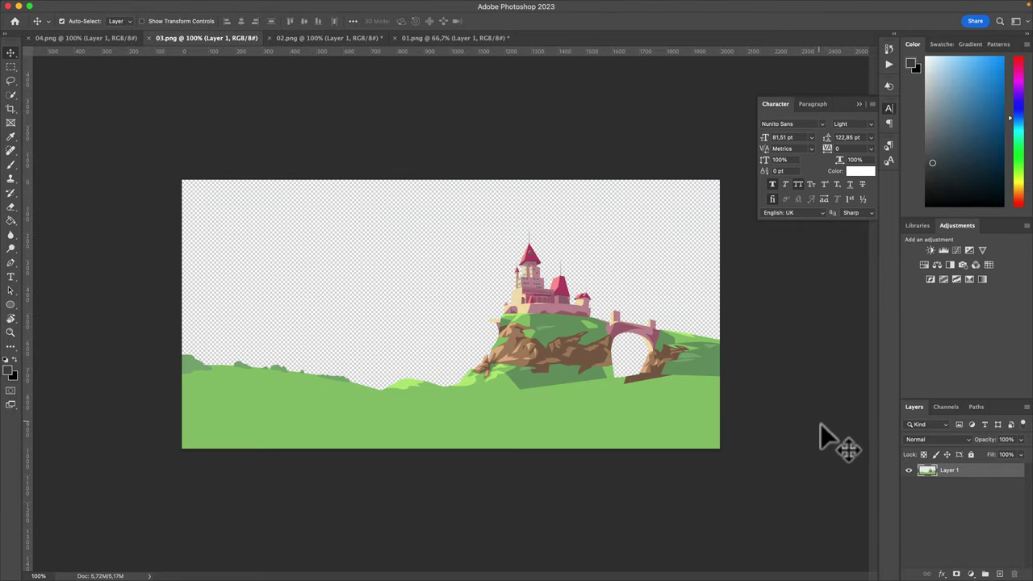
{"action": "left_click", "coordinate": [105, 5]}
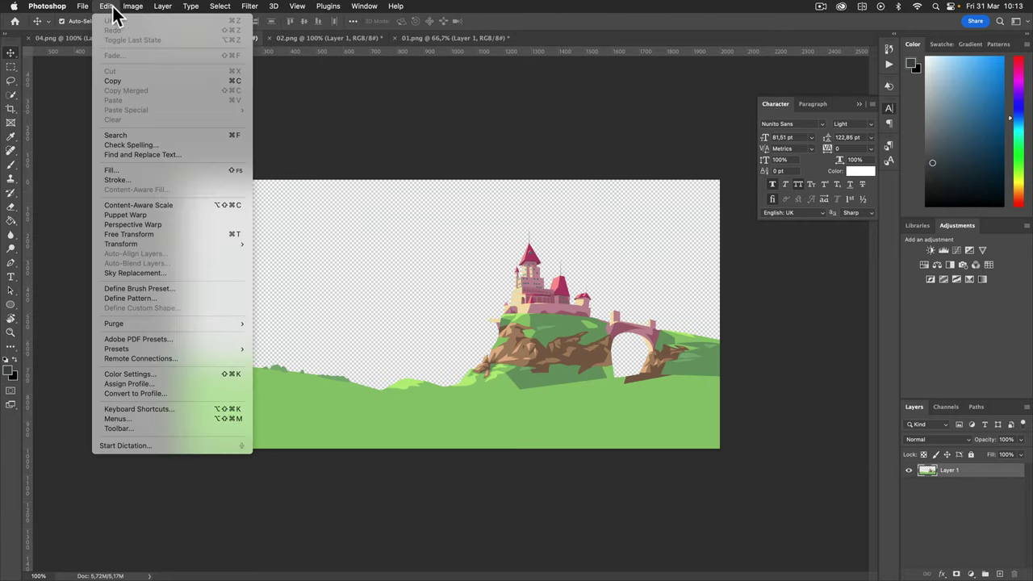
{"action": "mouse_move", "coordinate": [234, 244]}
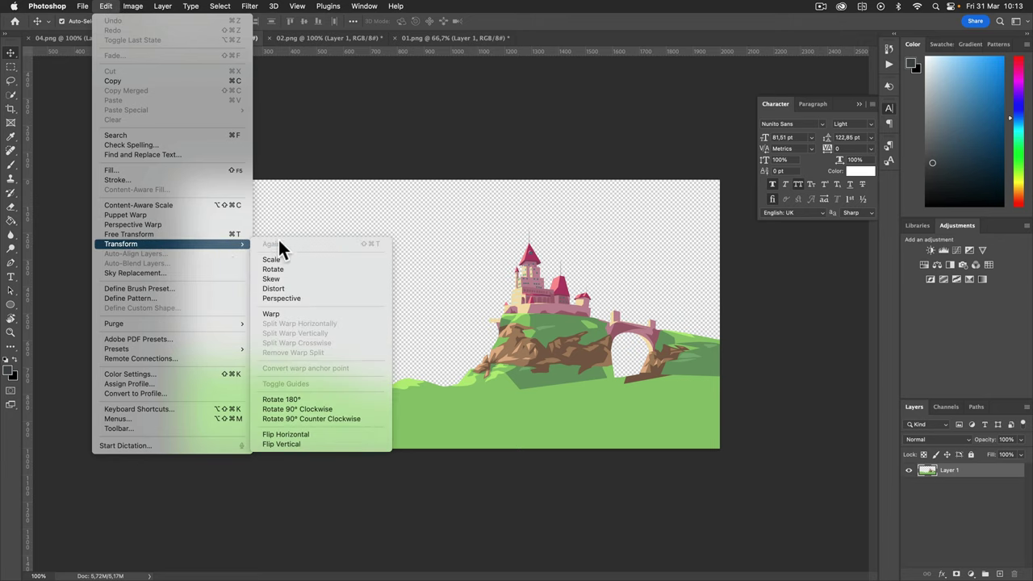
{"action": "left_click", "coordinate": [292, 314]}
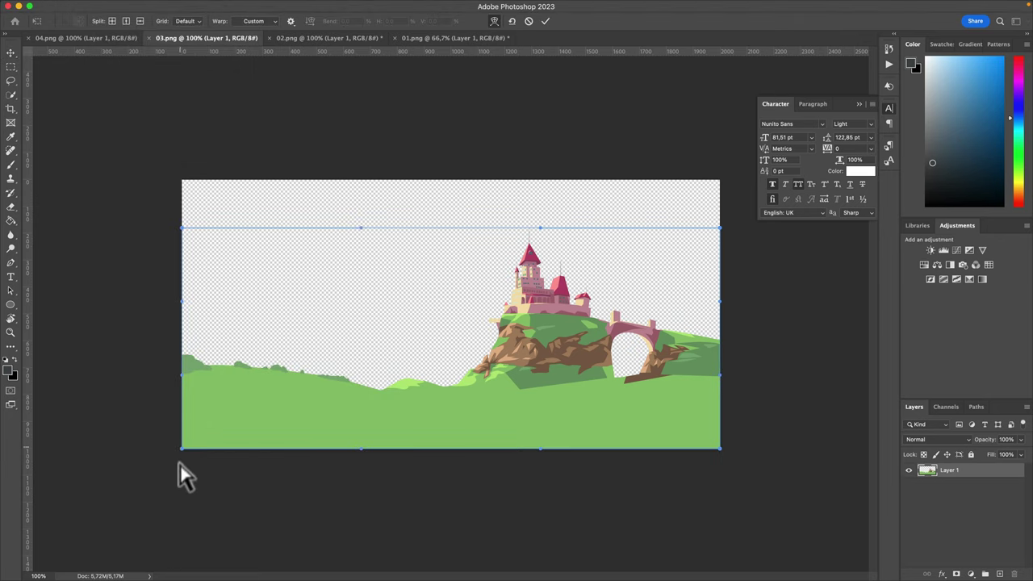
{"action": "left_click_drag", "start_coordinate": [180, 464], "coordinate": [162, 568]}
{"action": "left_click_drag", "start_coordinate": [181, 229], "coordinate": [192, 249]}
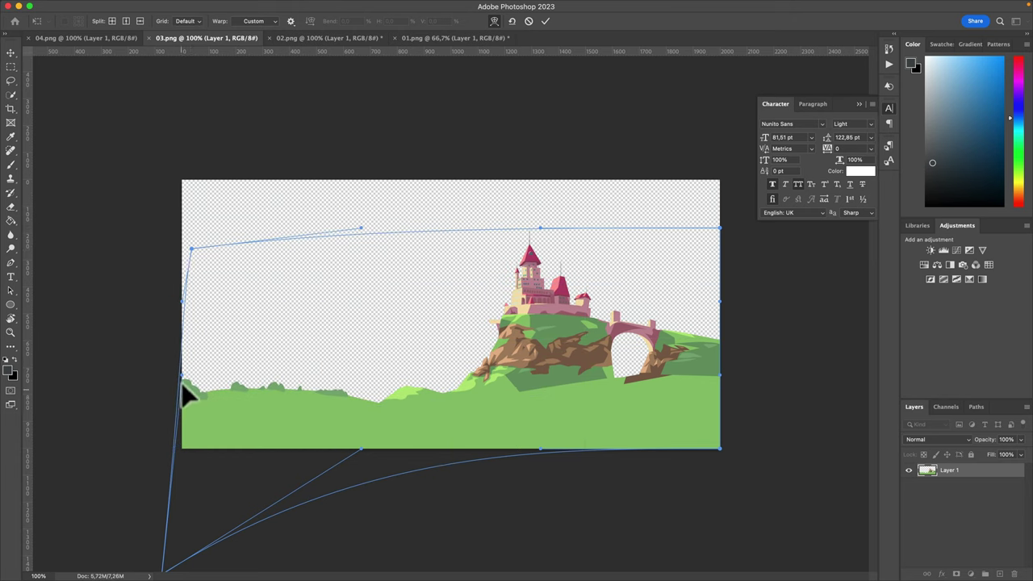
{"action": "left_click_drag", "start_coordinate": [181, 382], "coordinate": [134, 536]}
{"action": "left_click", "coordinate": [11, 53]}
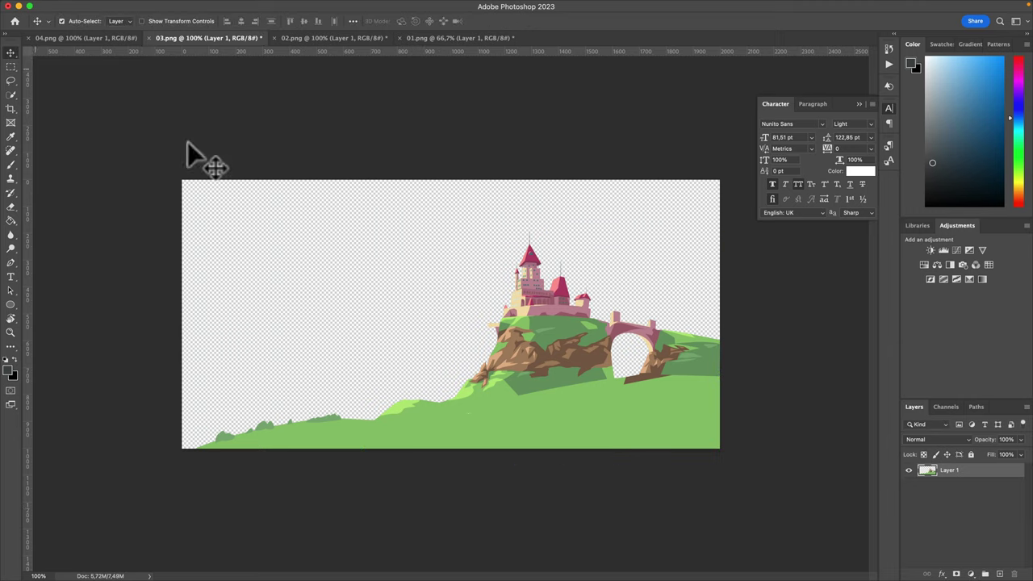
Crop 03.png to its layer's outline and export it for the web as 03.png in the 4 Layers PS folder
{"action": "left_click", "coordinate": [927, 470], "text": "super"}
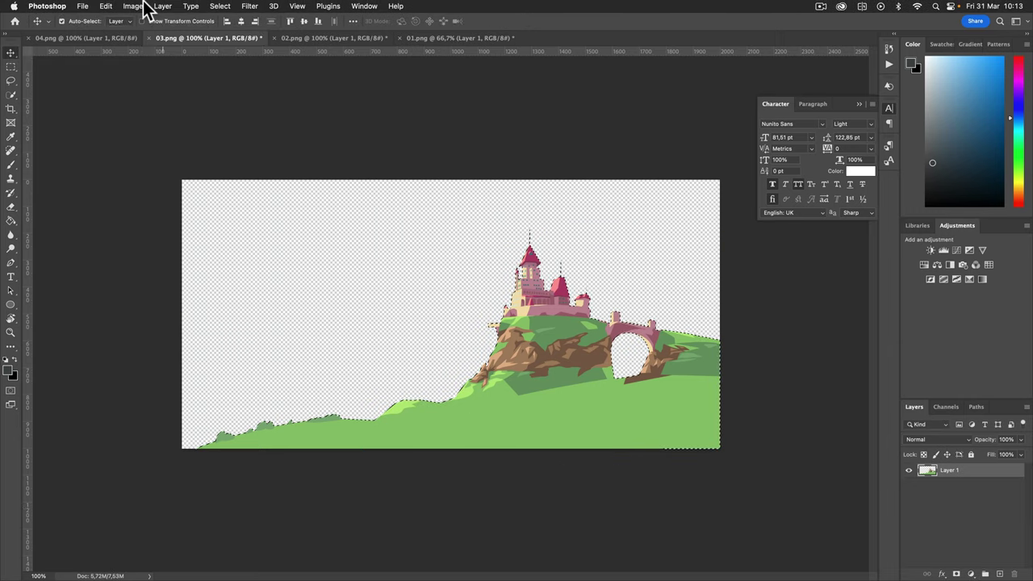
{"action": "left_click", "coordinate": [132, 6]}
{"action": "left_click", "coordinate": [139, 113]}
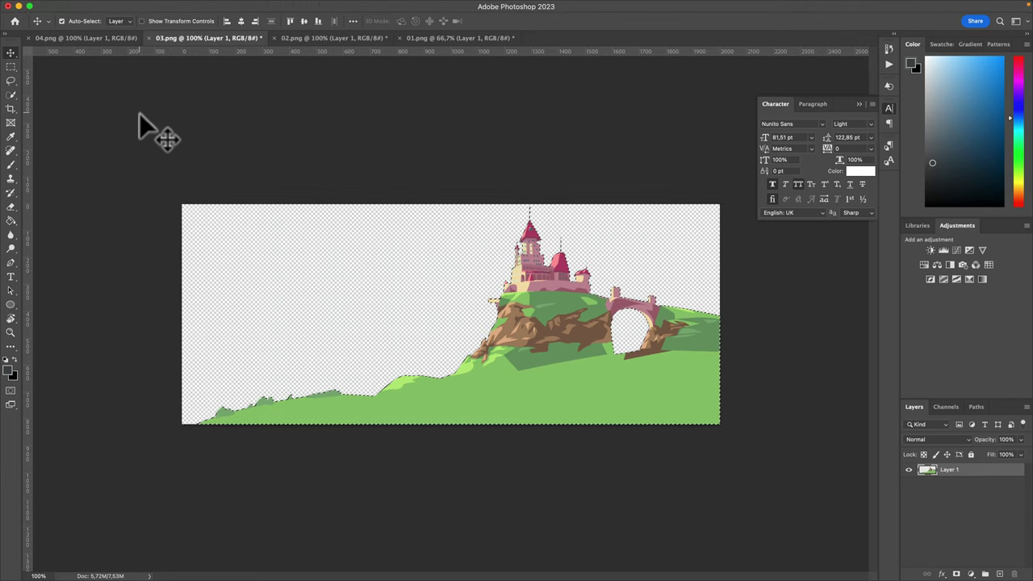
{"action": "key", "text": "super+alt+shift+s"}
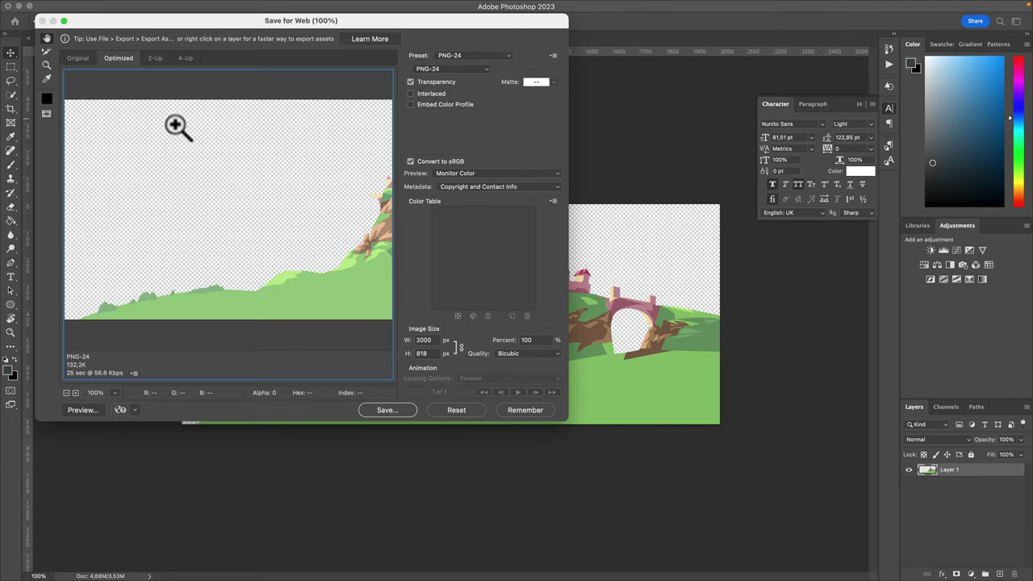
{"action": "left_click", "coordinate": [402, 412]}
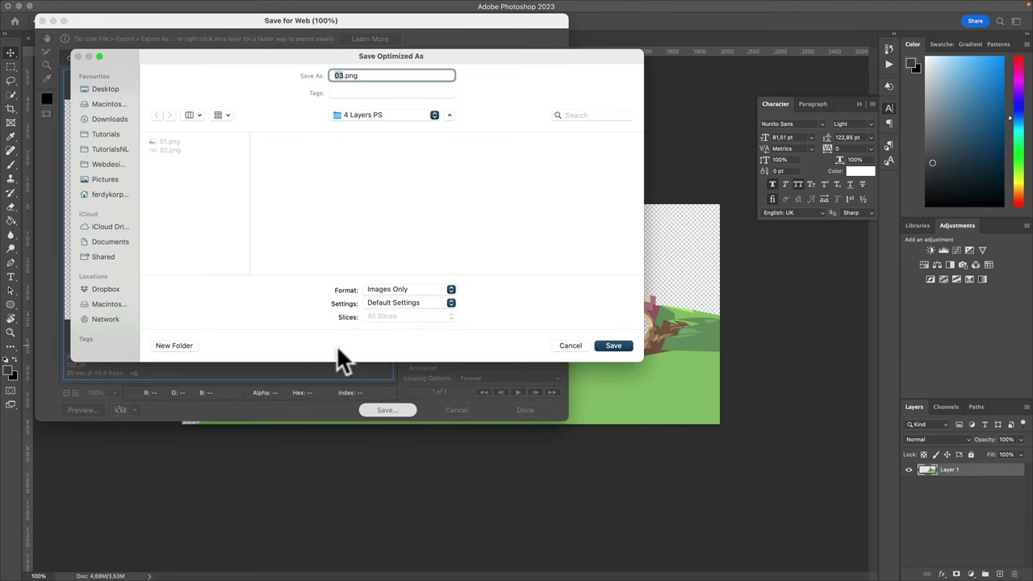
{"action": "key", "text": "Return"}
Warp the mountain layer in 04.png so the ground and hills slope down towards the lower-right corner
{"action": "left_click", "coordinate": [112, 38]}
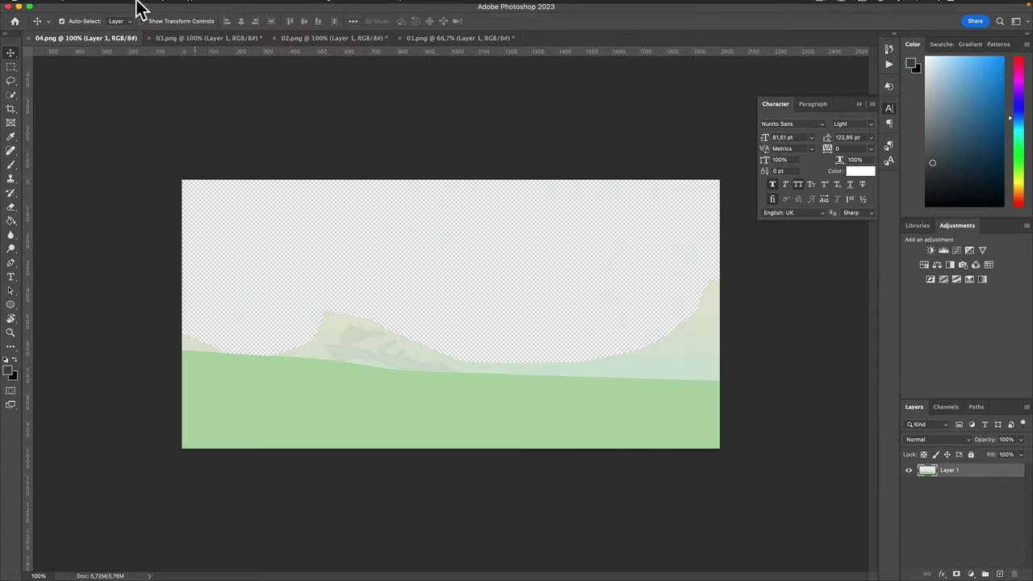
{"action": "left_click", "coordinate": [101, 5]}
{"action": "mouse_move", "coordinate": [129, 243]}
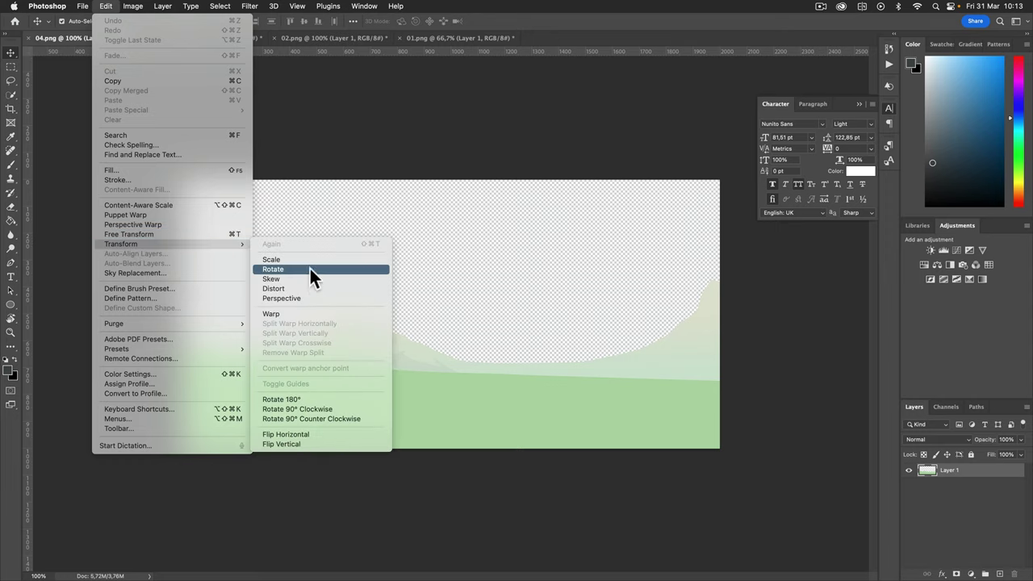
{"action": "left_click", "coordinate": [312, 314]}
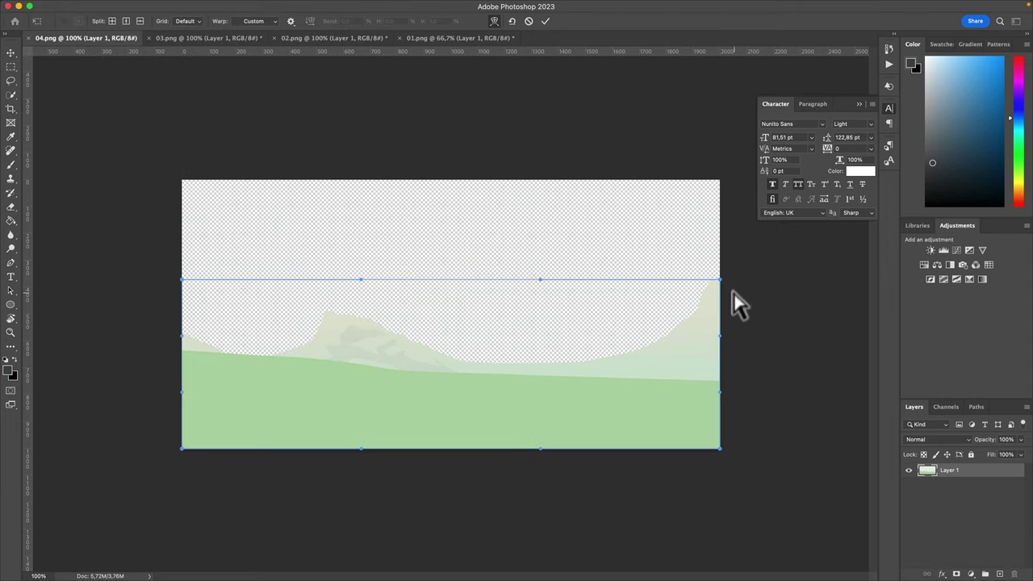
{"action": "left_click_drag", "start_coordinate": [723, 284], "coordinate": [791, 377]}
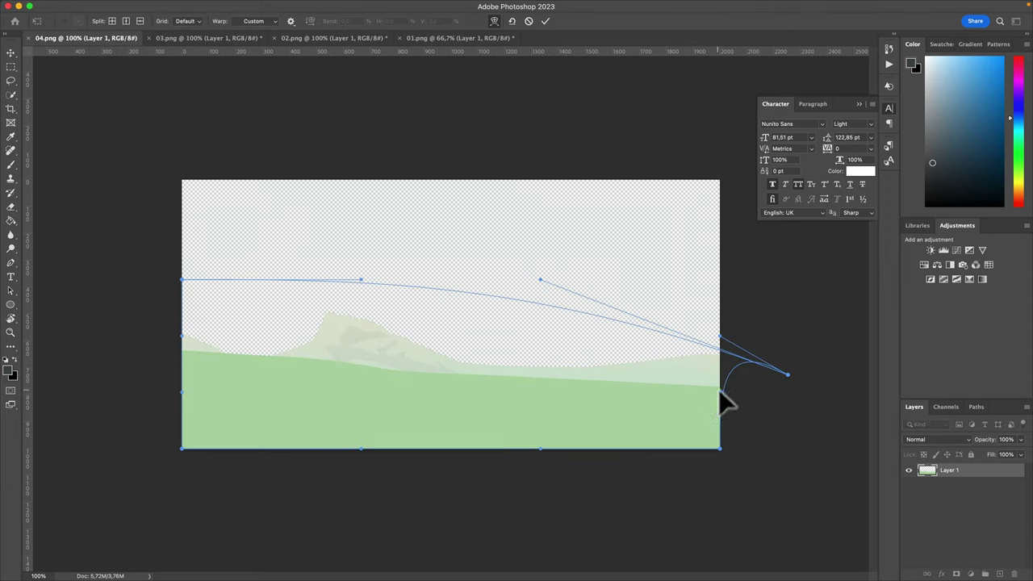
{"action": "left_click_drag", "start_coordinate": [737, 427], "coordinate": [775, 508]}
{"action": "left_click_drag", "start_coordinate": [719, 448], "coordinate": [674, 549]}
{"action": "left_click_drag", "start_coordinate": [786, 374], "coordinate": [761, 487]}
{"action": "left_click_drag", "start_coordinate": [541, 283], "coordinate": [692, 399]}
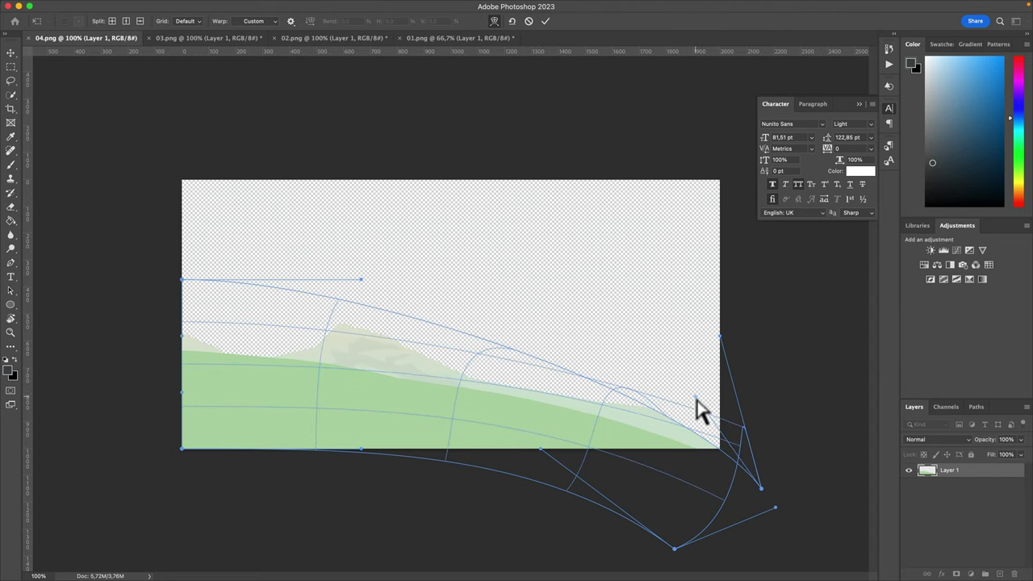
{"action": "left_click", "coordinate": [12, 53]}
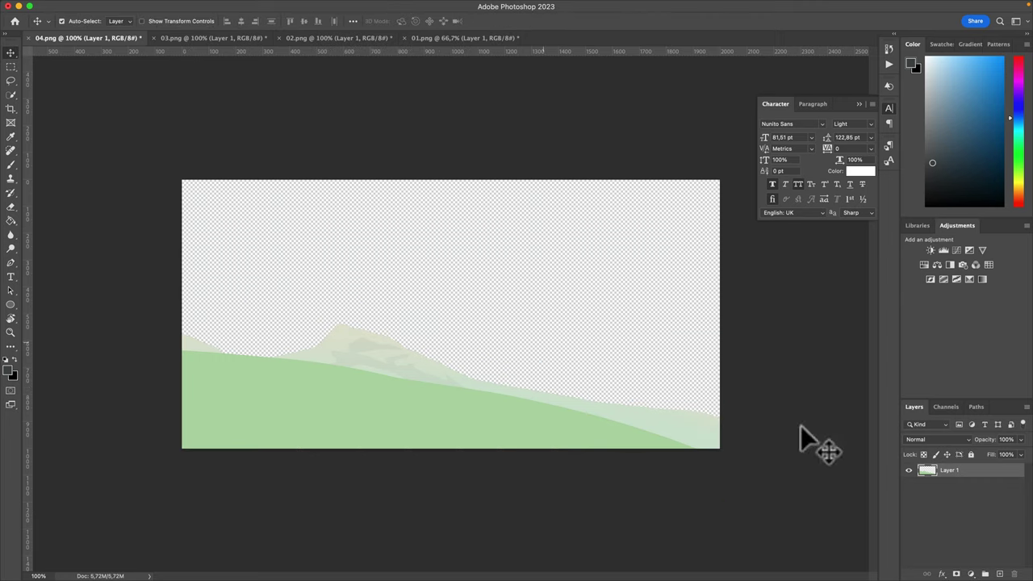
Crop 04.png to its layer's outline and export it for the web as 04.png in the 4 Layers PS folder
{"action": "left_click", "coordinate": [926, 472], "text": "super"}
{"action": "left_click", "coordinate": [133, 6]}
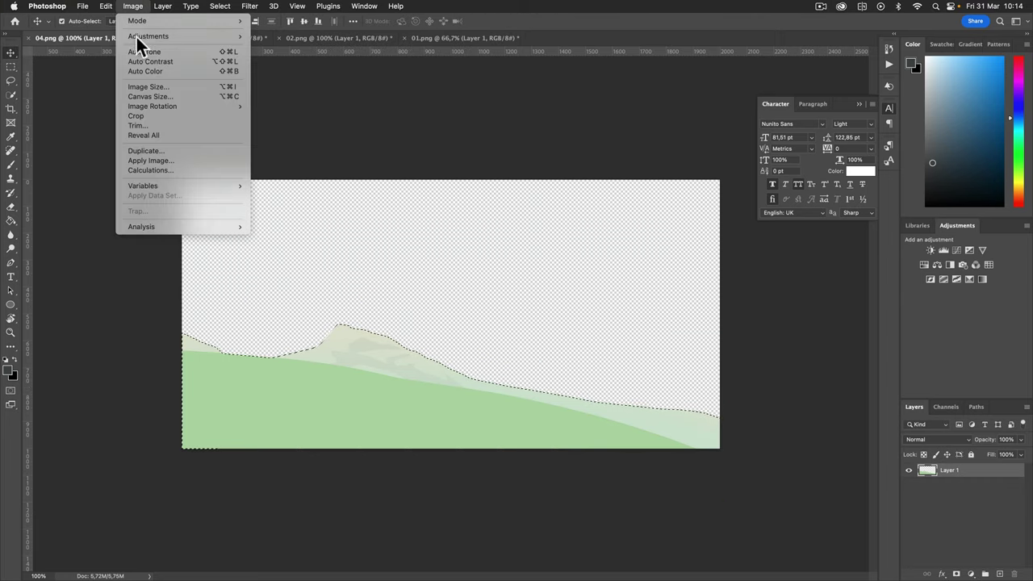
{"action": "left_click", "coordinate": [149, 115]}
{"action": "key", "text": "alt+shift+super+s"}
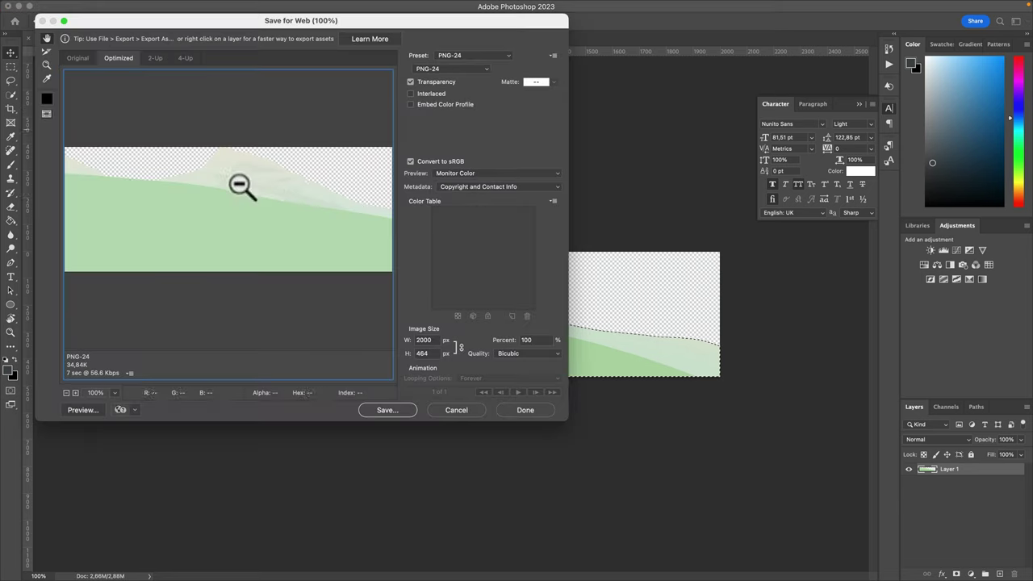
{"action": "left_click", "coordinate": [385, 411]}
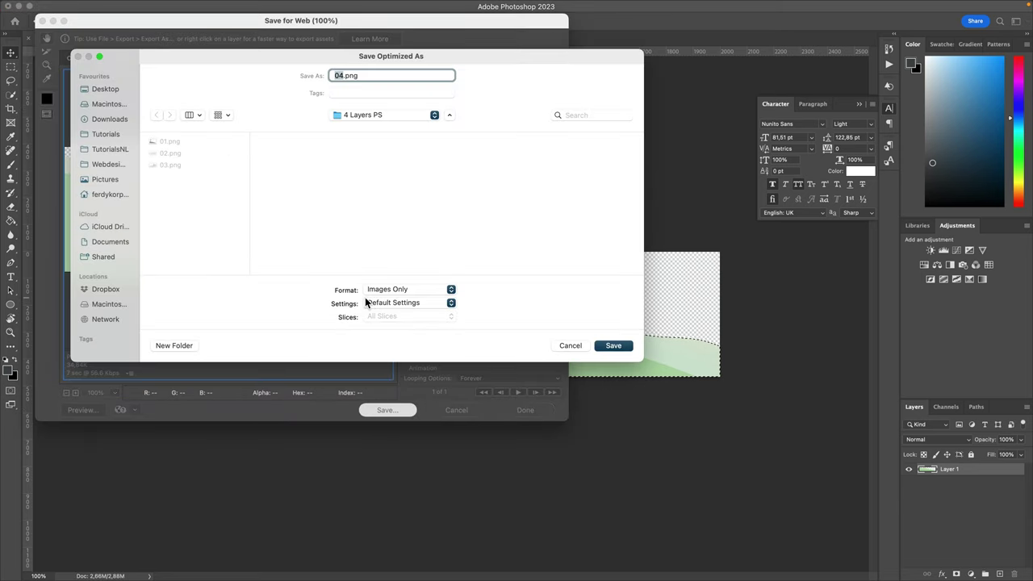
{"action": "key", "text": "Return"}
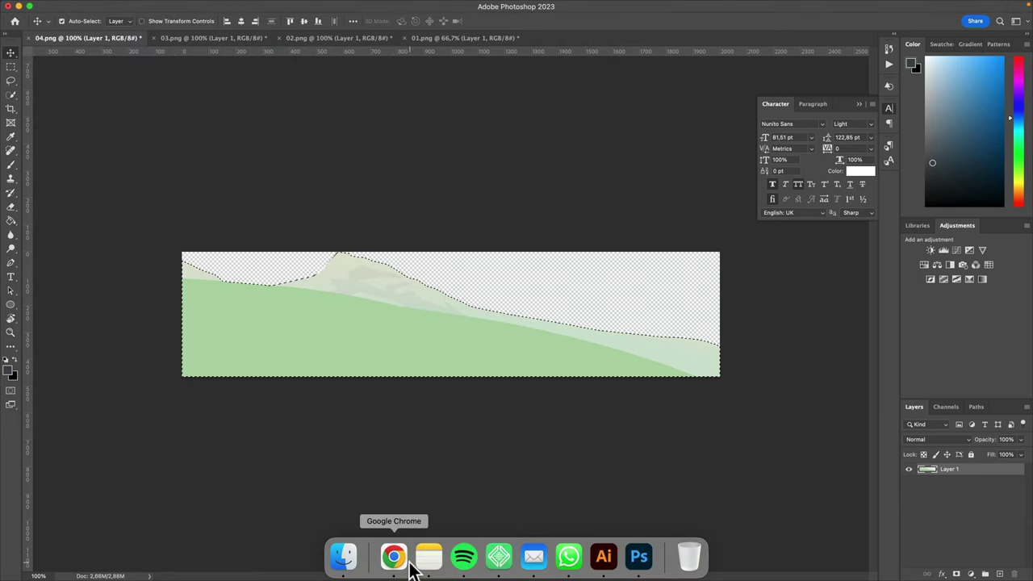
Switch to Google Chrome and open the address ferdykorp.com/element in a new tab
{"action": "left_click", "coordinate": [398, 559]}
{"action": "left_click", "coordinate": [298, 12]}
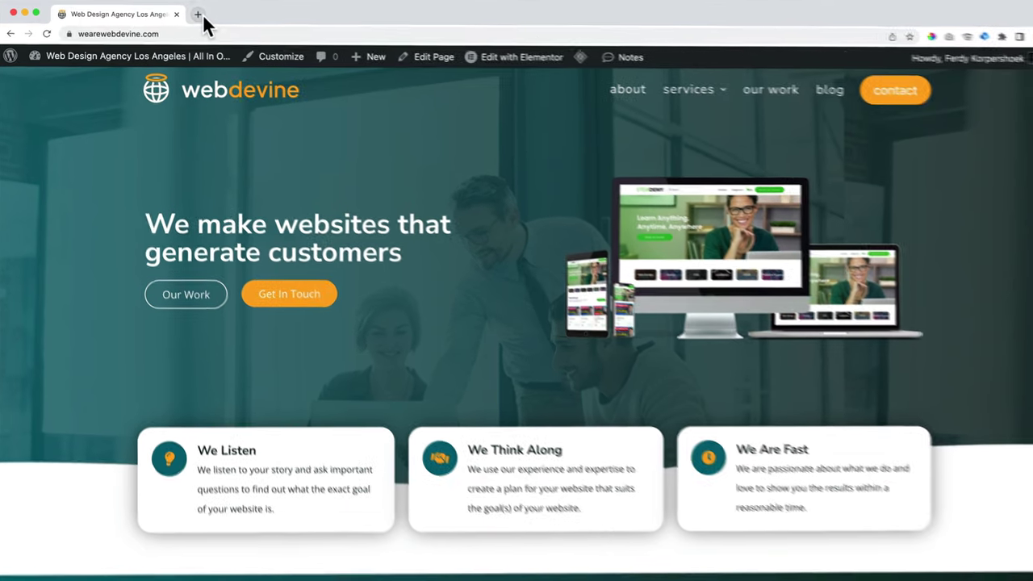
{"action": "left_click", "coordinate": [191, 13]}
{"action": "type", "text": "ferdykorp.com/element"}
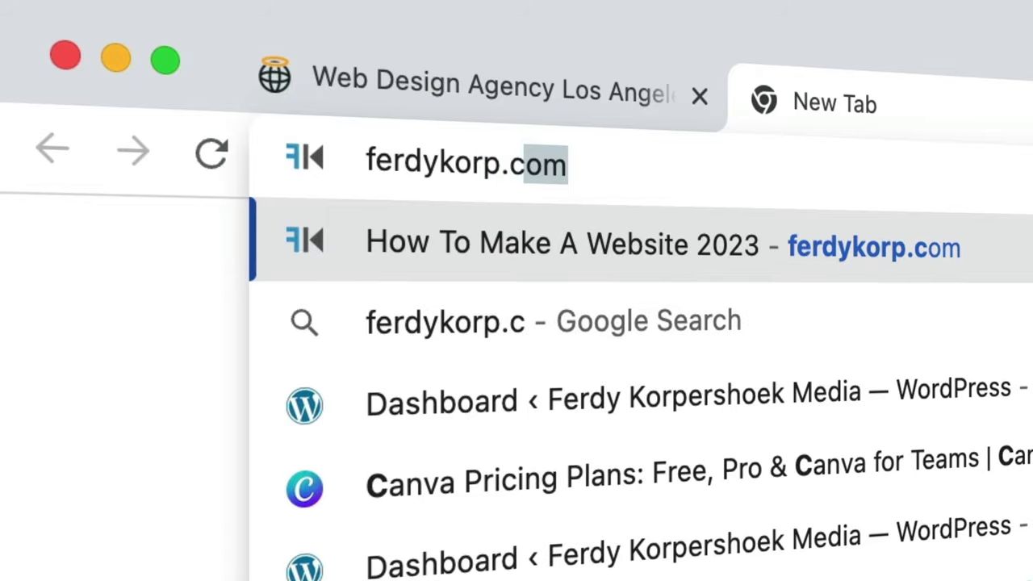
{"action": "key", "text": "Down"}
{"action": "key", "text": "Down"}
{"action": "key", "text": "Return"}
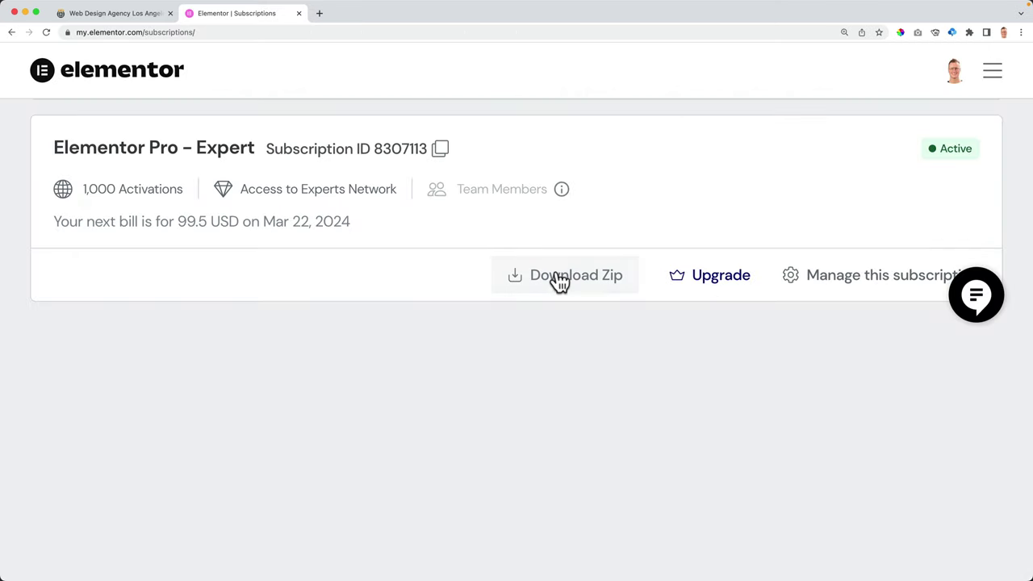
Download the Elementor Pro zip and install elementor-pro-3.12.0.zip as an uploaded plugin on the WordPress site
{"action": "left_click", "coordinate": [559, 278]}
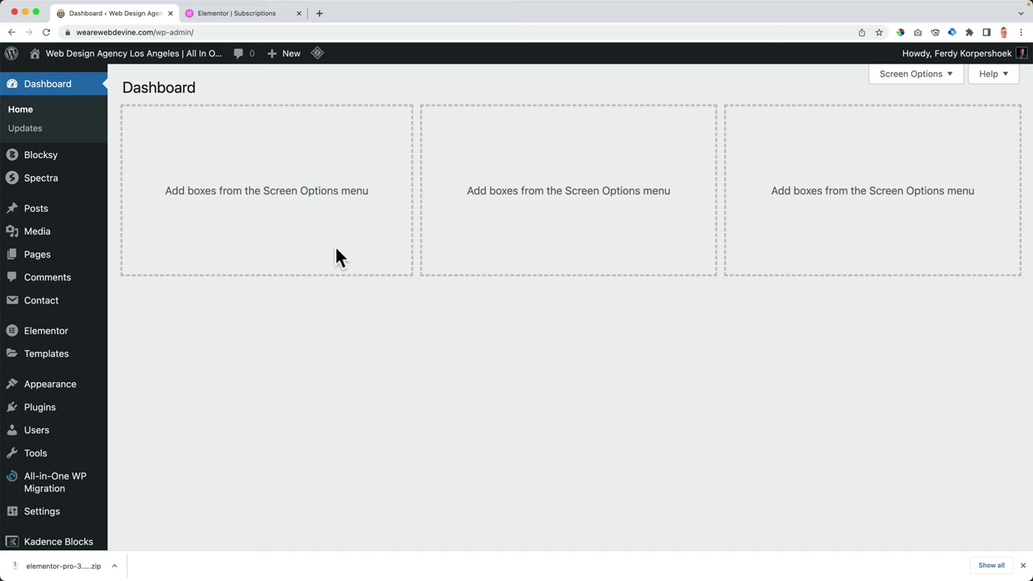
{"action": "mouse_move", "coordinate": [73, 413]}
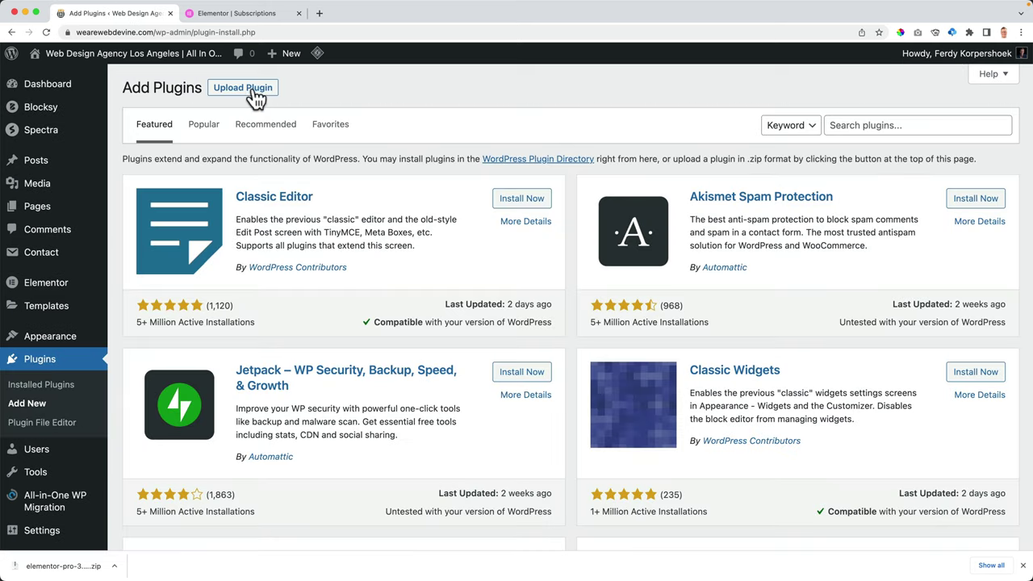
{"action": "left_click", "coordinate": [250, 90]}
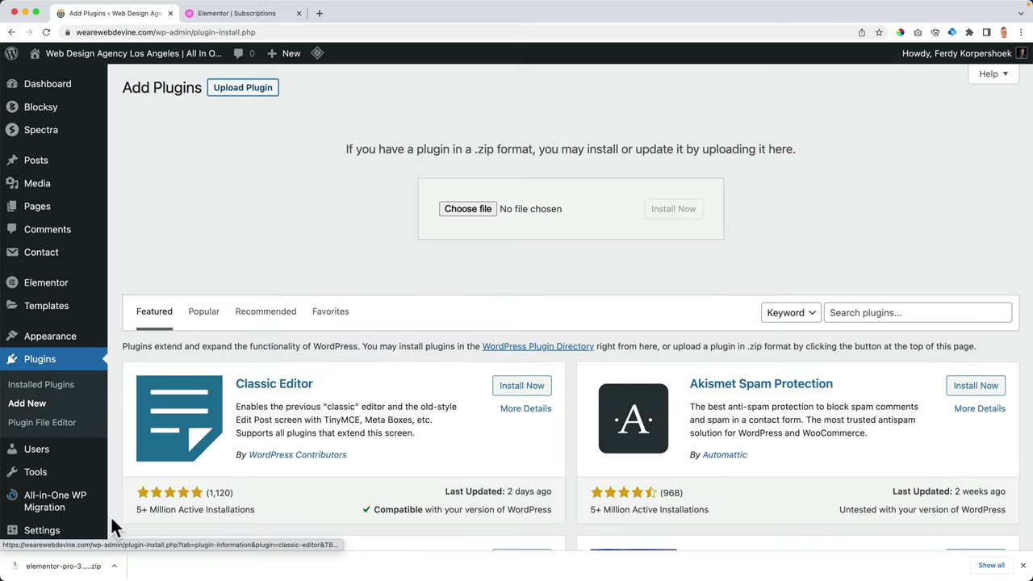
{"action": "left_click_drag", "start_coordinate": [85, 565], "coordinate": [483, 208]}
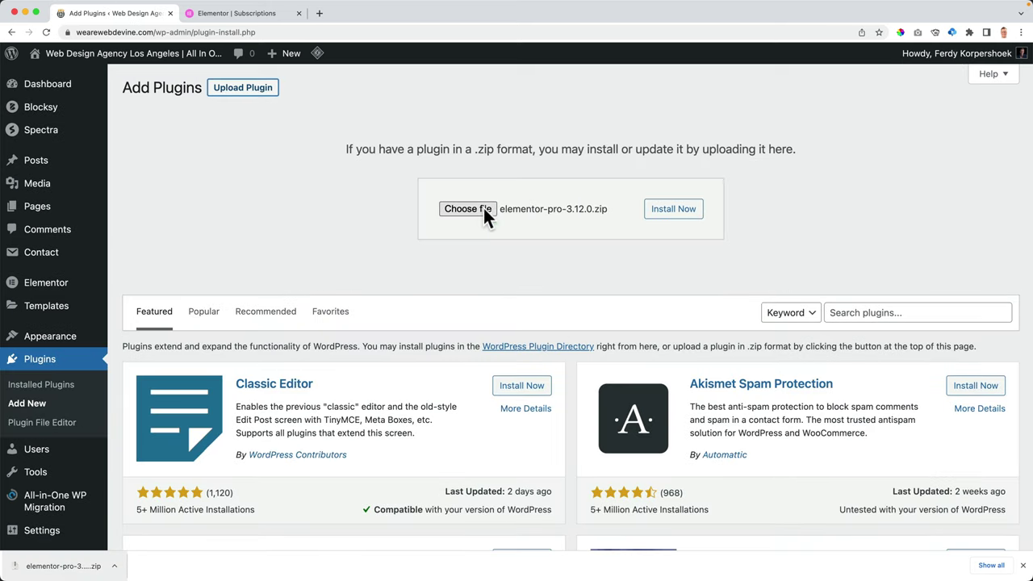
{"action": "left_click", "coordinate": [664, 211]}
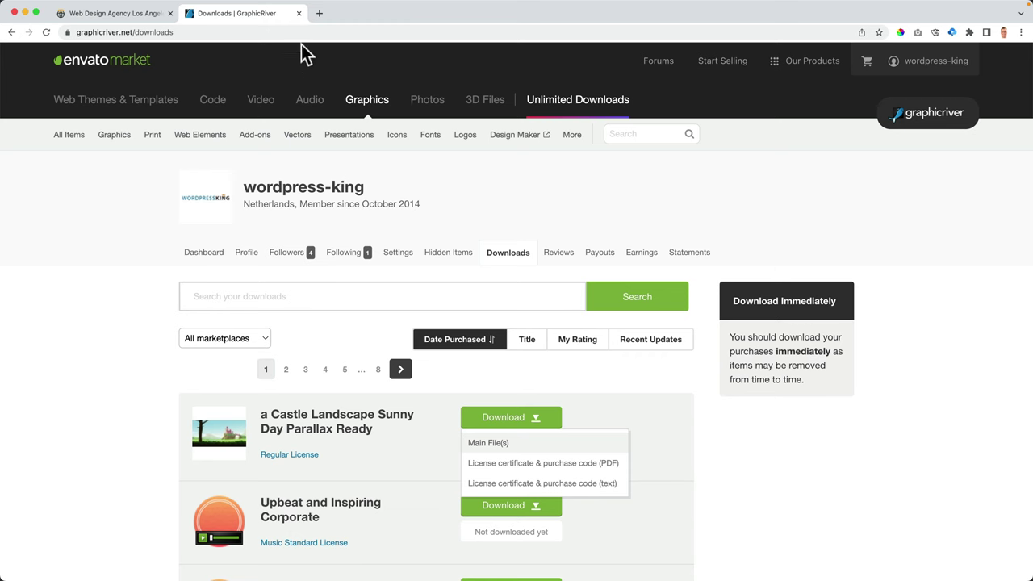
Close the GraphicRiver downloads page, then create and publish a new WordPress page titled Layers
{"action": "left_click", "coordinate": [299, 13]}
{"action": "mouse_move", "coordinate": [360, 54]}
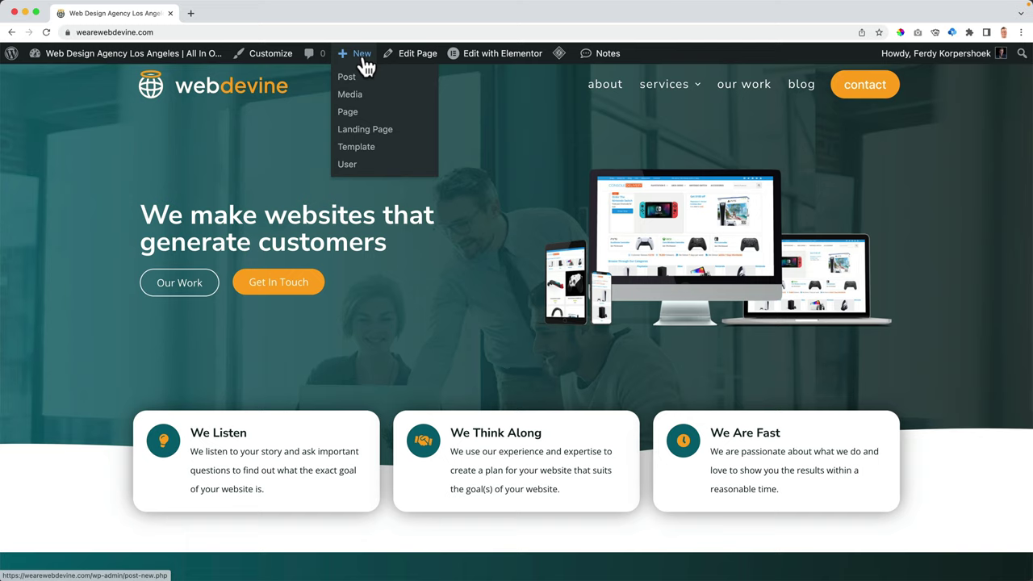
{"action": "left_click", "coordinate": [350, 114]}
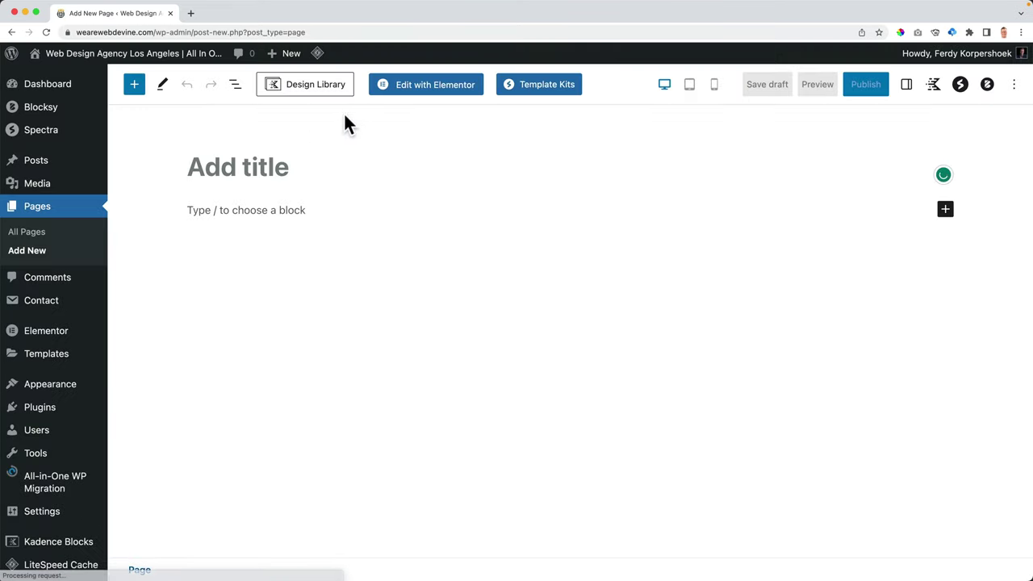
{"action": "type", "text": "Layers"}
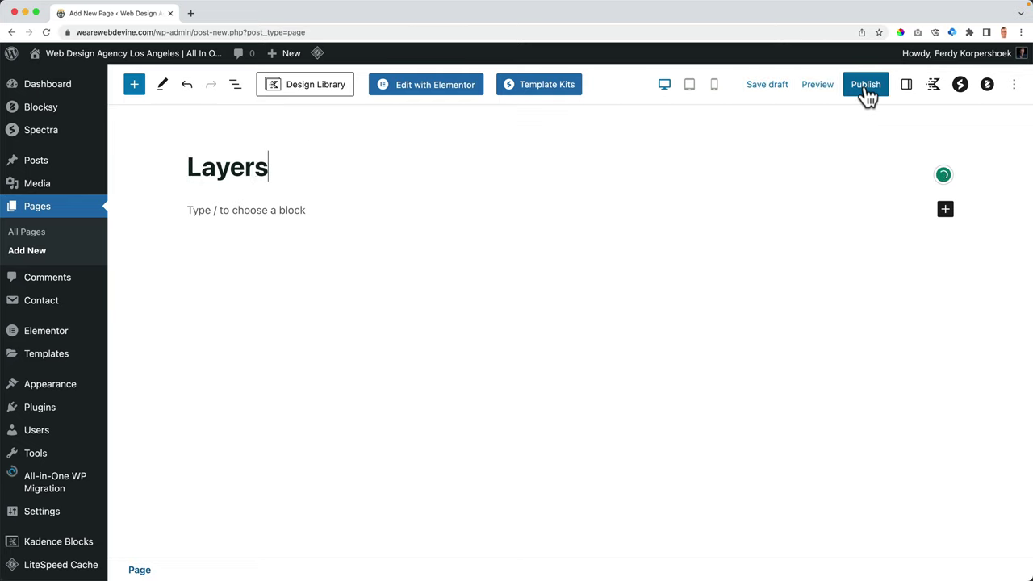
{"action": "left_click", "coordinate": [864, 87]}
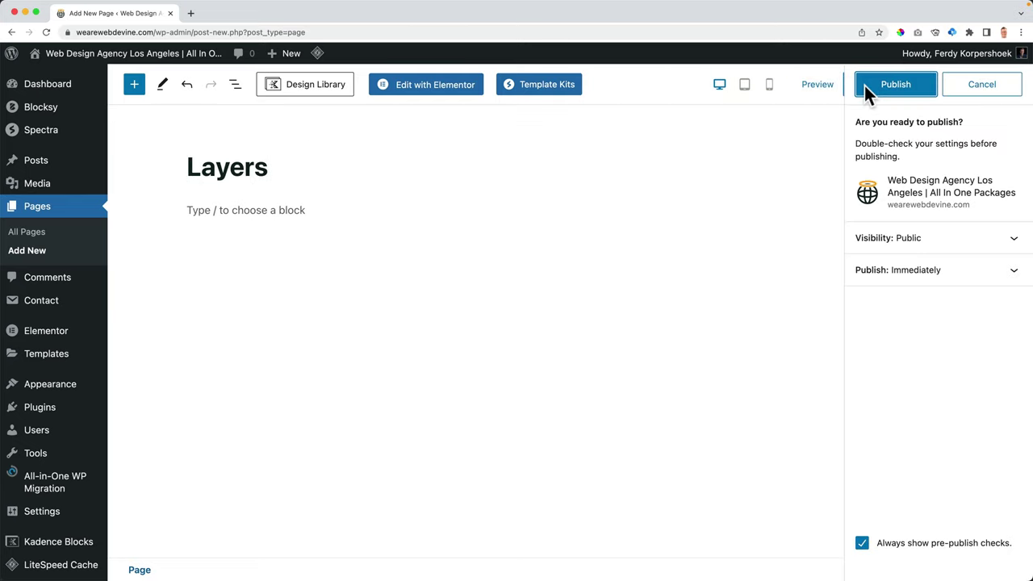
{"action": "left_click", "coordinate": [864, 86]}
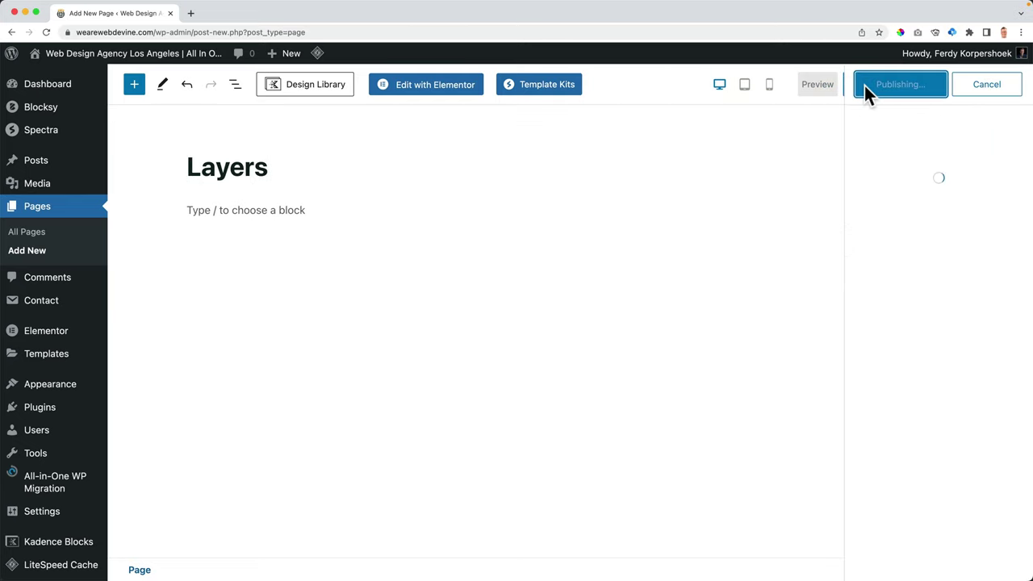
Open the Layers page in the Elementor editor and set its page layout to Elementor Canvas
{"action": "left_click", "coordinate": [421, 90]}
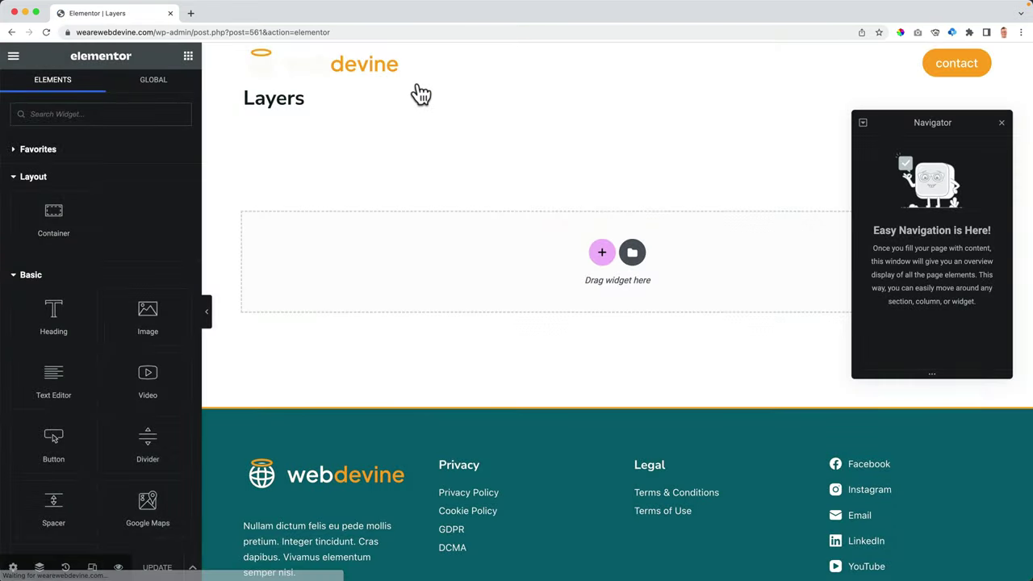
{"action": "left_click", "coordinate": [13, 567]}
{"action": "left_click", "coordinate": [119, 523]}
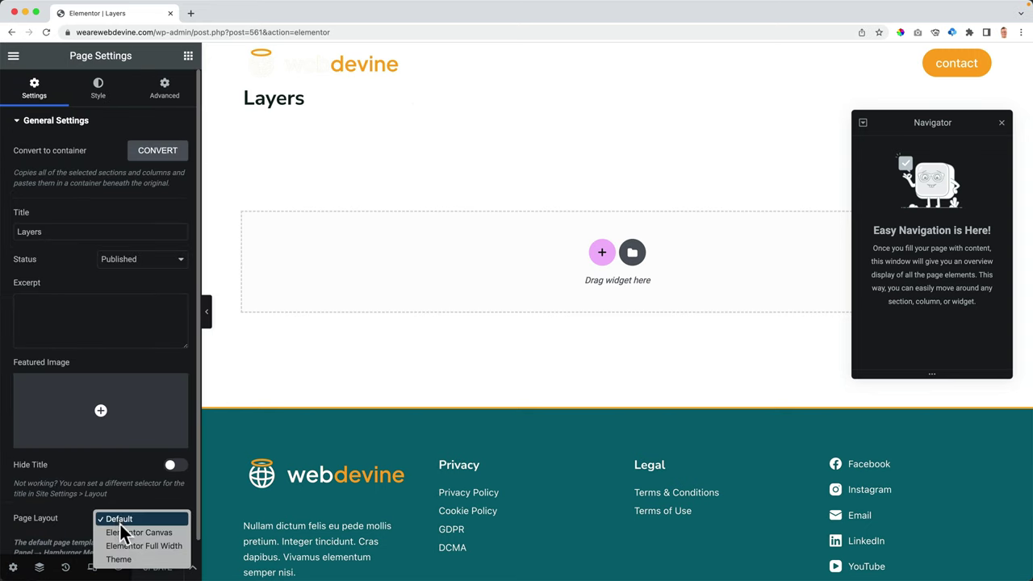
{"action": "left_click", "coordinate": [150, 535]}
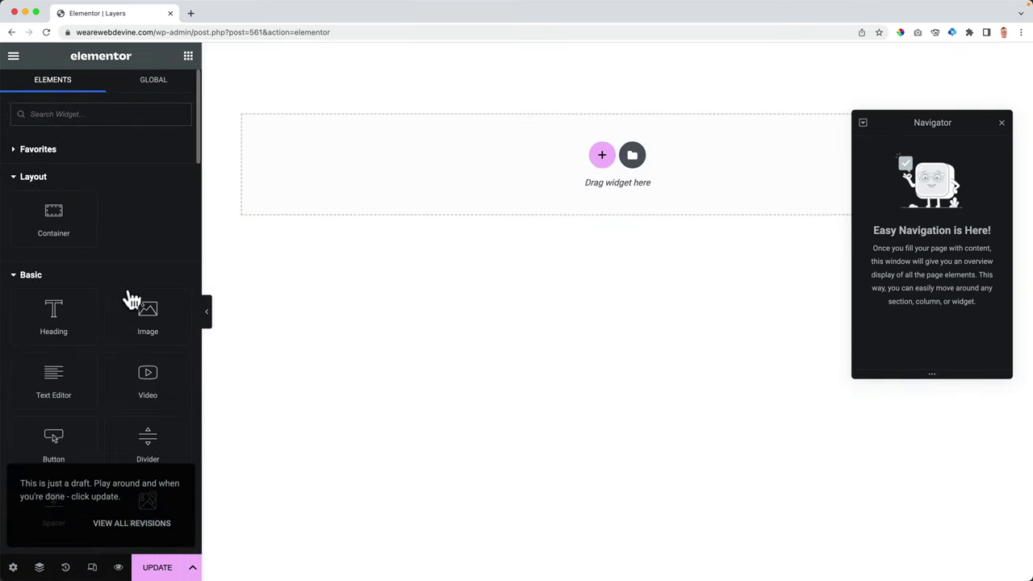
Add an Image widget showing 01.png, uploaded together with 02.png, 03.png and 04.png from the 4 Layers PS folder on the Desktop
{"action": "left_click_drag", "start_coordinate": [135, 309], "coordinate": [445, 157]}
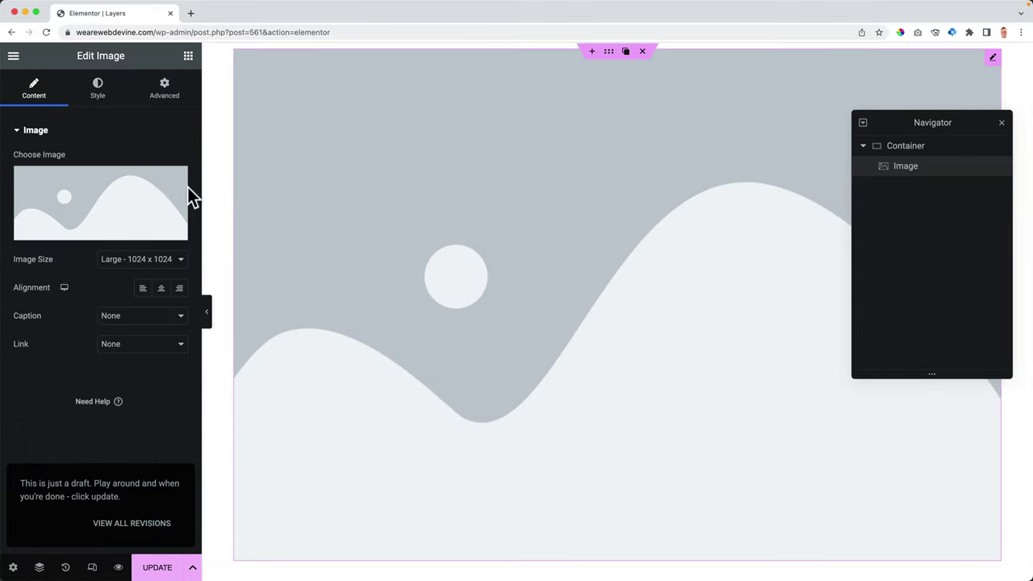
{"action": "left_click", "coordinate": [93, 206]}
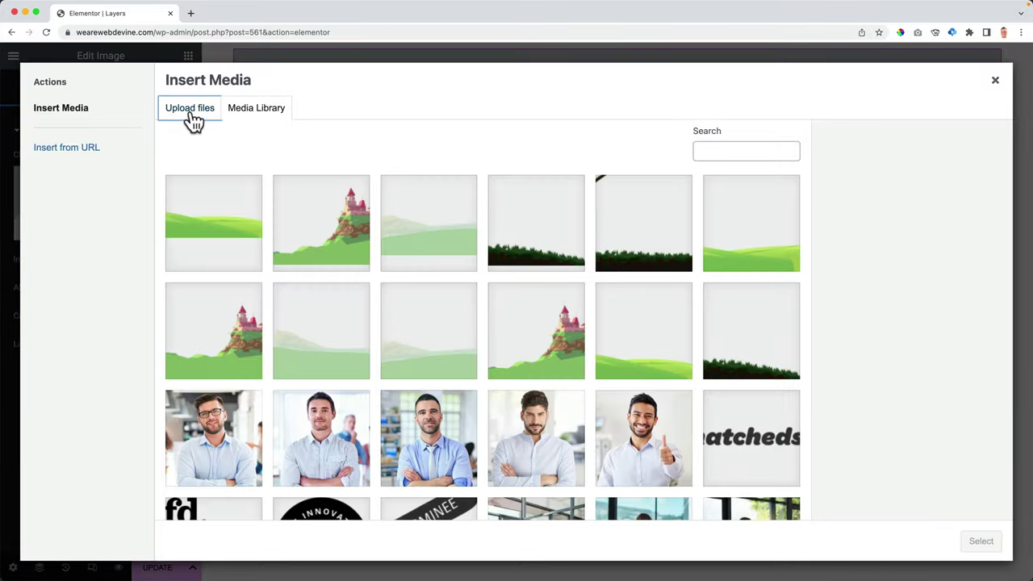
{"action": "left_click", "coordinate": [189, 113]}
{"action": "left_click", "coordinate": [573, 317]}
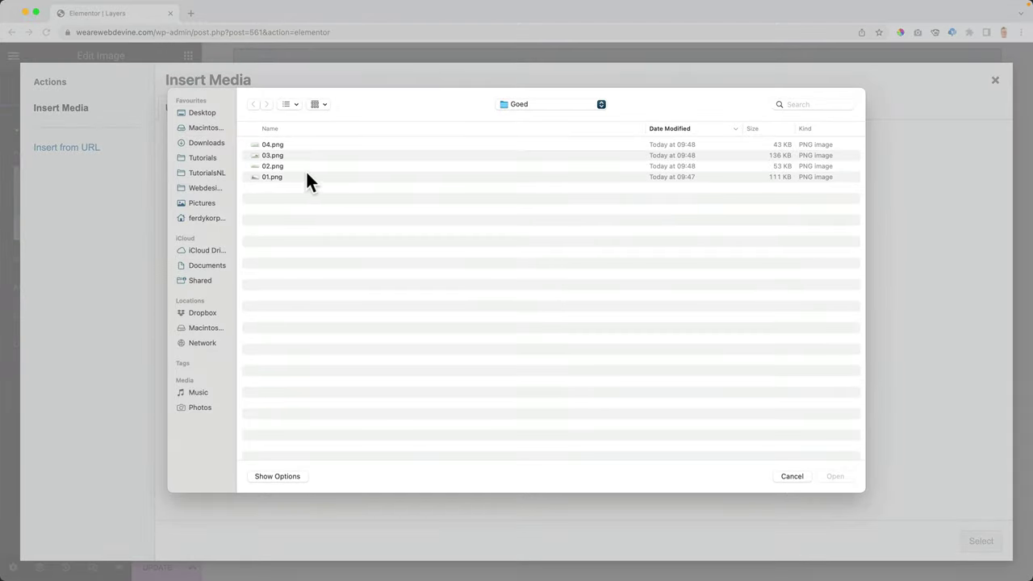
{"action": "left_click", "coordinate": [517, 103]}
{"action": "left_click", "coordinate": [521, 114]}
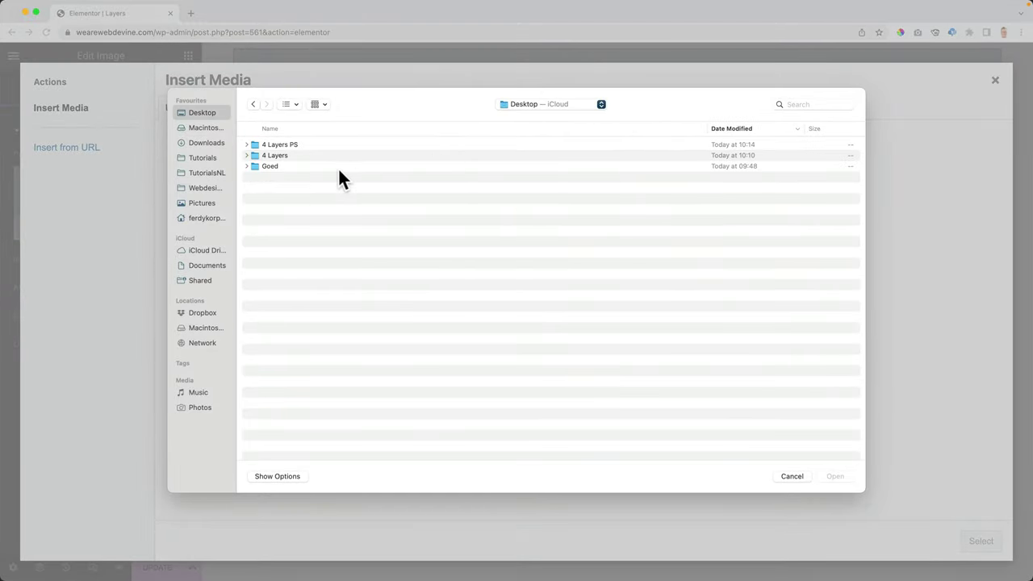
{"action": "double_click", "coordinate": [276, 146]}
{"action": "key", "text": "super+a"}
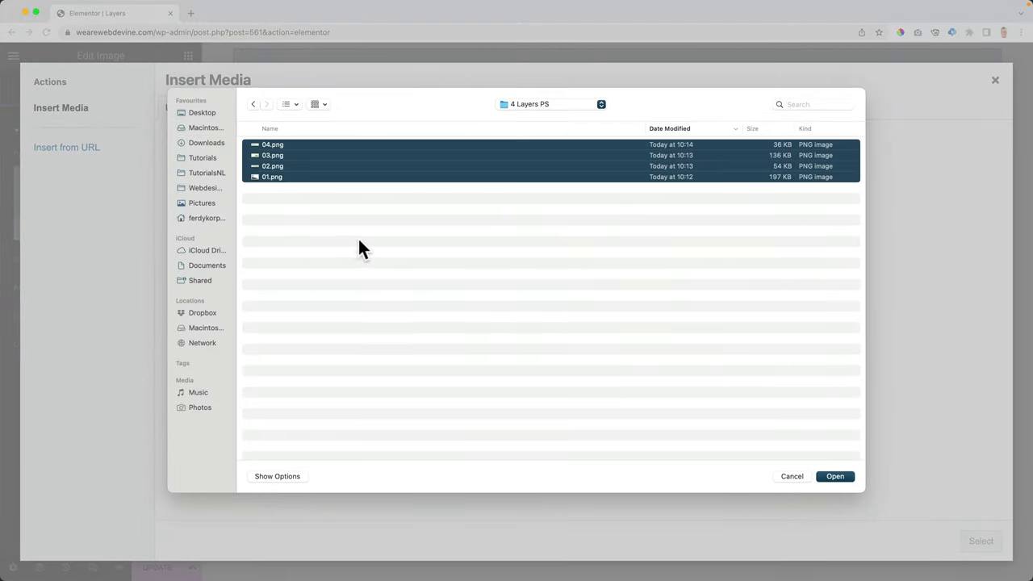
{"action": "left_click", "coordinate": [836, 476]}
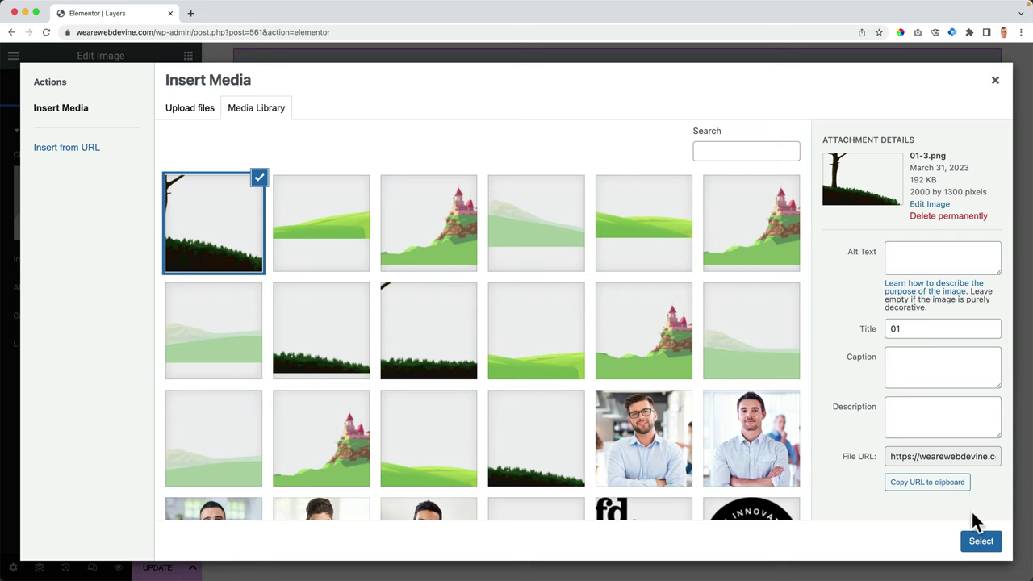
{"action": "left_click", "coordinate": [980, 539]}
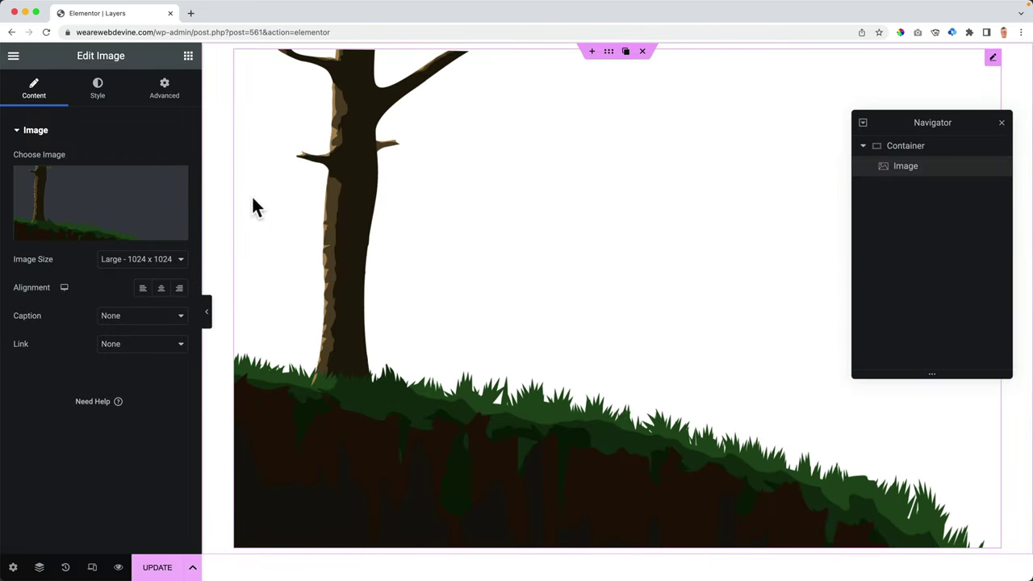
Set the tree image's size to Full and its width to 100%
{"action": "left_click", "coordinate": [113, 260]}
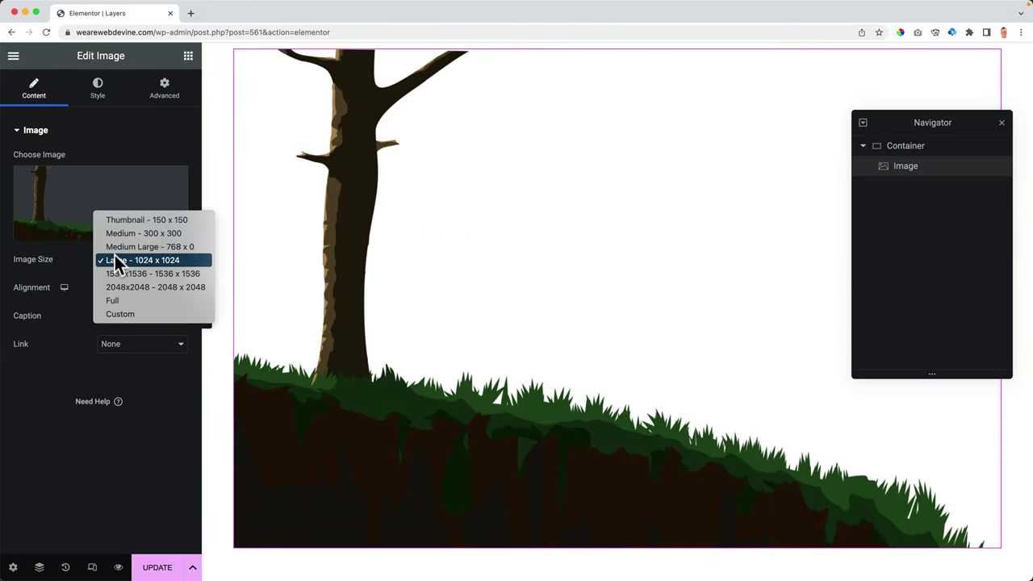
{"action": "left_click", "coordinate": [117, 300]}
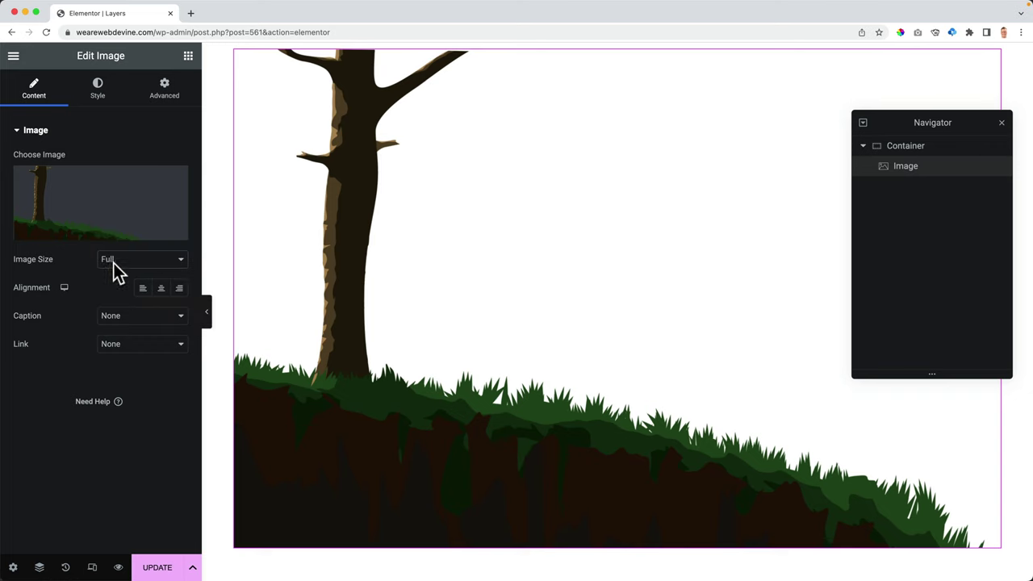
{"action": "left_click", "coordinate": [98, 95]}
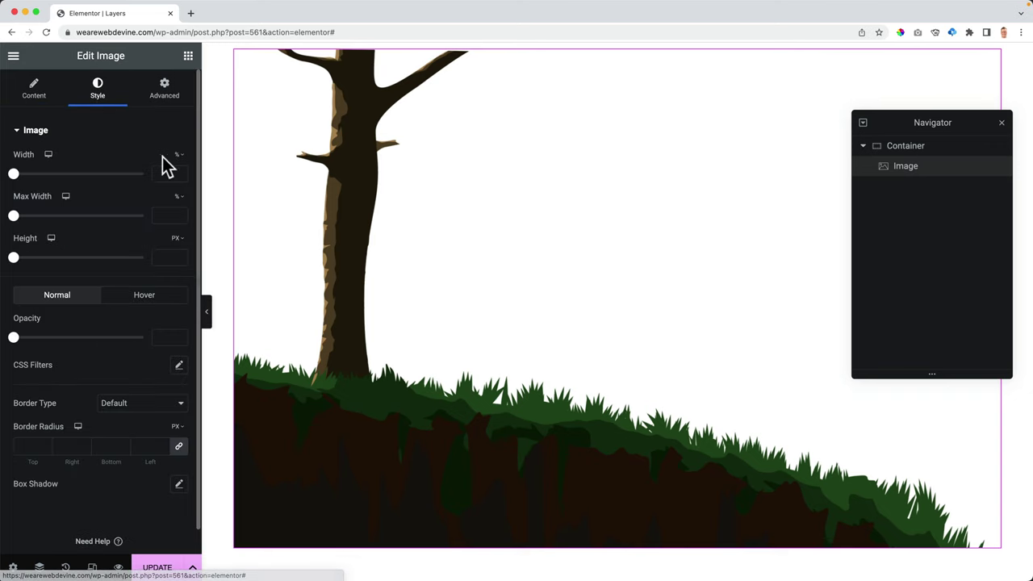
{"action": "left_click", "coordinate": [166, 173]}
{"action": "type", "text": "100"}
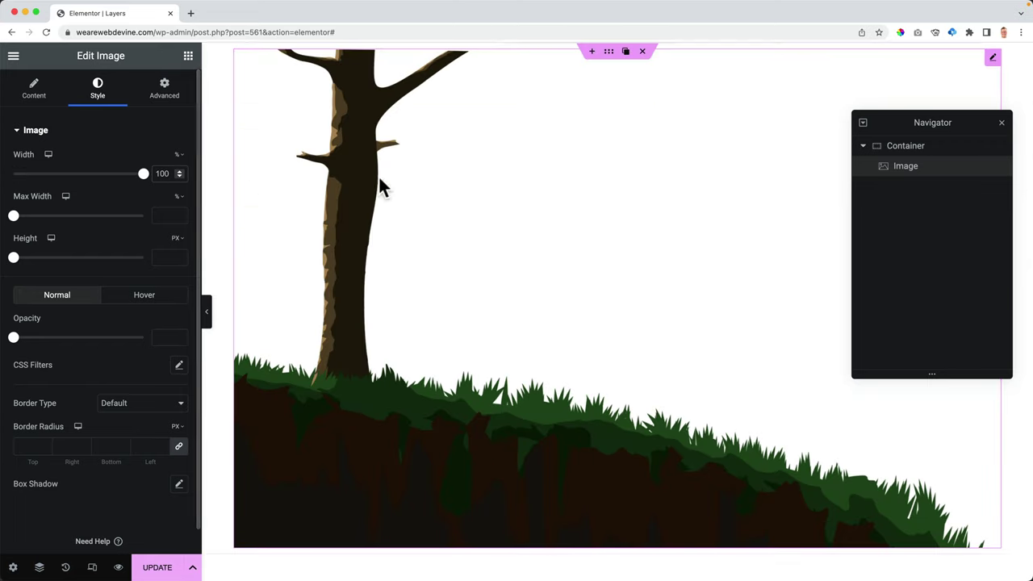
Set the container's content width to Full Width and its minimum height to 35 VH
{"action": "left_click", "coordinate": [903, 153]}
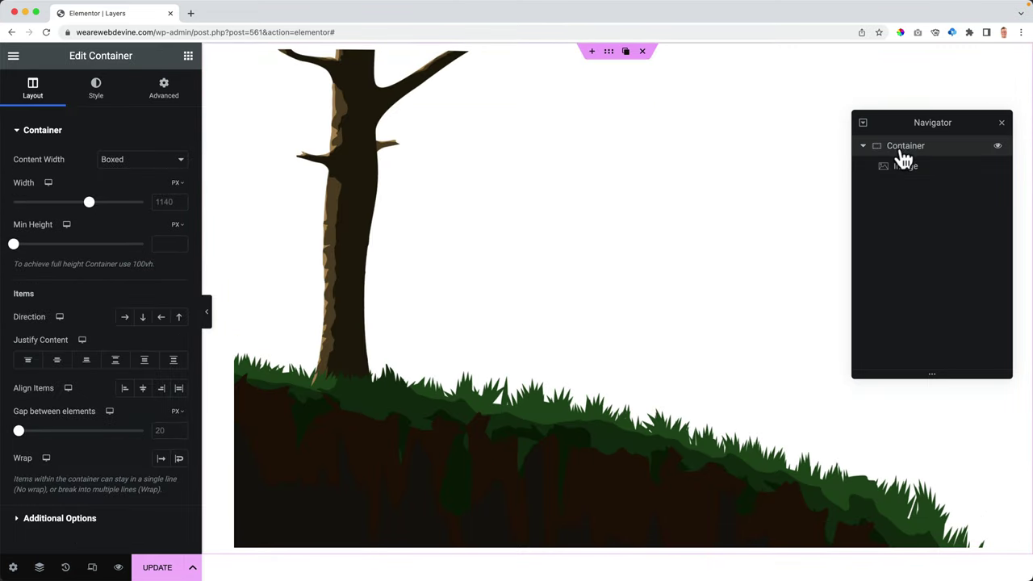
{"action": "left_click", "coordinate": [139, 160]}
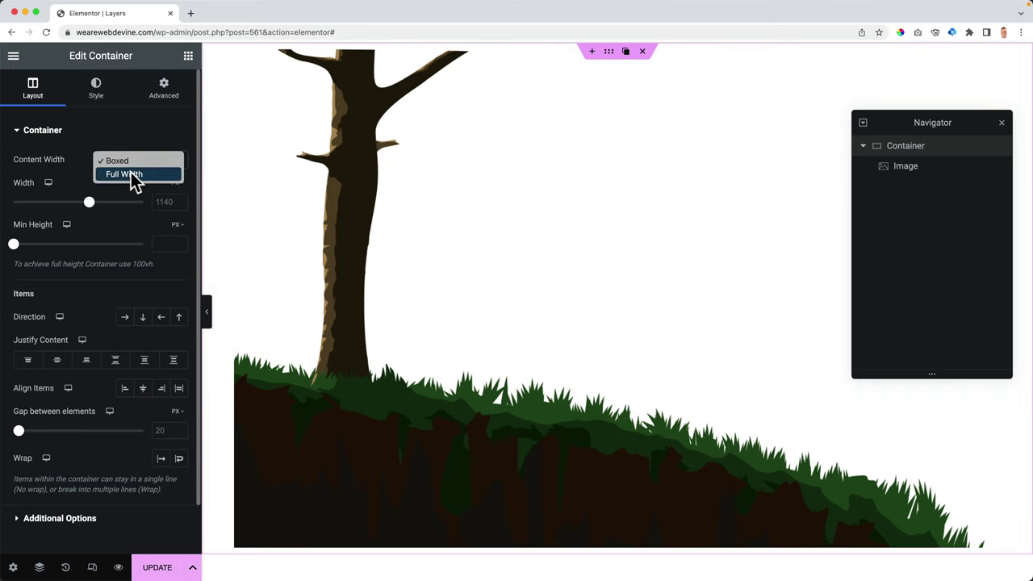
{"action": "left_click", "coordinate": [132, 173]}
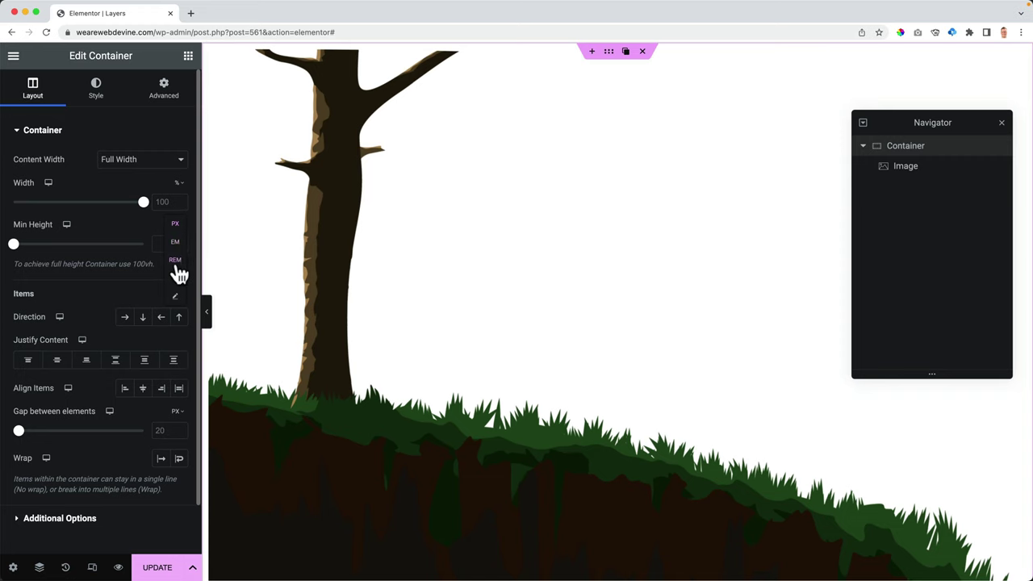
{"action": "left_click", "coordinate": [178, 281]}
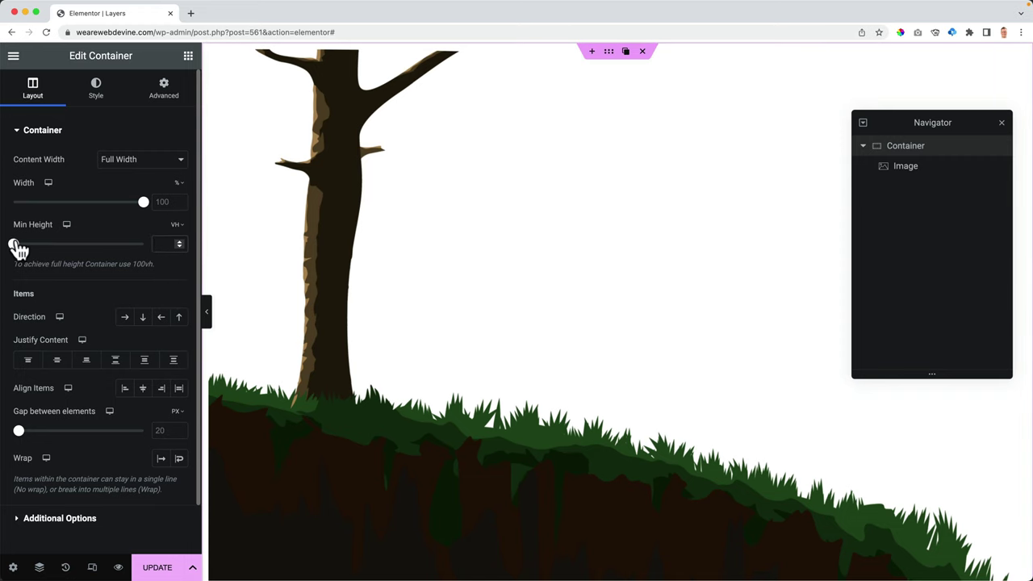
{"action": "left_click_drag", "start_coordinate": [17, 250], "coordinate": [50, 255]}
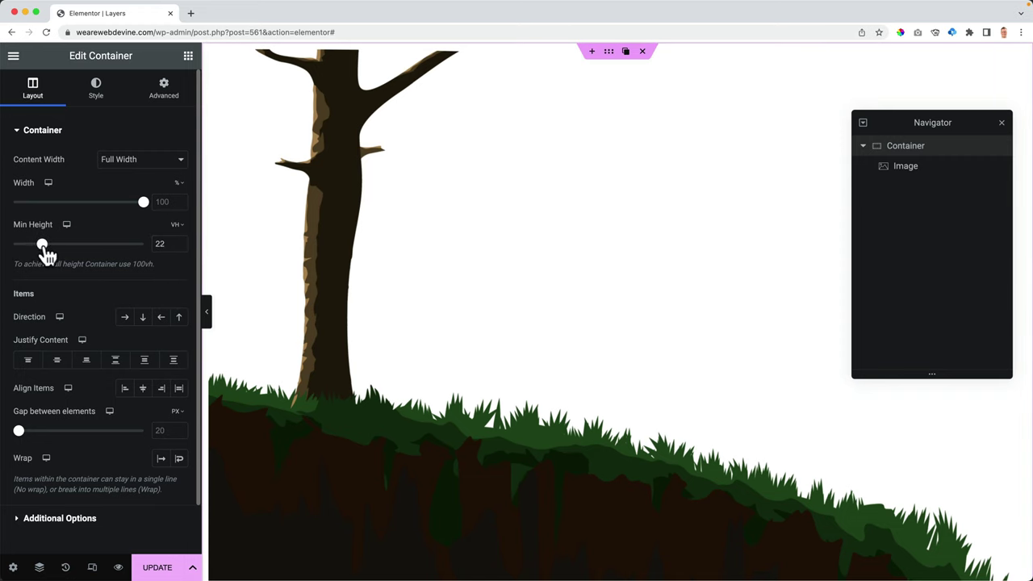
Give the container a gradient background with the light blue global colour #6EC1E4 as its first colour
{"action": "left_click", "coordinate": [97, 96]}
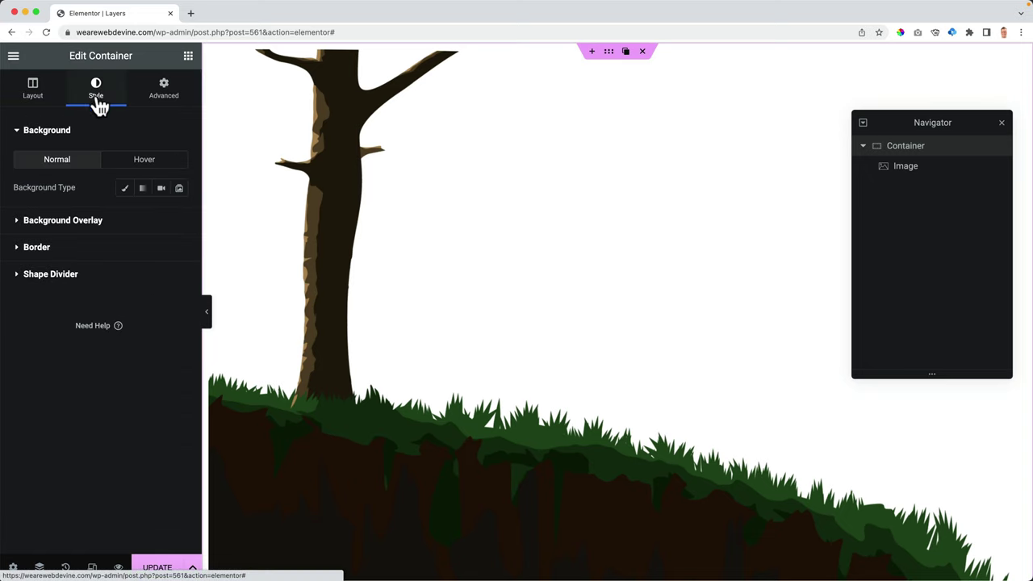
{"action": "left_click", "coordinate": [142, 191]}
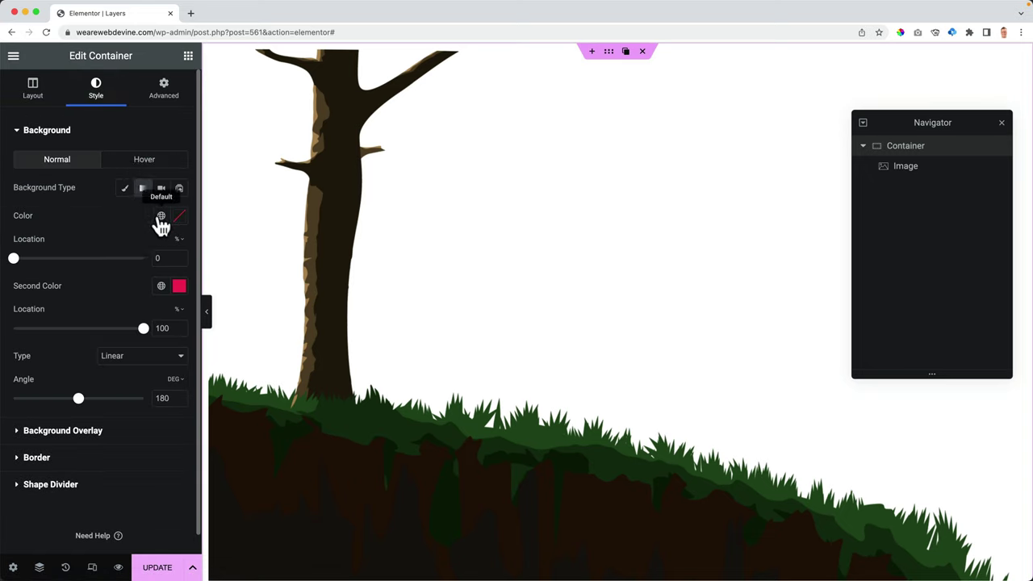
{"action": "left_click", "coordinate": [161, 218]}
{"action": "left_click", "coordinate": [103, 280]}
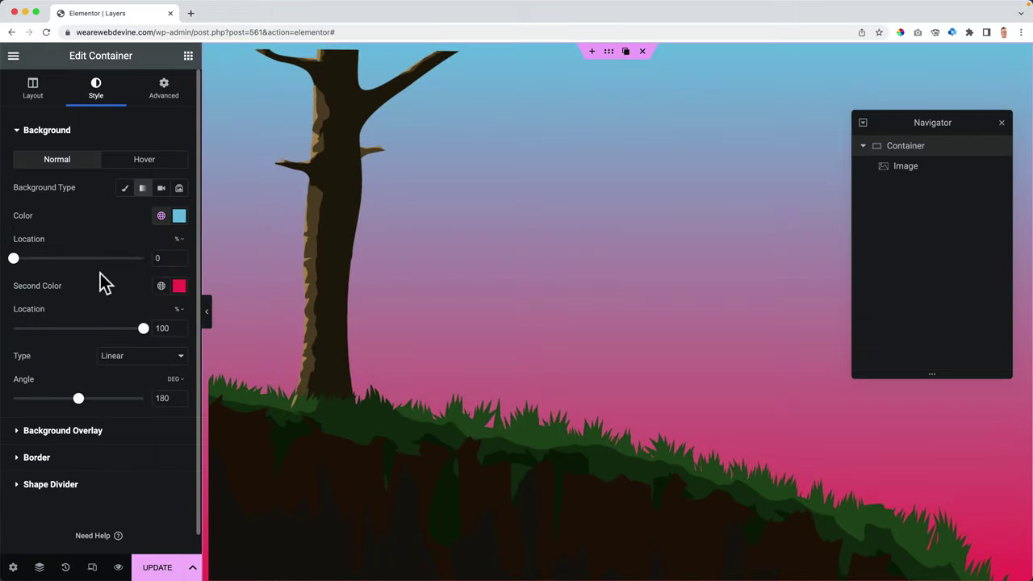
Set the gradient's second colour to the light blue global colour, and shift its hue to #6E95E4
{"action": "left_click", "coordinate": [160, 286]}
{"action": "scroll", "coordinate": [102, 380], "scroll_direction": "down", "scroll_amount": 1}
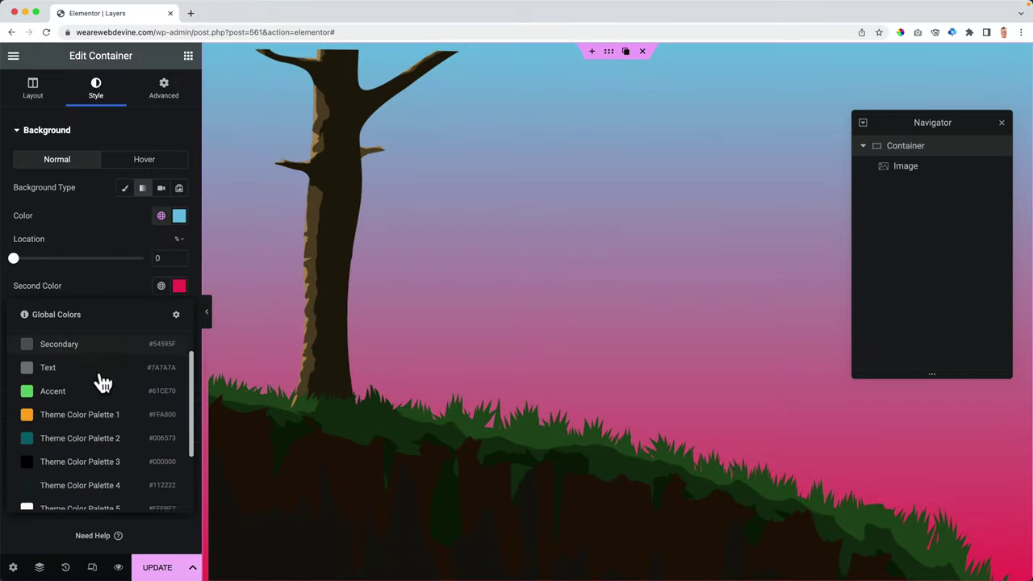
{"action": "scroll", "coordinate": [102, 380], "scroll_direction": "up", "scroll_amount": 1}
{"action": "left_click", "coordinate": [84, 353]}
{"action": "left_click", "coordinate": [176, 288]}
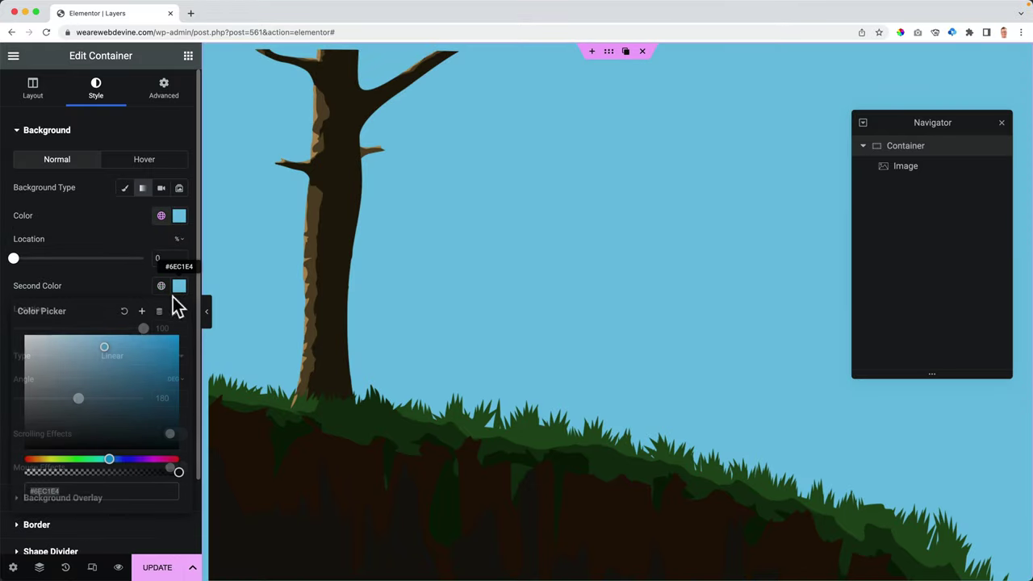
{"action": "left_click_drag", "start_coordinate": [111, 462], "coordinate": [120, 453]}
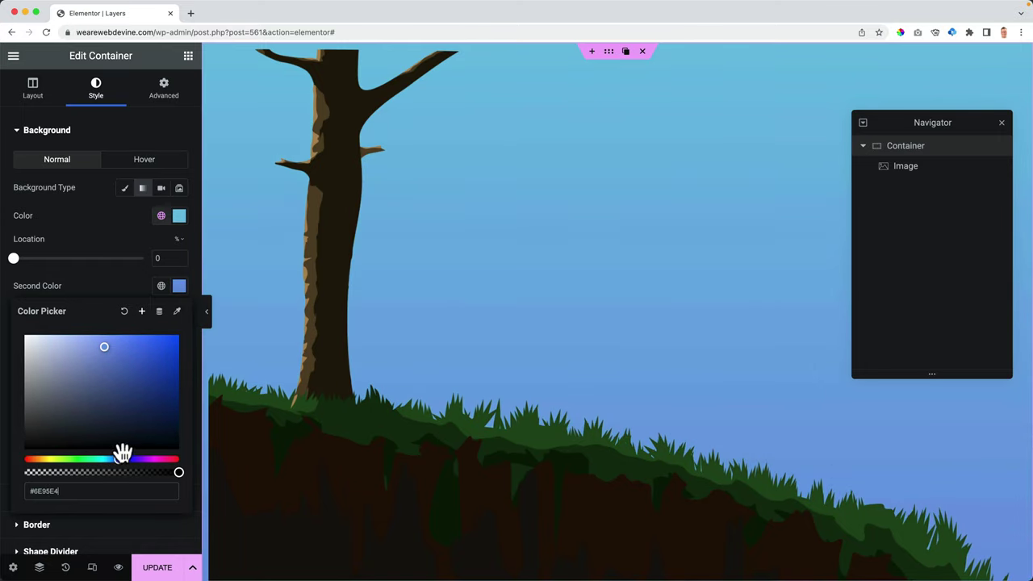
Change the container gradient's first colour to green #70C8B1 and its second colour to orange #E4BA6E
{"action": "left_click", "coordinate": [180, 227]}
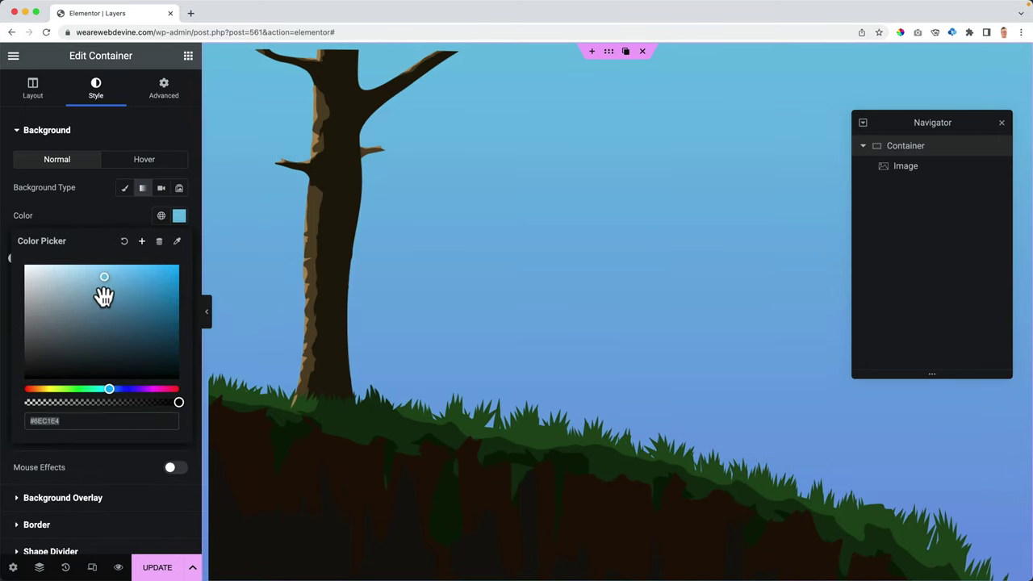
{"action": "left_click", "coordinate": [93, 289]}
{"action": "left_click_drag", "start_coordinate": [106, 392], "coordinate": [103, 392]}
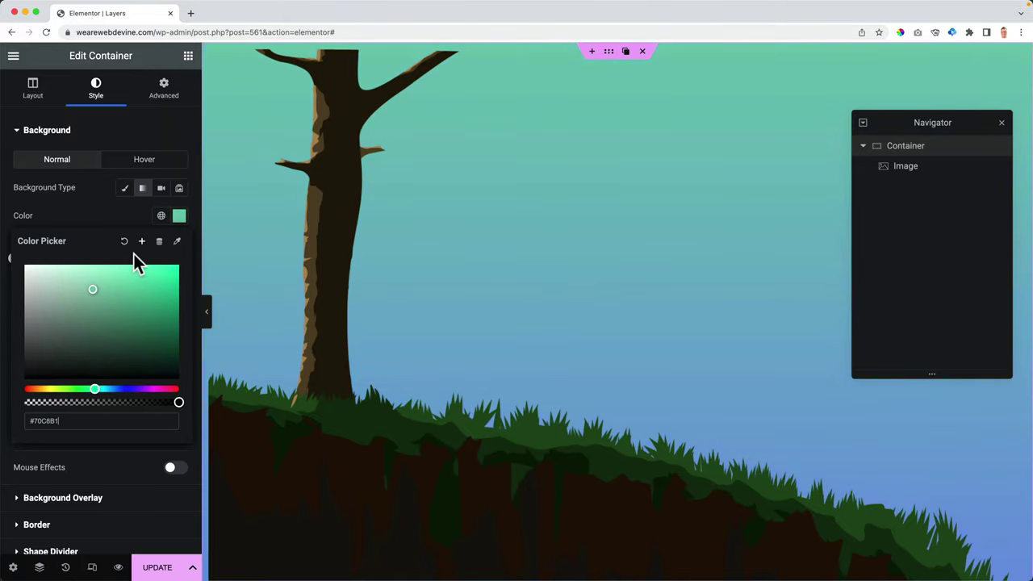
{"action": "left_click", "coordinate": [115, 213]}
{"action": "left_click", "coordinate": [179, 286]}
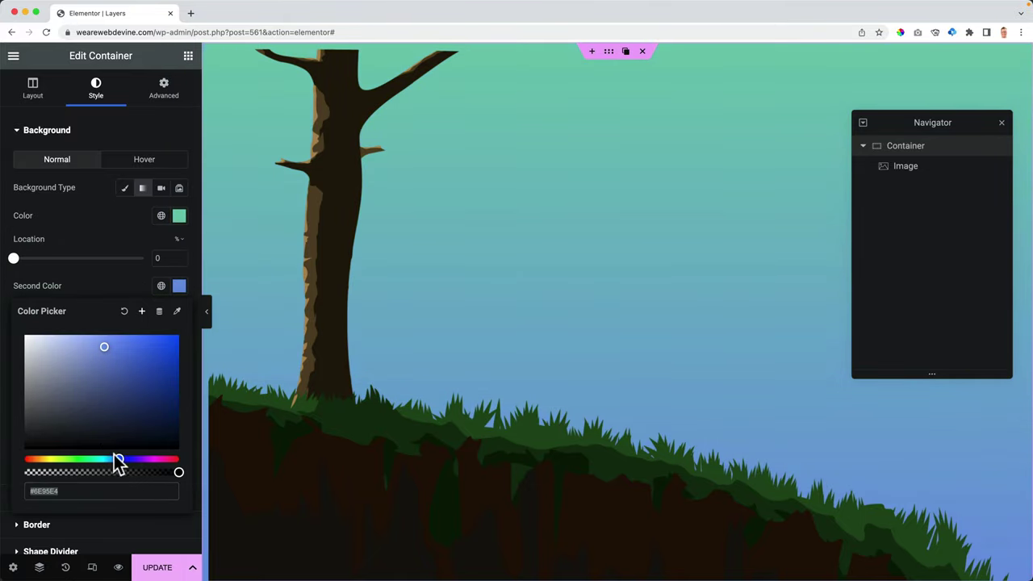
{"action": "left_click_drag", "start_coordinate": [72, 460], "coordinate": [41, 461]}
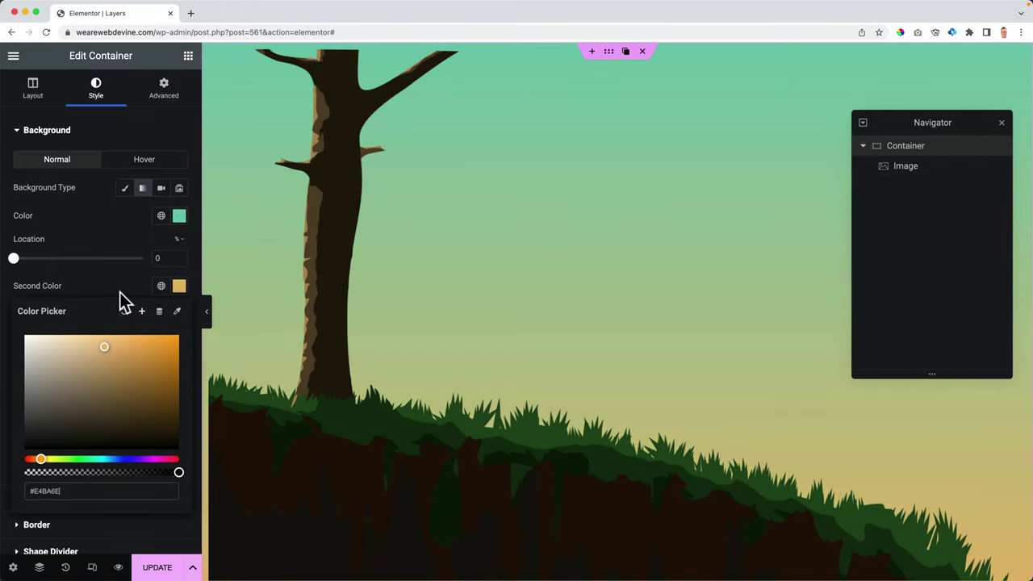
{"action": "left_click", "coordinate": [122, 243]}
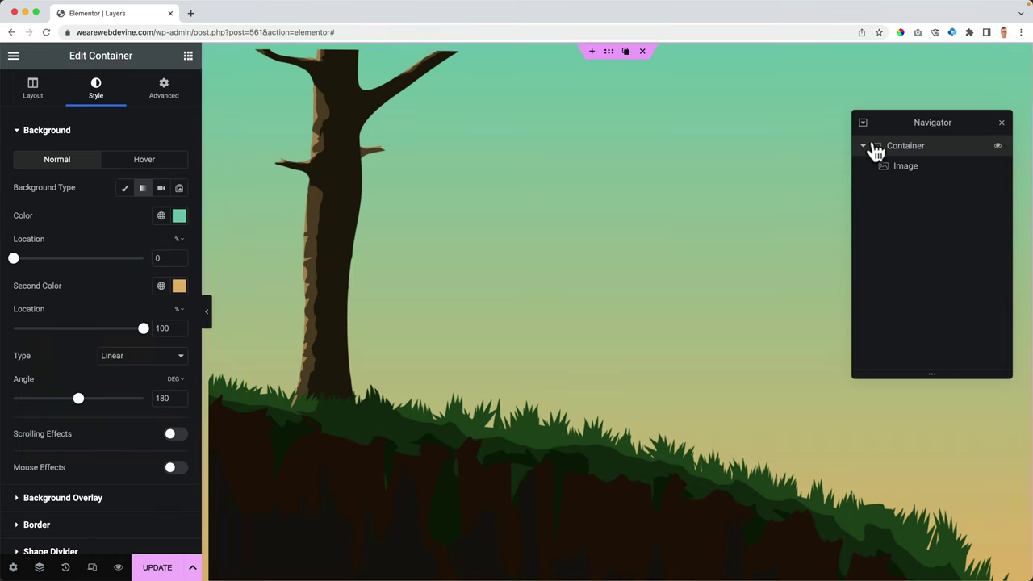
Set the container's minimum height to 100 VH
{"action": "left_click", "coordinate": [33, 93]}
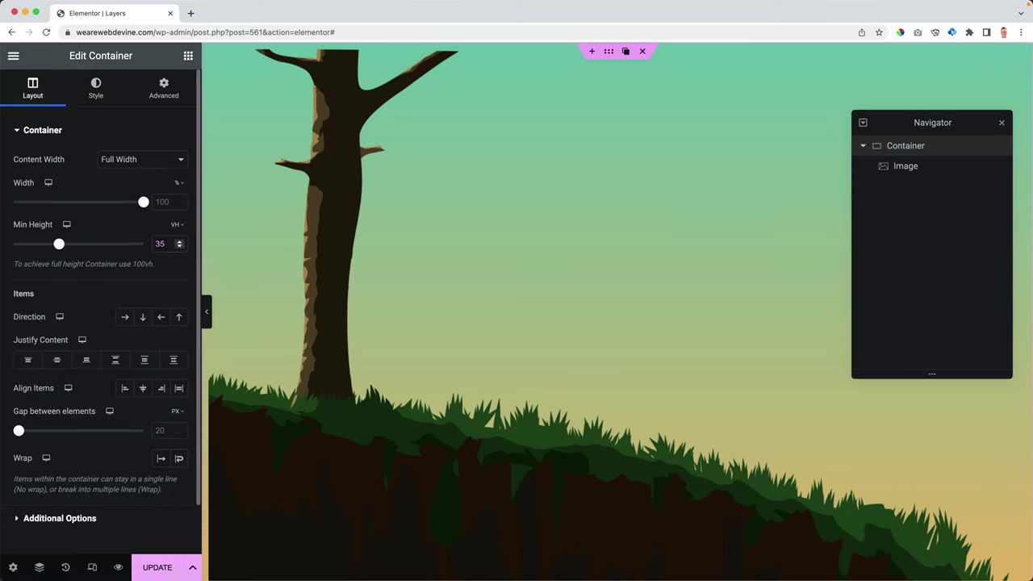
{"action": "type", "text": "100"}
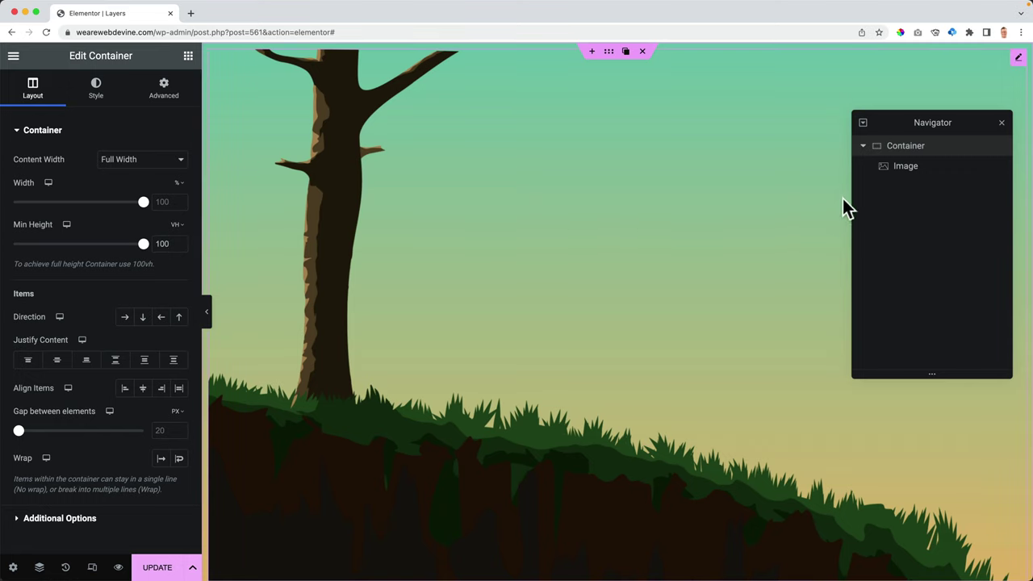
Set the tree image's position to Absolute
{"action": "left_click", "coordinate": [904, 169]}
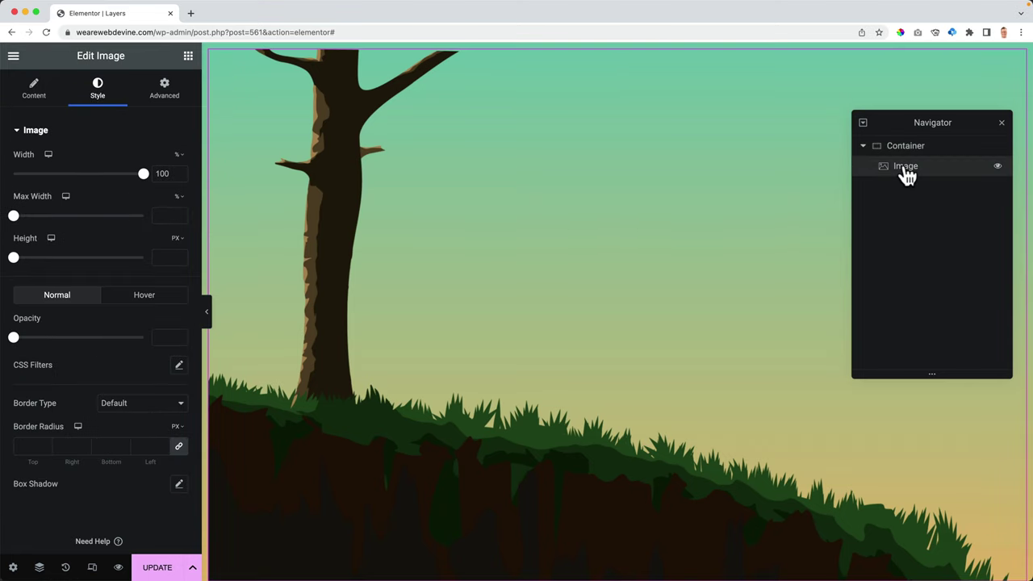
{"action": "left_click", "coordinate": [163, 101]}
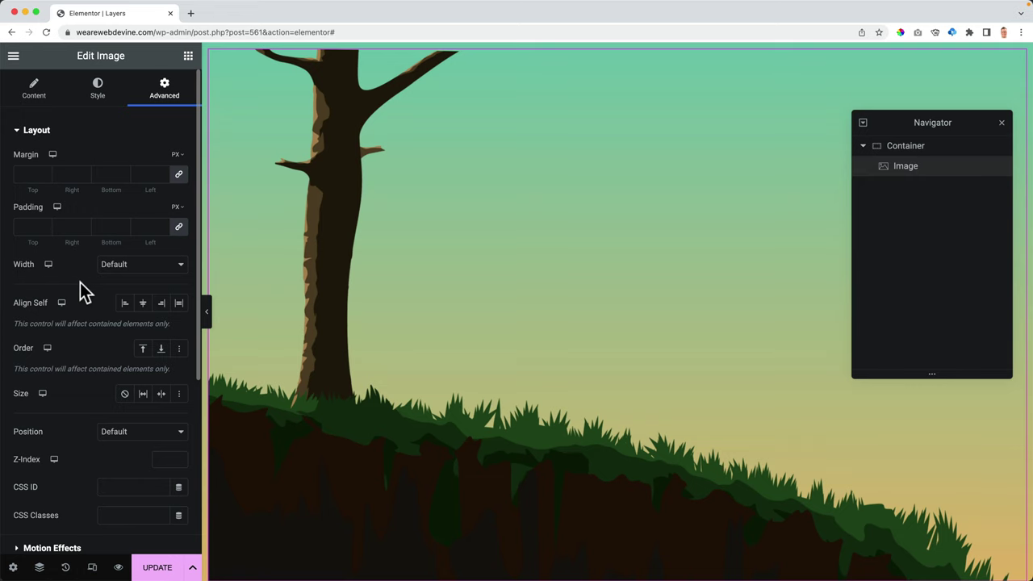
{"action": "scroll", "coordinate": [49, 161], "scroll_direction": "down", "scroll_amount": 2}
{"action": "scroll", "coordinate": [36, 331], "scroll_direction": "down", "scroll_amount": 3}
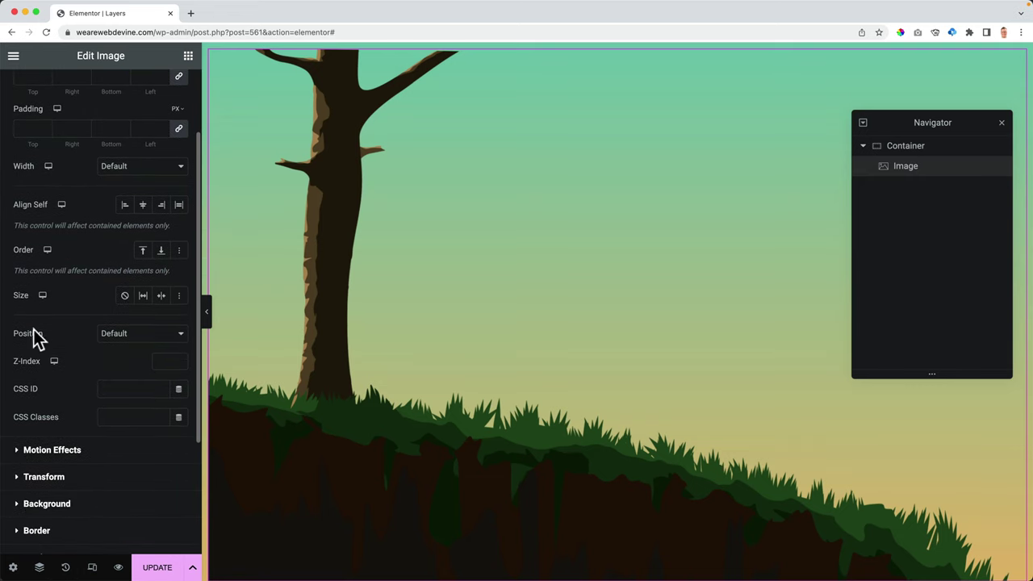
{"action": "left_click", "coordinate": [141, 343]}
{"action": "left_click", "coordinate": [135, 347]}
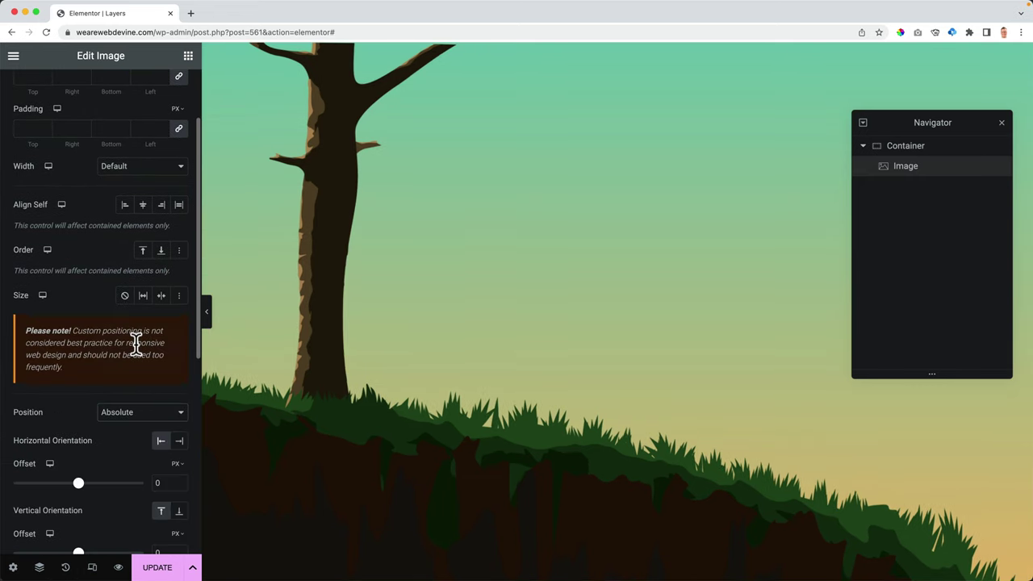
Switch the tree image's horizontal and vertical offsets to VW units, and set the vertical offset to 0
{"action": "scroll", "coordinate": [134, 344], "scroll_direction": "down", "scroll_amount": 4}
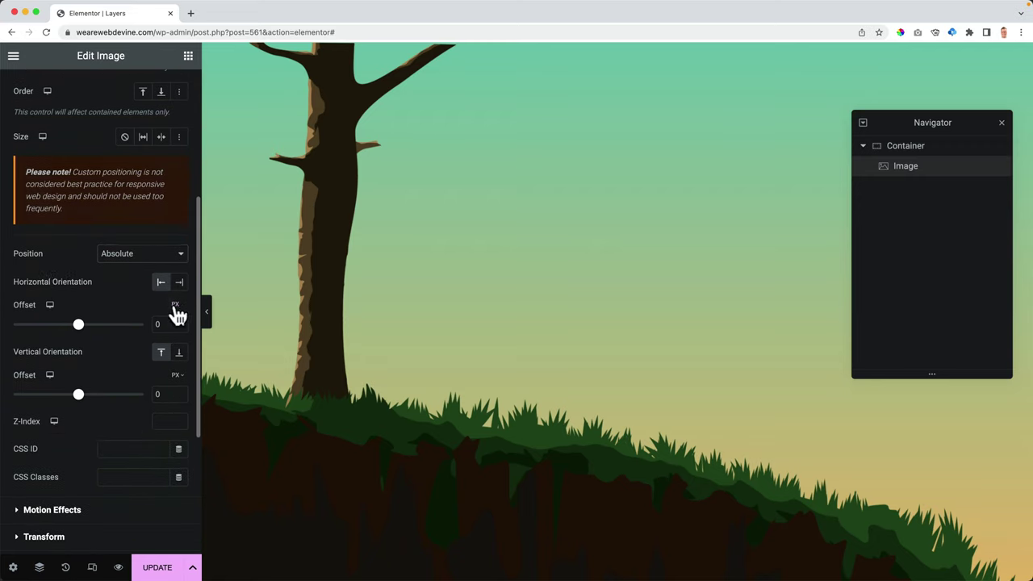
{"action": "left_click", "coordinate": [176, 377]}
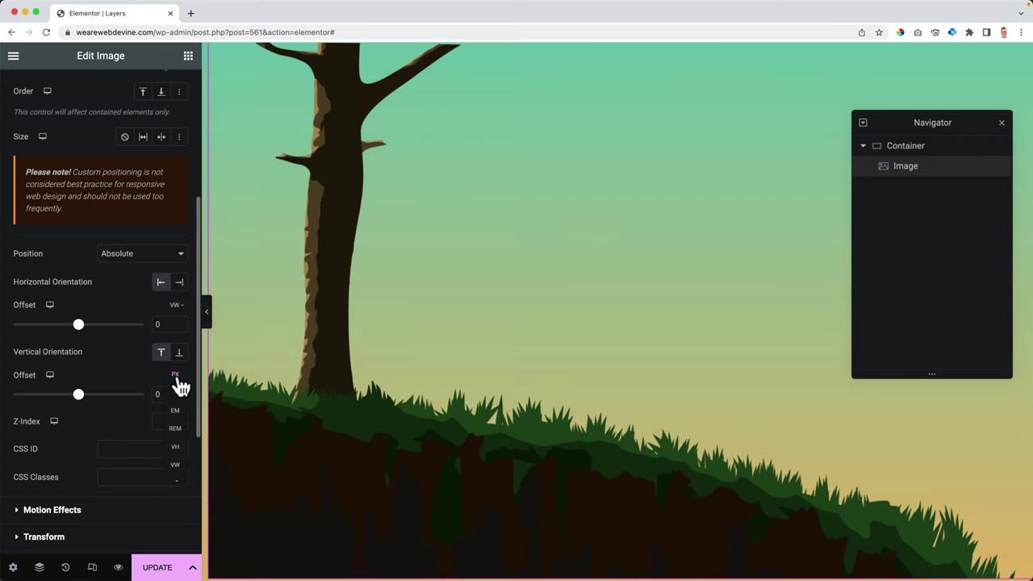
{"action": "left_click", "coordinate": [175, 465]}
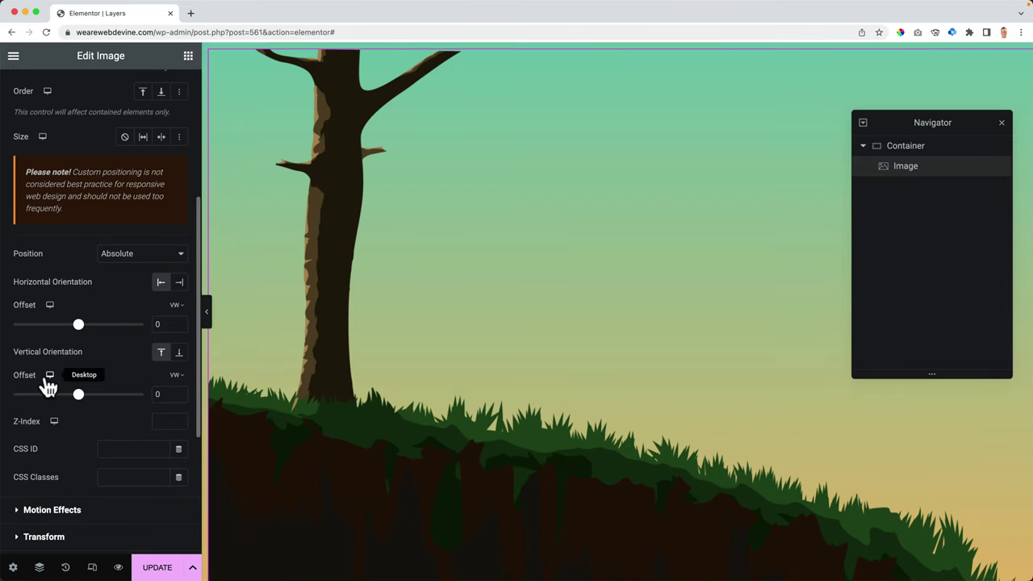
{"action": "left_click_drag", "start_coordinate": [78, 395], "coordinate": [75, 395]}
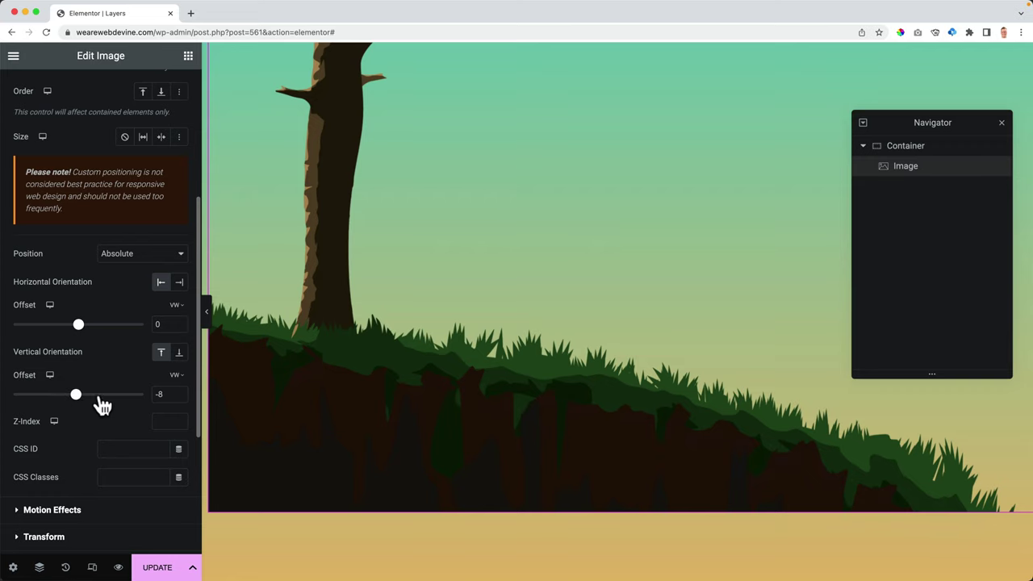
{"action": "type", "text": "0"}
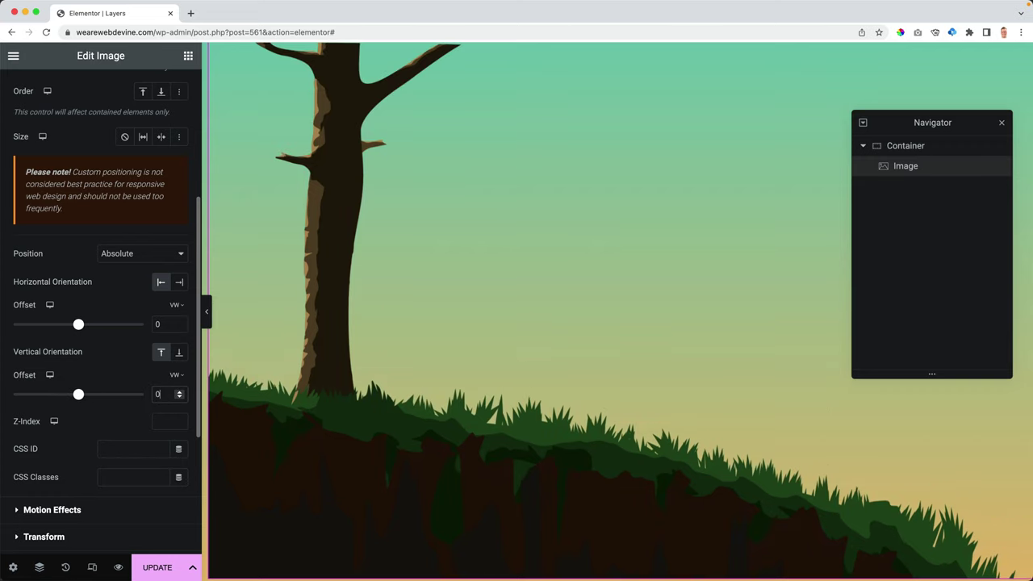
Set the tree image's horizontal offset to -4 VW
{"action": "left_click_drag", "start_coordinate": [79, 327], "coordinate": [75, 329]}
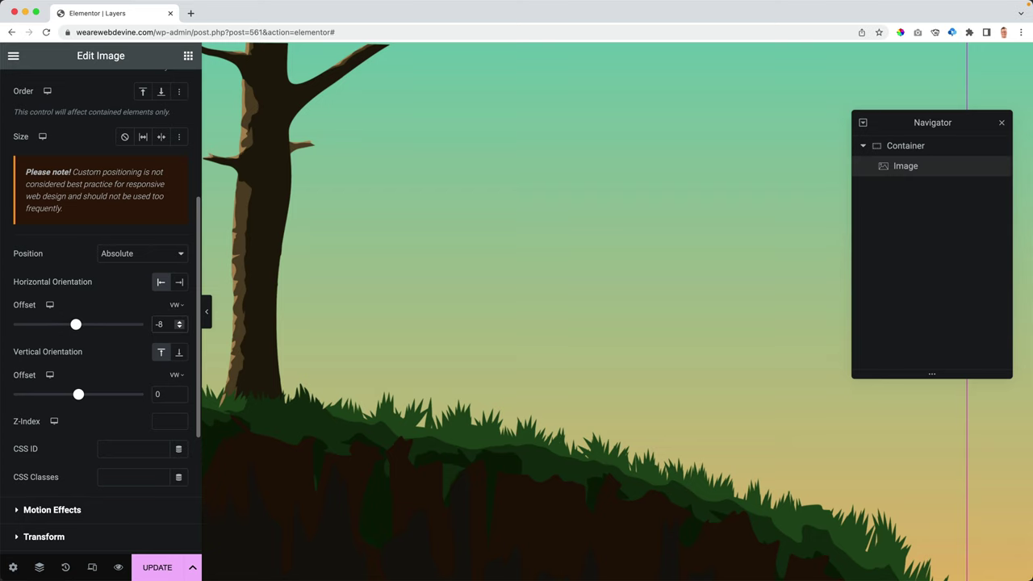
{"action": "key", "text": "BackSpace"}
{"action": "key", "text": "BackSpace"}
{"action": "type", "text": "1"}
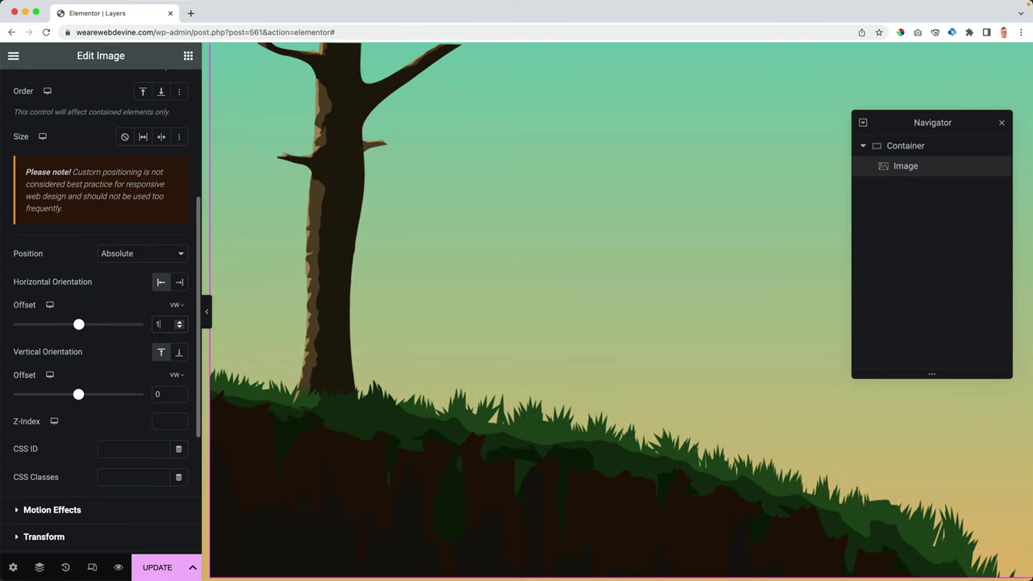
{"action": "key", "text": "BackSpace"}
{"action": "type", "text": "-4"}
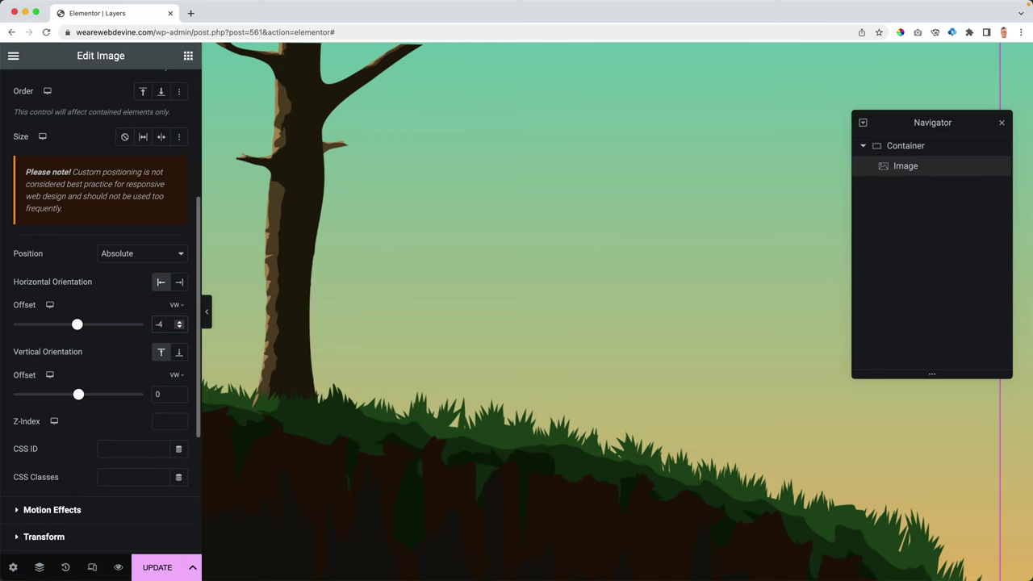
Preview the Layers page, check how the tree layer fills it, and return to the Elementor editor
{"action": "left_click", "coordinate": [117, 568]}
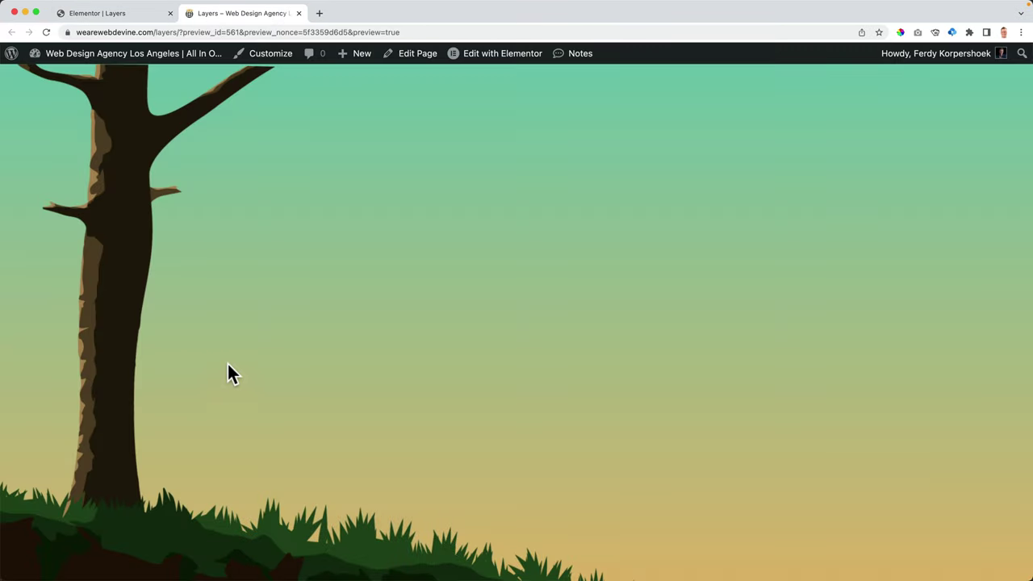
{"action": "scroll", "coordinate": [380, 315], "scroll_direction": "down", "scroll_amount": 5}
{"action": "scroll", "coordinate": [380, 315], "scroll_direction": "up", "scroll_amount": 5}
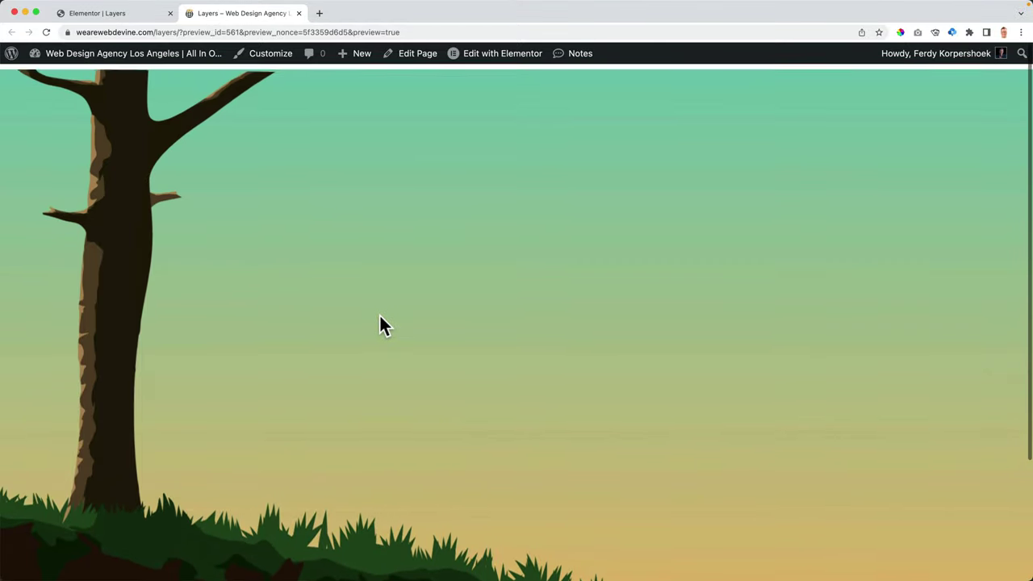
{"action": "left_click", "coordinate": [144, 15]}
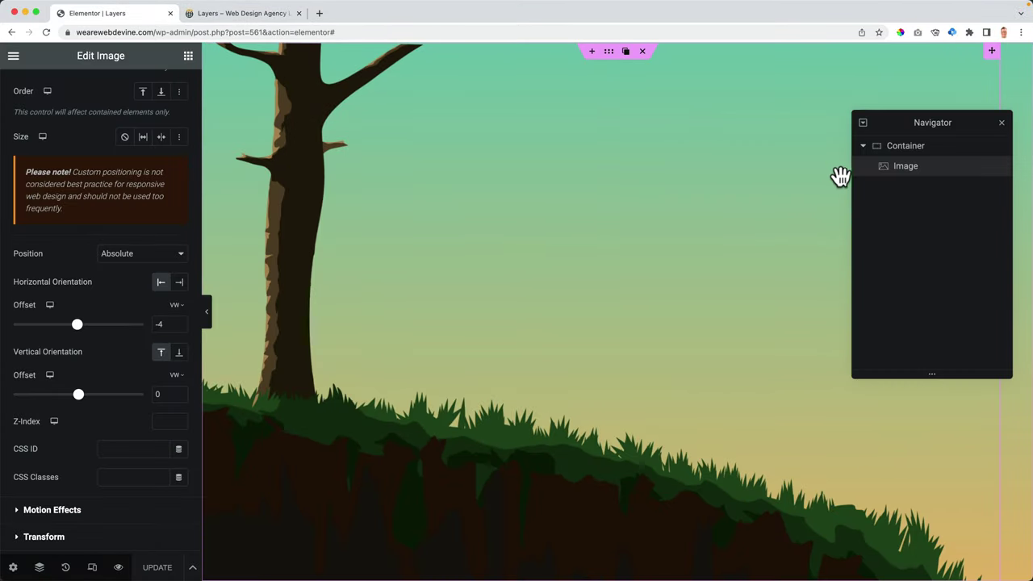
Duplicate the tree image and rename the lower copy in the container as Tree
{"action": "right_click", "coordinate": [906, 171]}
{"action": "left_click", "coordinate": [936, 208]}
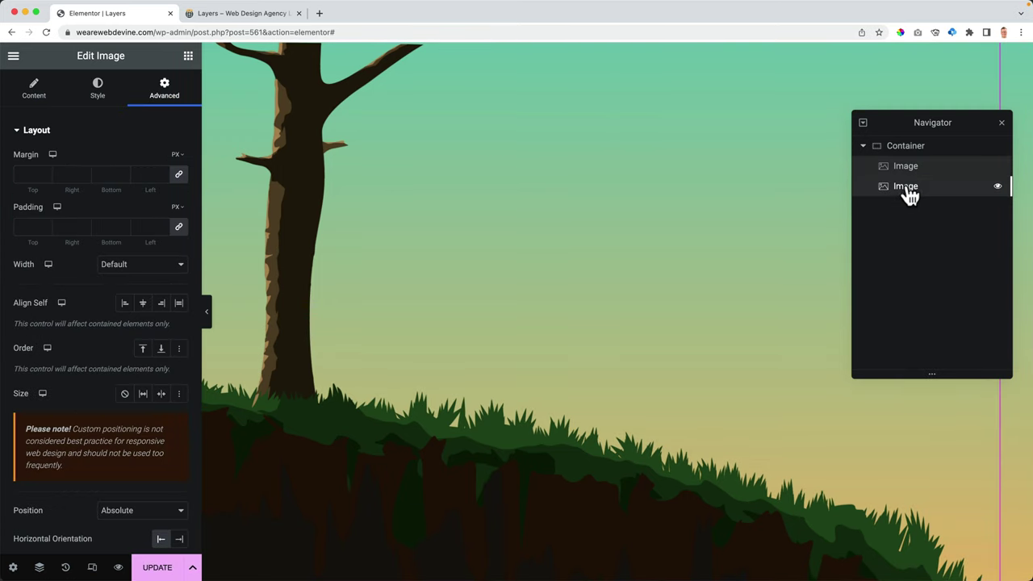
{"action": "left_click", "coordinate": [907, 186]}
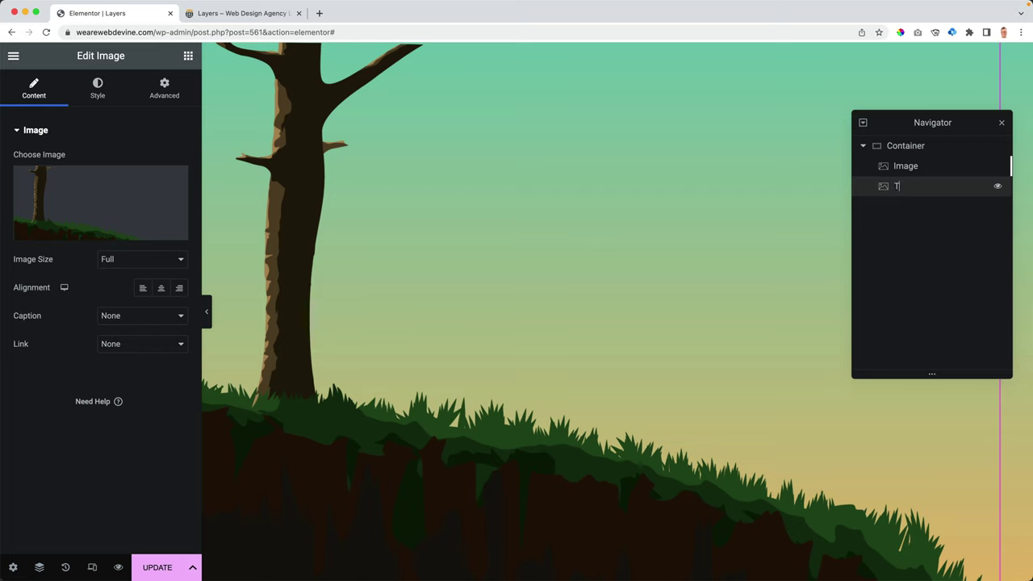
Replace the upper image layer's picture with 02-3.png from the media library and rename the layer as Hill
{"action": "left_click", "coordinate": [903, 168]}
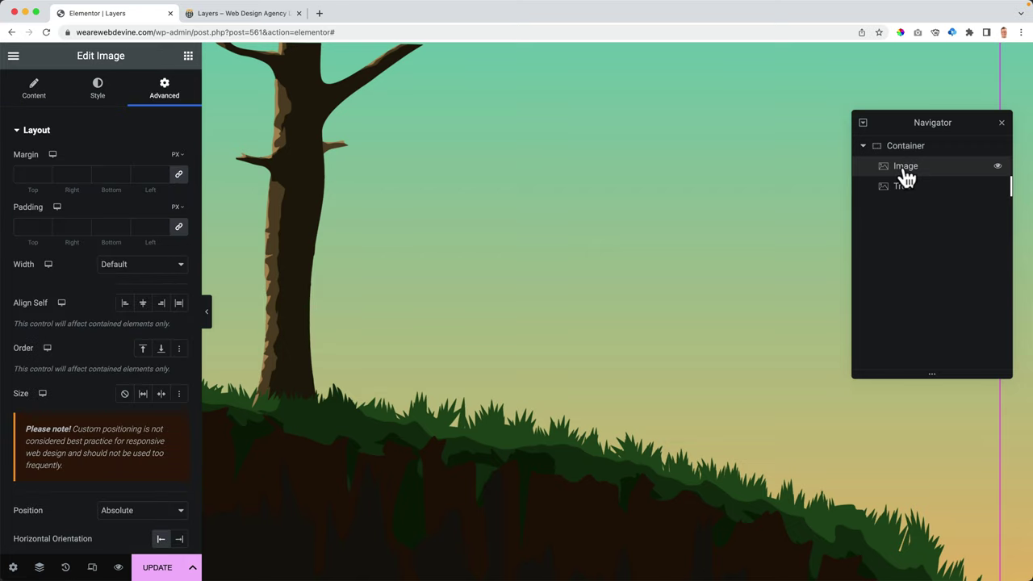
{"action": "left_click", "coordinate": [47, 97]}
{"action": "left_click", "coordinate": [96, 204]}
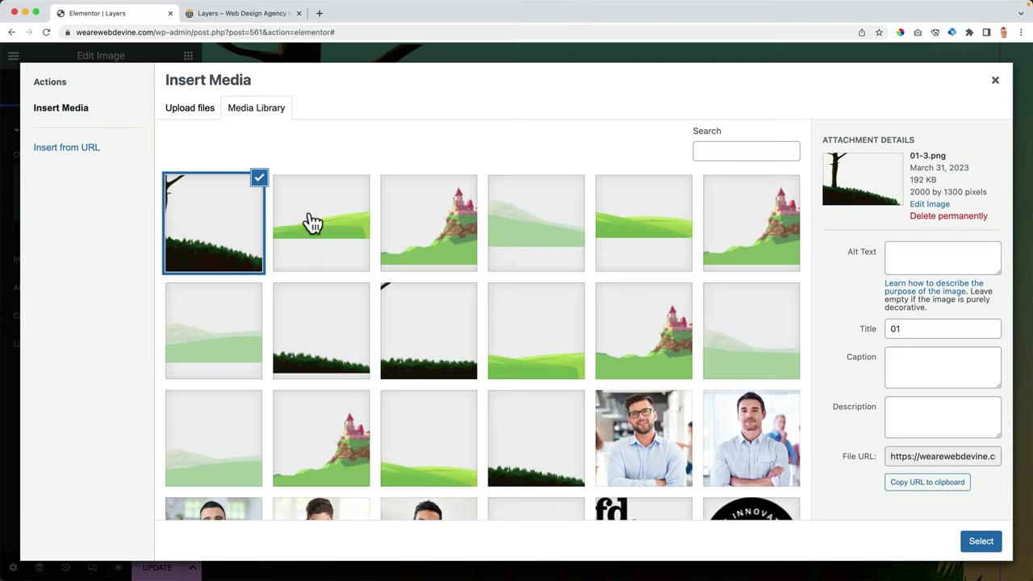
{"action": "left_click", "coordinate": [307, 221]}
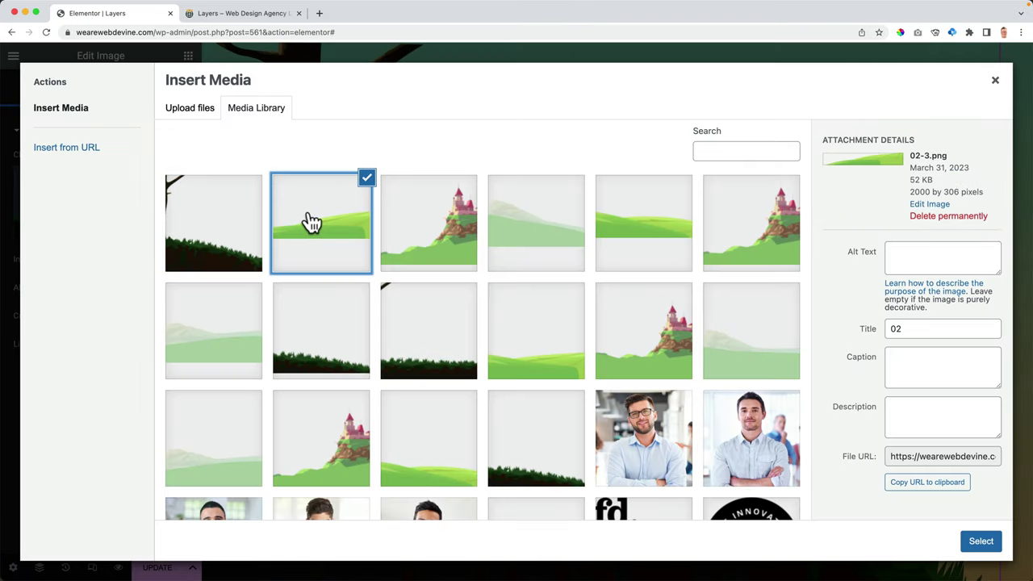
{"action": "left_click", "coordinate": [972, 540]}
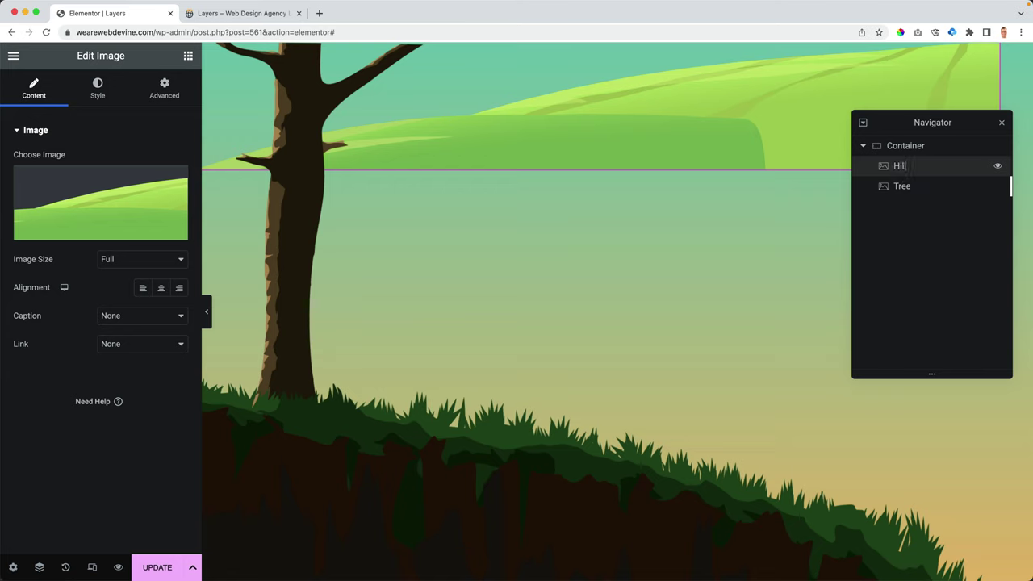
Anchor the Hill image to the container's bottom, with horizontal offset 0 VW and vertical offset -10 px
{"action": "left_click", "coordinate": [164, 89]}
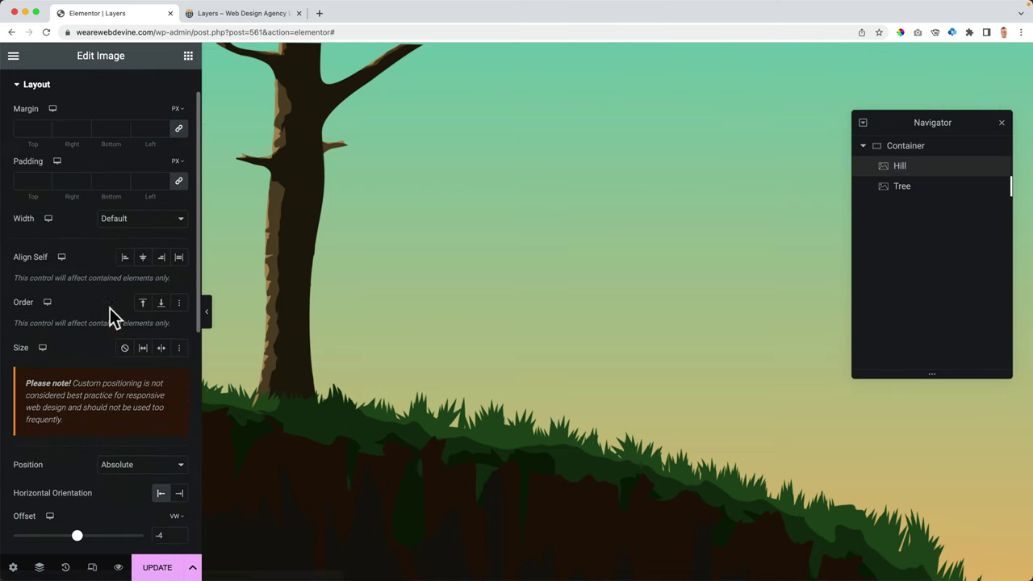
{"action": "scroll", "coordinate": [109, 309], "scroll_direction": "down", "scroll_amount": 5}
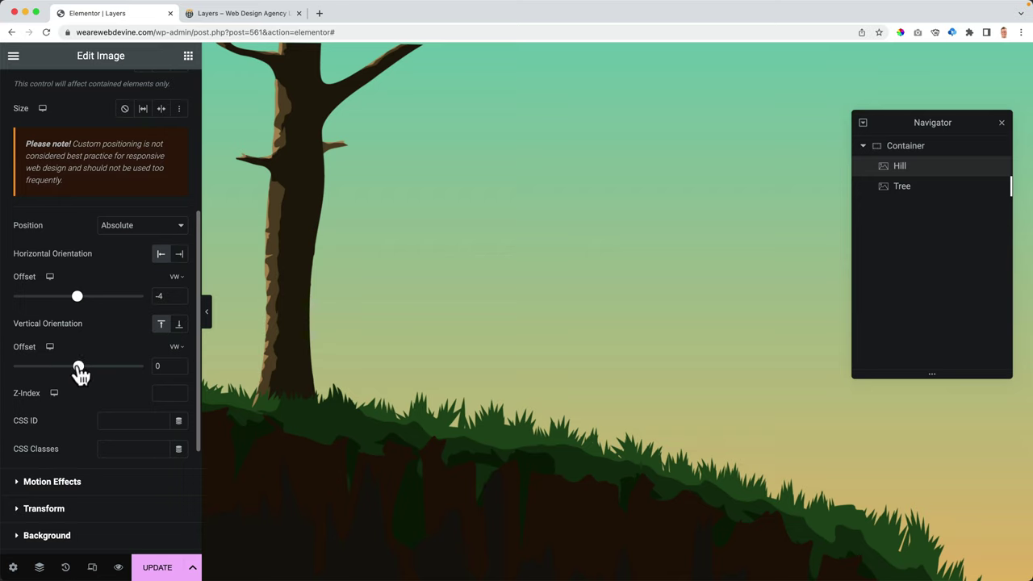
{"action": "left_click", "coordinate": [178, 325]}
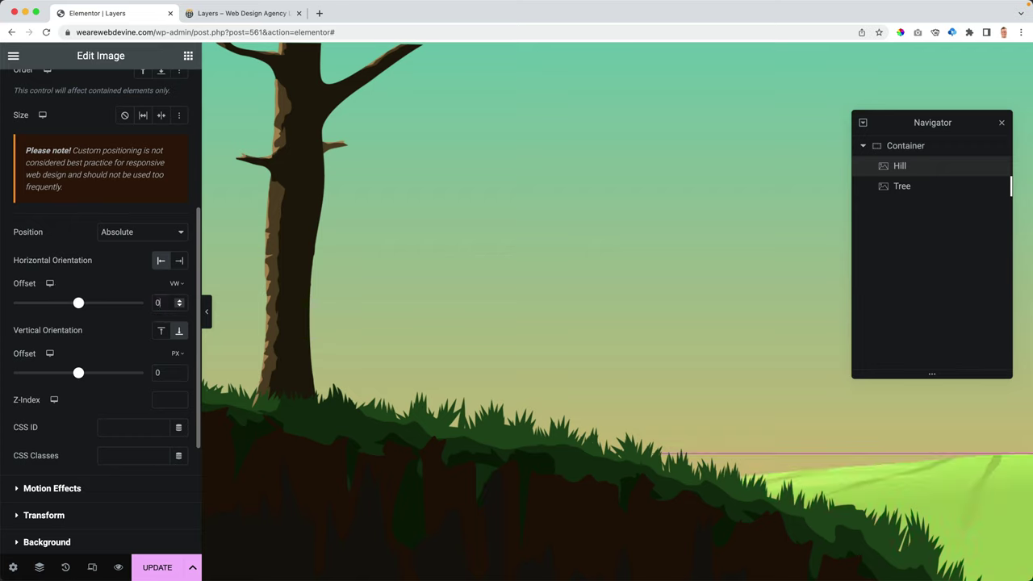
{"action": "left_click_drag", "start_coordinate": [78, 373], "coordinate": [78, 373]}
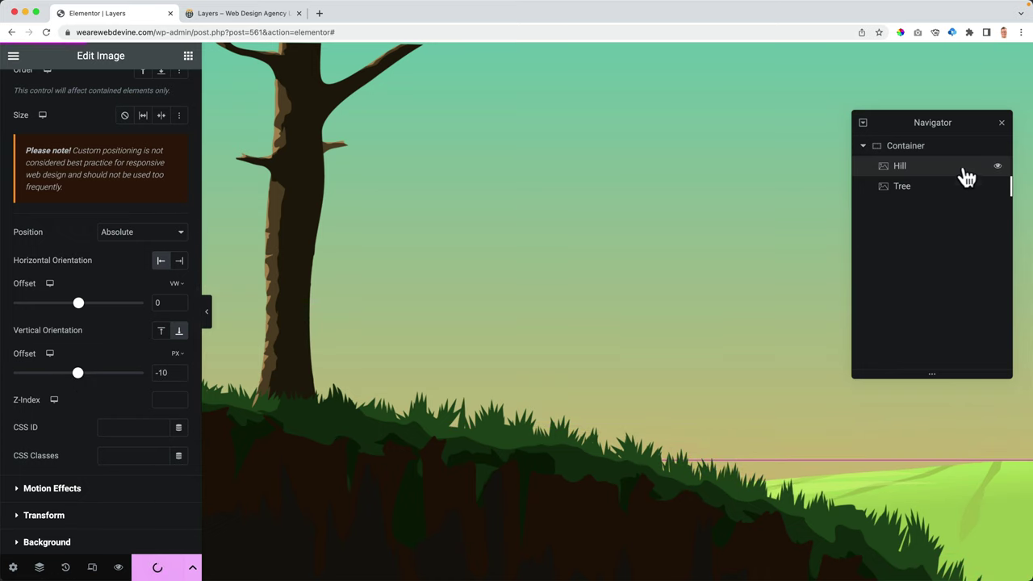
Duplicate the Hill layer and rename the upper copy as Castle
{"action": "right_click", "coordinate": [901, 166]}
{"action": "left_click", "coordinate": [933, 201]}
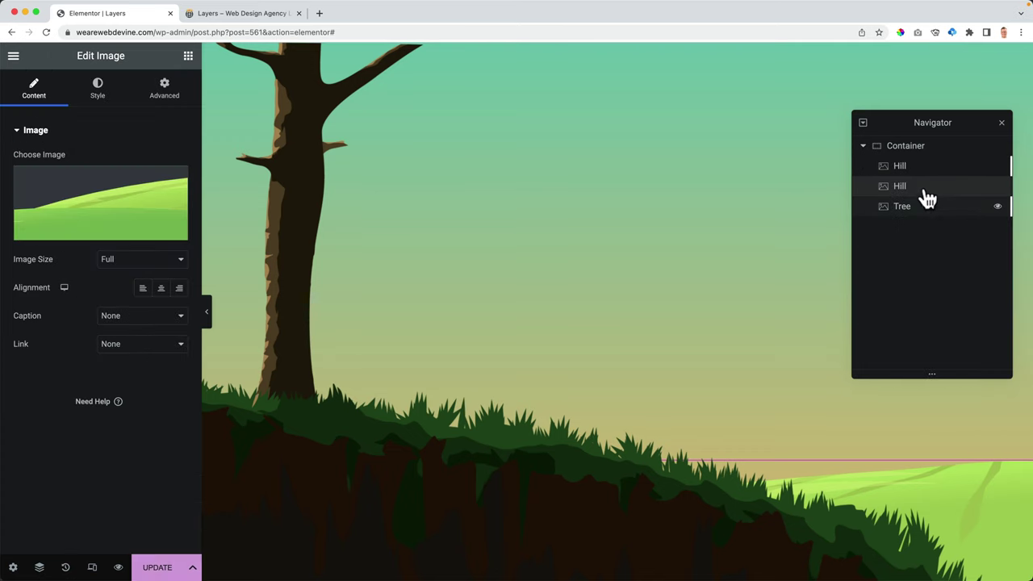
{"action": "double_click", "coordinate": [902, 169]}
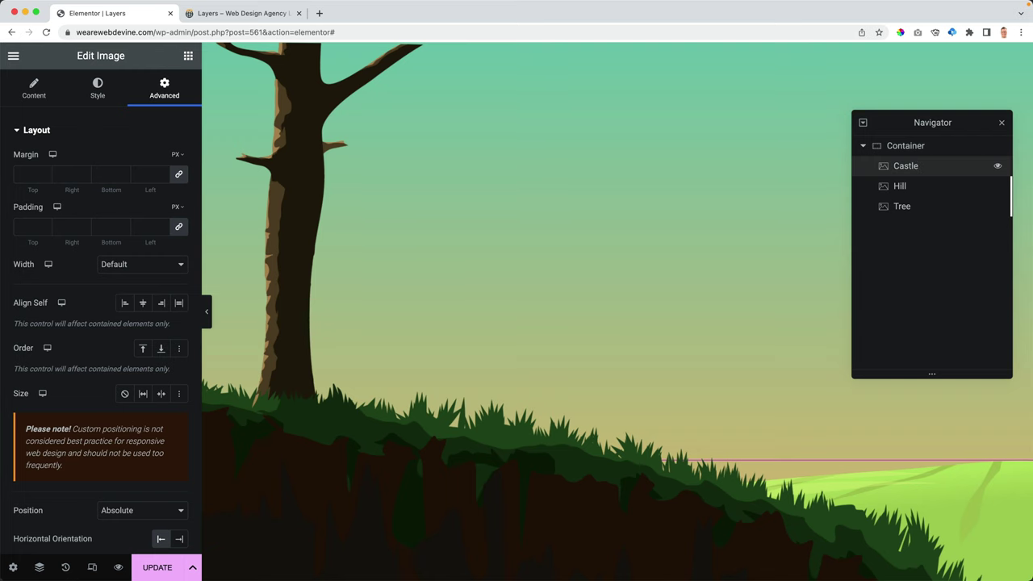
Replace the Castle layer's picture with the pink castle image from the media library
{"action": "left_click", "coordinate": [32, 93]}
{"action": "left_click", "coordinate": [109, 196]}
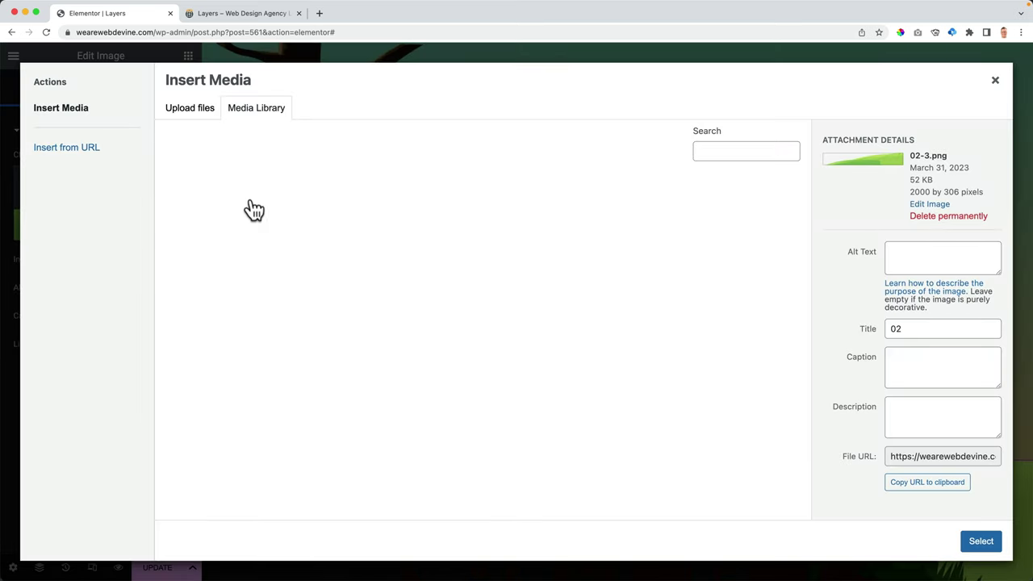
{"action": "left_click", "coordinate": [420, 225]}
{"action": "left_click", "coordinate": [983, 544]}
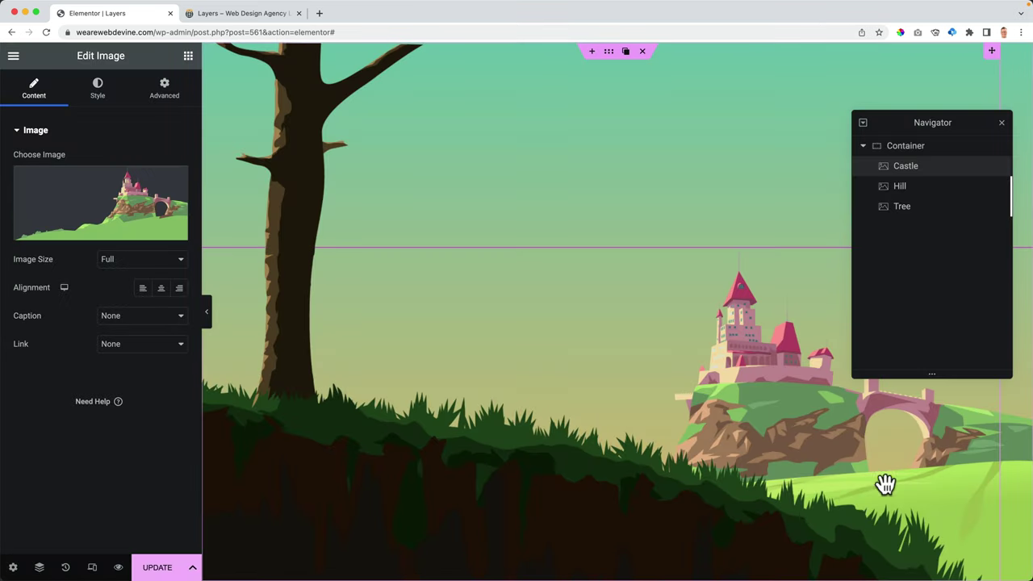
Try a vertical offset of -14 px on the Castle image
{"action": "left_click", "coordinate": [136, 98]}
{"action": "scroll", "coordinate": [113, 339], "scroll_direction": "down", "scroll_amount": 5}
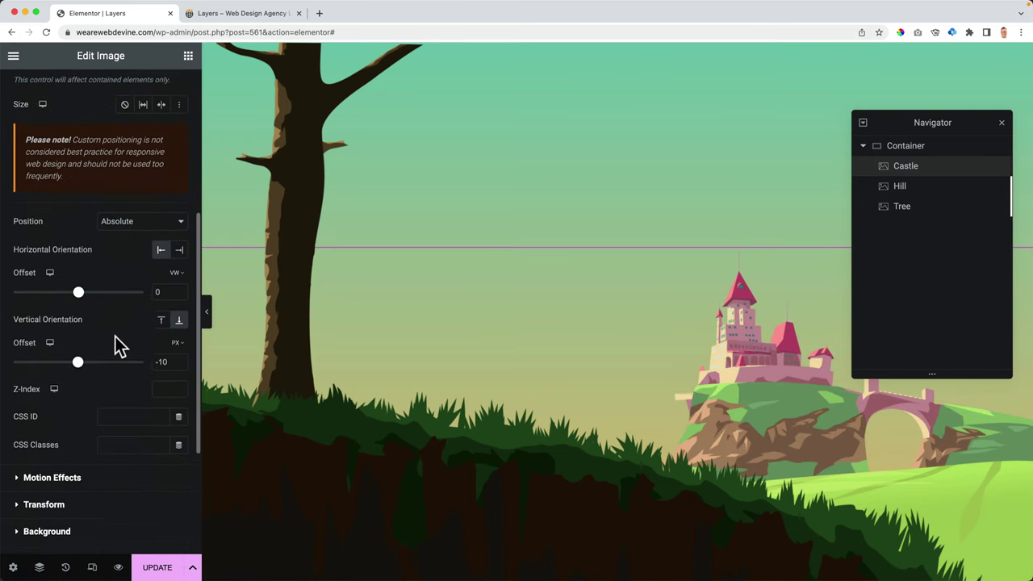
{"action": "left_click", "coordinate": [162, 362]}
{"action": "key", "text": "Up"}
{"action": "key", "text": "Up"}
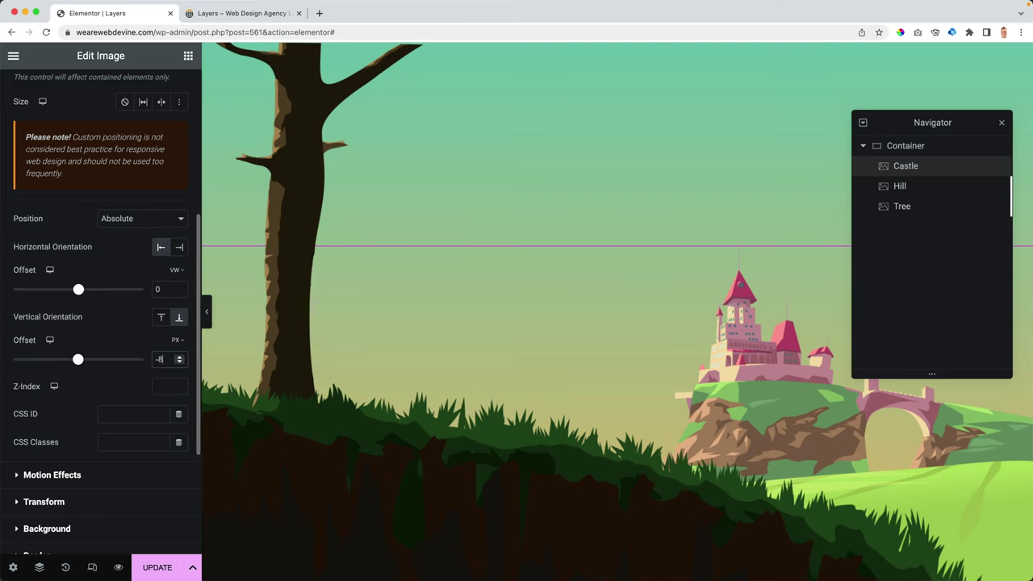
{"action": "key", "text": "Down"}
{"action": "key", "text": "Down"}
{"action": "key", "text": "Down"}
{"action": "key", "text": "Down"}
{"action": "key", "text": "Down"}
{"action": "key", "text": "Down"}
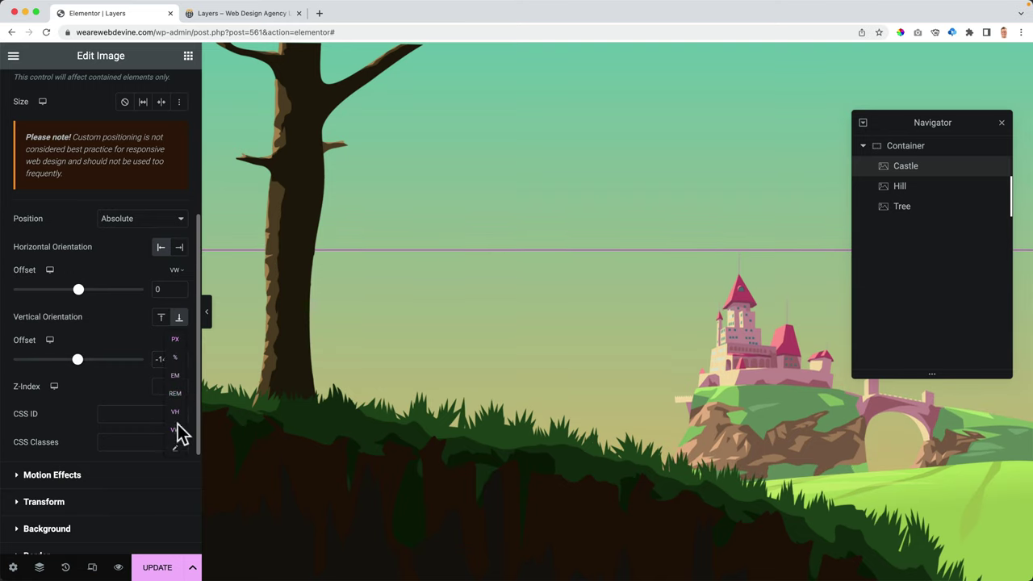
Switch the Castle image's vertical offset to VW units and raise it to 7
{"action": "left_click", "coordinate": [177, 430]}
{"action": "left_click", "coordinate": [165, 360]}
{"action": "type", "text": "-11"}
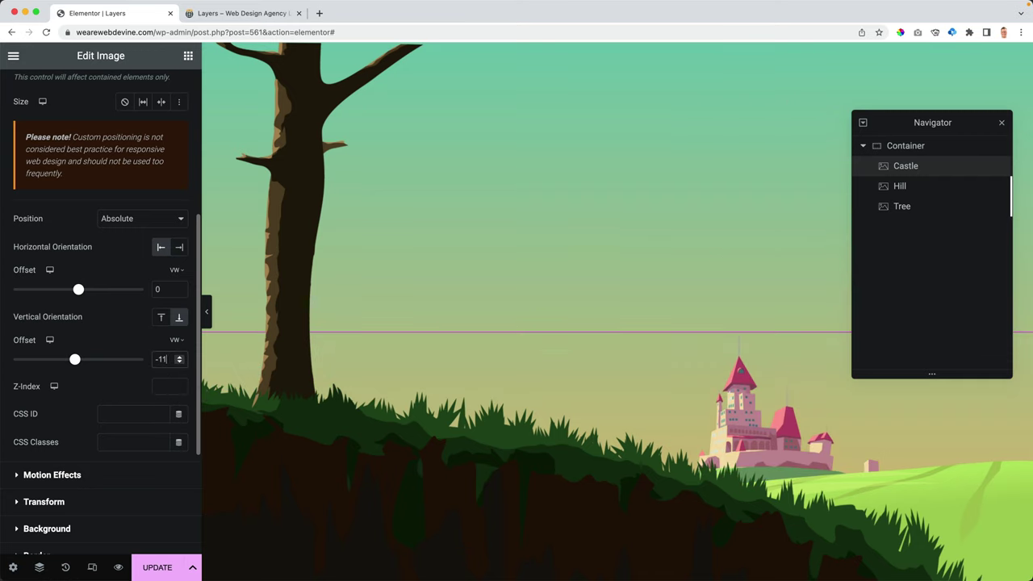
{"action": "key", "text": "Up"}
{"action": "key", "text": "Up"}
{"action": "key", "text": "Up"}
{"action": "key", "text": "Up"}
{"action": "key", "text": "Up"}
{"action": "key", "text": "Up"}
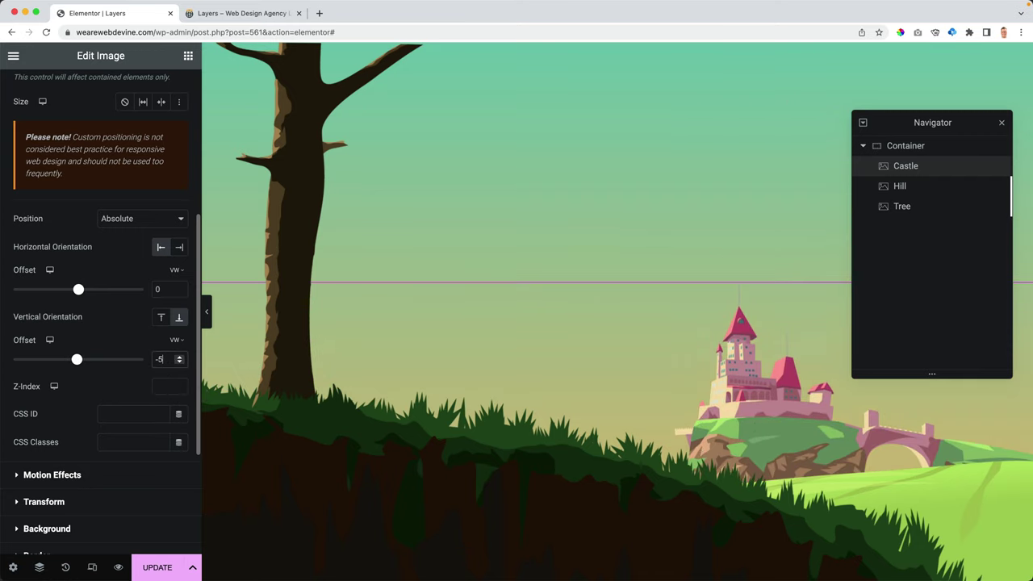
{"action": "key", "text": "Up"}
{"action": "key", "text": "Up"}
{"action": "key", "text": "Up"}
{"action": "key", "text": "Up"}
{"action": "key", "text": "Up"}
{"action": "key", "text": "Up"}
{"action": "key", "text": "Up"}
{"action": "key", "text": "Up"}
{"action": "key", "text": "Up"}
{"action": "key", "text": "Up"}
{"action": "key", "text": "Up"}
{"action": "key", "text": "Up"}
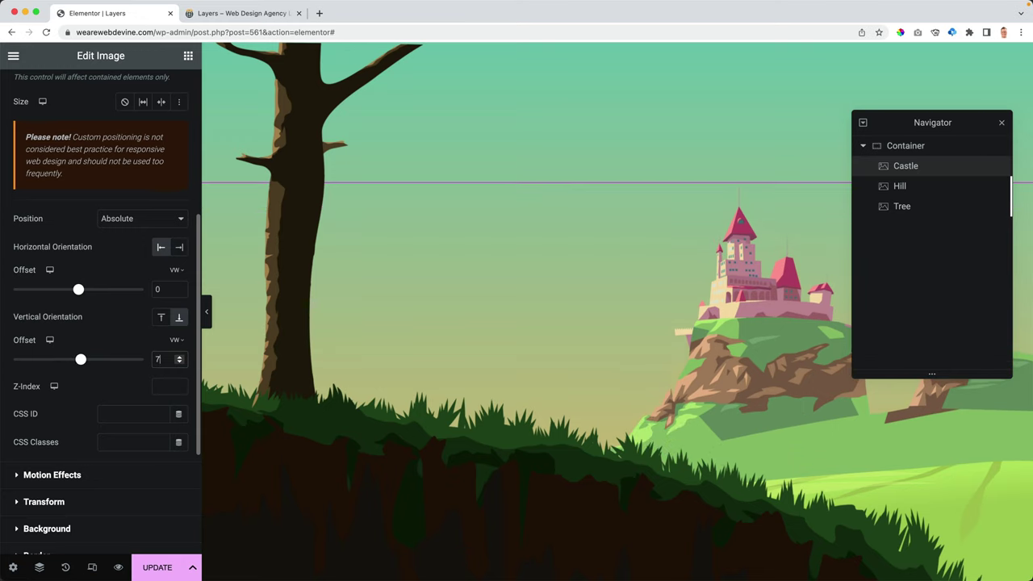
Try raising the Castle image's vertical offset to 12 VW and bring it back to 7
{"action": "key", "text": "Up"}
{"action": "key", "text": "Up"}
{"action": "key", "text": "Up"}
{"action": "key", "text": "Up"}
{"action": "key", "text": "Up"}
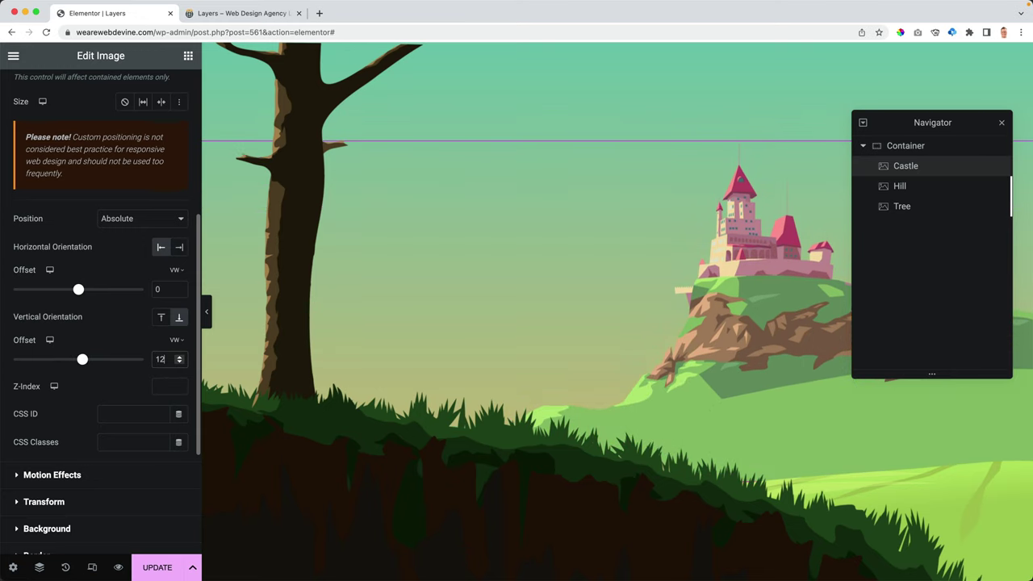
{"action": "key", "text": "Down"}
{"action": "key", "text": "Down"}
{"action": "key", "text": "Down"}
{"action": "key", "text": "Down"}
{"action": "key", "text": "Down"}
{"action": "key", "text": "Down"}
{"action": "key", "text": "Up"}
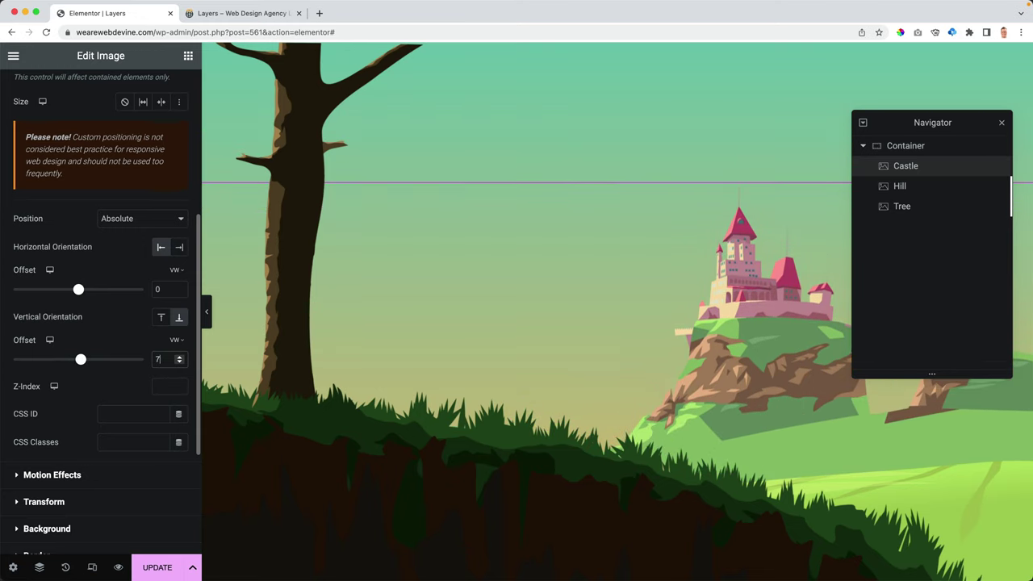
Duplicate the Castle layer and rename the upper copy as Mountains
{"action": "right_click", "coordinate": [903, 168]}
{"action": "left_click", "coordinate": [937, 200]}
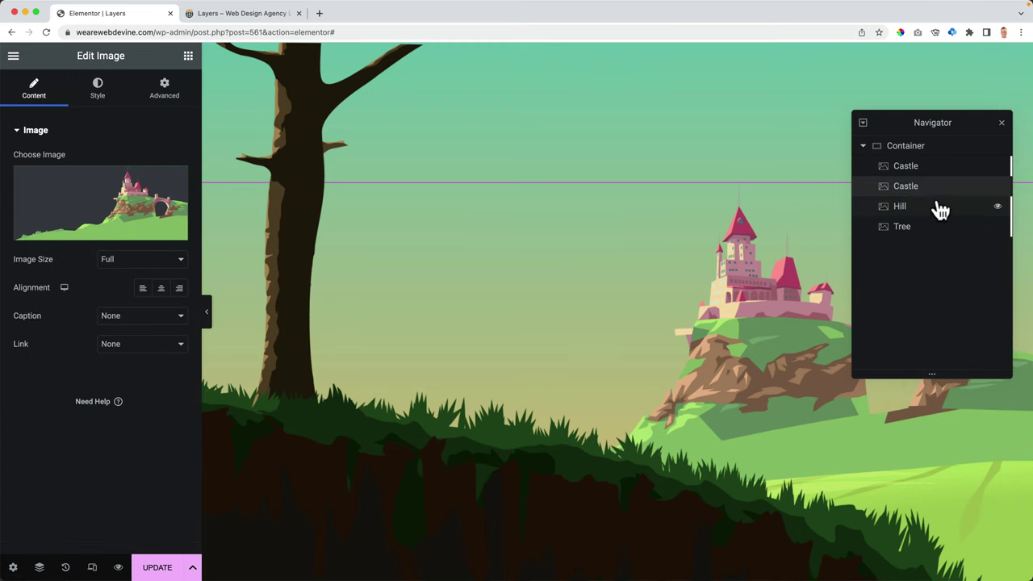
{"action": "left_click", "coordinate": [906, 168]}
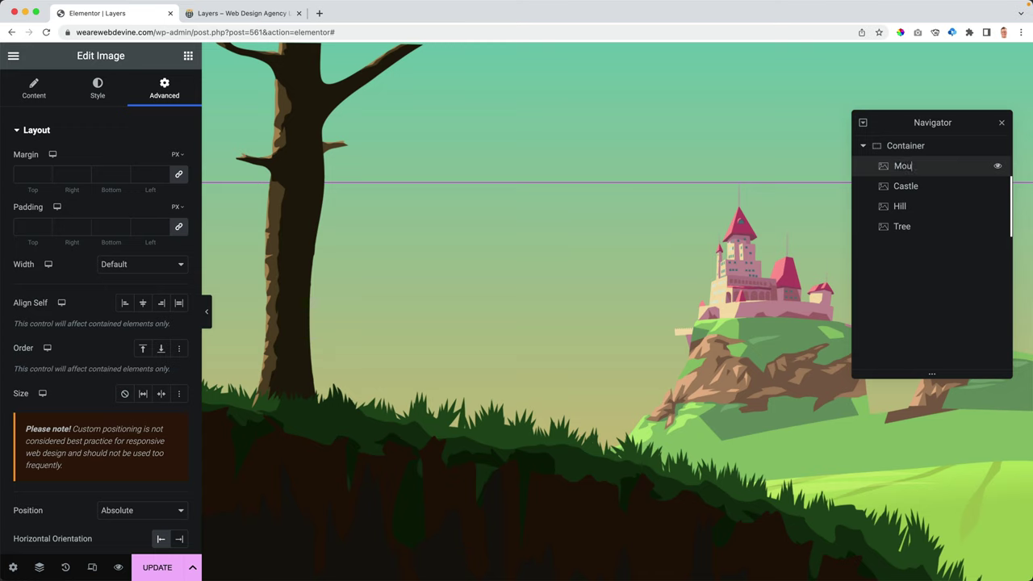
Replace the Mountains layer's picture with the pale green hill and mountain image from the media library
{"action": "left_click", "coordinate": [48, 100]}
{"action": "left_click", "coordinate": [77, 173]}
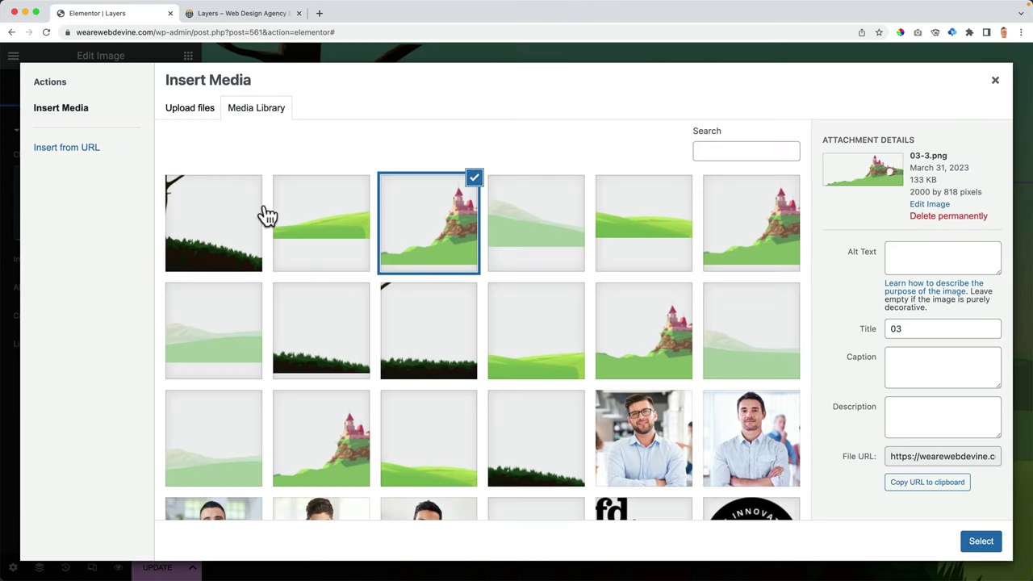
{"action": "left_click", "coordinate": [522, 225]}
{"action": "left_click", "coordinate": [980, 539]}
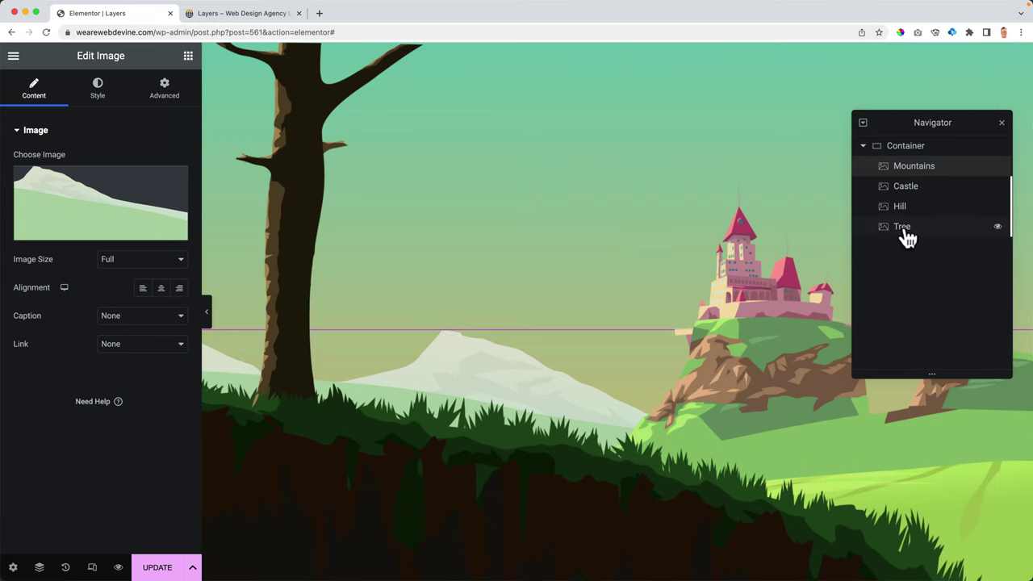
Set the Mountains image's vertical offset to 10 VW
{"action": "left_click", "coordinate": [164, 89]}
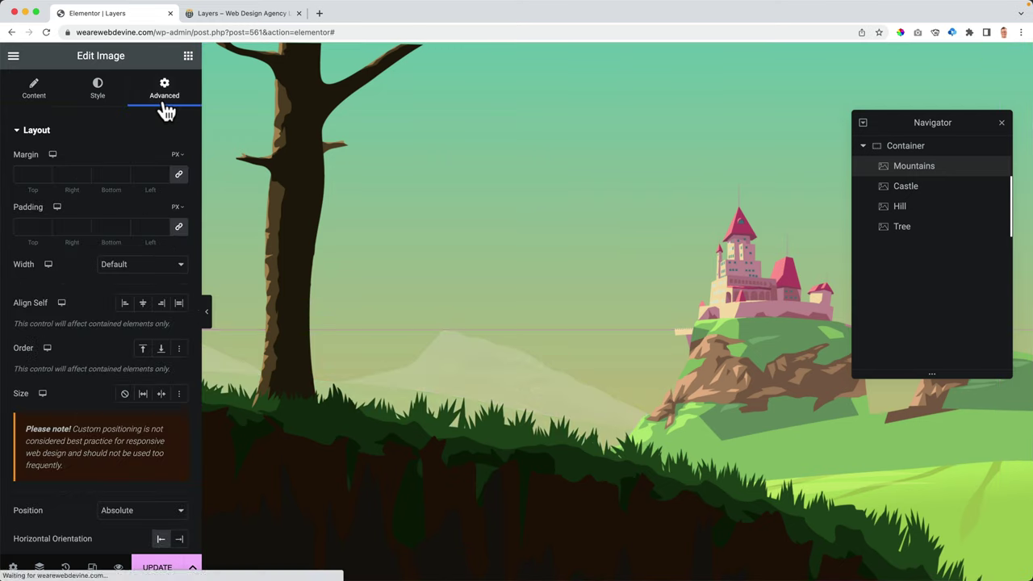
{"action": "scroll", "coordinate": [127, 269], "scroll_direction": "down", "scroll_amount": 4}
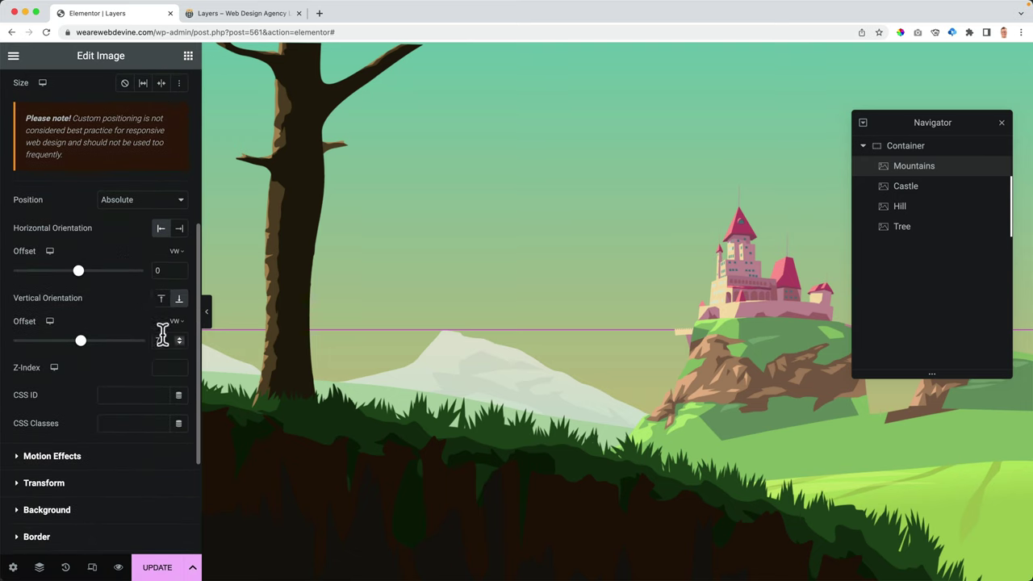
{"action": "left_click", "coordinate": [162, 334]}
{"action": "type", "text": "10"}
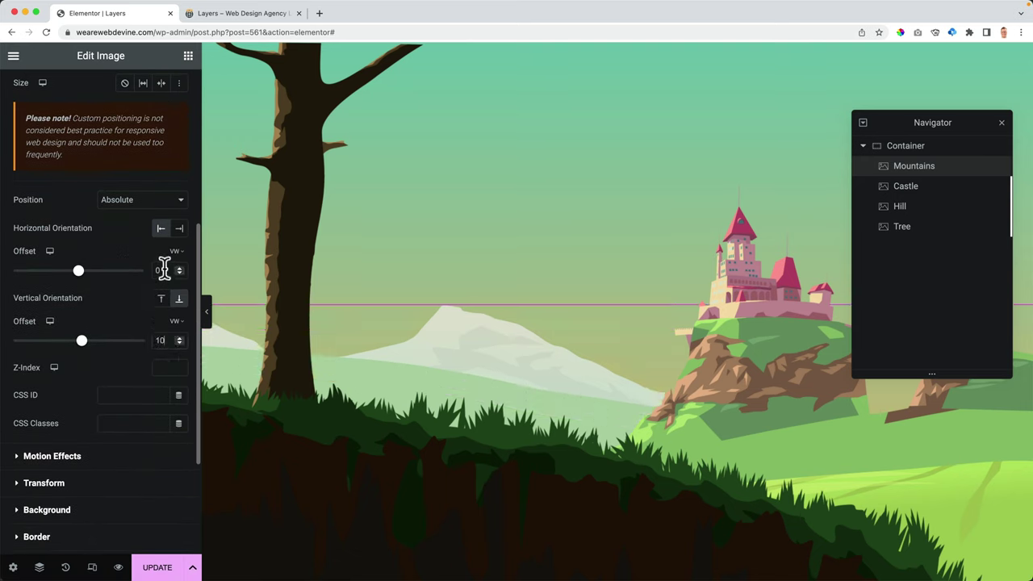
Try a horizontal offset of 3 VW on the left-anchored Castle image
{"action": "left_click", "coordinate": [907, 189]}
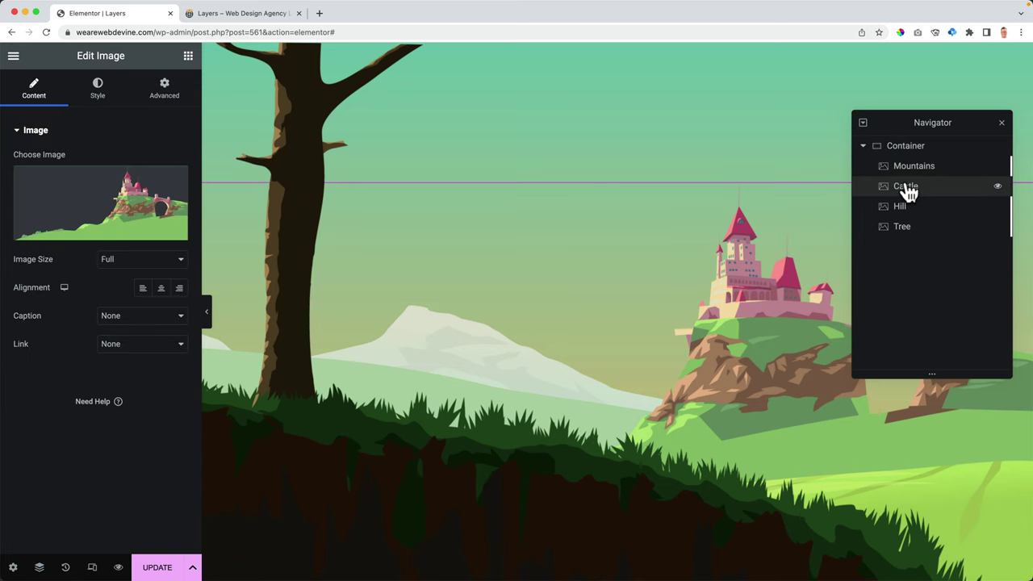
{"action": "left_click", "coordinate": [178, 90]}
{"action": "scroll", "coordinate": [134, 369], "scroll_direction": "down", "scroll_amount": 3}
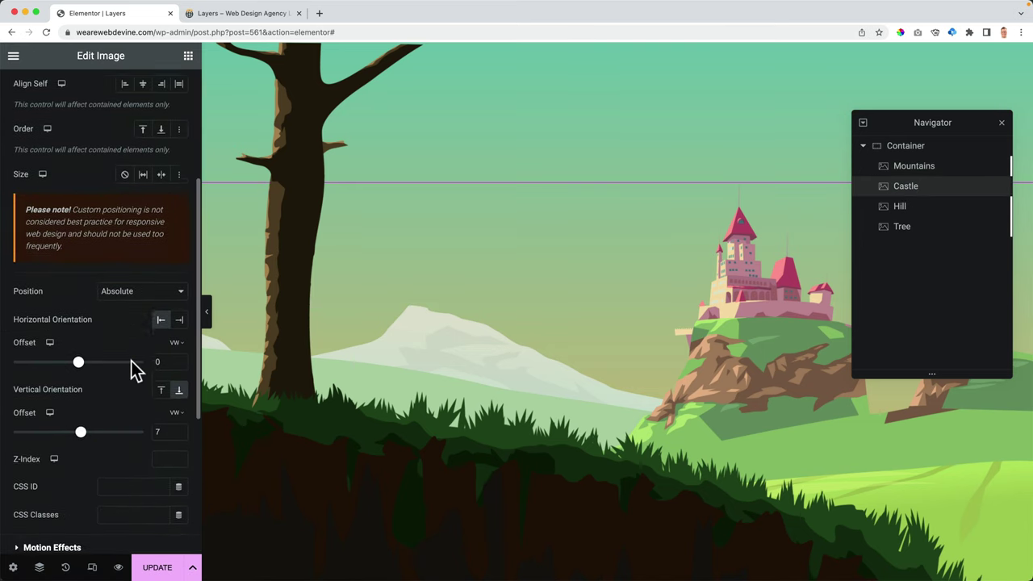
{"action": "scroll", "coordinate": [134, 369], "scroll_direction": "down", "scroll_amount": 1}
{"action": "left_click", "coordinate": [162, 311]}
{"action": "type", "text": "3"}
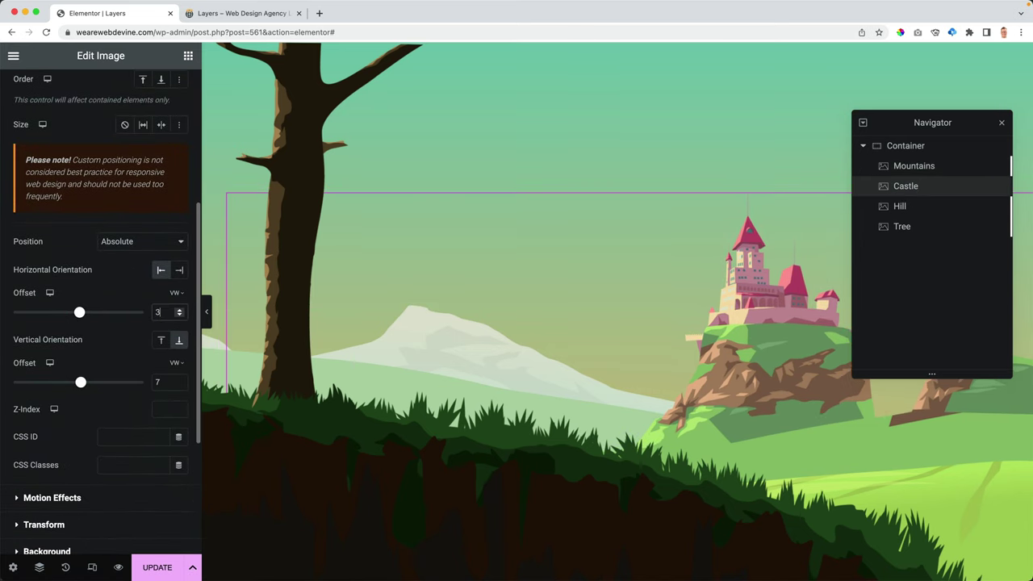
Anchor the Castle image horizontally to its right side with an offset of -5 VW
{"action": "left_click", "coordinate": [179, 271]}
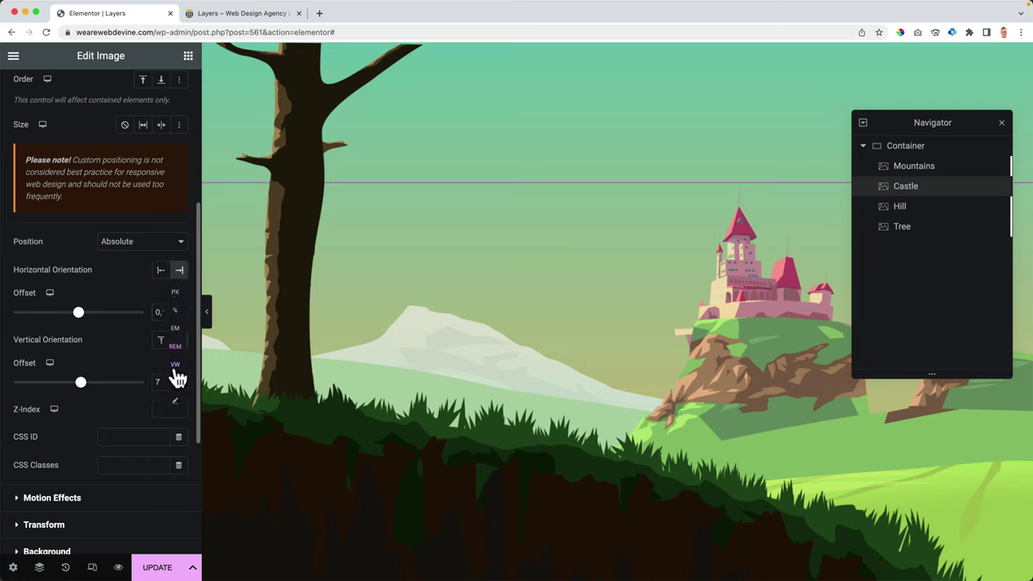
{"action": "left_click", "coordinate": [175, 364]}
{"action": "double_click", "coordinate": [163, 311]}
{"action": "type", "text": "-3"}
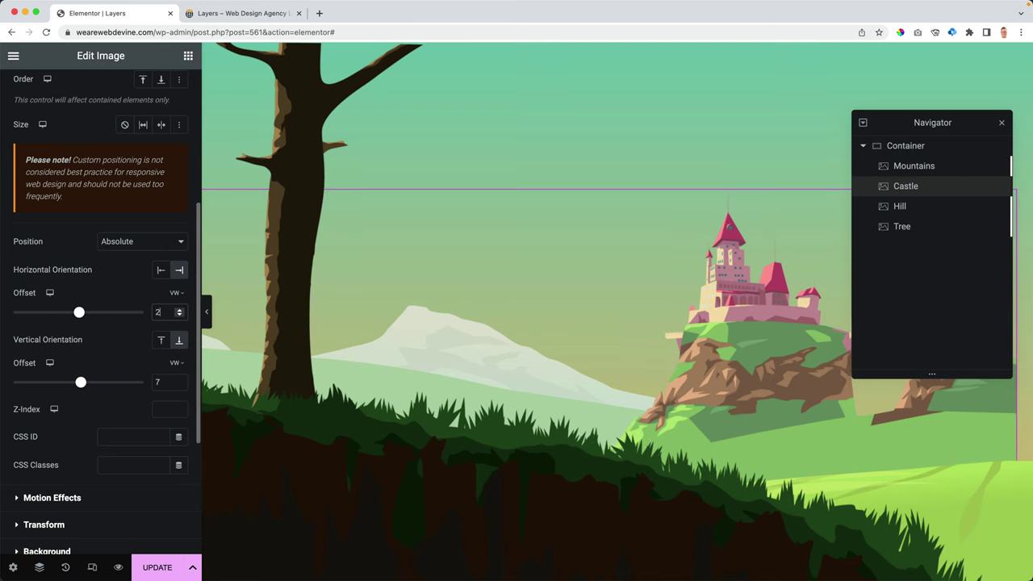
{"action": "key", "text": "Down"}
{"action": "key", "text": "Down"}
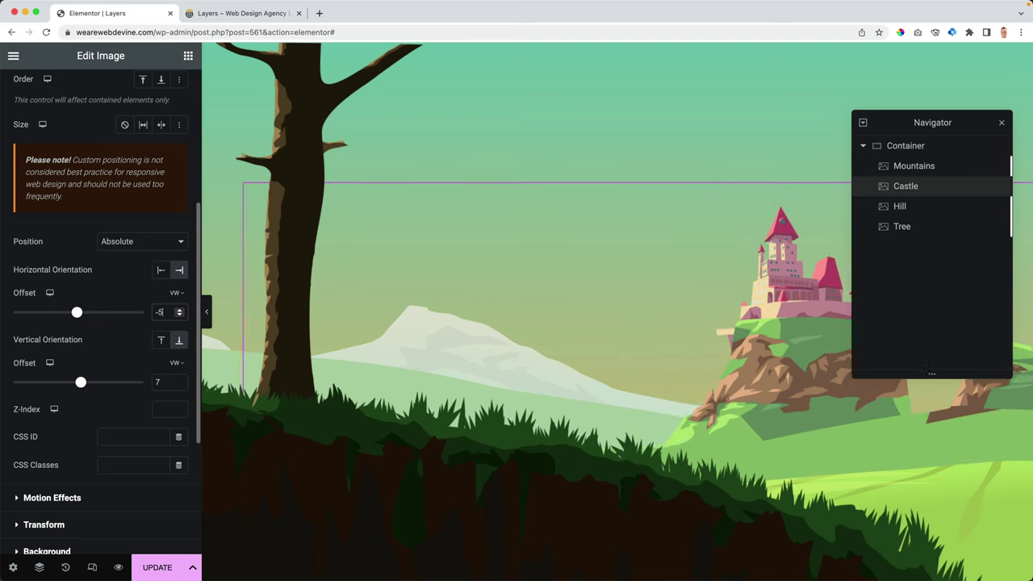
Update the page and check the stacked landscape layers in the live preview, returning to the editor
{"action": "left_click", "coordinate": [158, 568]}
{"action": "left_click", "coordinate": [256, 17]}
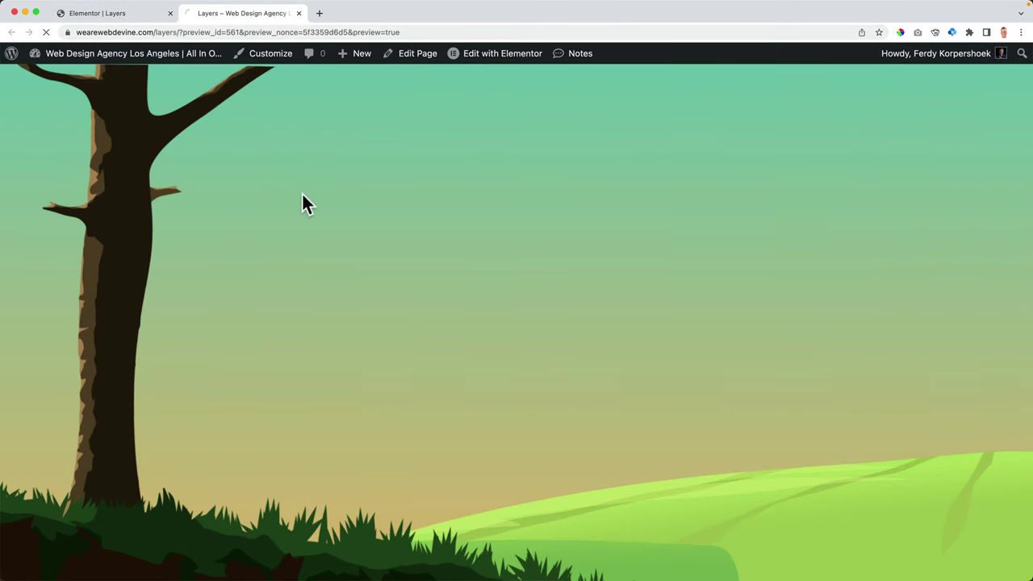
{"action": "scroll", "coordinate": [433, 242], "scroll_direction": "down", "scroll_amount": 5}
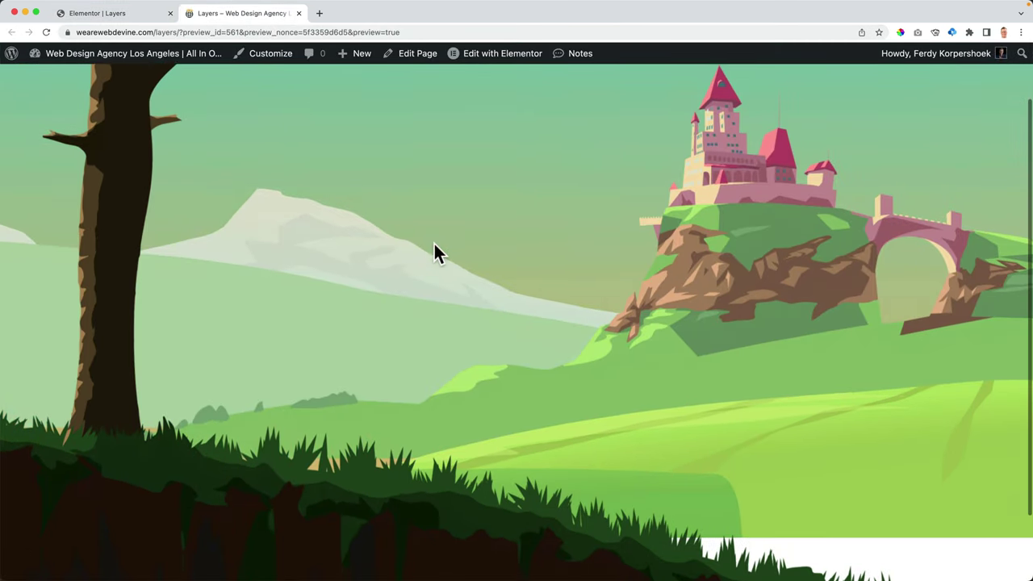
{"action": "scroll", "coordinate": [434, 246], "scroll_direction": "up", "scroll_amount": 5}
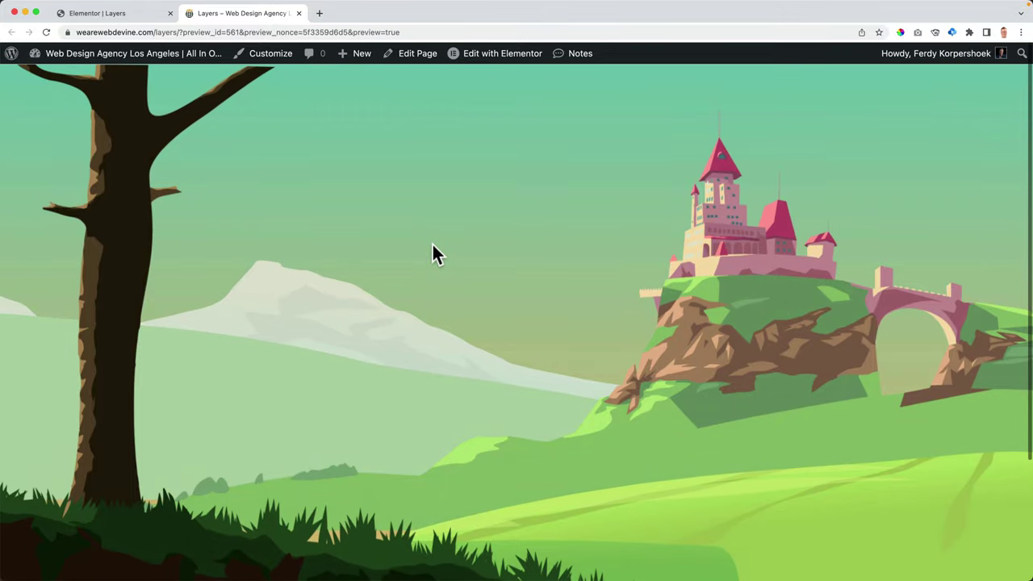
{"action": "left_click", "coordinate": [131, 16]}
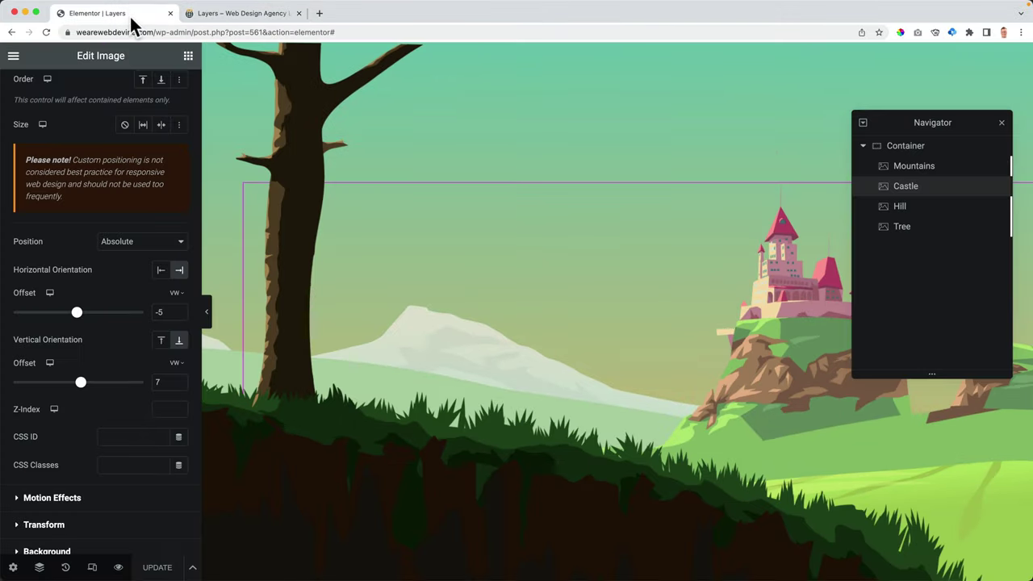
Enable mouse effects on the Tree layer with opposite-direction Mouse Track at speed 1,6
{"action": "left_click", "coordinate": [901, 231]}
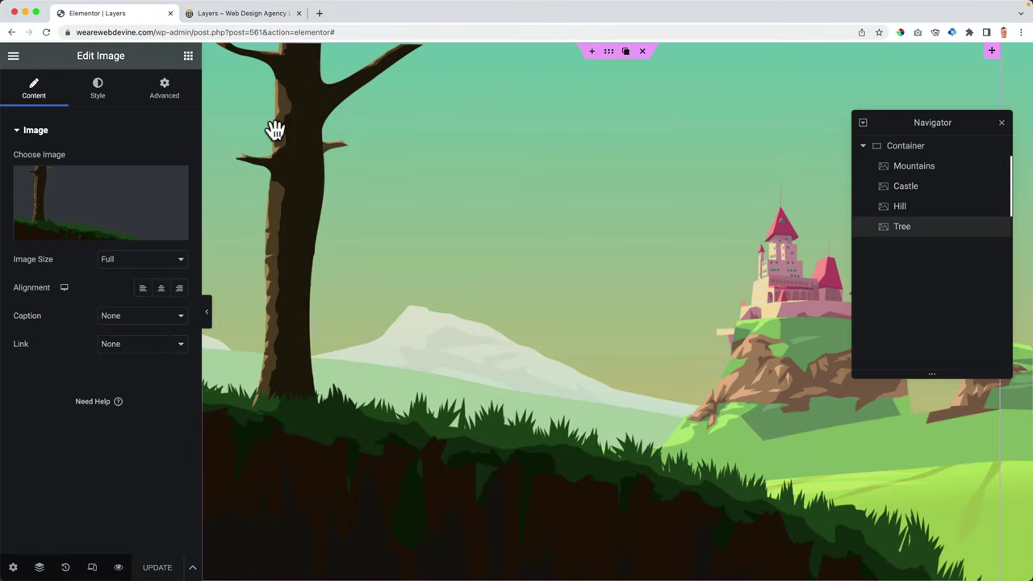
{"action": "left_click", "coordinate": [162, 98]}
{"action": "left_click", "coordinate": [35, 130]}
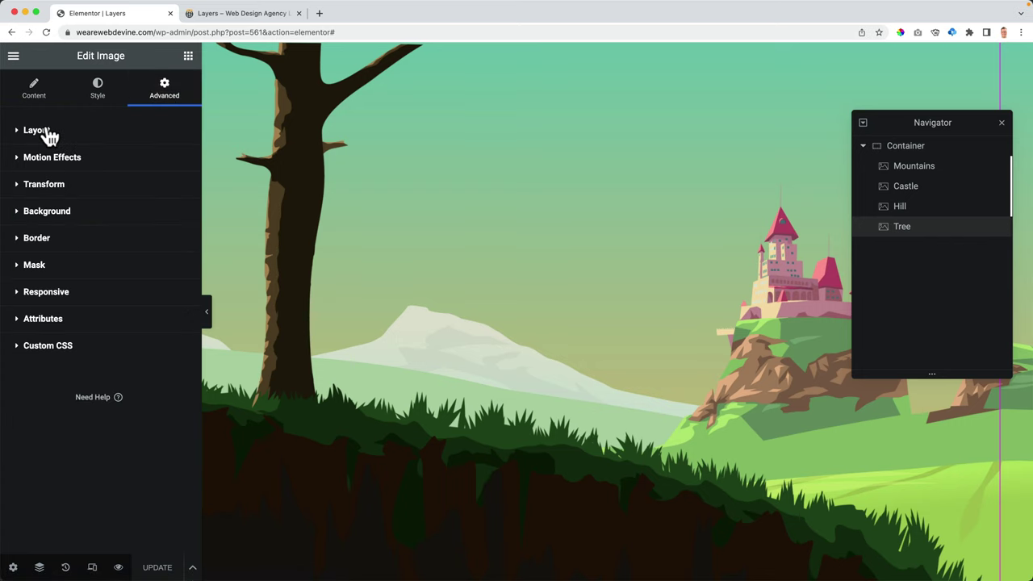
{"action": "left_click", "coordinate": [54, 158]}
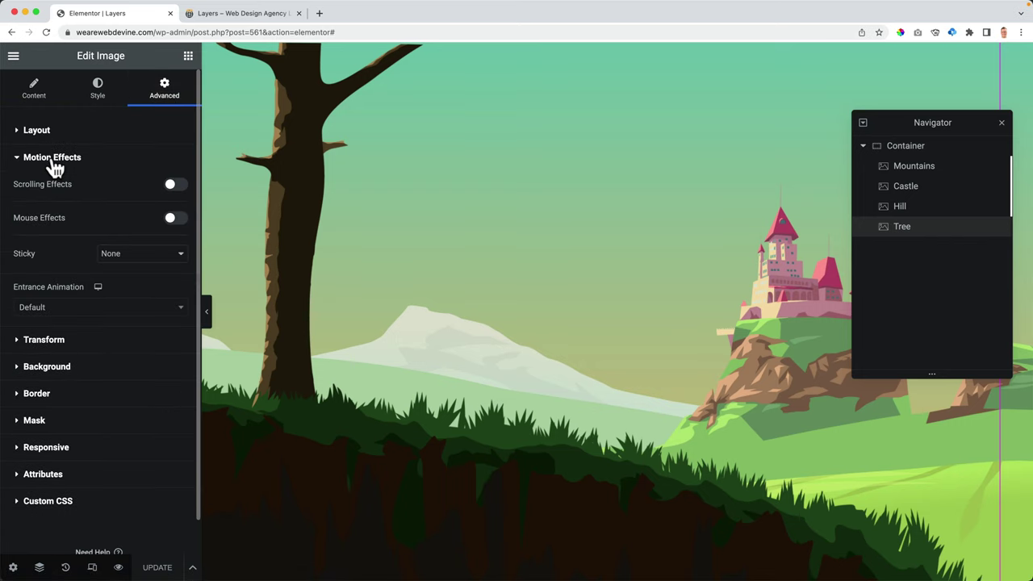
{"action": "left_click", "coordinate": [173, 219]}
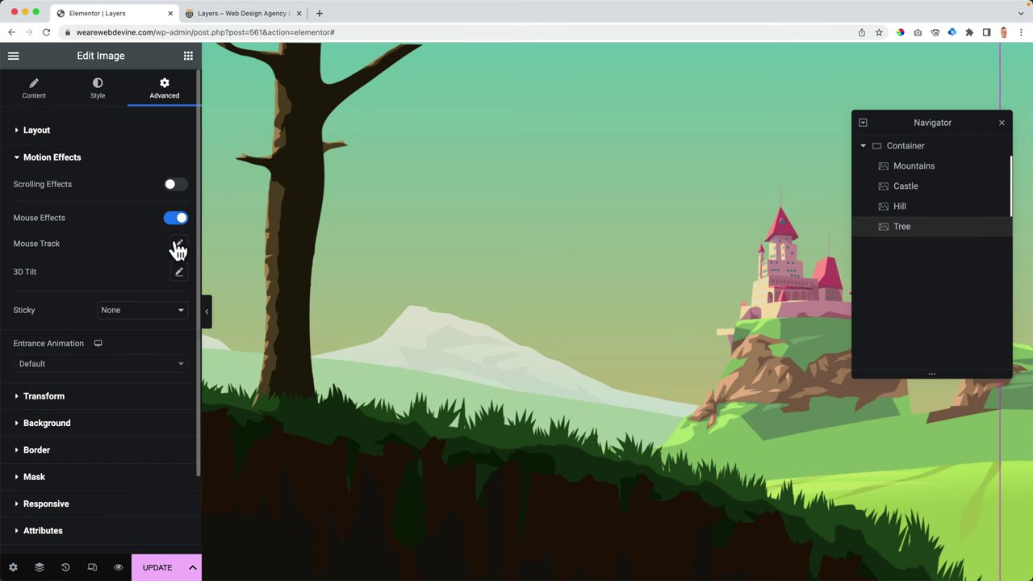
{"action": "left_click", "coordinate": [179, 245]}
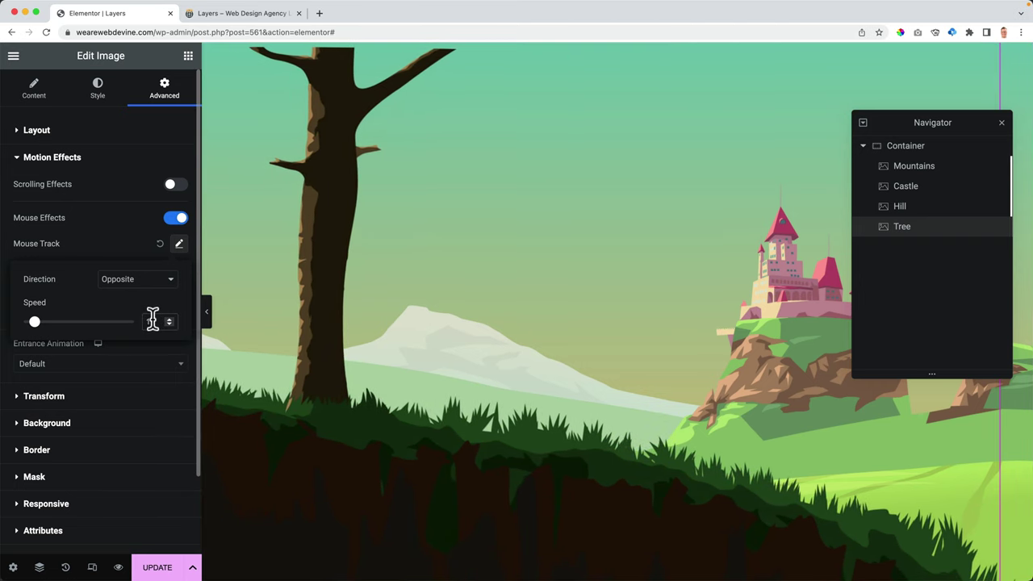
{"action": "type", "text": ",6"}
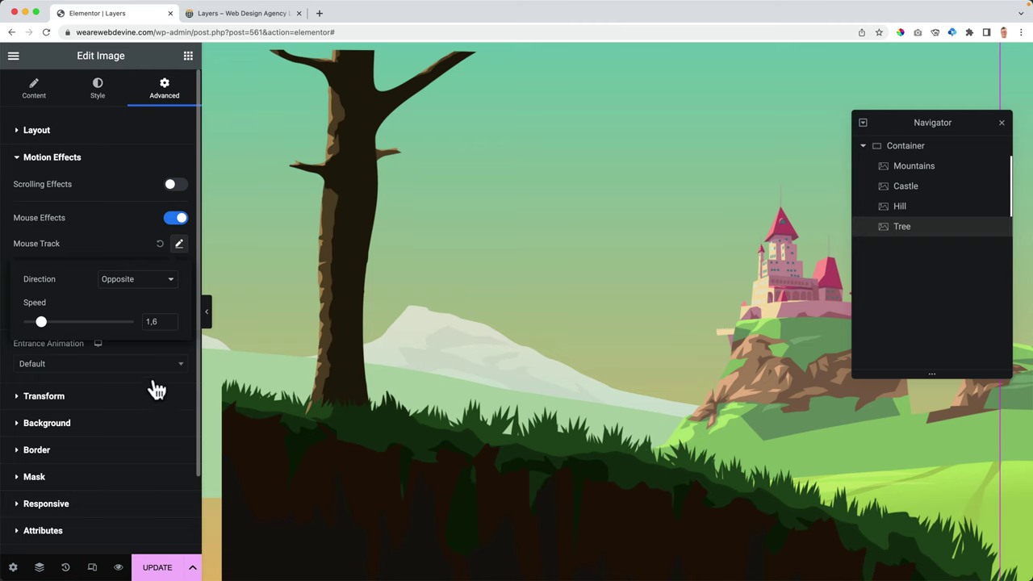
Update the page and test the Tree's mouse tracking in the live preview
{"action": "left_click", "coordinate": [164, 559]}
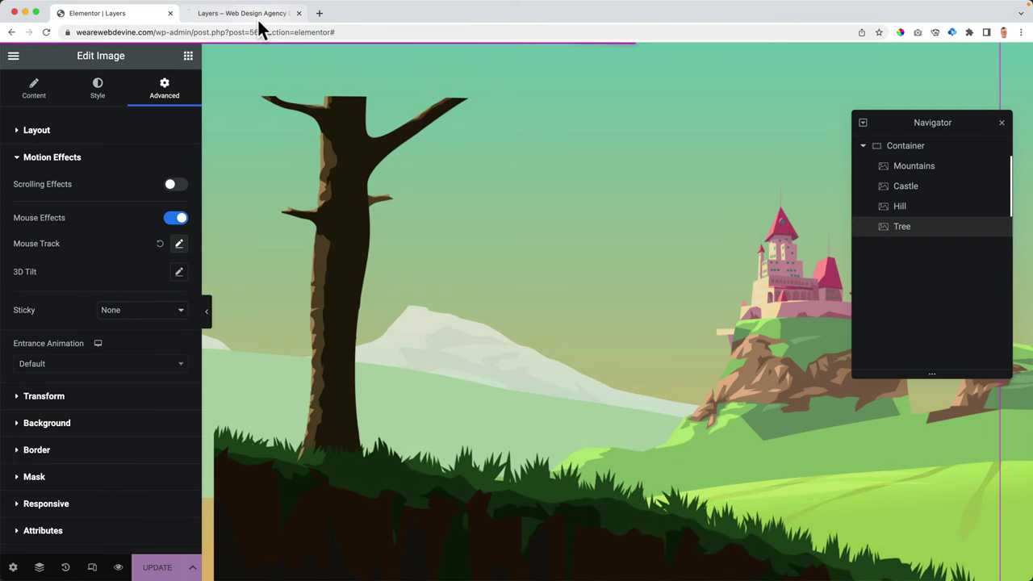
{"action": "left_click", "coordinate": [256, 15]}
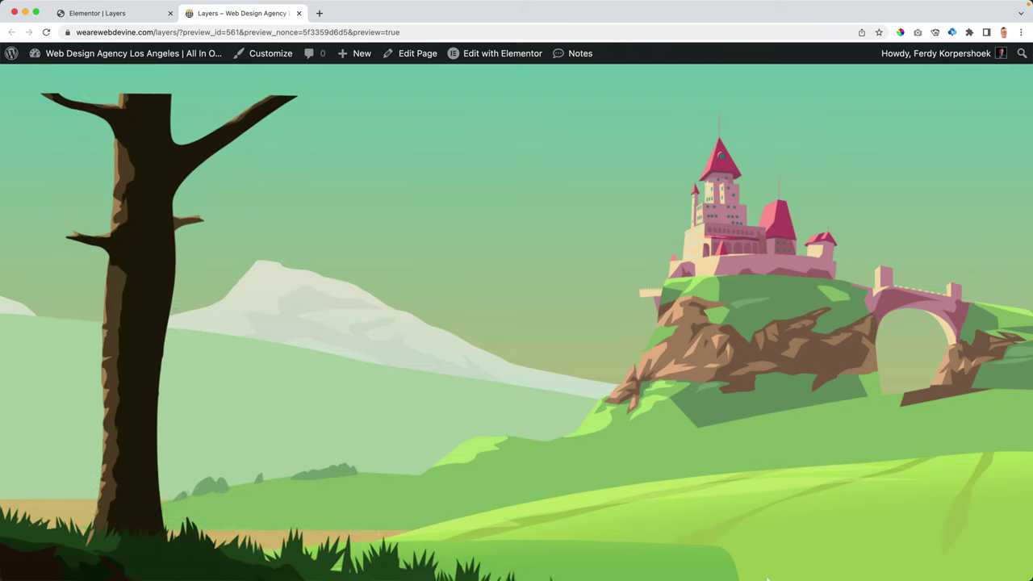
{"action": "left_click", "coordinate": [125, 14]}
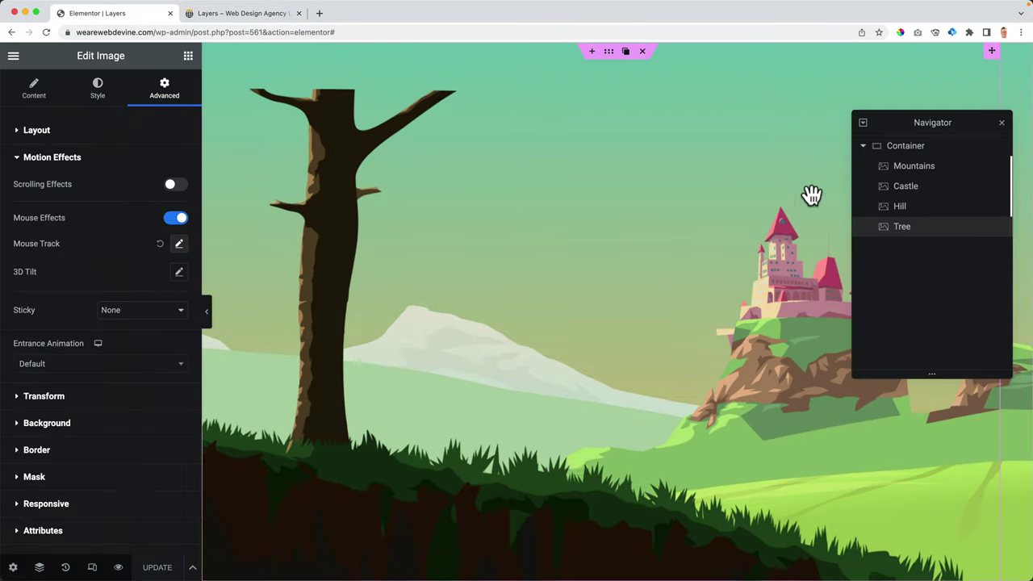
Enable mouse effects on the Hill layer with opposite-direction Mouse Track at speed 1,2
{"action": "left_click", "coordinate": [915, 216]}
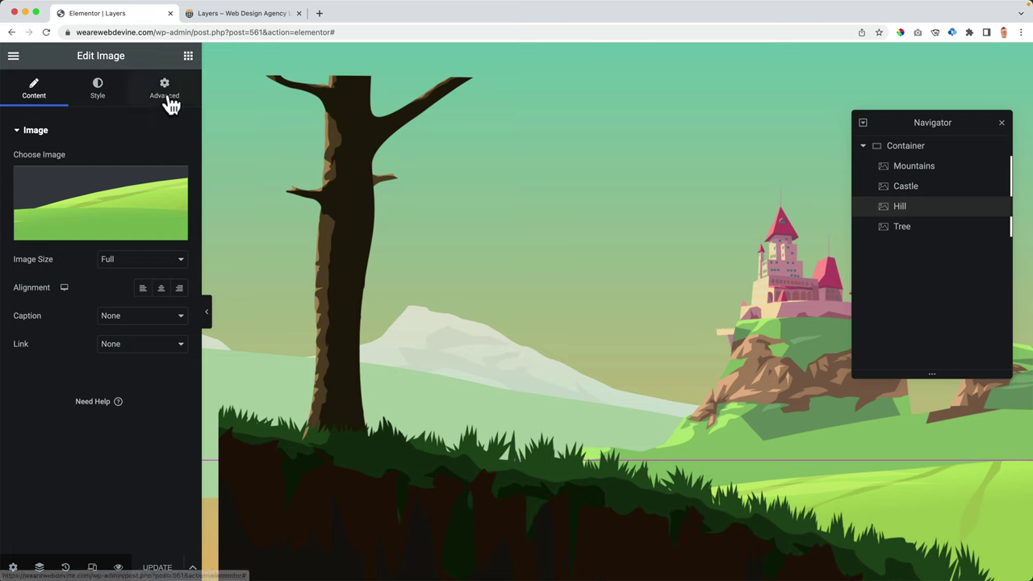
{"action": "left_click", "coordinate": [167, 96]}
{"action": "left_click", "coordinate": [91, 133]}
{"action": "left_click", "coordinate": [76, 168]}
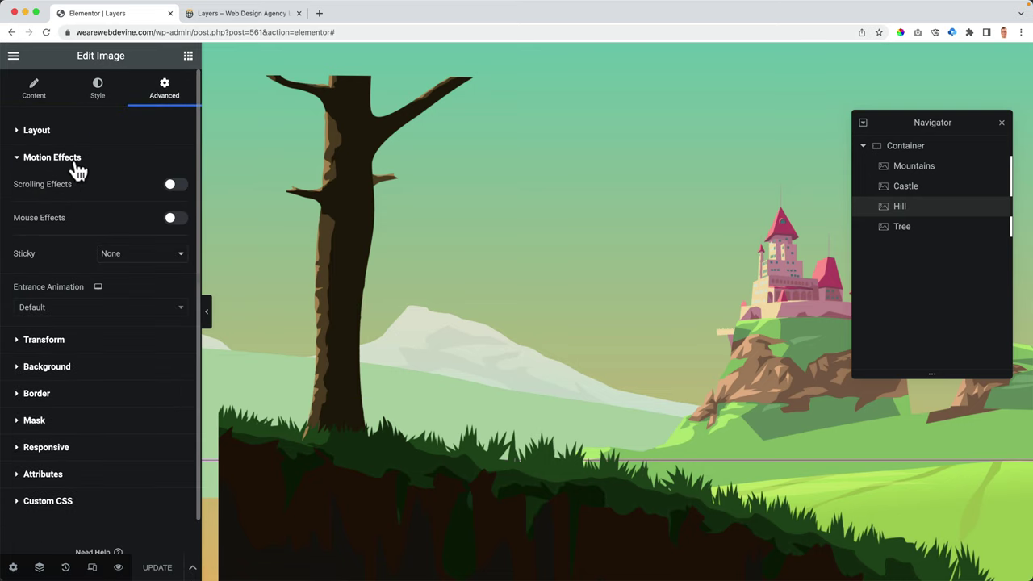
{"action": "left_click", "coordinate": [174, 219]}
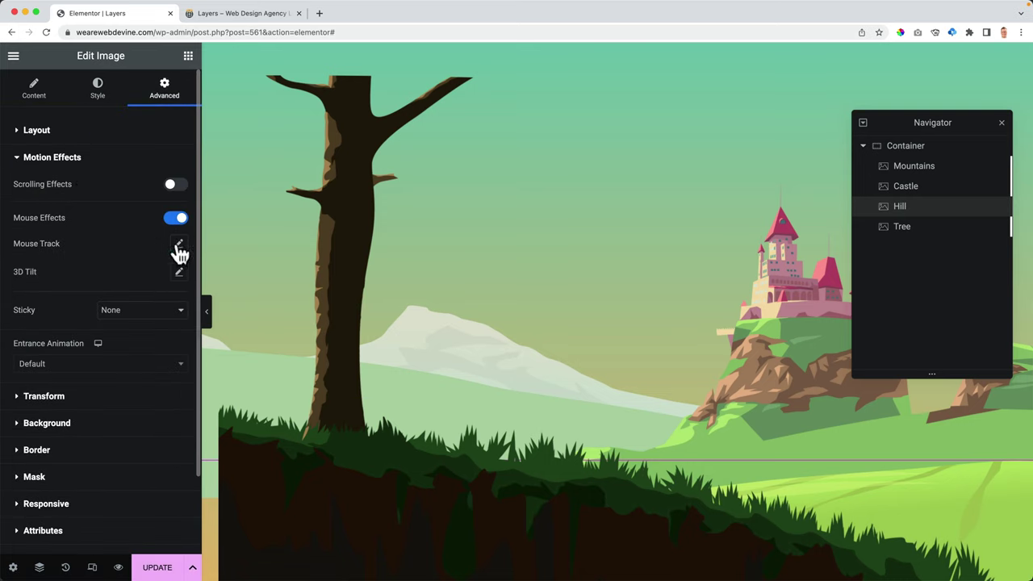
{"action": "left_click", "coordinate": [179, 247]}
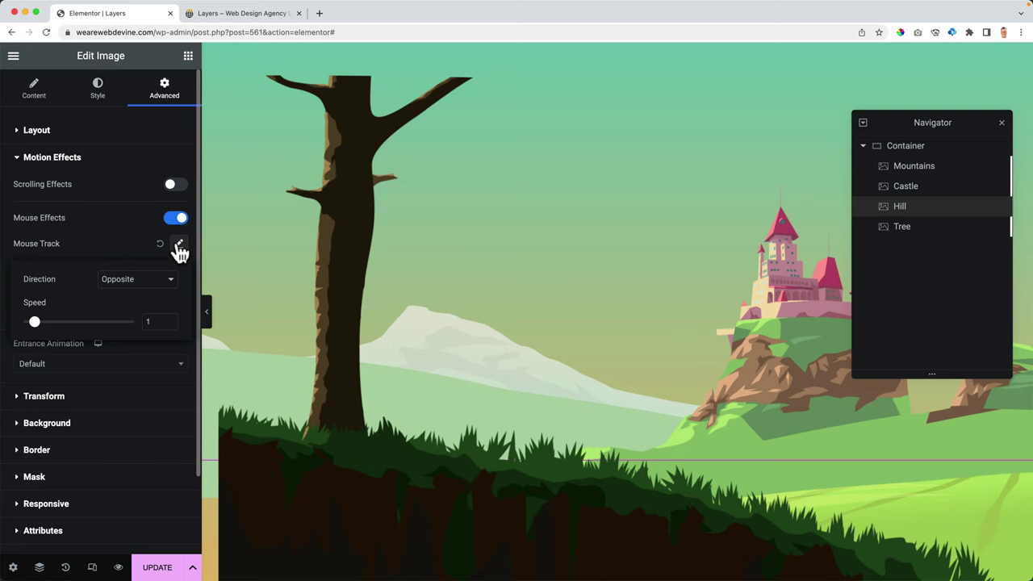
{"action": "left_click", "coordinate": [156, 321]}
{"action": "type", "text": ",2"}
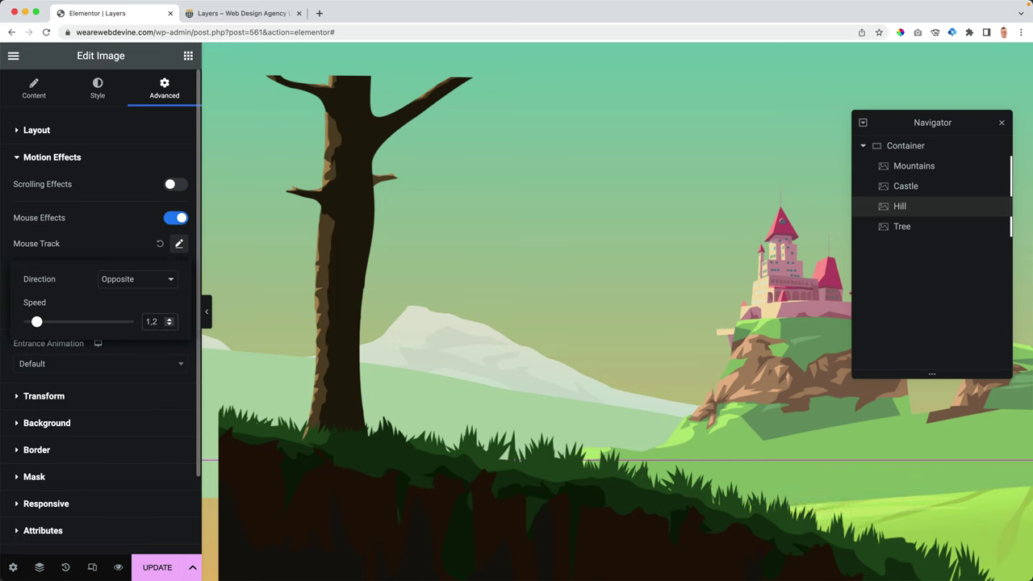
Update the page and test the combined Tree and Hill mouse tracking in the live preview
{"action": "left_click", "coordinate": [162, 568]}
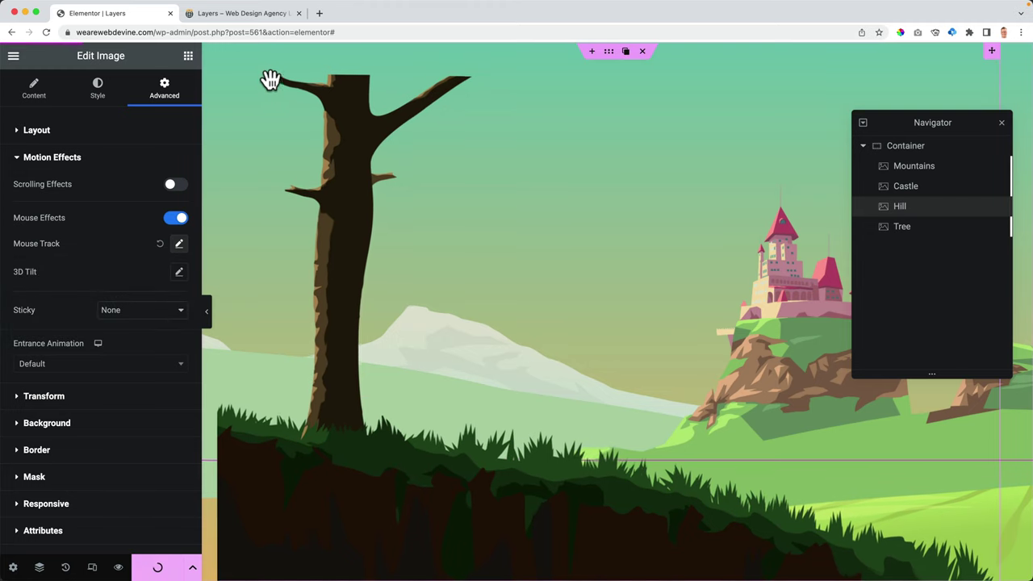
{"action": "left_click", "coordinate": [244, 15]}
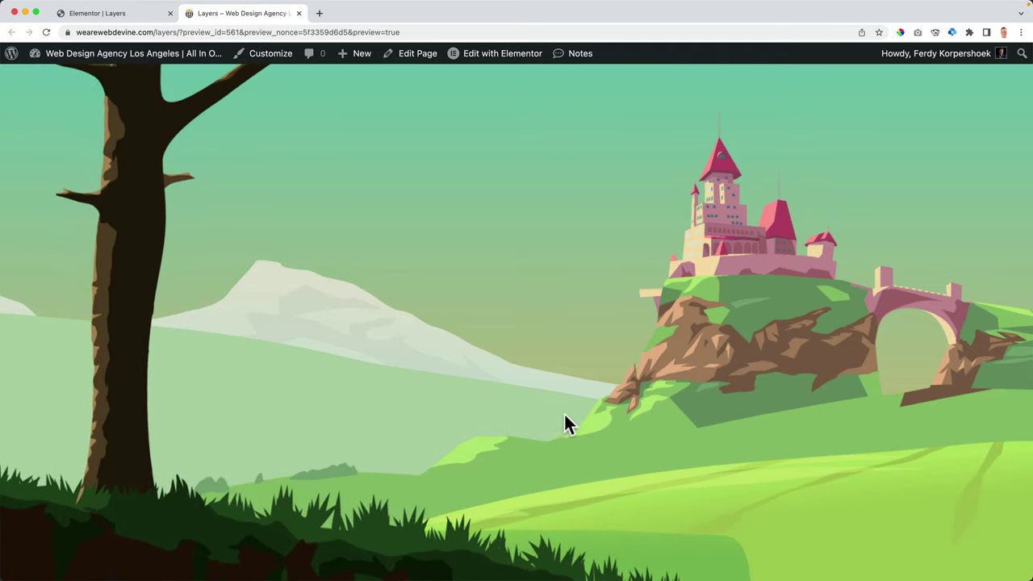
{"action": "left_click", "coordinate": [129, 15]}
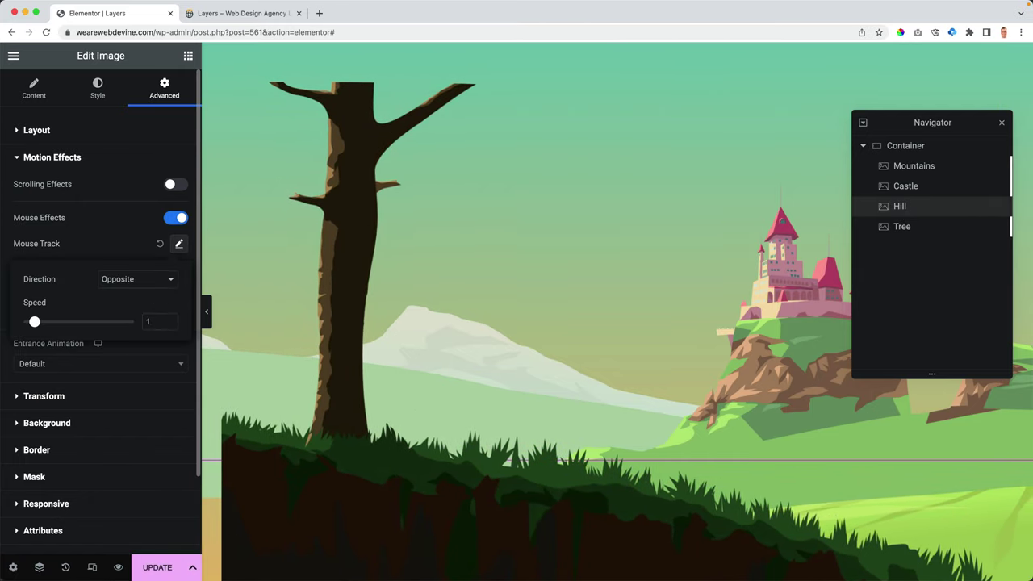
Open the advanced layout settings of the Tree layer and of the Hill layer
{"action": "left_click", "coordinate": [906, 229]}
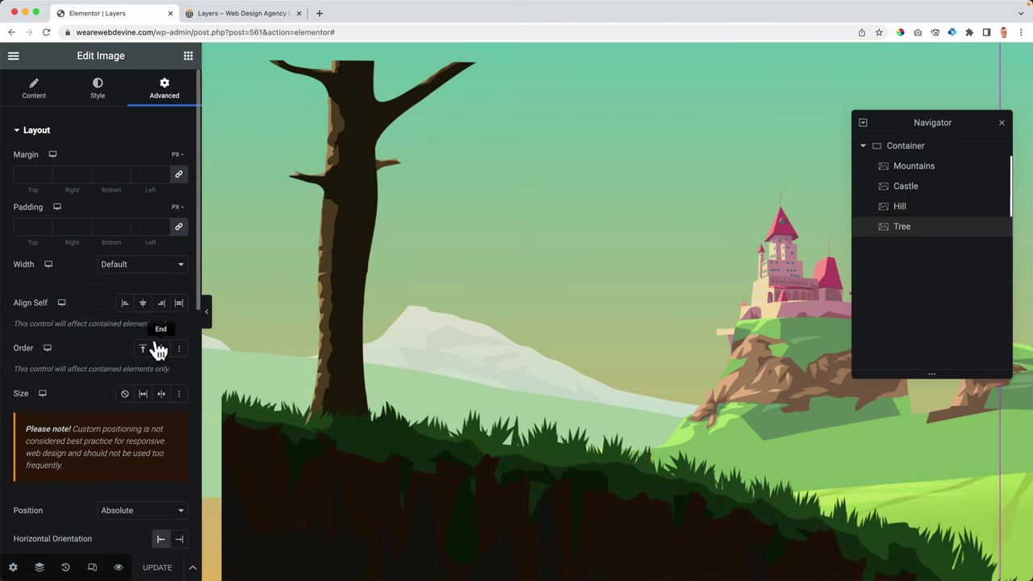
{"action": "left_click", "coordinate": [899, 209]}
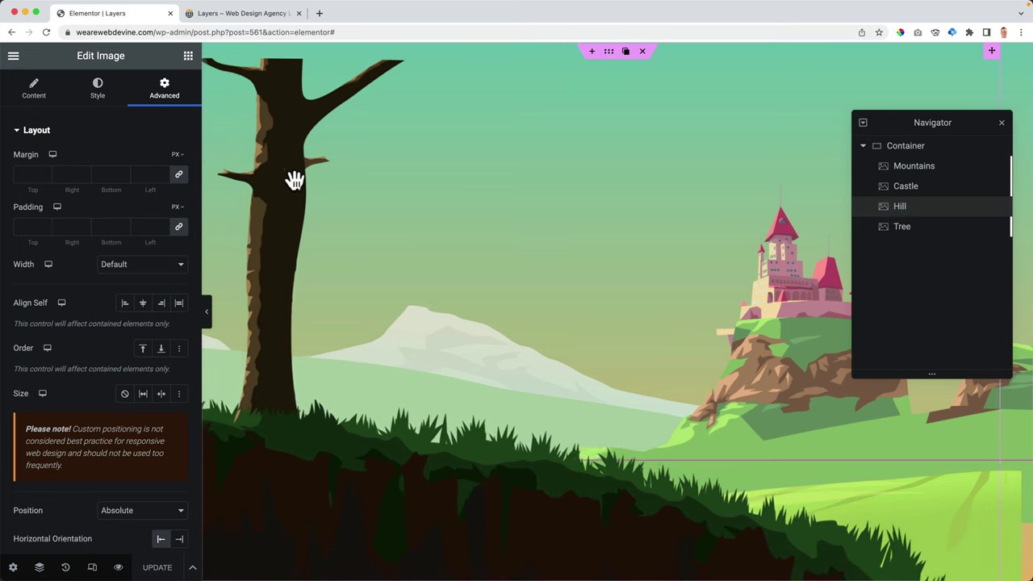
Enable mouse effects on the Castle image and set Mouse Track to the Opposite direction with a speed of 0.6
{"action": "left_click", "coordinate": [904, 190]}
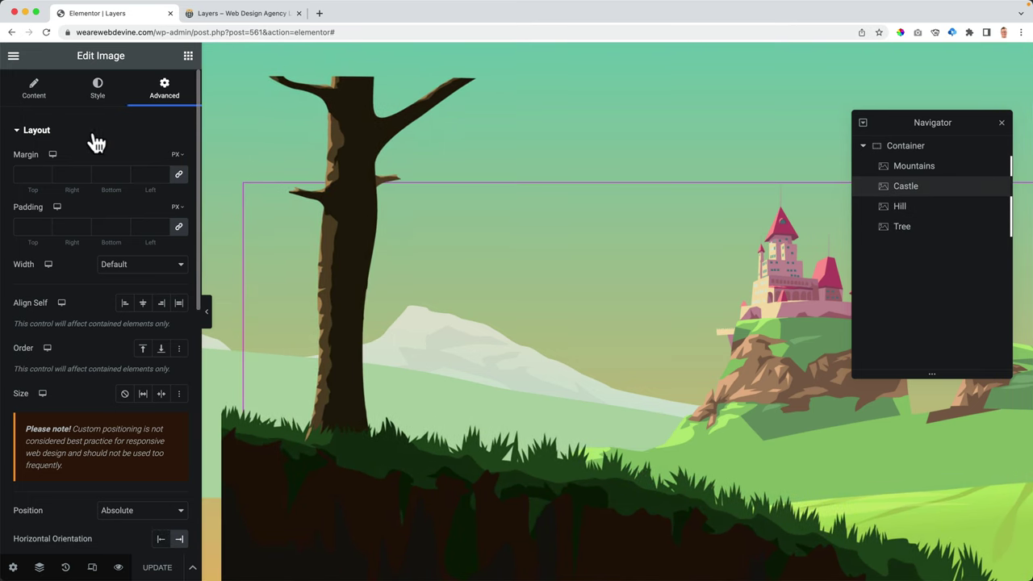
{"action": "left_click", "coordinate": [89, 135]}
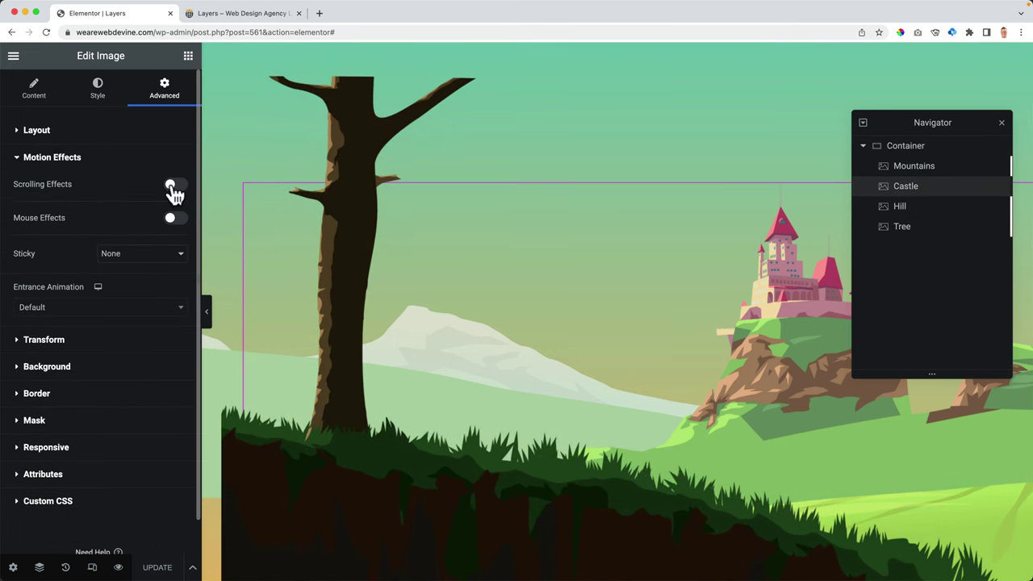
{"action": "left_click", "coordinate": [173, 187]}
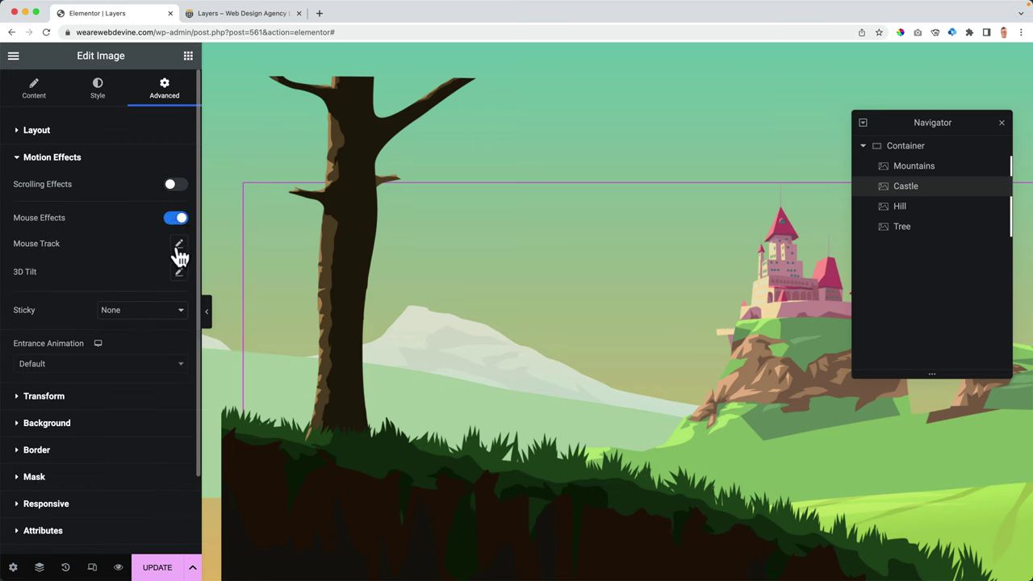
{"action": "left_click", "coordinate": [178, 245]}
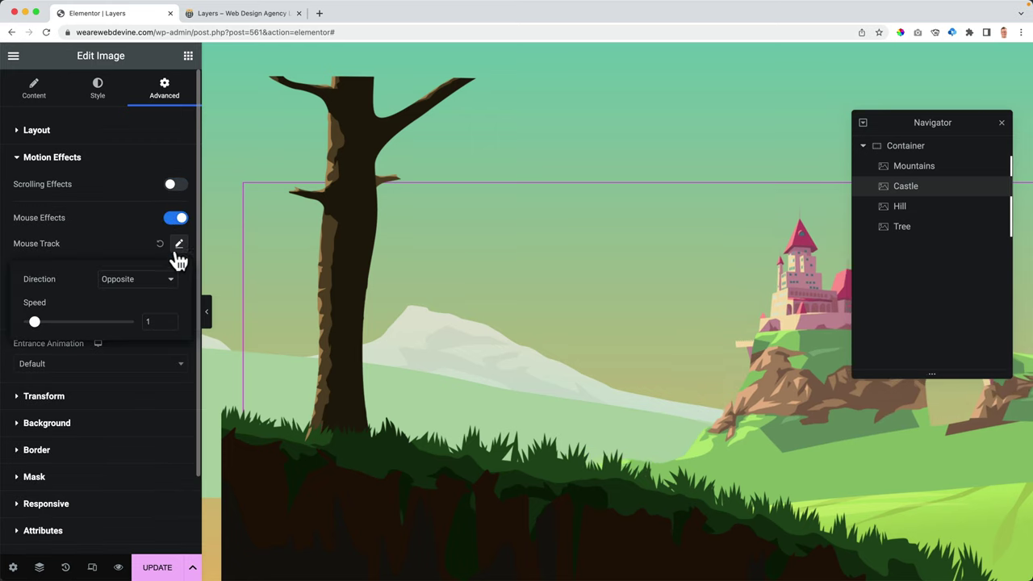
{"action": "left_click", "coordinate": [149, 322]}
{"action": "type", "text": "0."}
{"action": "type", "text": "6"}
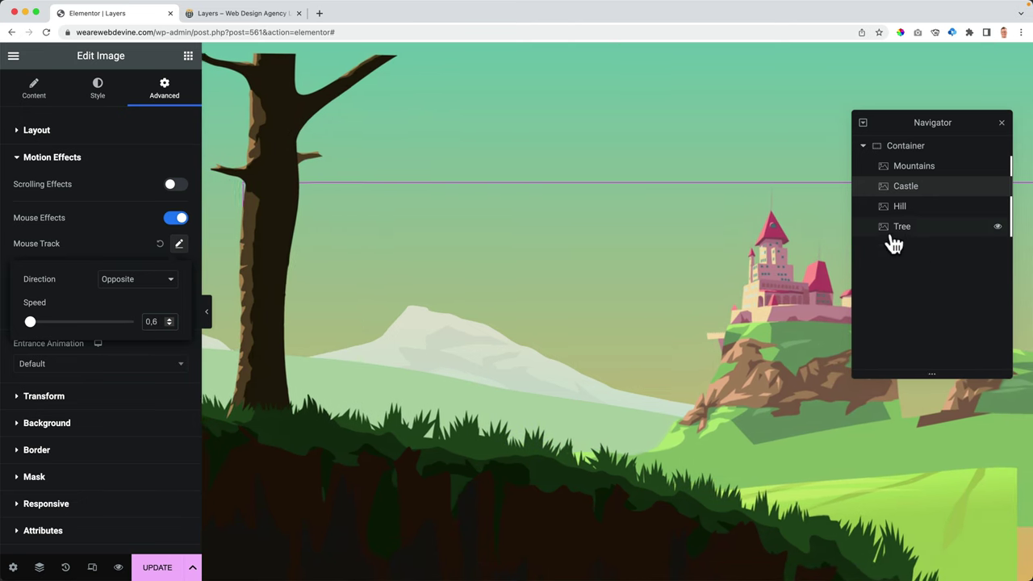
Enable mouse effects on the Mountains image, set Mouse Track to Opposite at speed 0.2, and update the page
{"action": "left_click", "coordinate": [903, 175]}
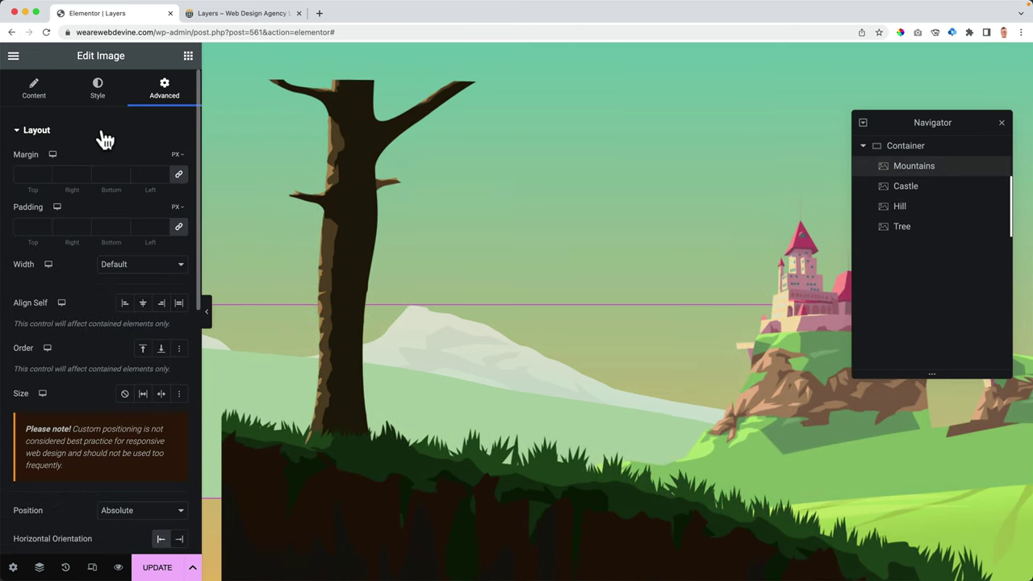
{"action": "left_click", "coordinate": [102, 134]}
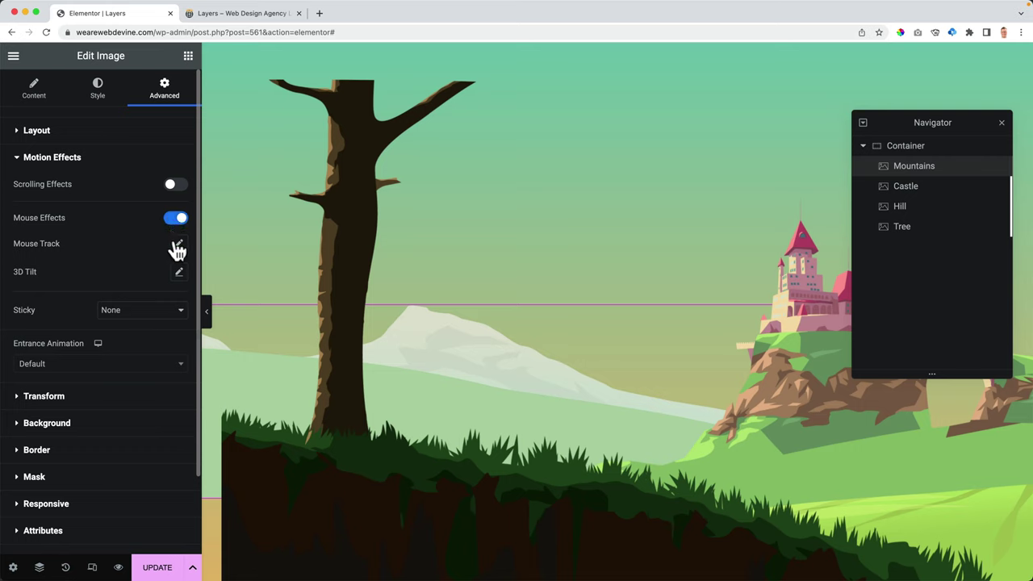
{"action": "left_click", "coordinate": [178, 244]}
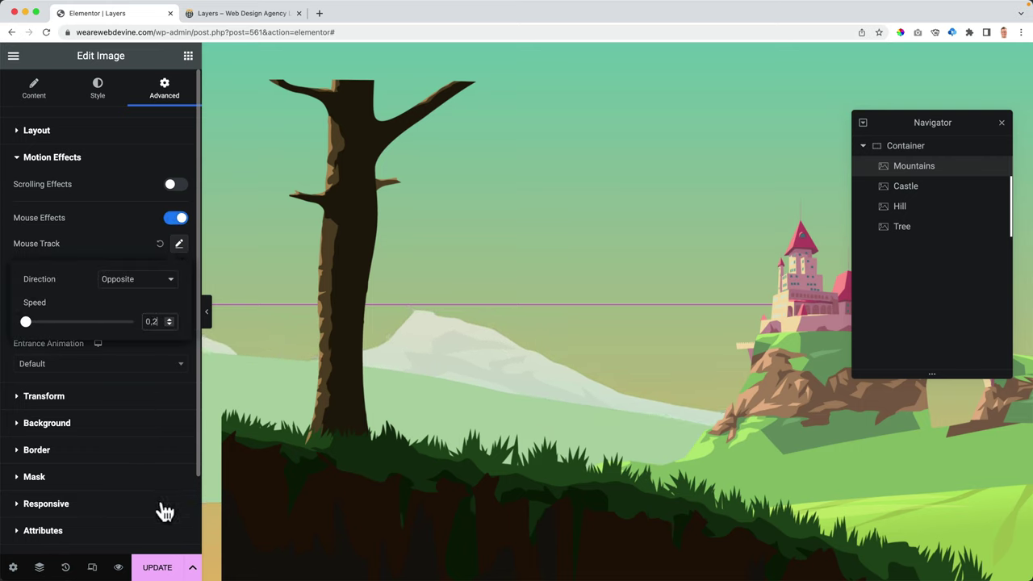
Check the layered scene in the page preview at full and reduced browser widths
{"action": "left_click", "coordinate": [271, 14]}
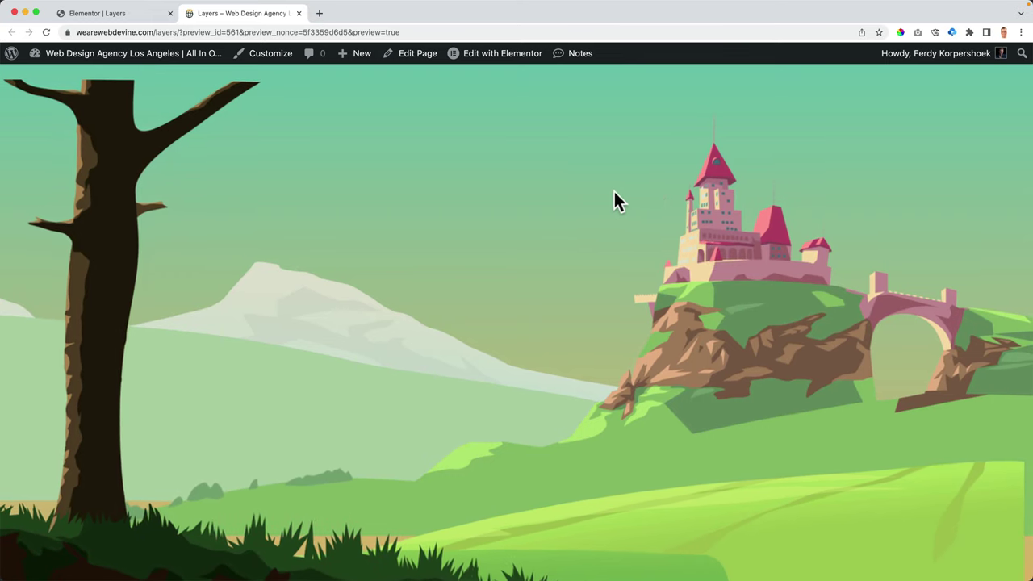
{"action": "scroll", "coordinate": [663, 404], "scroll_direction": "down", "scroll_amount": 3}
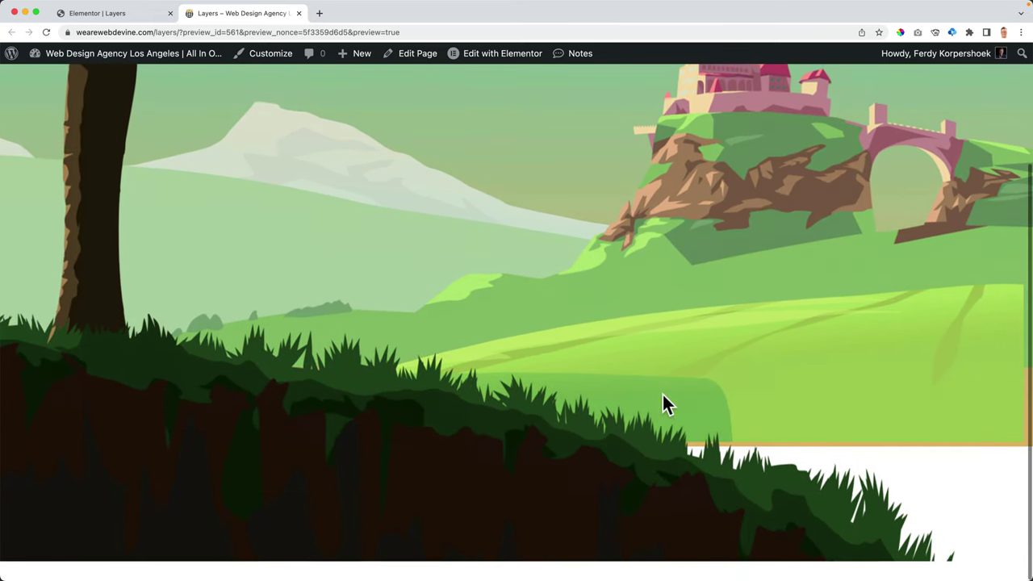
{"action": "scroll", "coordinate": [651, 346], "scroll_direction": "up", "scroll_amount": 3}
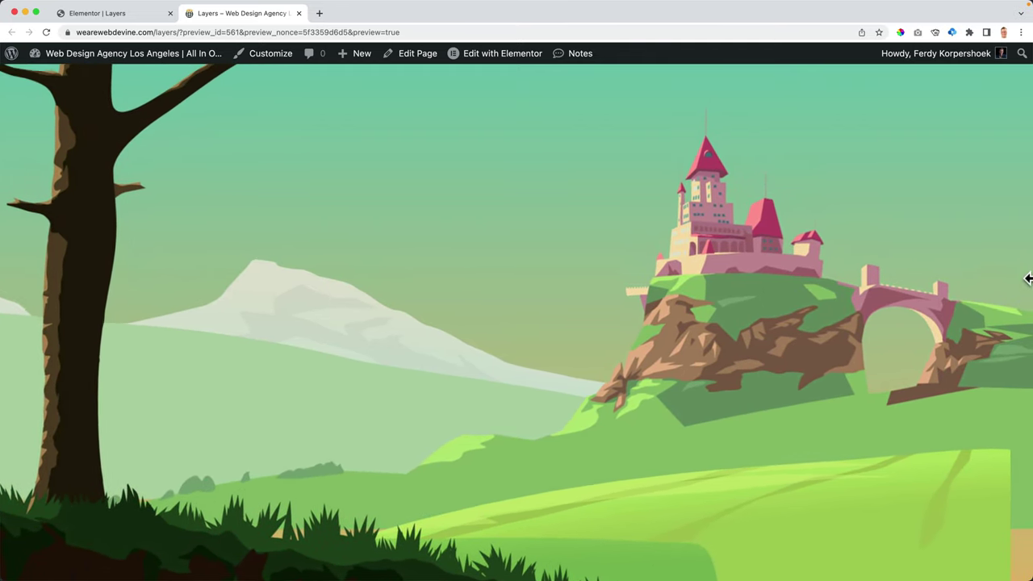
{"action": "left_click_drag", "start_coordinate": [1003, 279], "coordinate": [862, 290]}
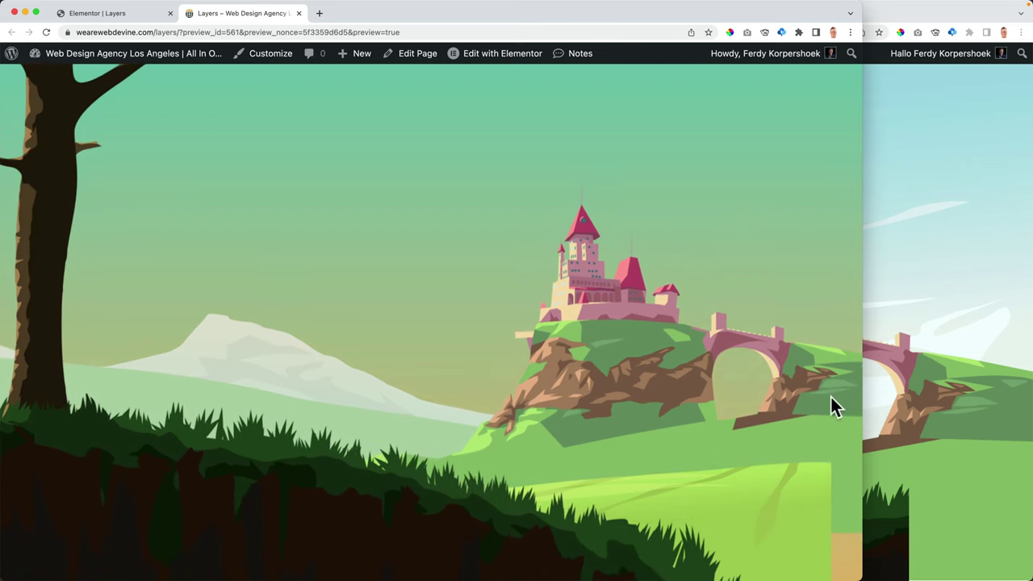
{"action": "left_click_drag", "start_coordinate": [865, 352], "coordinate": [1031, 334]}
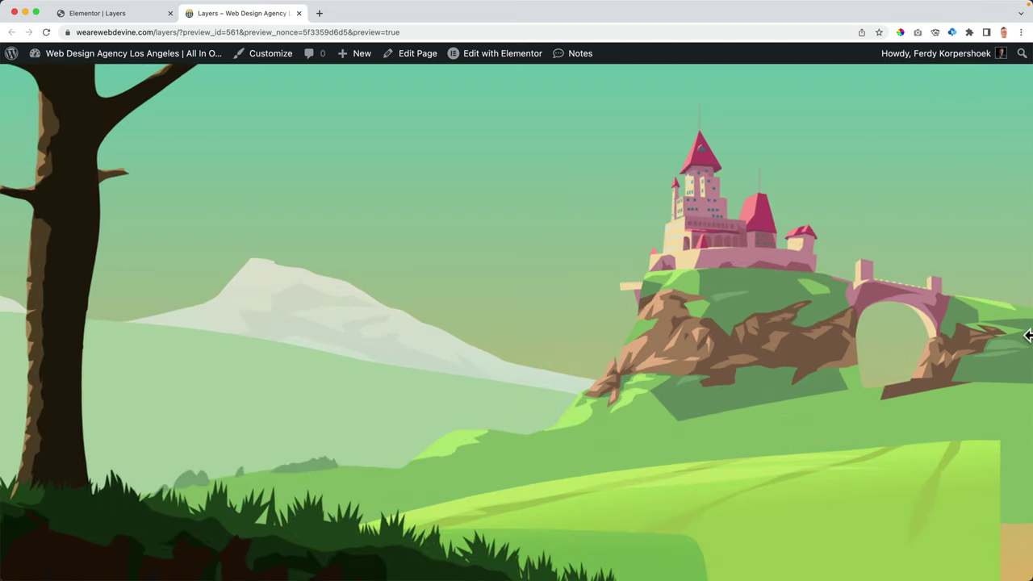
Return to the Elementor editor and set the Castle image's vertical offset to 1 VW
{"action": "left_click", "coordinate": [97, 13]}
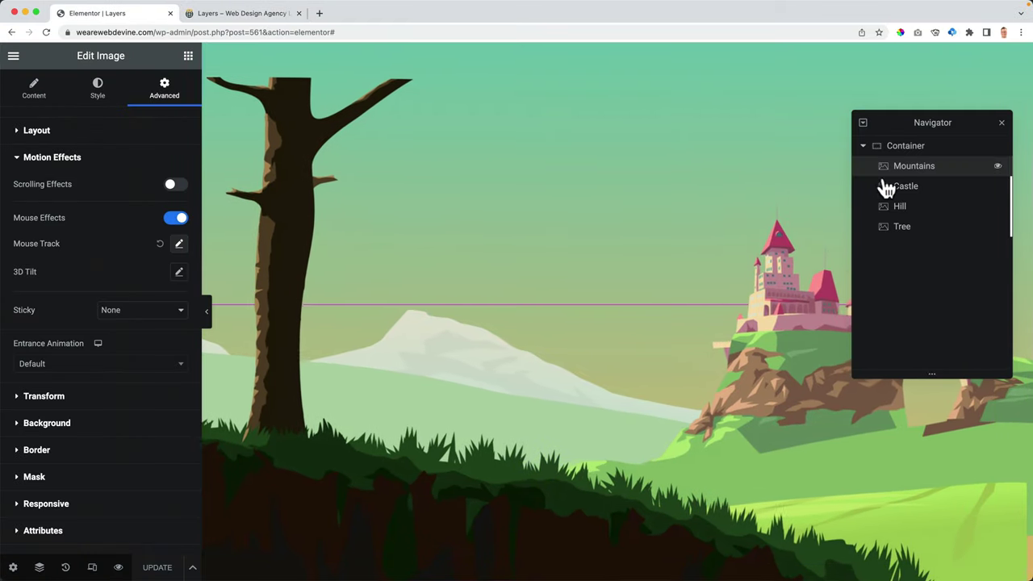
{"action": "left_click", "coordinate": [902, 187]}
{"action": "left_click", "coordinate": [99, 135]}
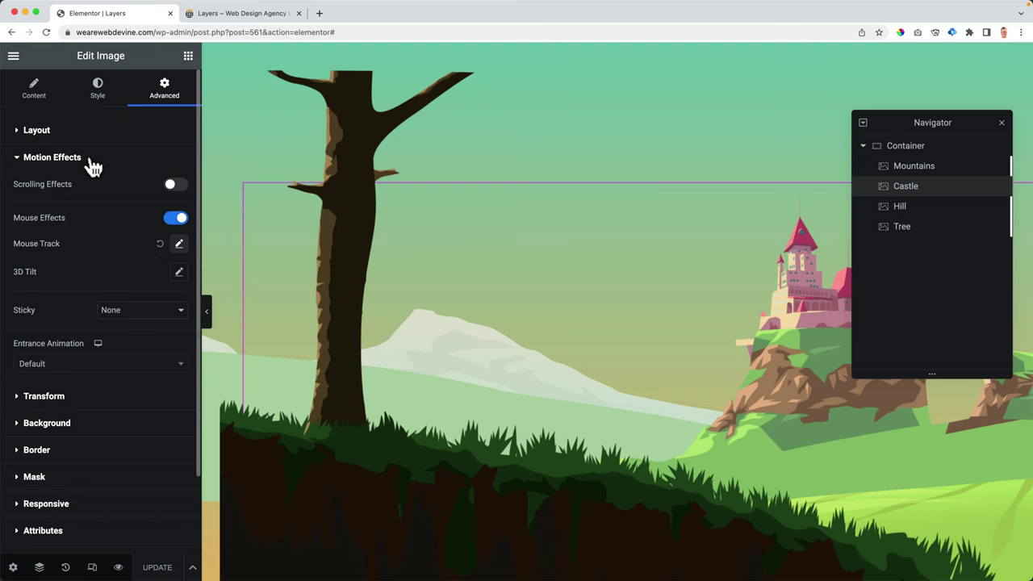
{"action": "scroll", "coordinate": [111, 251], "scroll_direction": "down", "scroll_amount": 5}
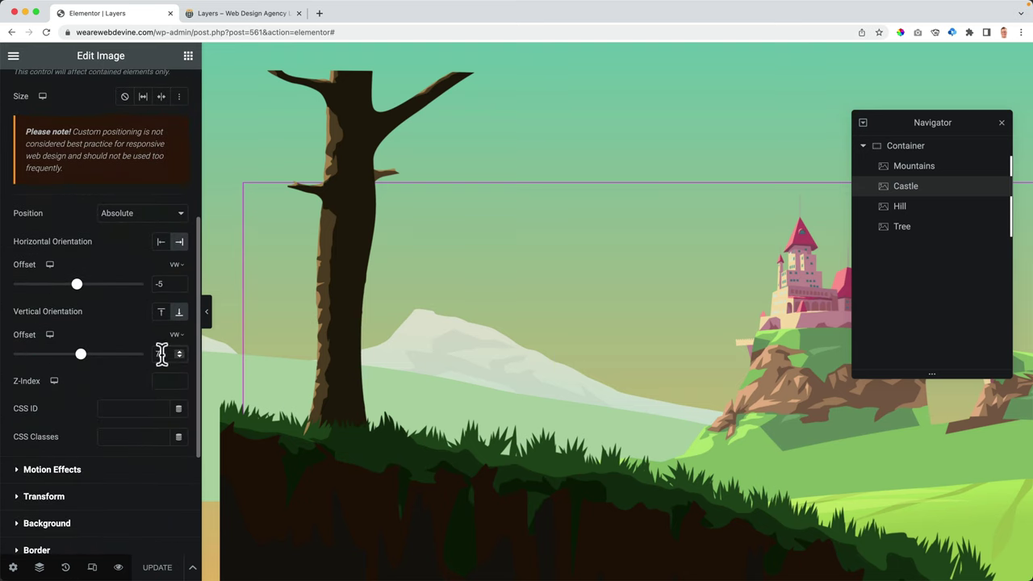
{"action": "type", "text": "2"}
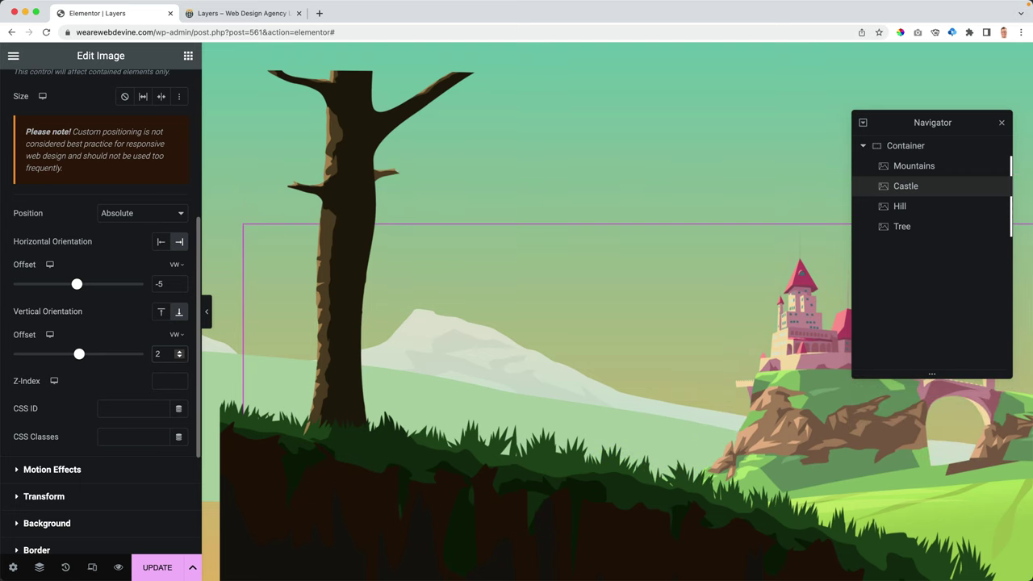
{"action": "key", "text": "BackSpace"}
{"action": "type", "text": "1"}
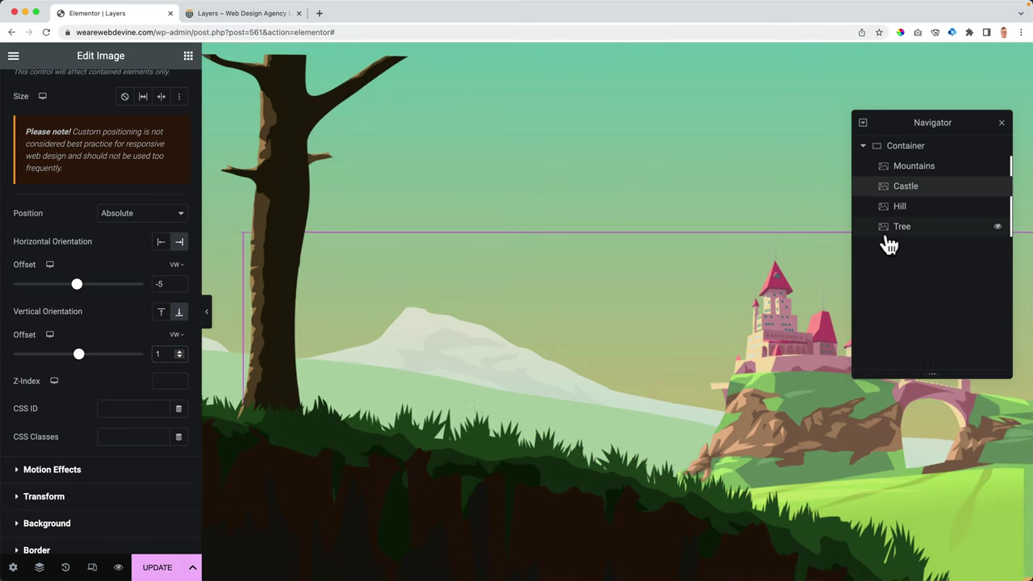
Set the Hill image's horizontal orientation to right with a -10 VW offset, update the page and check the preview
{"action": "left_click", "coordinate": [894, 208]}
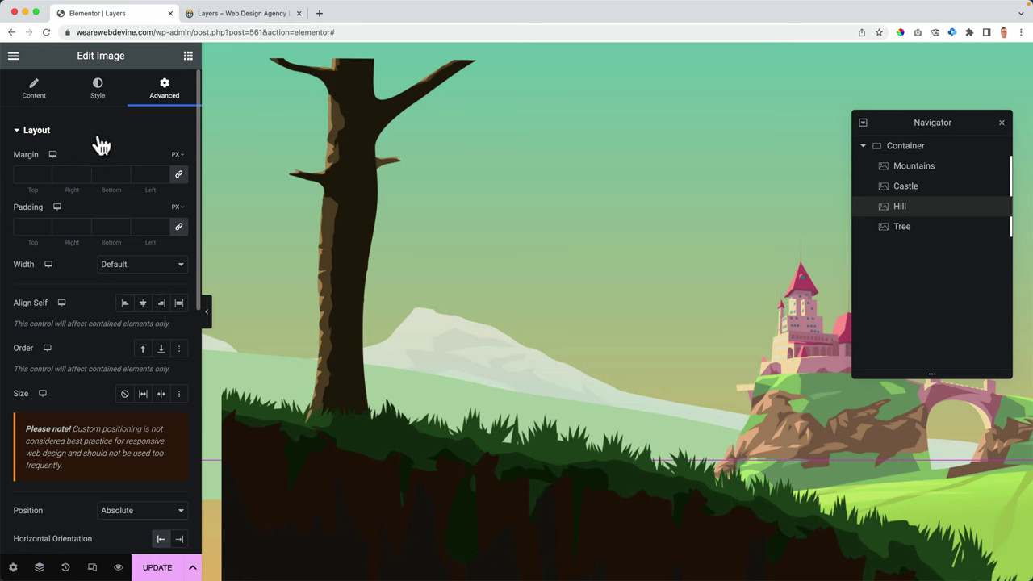
{"action": "scroll", "coordinate": [105, 250], "scroll_direction": "down", "scroll_amount": 5}
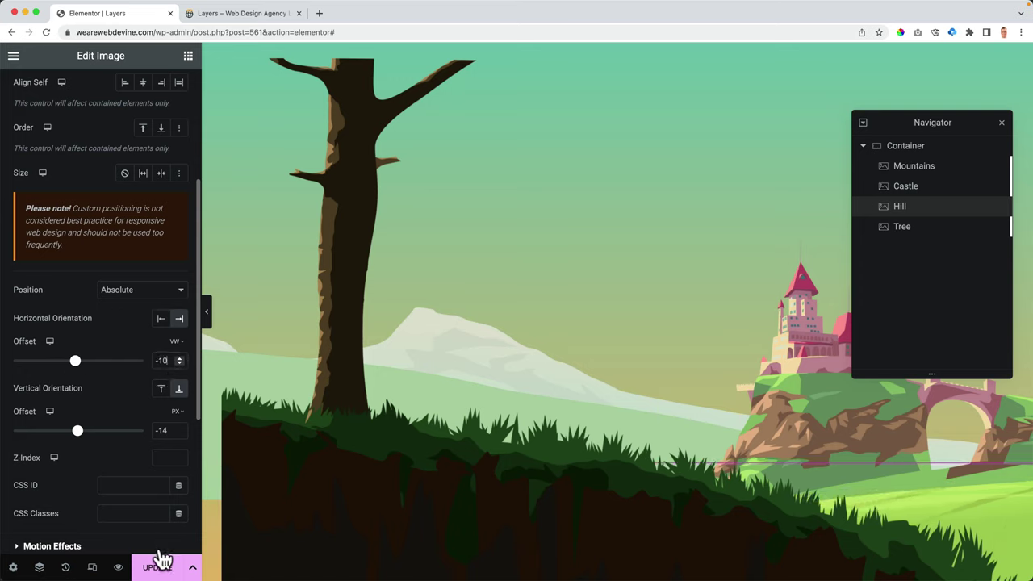
{"action": "left_click", "coordinate": [237, 16]}
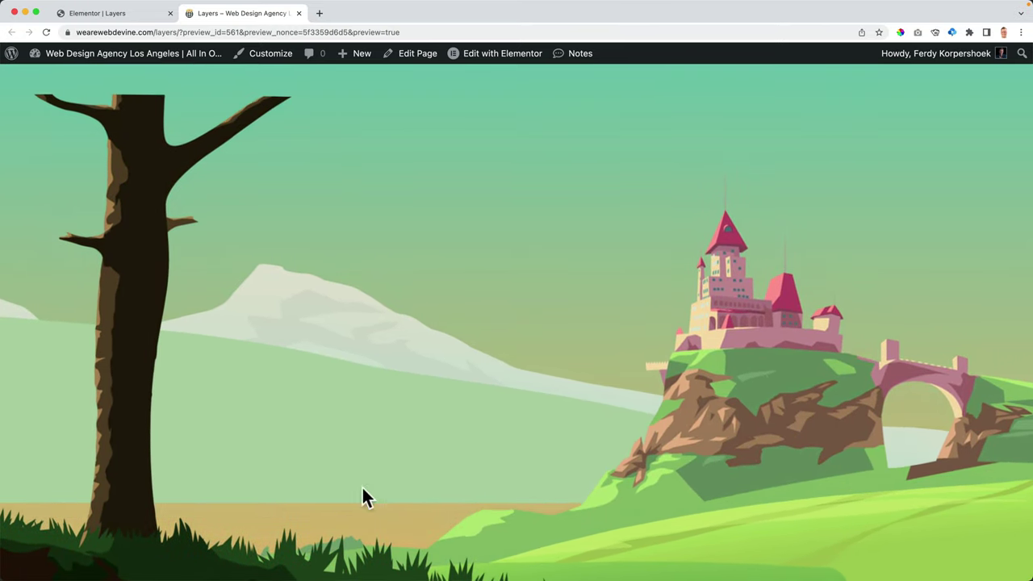
Lower the Mountains image with a vertical offset of 4 VW, update the page and check the preview
{"action": "left_click", "coordinate": [121, 13]}
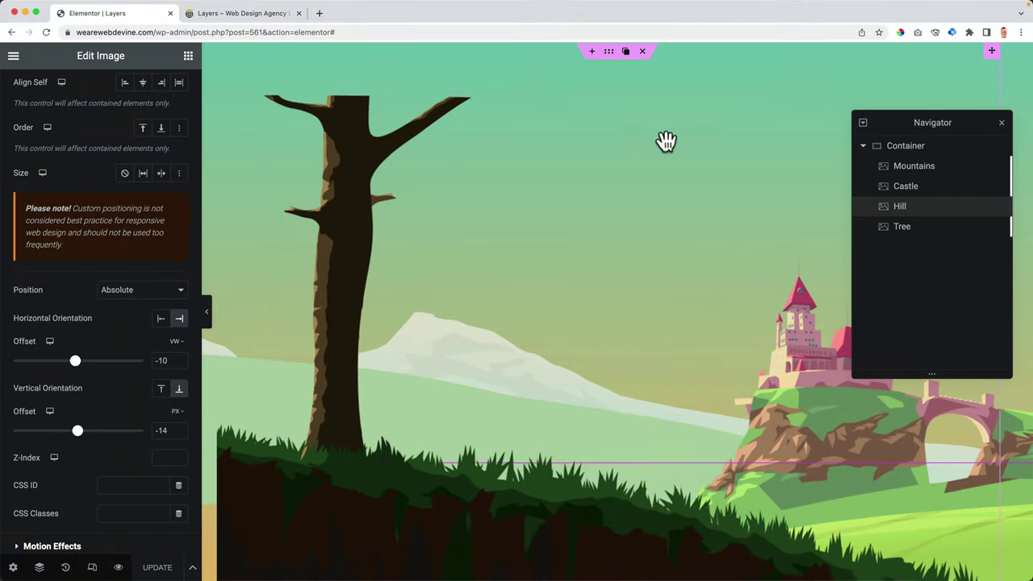
{"action": "left_click", "coordinate": [920, 168]}
{"action": "scroll", "coordinate": [127, 254], "scroll_direction": "down", "scroll_amount": 2}
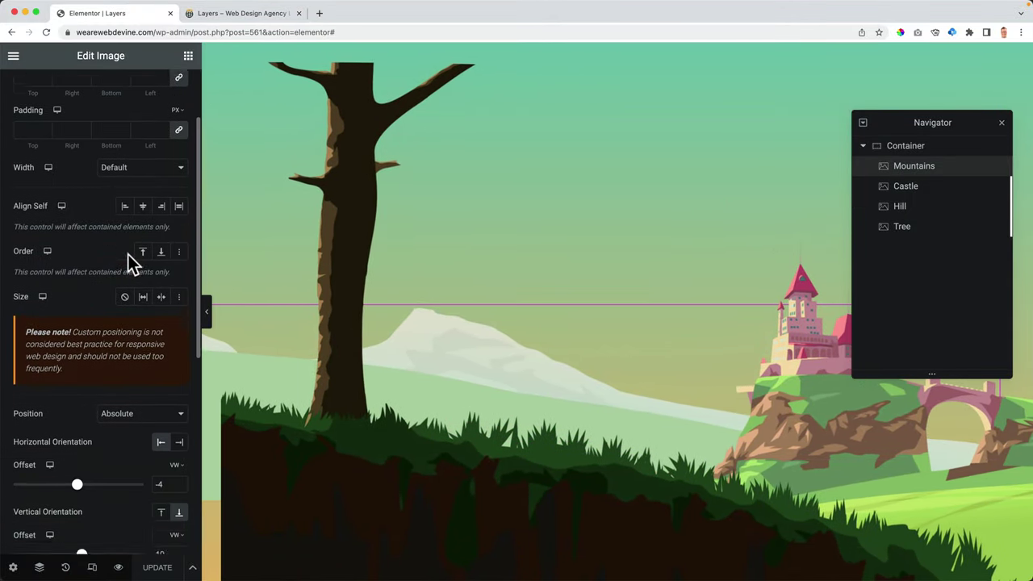
{"action": "scroll", "coordinate": [169, 369], "scroll_direction": "down", "scroll_amount": 3}
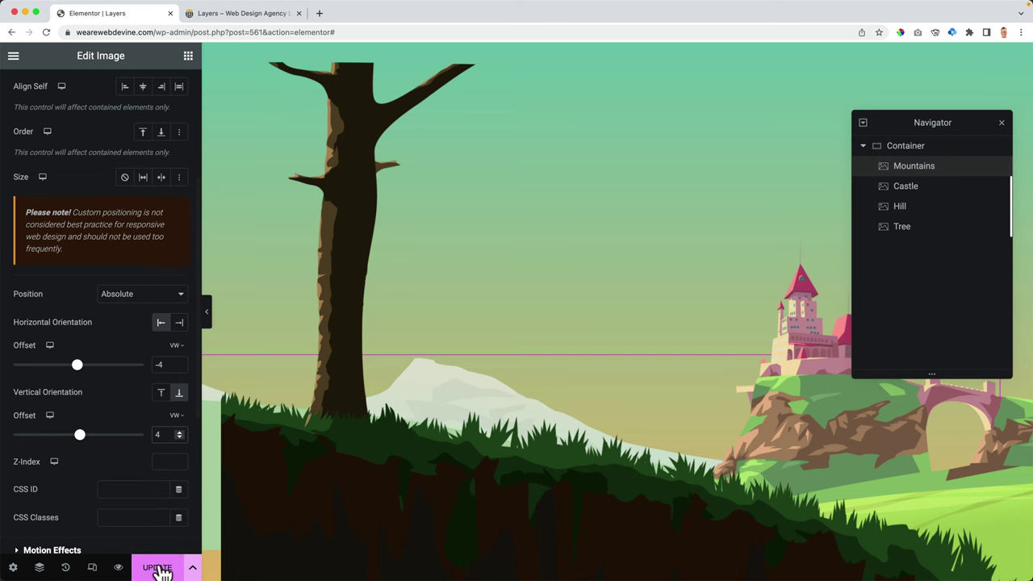
{"action": "left_click", "coordinate": [223, 16]}
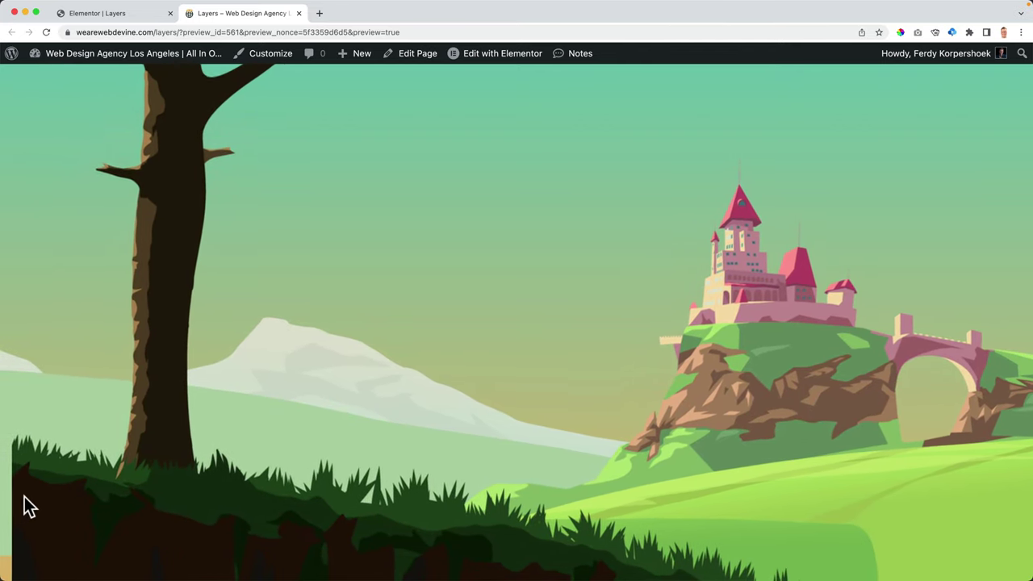
Set the Tree image's horizontal offset to -6 VW and update the page
{"action": "left_click", "coordinate": [129, 14]}
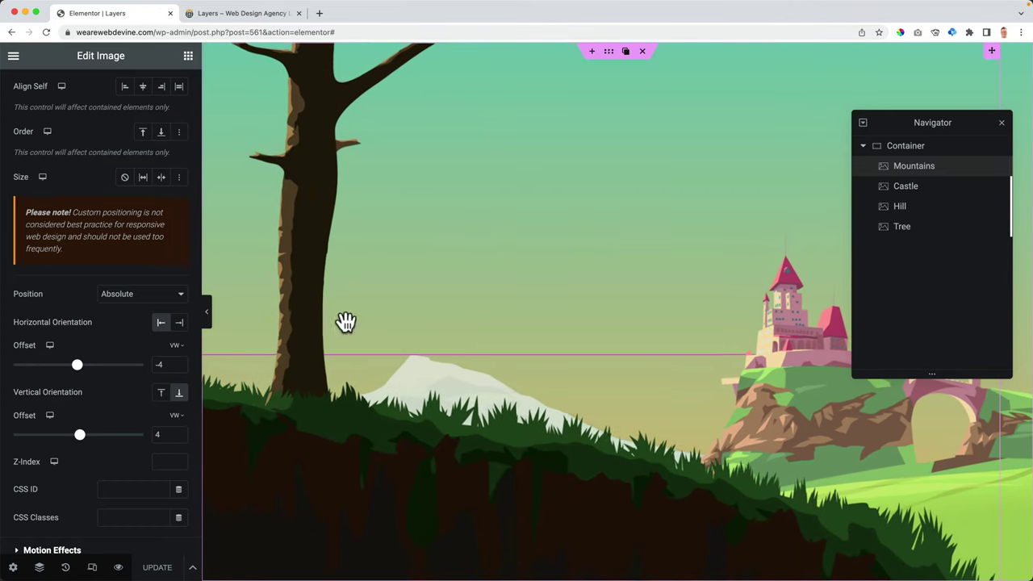
{"action": "left_click", "coordinate": [896, 228]}
{"action": "scroll", "coordinate": [96, 355], "scroll_direction": "down", "scroll_amount": 5}
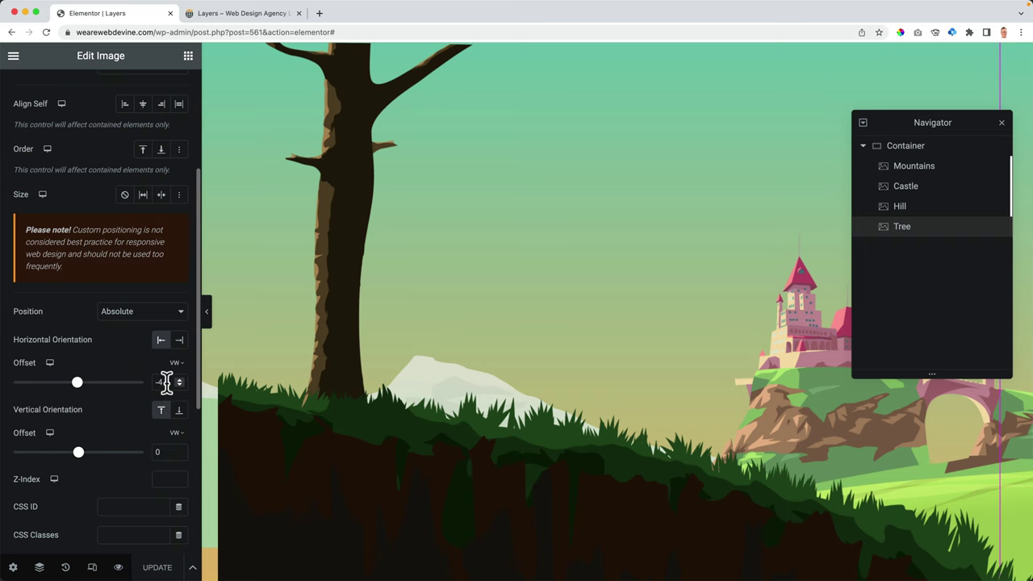
{"action": "key", "text": "Down"}
{"action": "key", "text": "Down"}
{"action": "key", "text": "Down"}
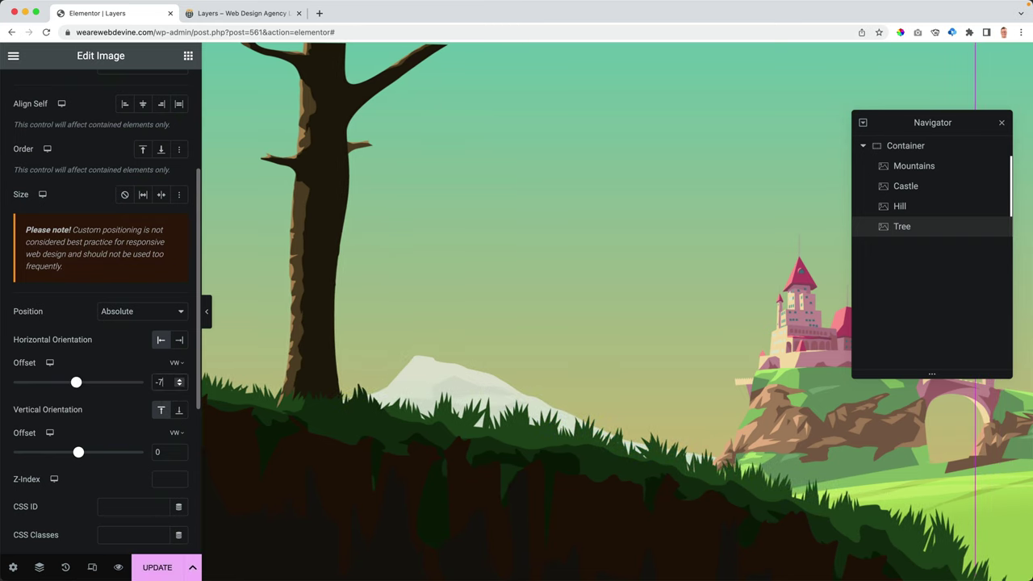
{"action": "key", "text": "Up"}
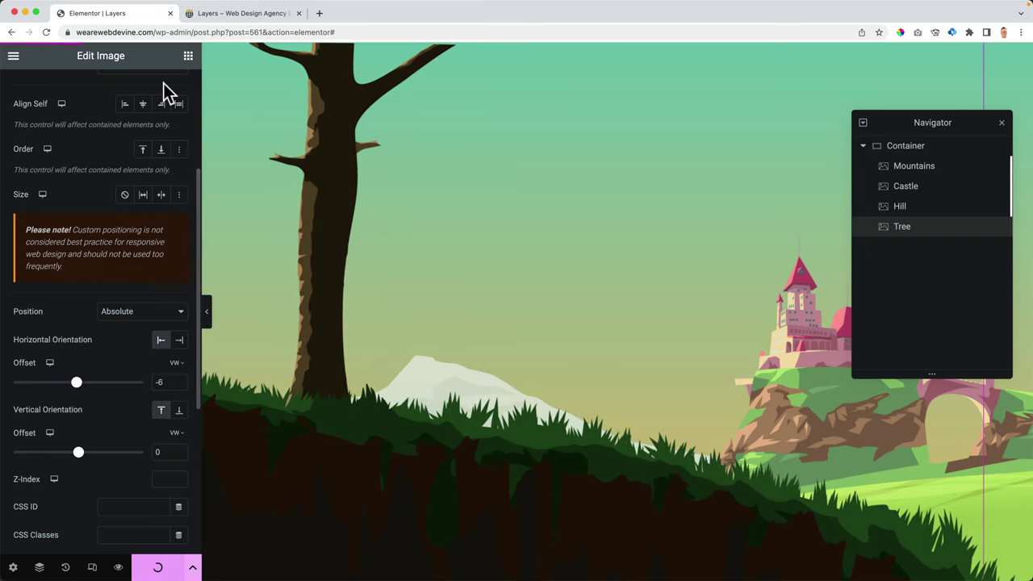
Examine the repositioned layers in the page preview at several browser widths, then return to the Elementor editor
{"action": "left_click", "coordinate": [217, 15]}
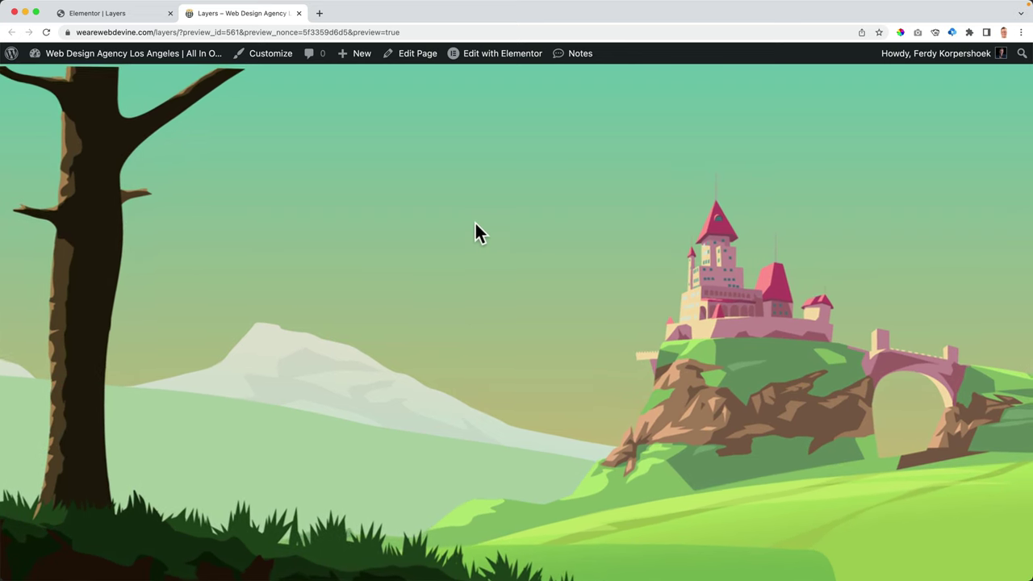
{"action": "scroll", "coordinate": [460, 346], "scroll_direction": "down", "scroll_amount": 3}
{"action": "scroll", "coordinate": [476, 355], "scroll_direction": "up", "scroll_amount": 3}
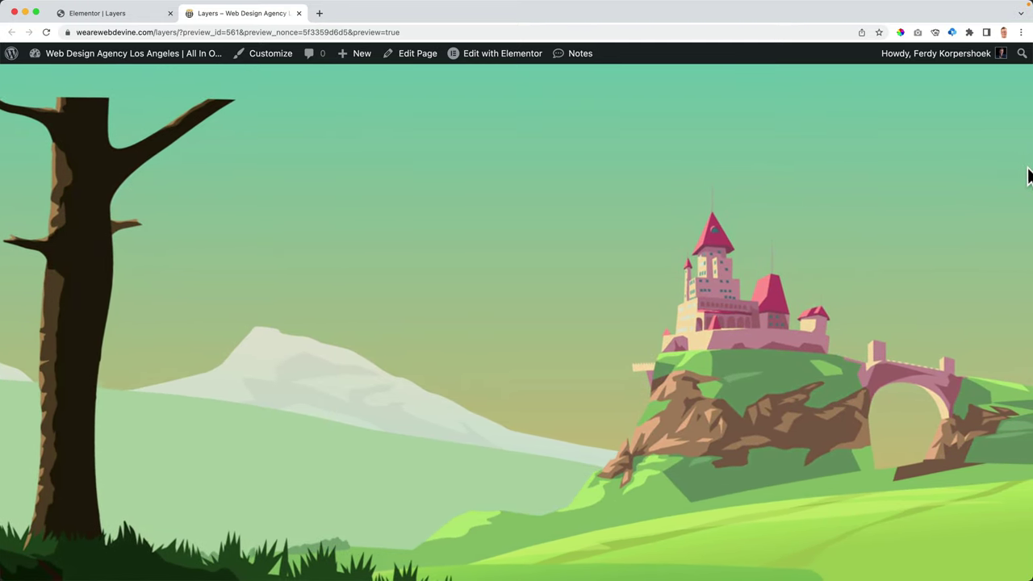
{"action": "left_click_drag", "start_coordinate": [1028, 168], "coordinate": [792, 204]}
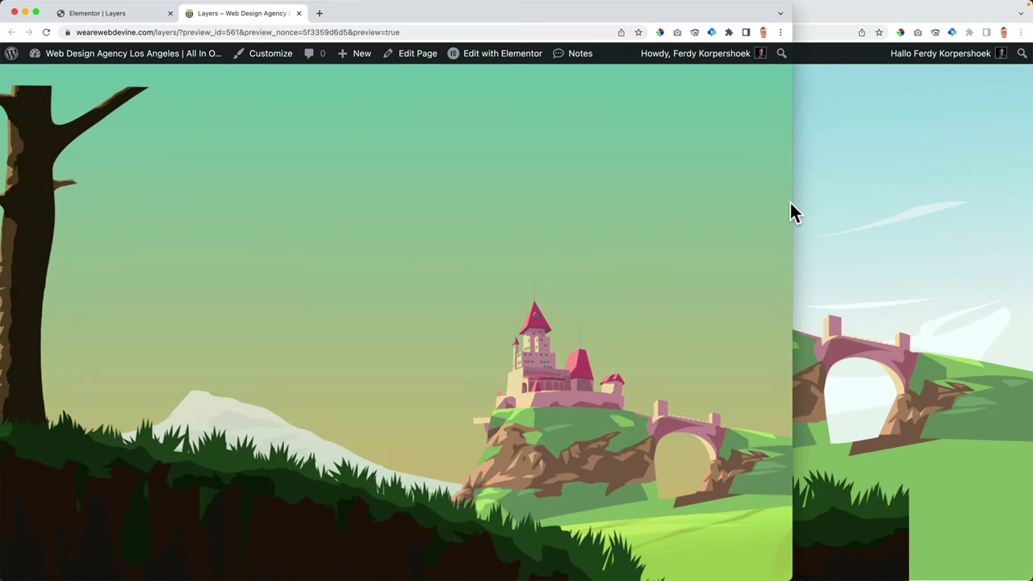
{"action": "left_click_drag", "start_coordinate": [798, 205], "coordinate": [892, 196]}
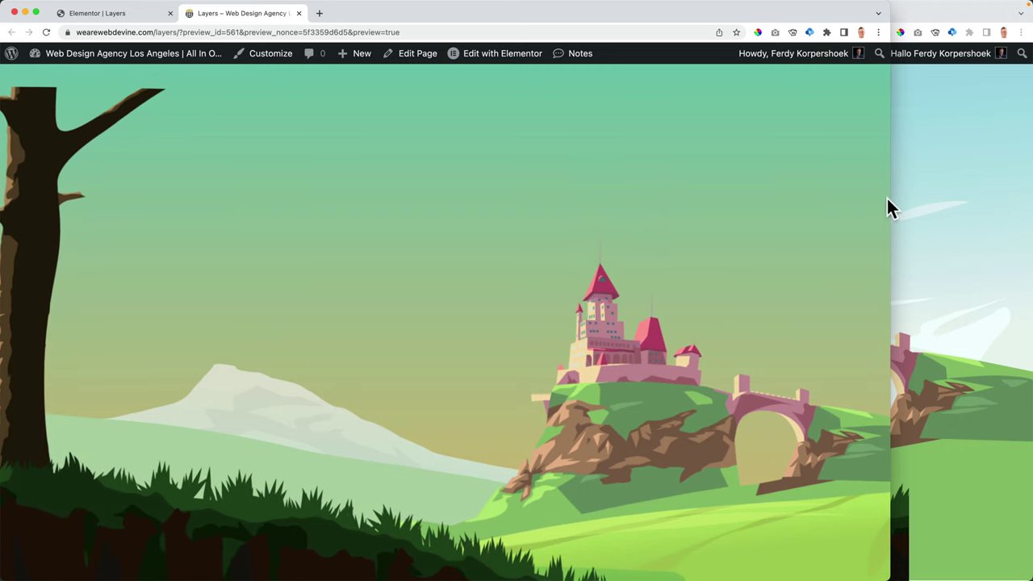
{"action": "left_click_drag", "start_coordinate": [892, 200], "coordinate": [1030, 196]}
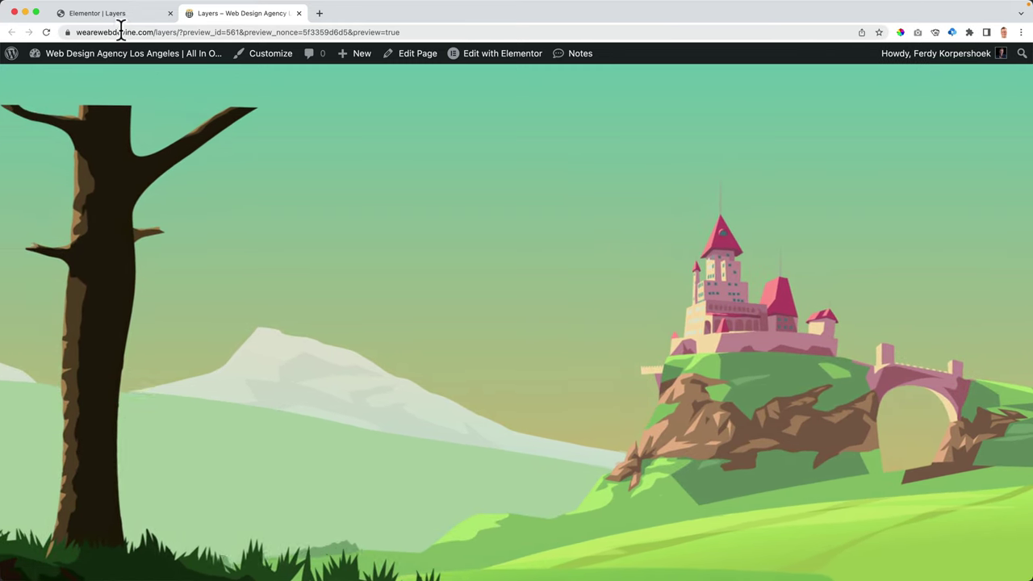
{"action": "left_click", "coordinate": [94, 14]}
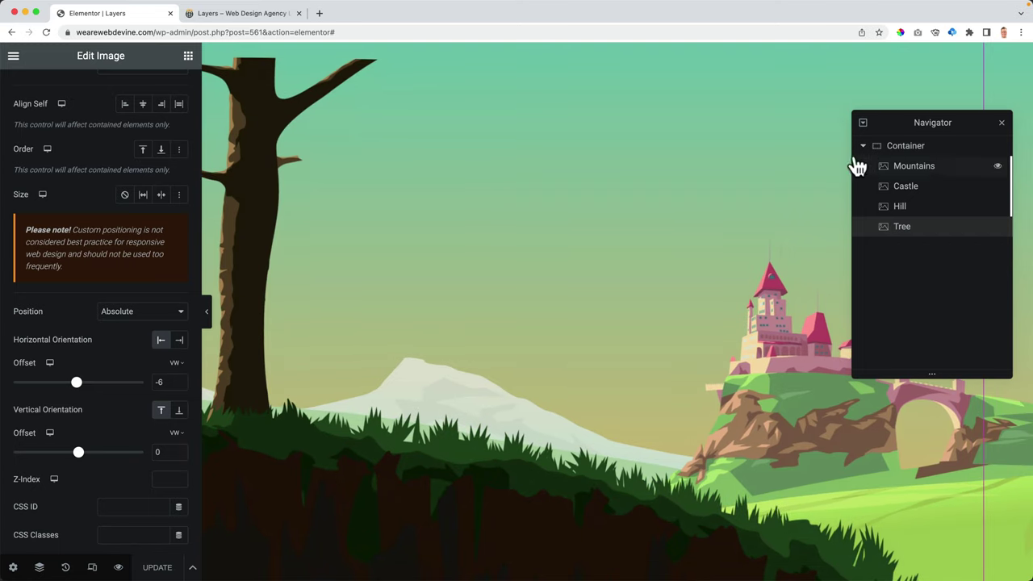
Add a new container with a single vertical-direction structure below the layered scene
{"action": "scroll", "coordinate": [648, 233], "scroll_direction": "down", "scroll_amount": 5}
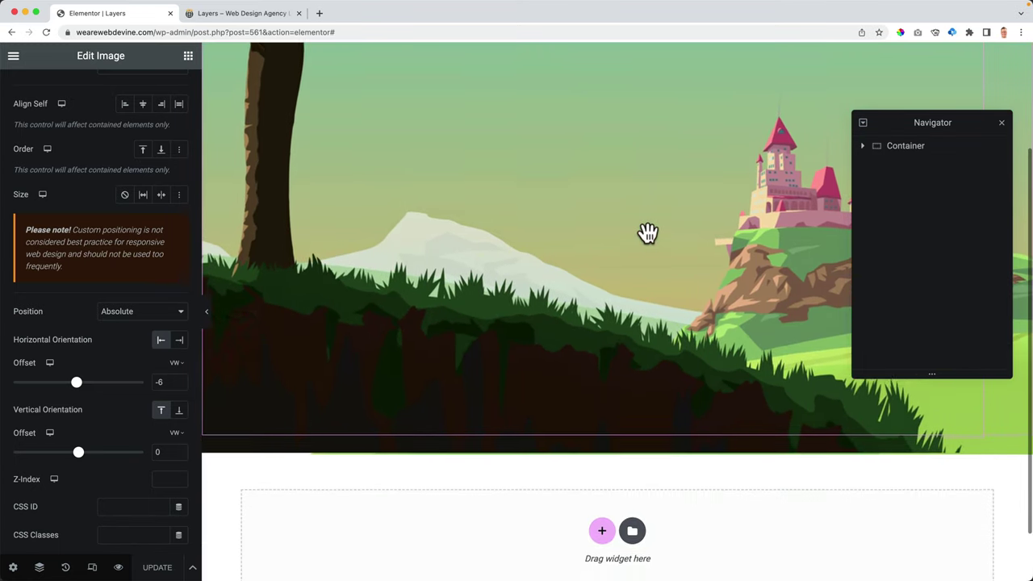
{"action": "left_click", "coordinate": [601, 468]}
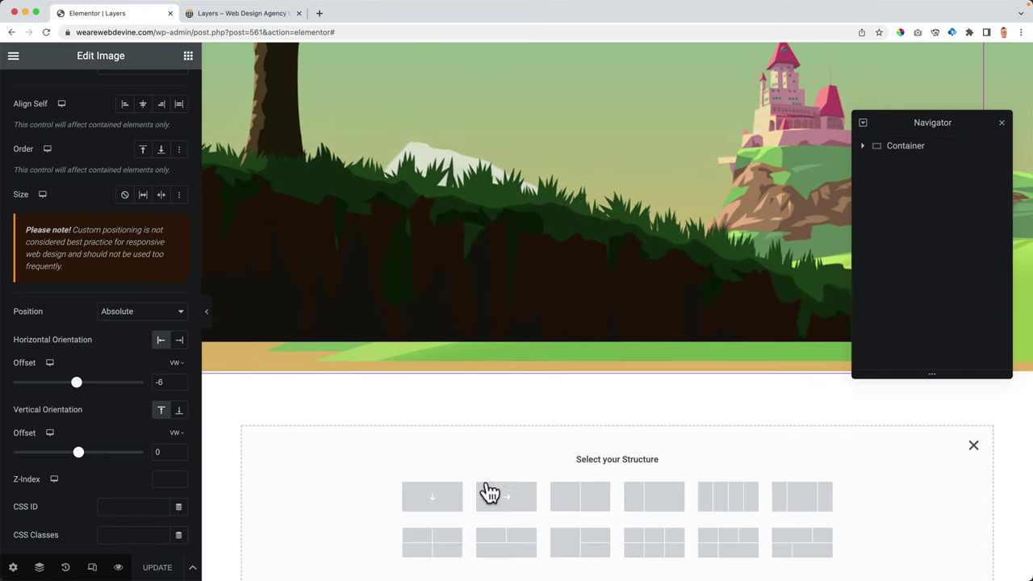
{"action": "left_click", "coordinate": [438, 499]}
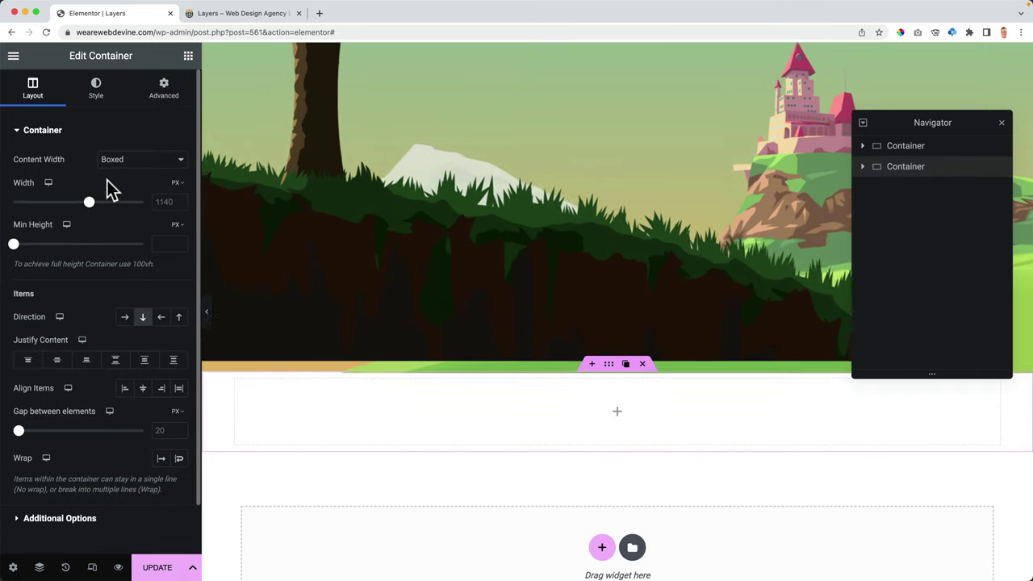
Give the new container a classic Theme Color Palette 2 background and a minimum height of about 328 px
{"action": "left_click", "coordinate": [96, 89]}
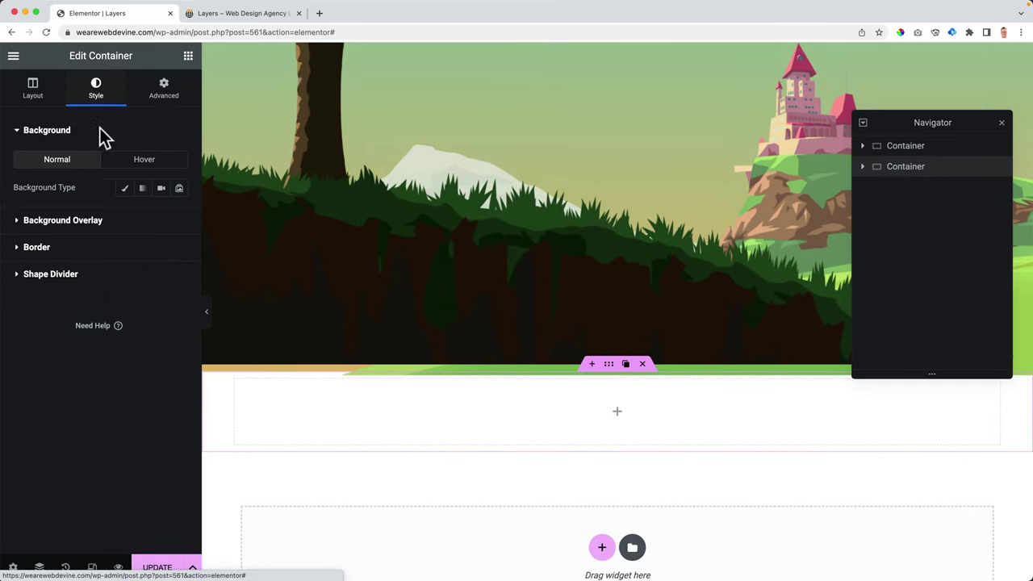
{"action": "left_click", "coordinate": [125, 190]}
{"action": "left_click", "coordinate": [161, 216]}
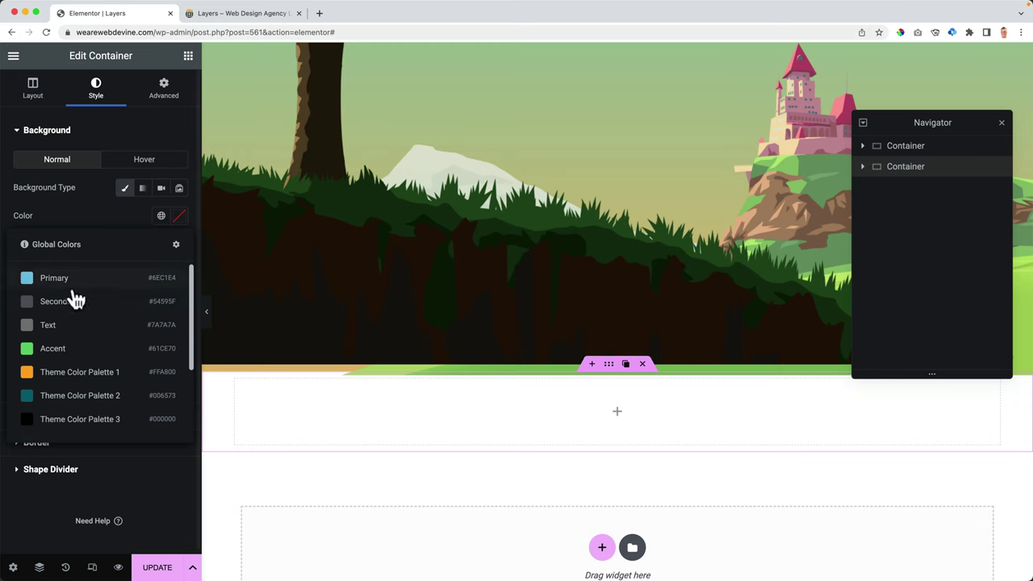
{"action": "left_click", "coordinate": [95, 397]}
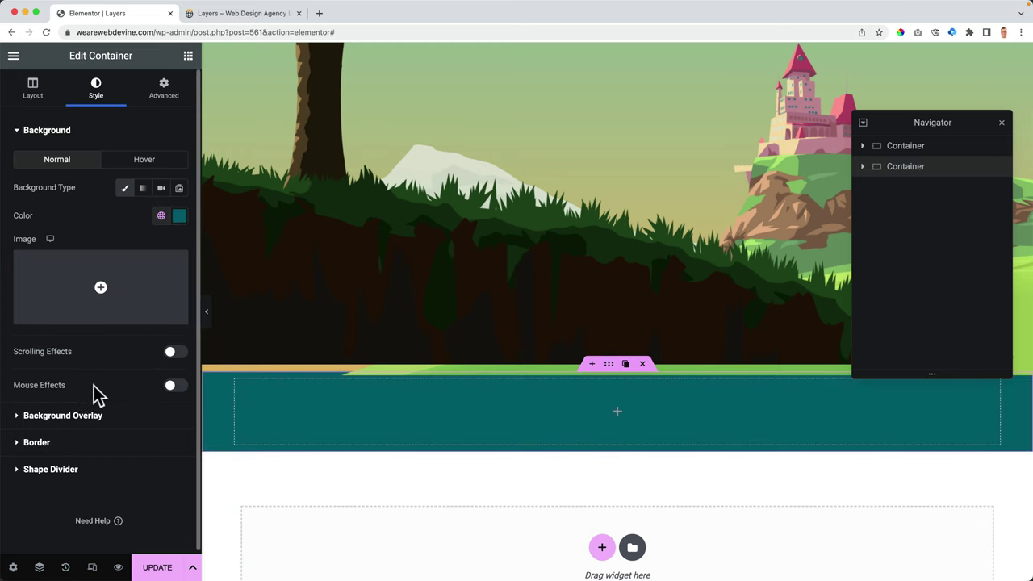
{"action": "left_click", "coordinate": [35, 97]}
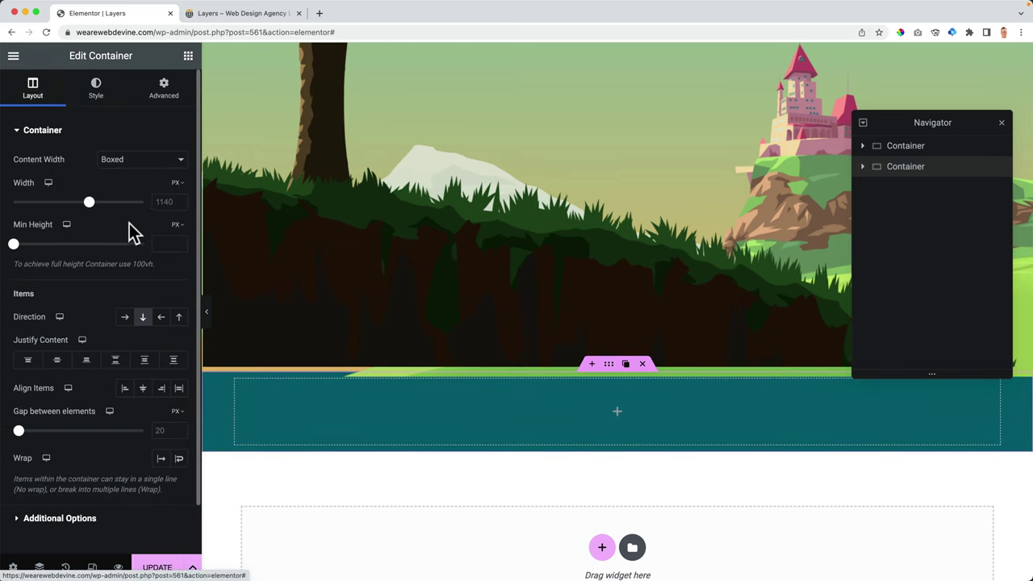
{"action": "left_click_drag", "start_coordinate": [13, 245], "coordinate": [45, 252]}
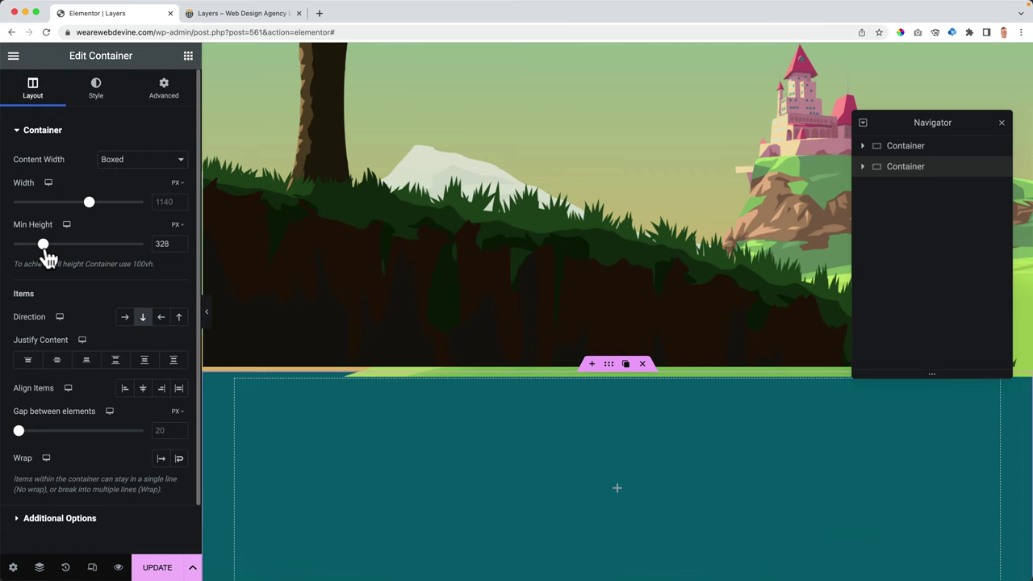
Set the new container's Z-Index to 50 so it sits above the image layers
{"action": "left_click", "coordinate": [160, 95]}
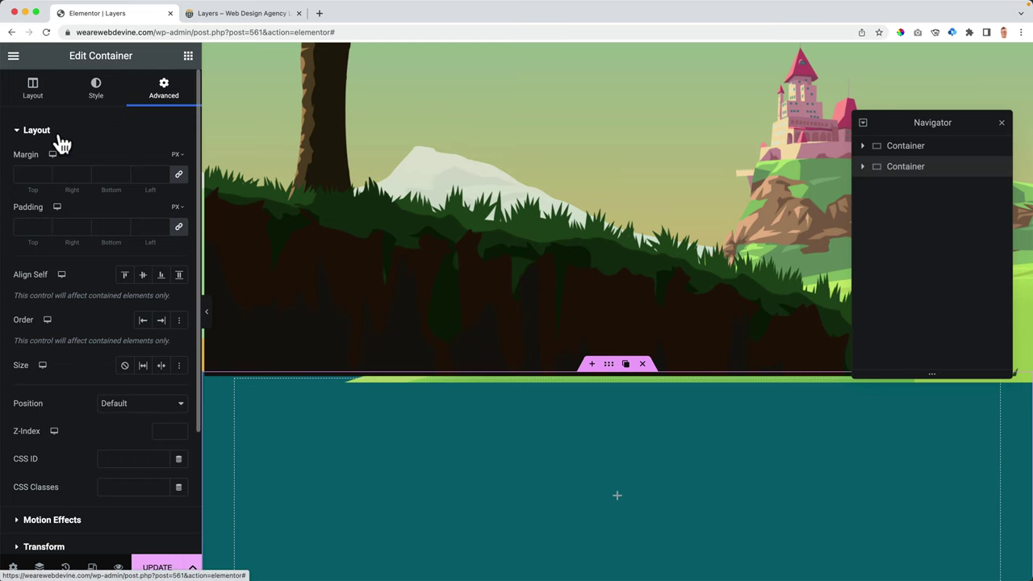
{"action": "left_click", "coordinate": [159, 433]}
{"action": "type", "text": "50"}
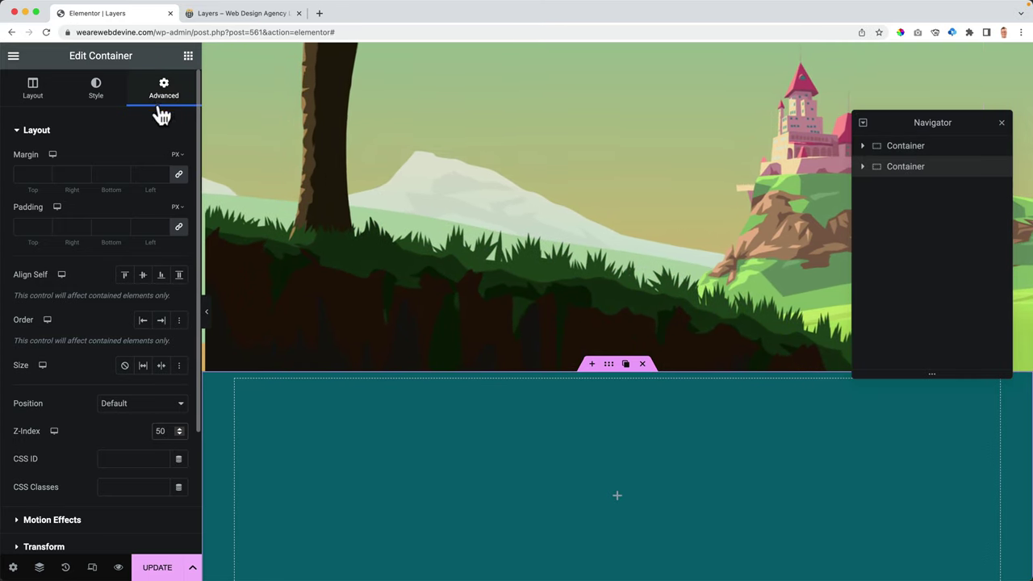
Set the new container's top margin to -30 px, keeping the other sides at 0
{"action": "left_click", "coordinate": [26, 174]}
{"action": "type", "text": "-14"}
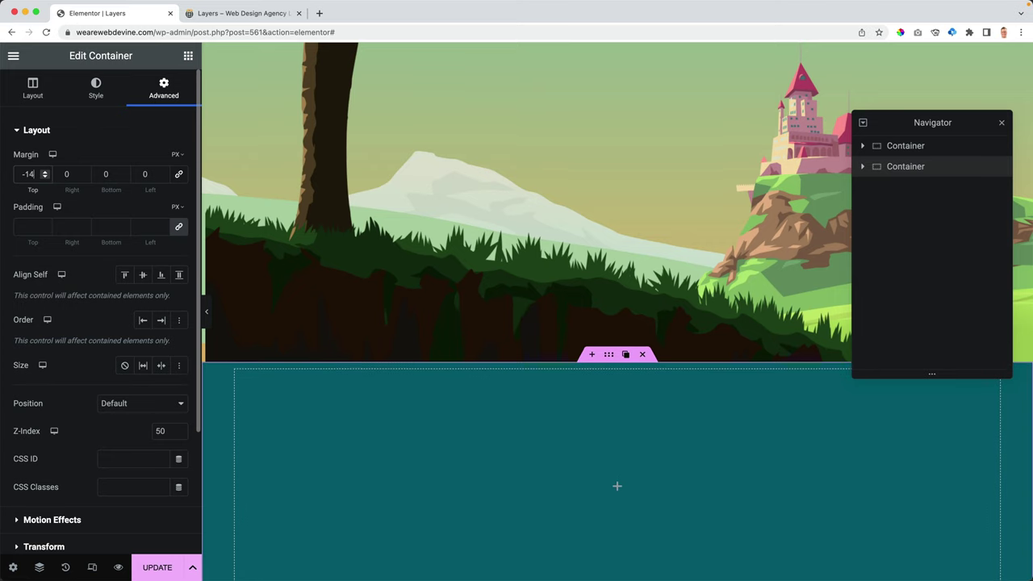
{"action": "key", "text": "Down"}
{"action": "key", "text": "Down"}
{"action": "key", "text": "Down"}
{"action": "key", "text": "Down"}
{"action": "key", "text": "Down"}
{"action": "key", "text": "Down"}
{"action": "key", "text": "Down"}
{"action": "key", "text": "Down"}
{"action": "key", "text": "Down"}
{"action": "key", "text": "Down"}
{"action": "key", "text": "Down"}
{"action": "key", "text": "Down"}
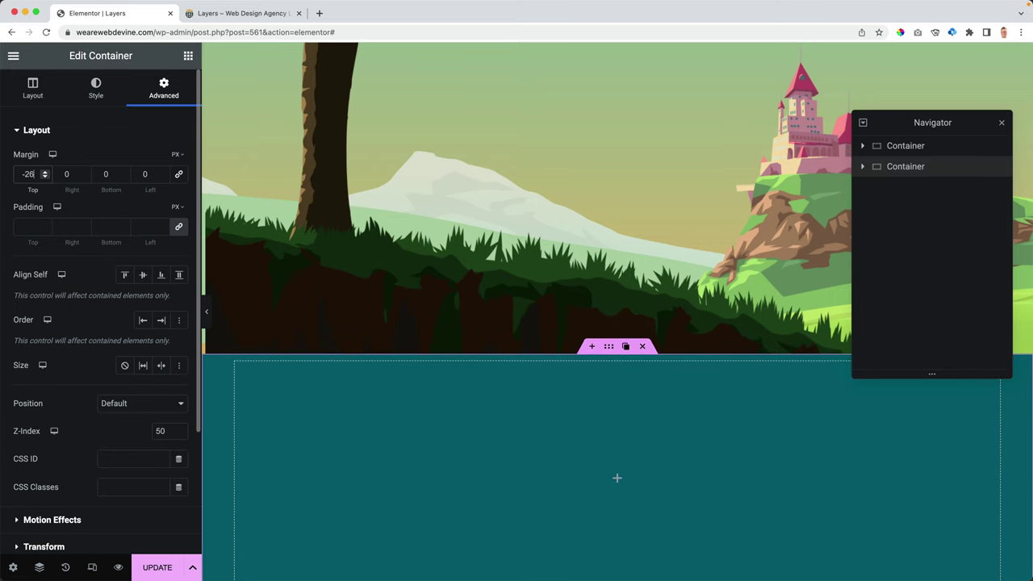
{"action": "key", "text": "Down"}
{"action": "key", "text": "Down"}
{"action": "key", "text": "Down"}
{"action": "key", "text": "Down"}
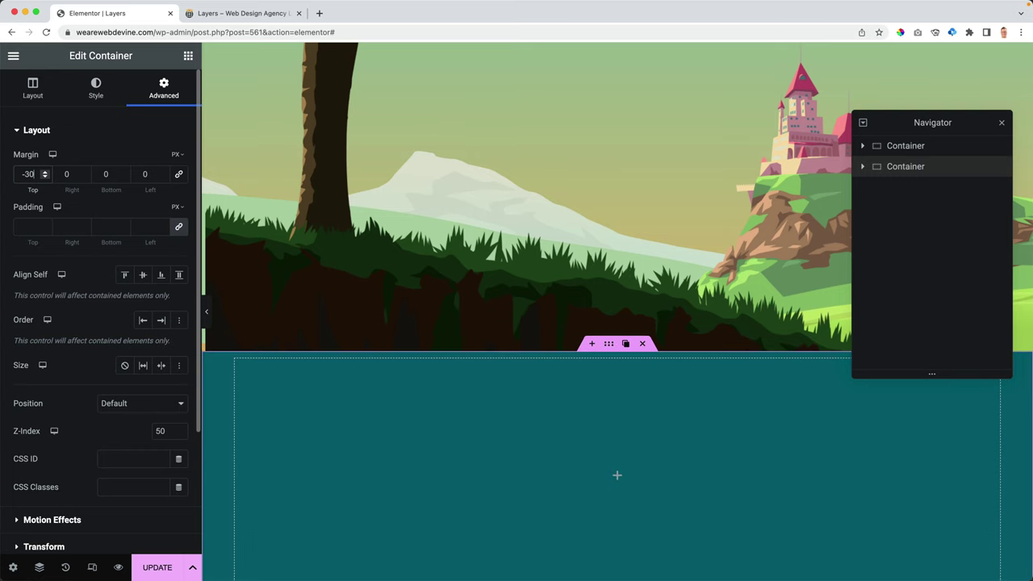
Examine how the teal container covers the lower edge of the scene in the page preview, then return to the Elementor editor
{"action": "left_click", "coordinate": [242, 14]}
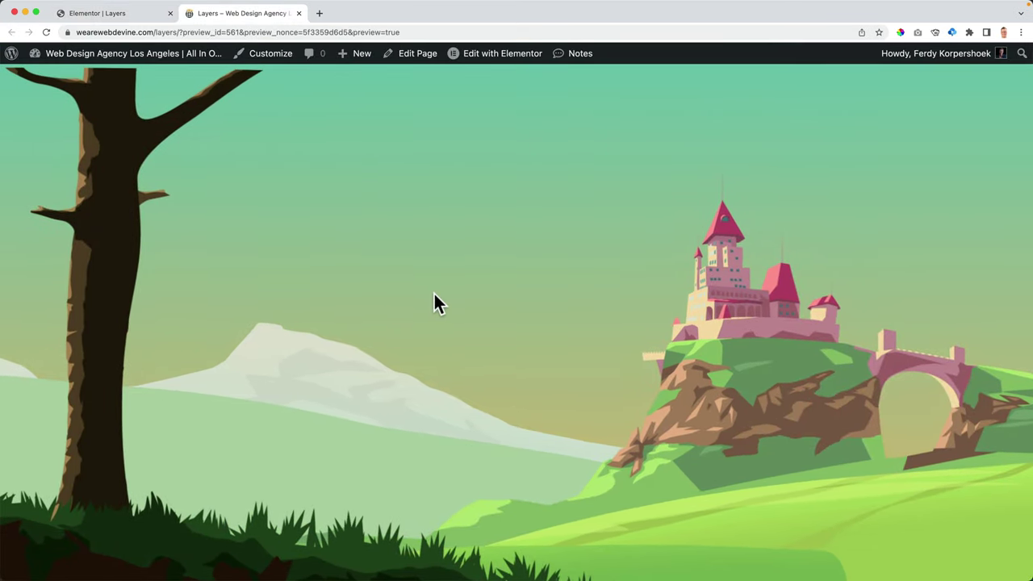
{"action": "scroll", "coordinate": [436, 291], "scroll_direction": "down", "scroll_amount": 5}
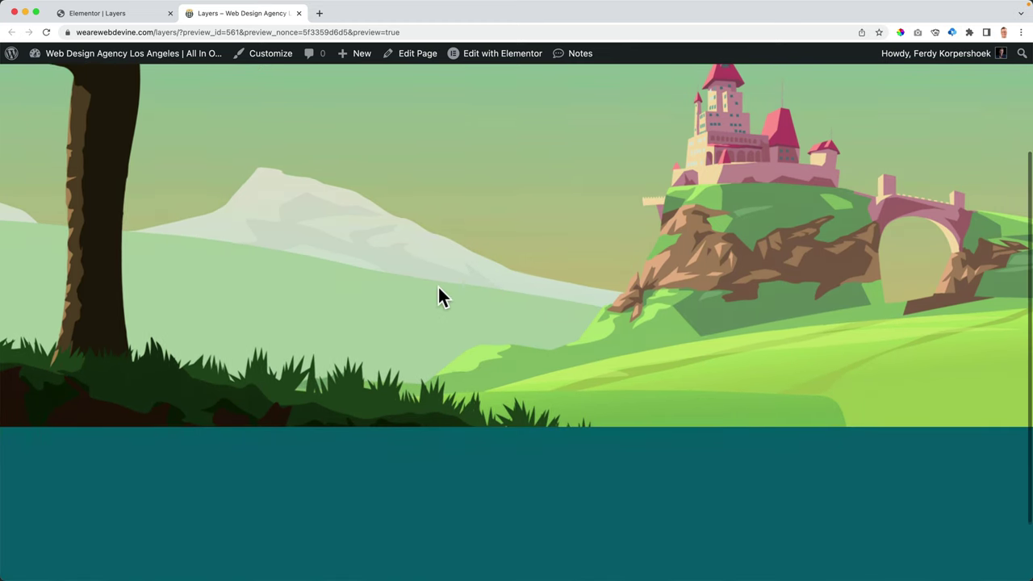
{"action": "scroll", "coordinate": [438, 295], "scroll_direction": "up", "scroll_amount": 5}
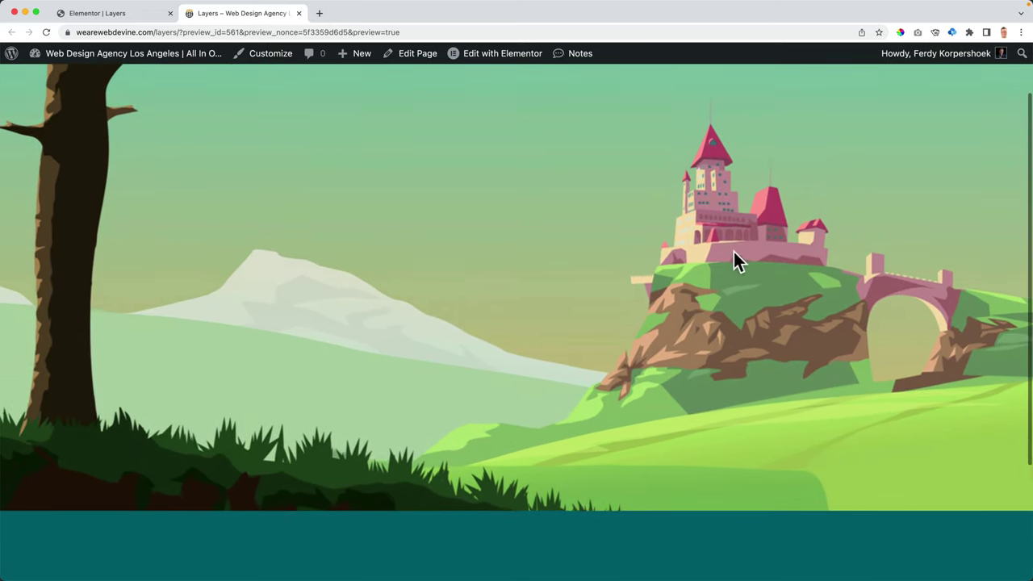
{"action": "scroll", "coordinate": [731, 258], "scroll_direction": "down", "scroll_amount": 3}
{"action": "scroll", "coordinate": [686, 249], "scroll_direction": "down", "scroll_amount": 1}
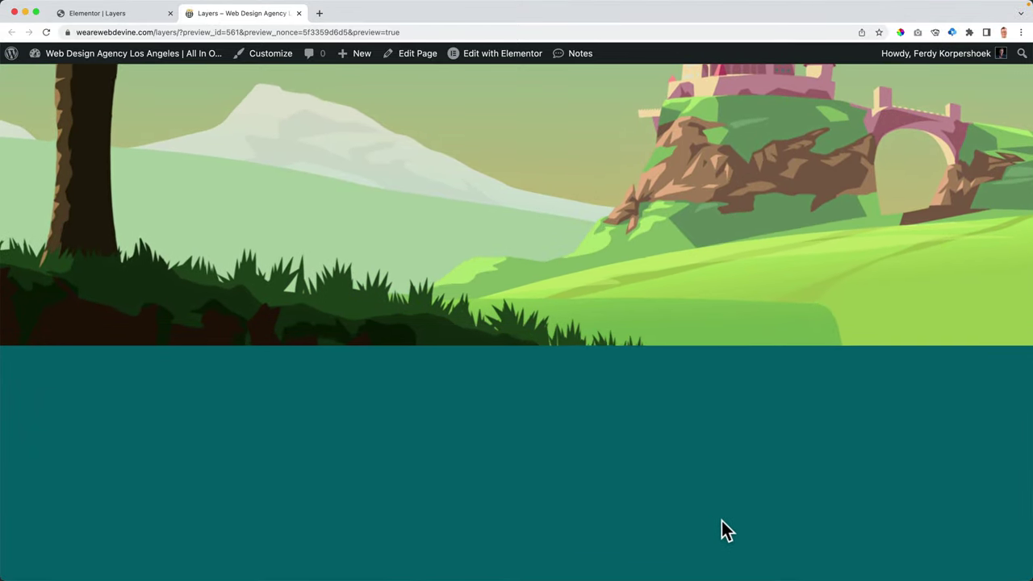
{"action": "scroll", "coordinate": [475, 255], "scroll_direction": "up", "scroll_amount": 3}
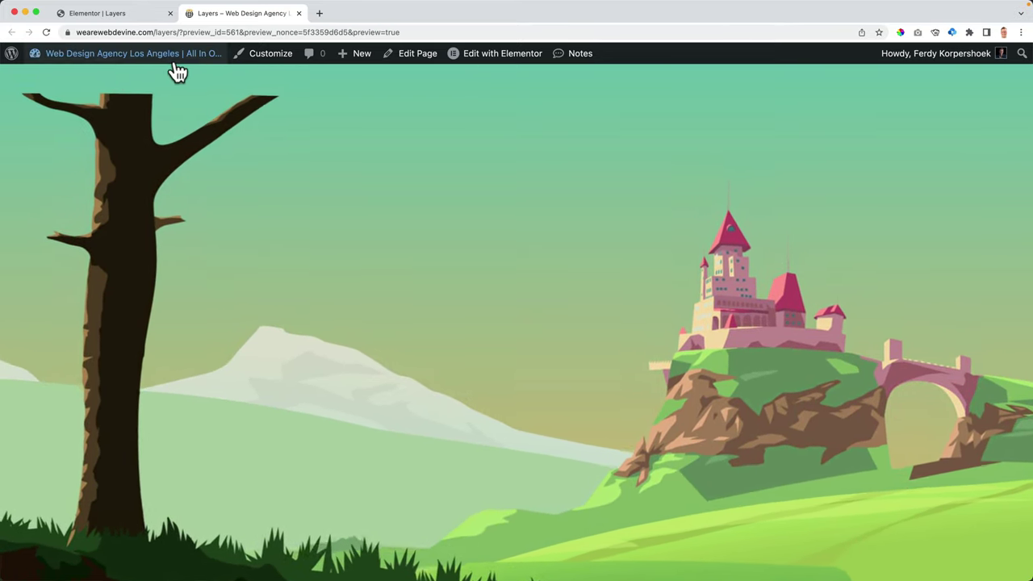
{"action": "mouse_move", "coordinate": [172, 71]}
{"action": "left_click", "coordinate": [144, 14]}
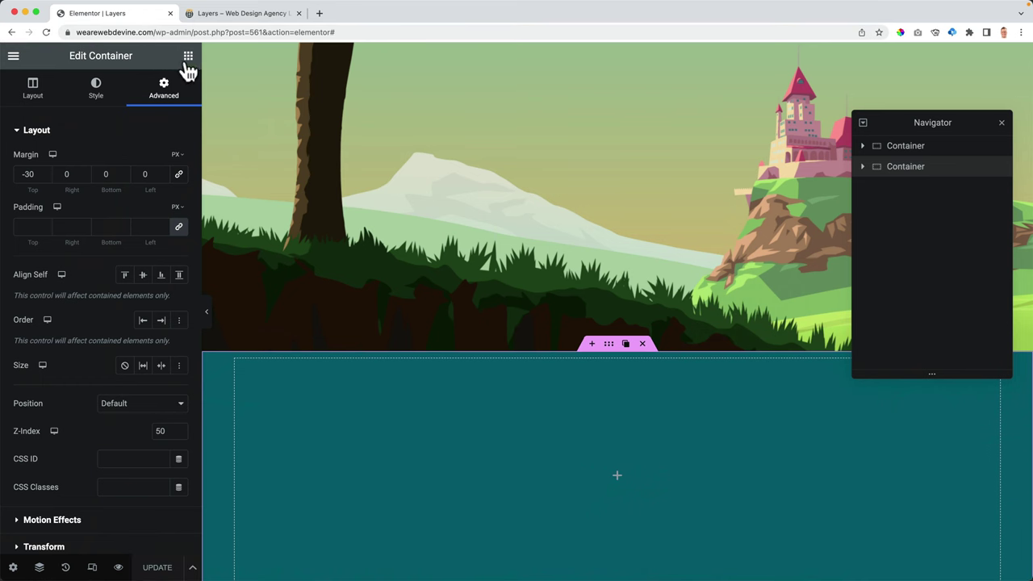
Find the Search Form widget and add it to the scene container between the Hill and Tree layers
{"action": "scroll", "coordinate": [686, 218], "scroll_direction": "up", "scroll_amount": 3}
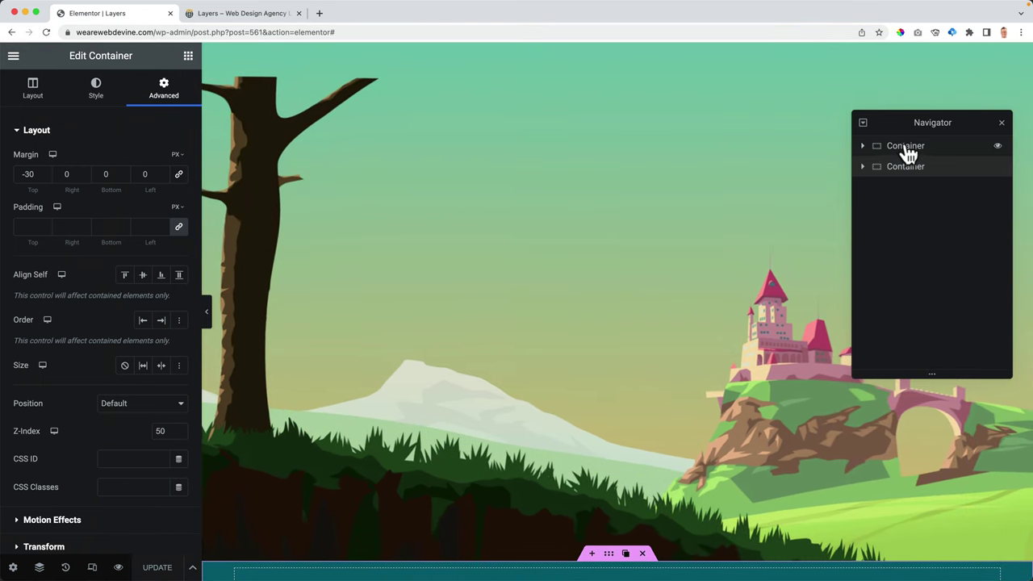
{"action": "left_click", "coordinate": [905, 146]}
{"action": "left_click", "coordinate": [189, 57]}
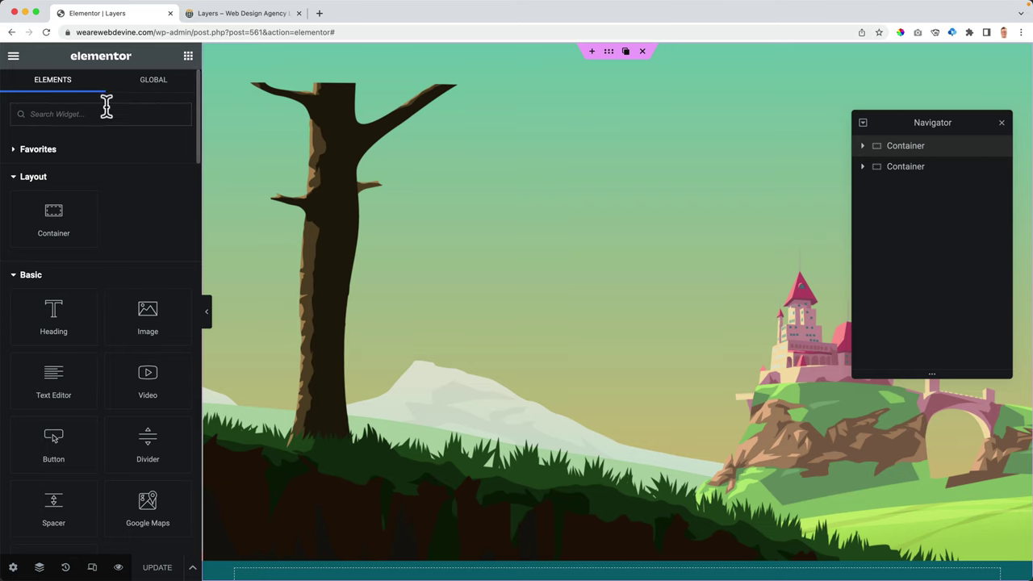
{"action": "type", "text": "s"}
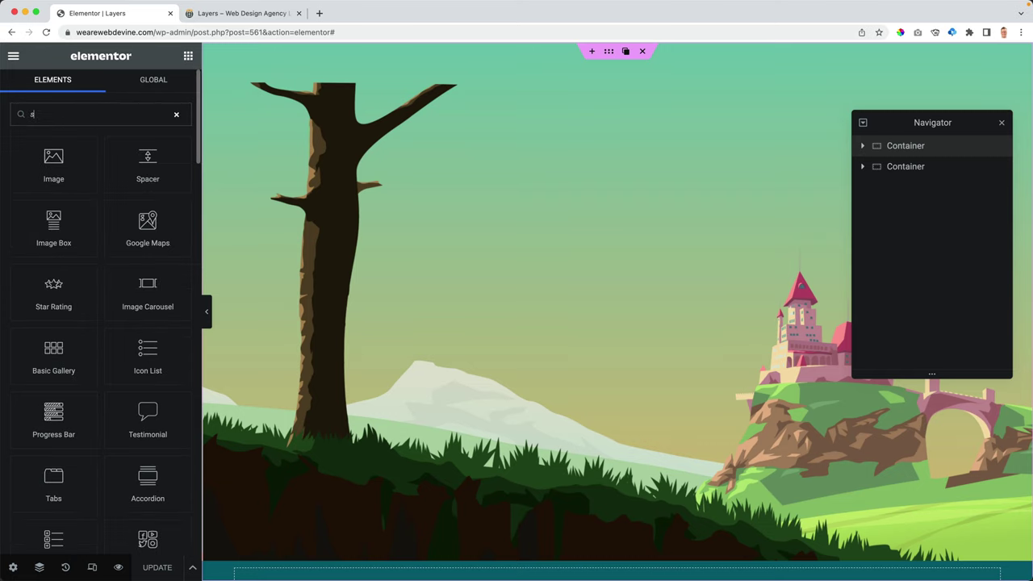
{"action": "type", "text": "earch"}
{"action": "left_click_drag", "start_coordinate": [63, 160], "coordinate": [692, 192]}
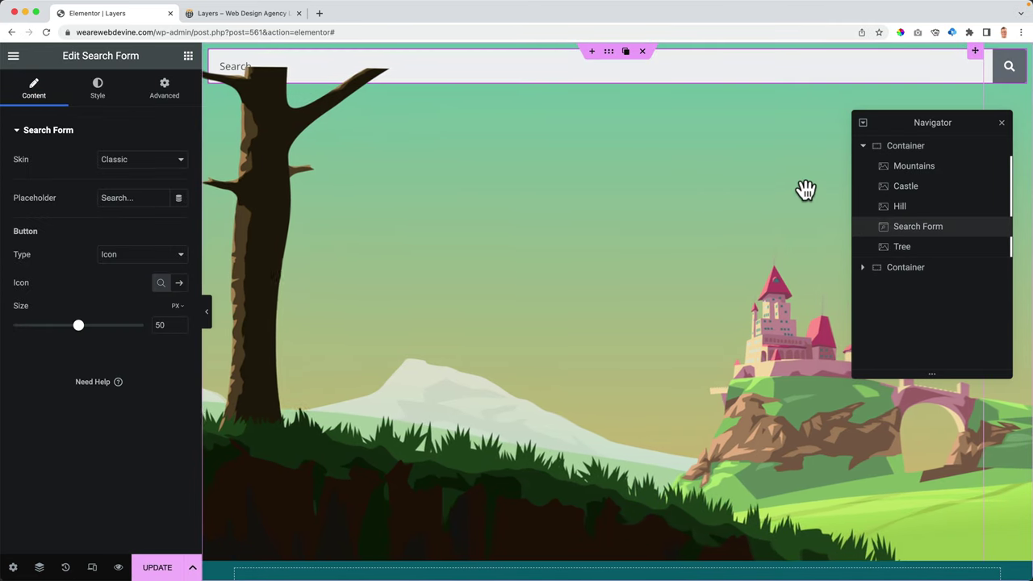
Center the scene container's contents with Justify Content and Align Items both set to center
{"action": "left_click", "coordinate": [904, 149]}
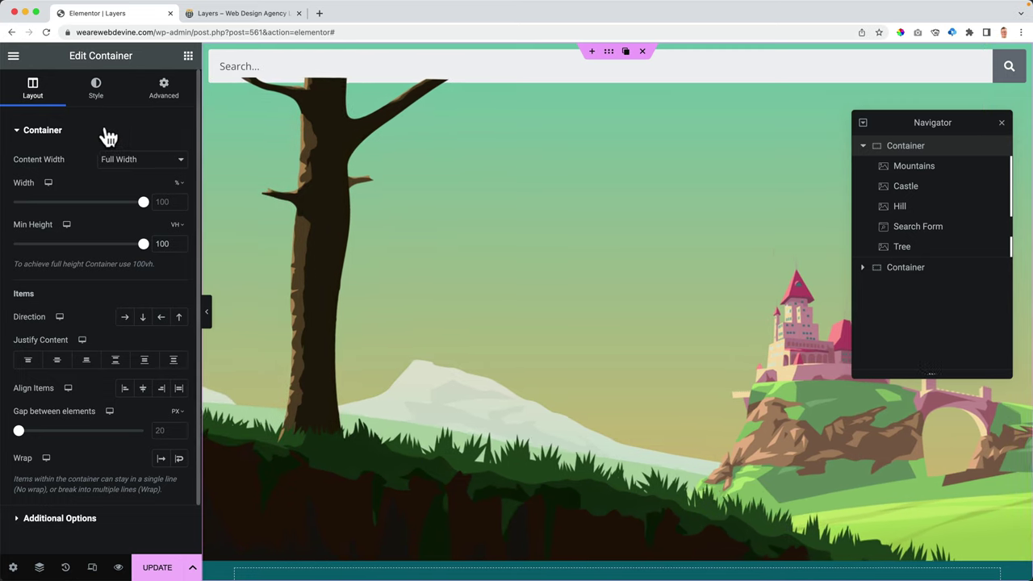
{"action": "left_click", "coordinate": [59, 362]}
{"action": "left_click", "coordinate": [144, 390]}
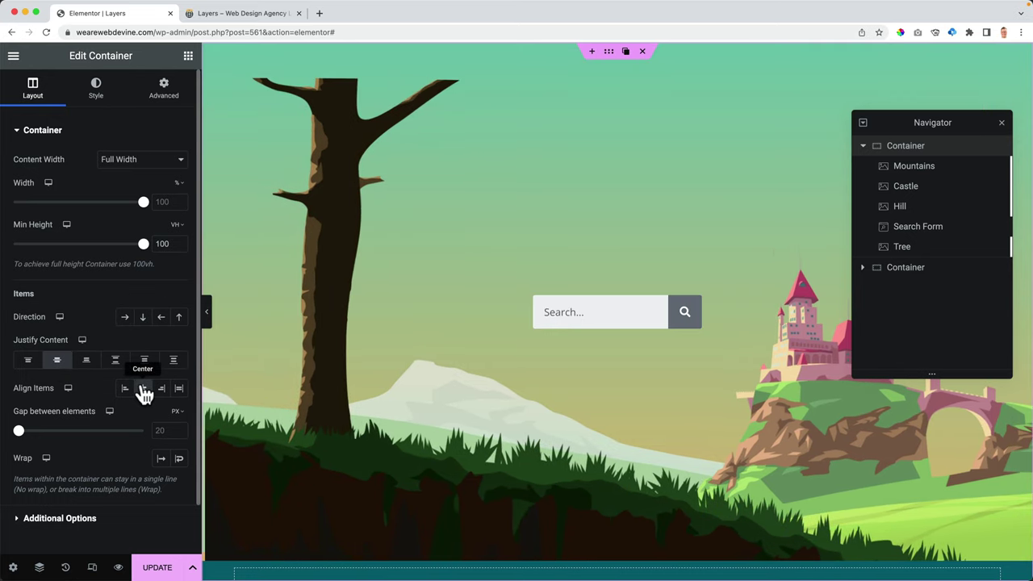
Round the Search Form with a border radius of about 33 px and set its button background to Theme Color Palette 2
{"action": "left_click", "coordinate": [915, 229]}
{"action": "left_click", "coordinate": [98, 93]}
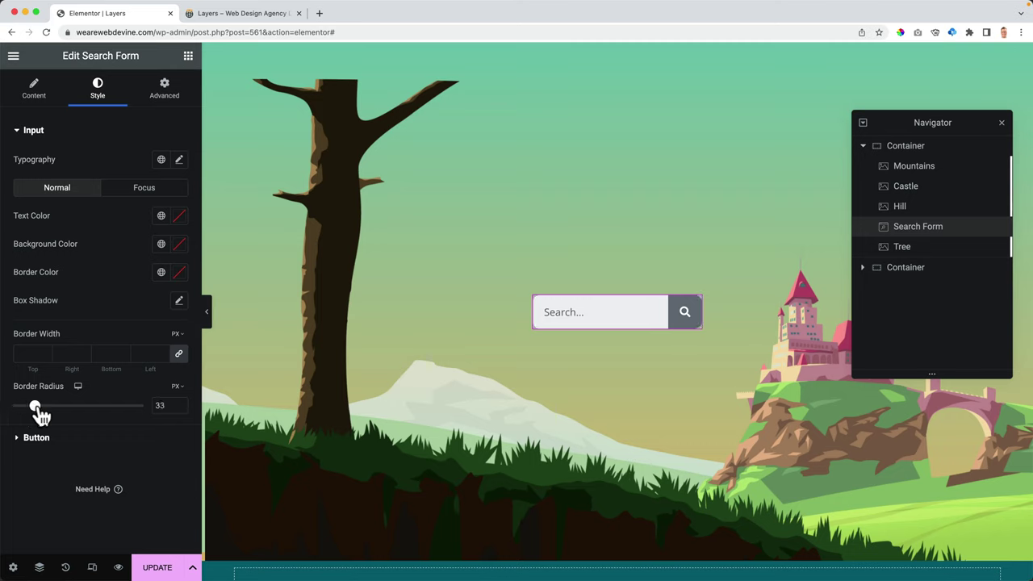
{"action": "left_click", "coordinate": [36, 437]}
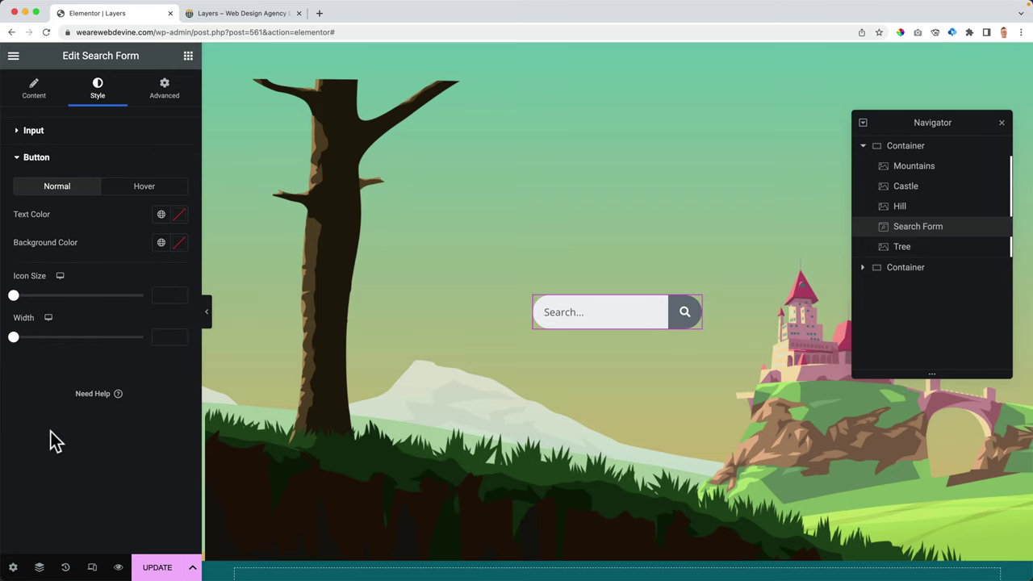
{"action": "left_click", "coordinate": [161, 244]}
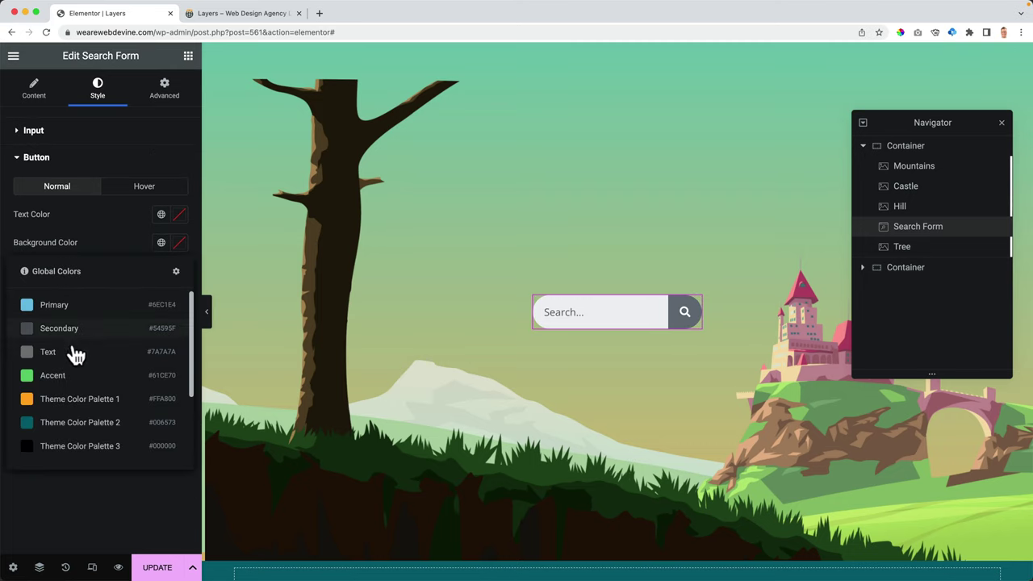
{"action": "left_click", "coordinate": [69, 426]}
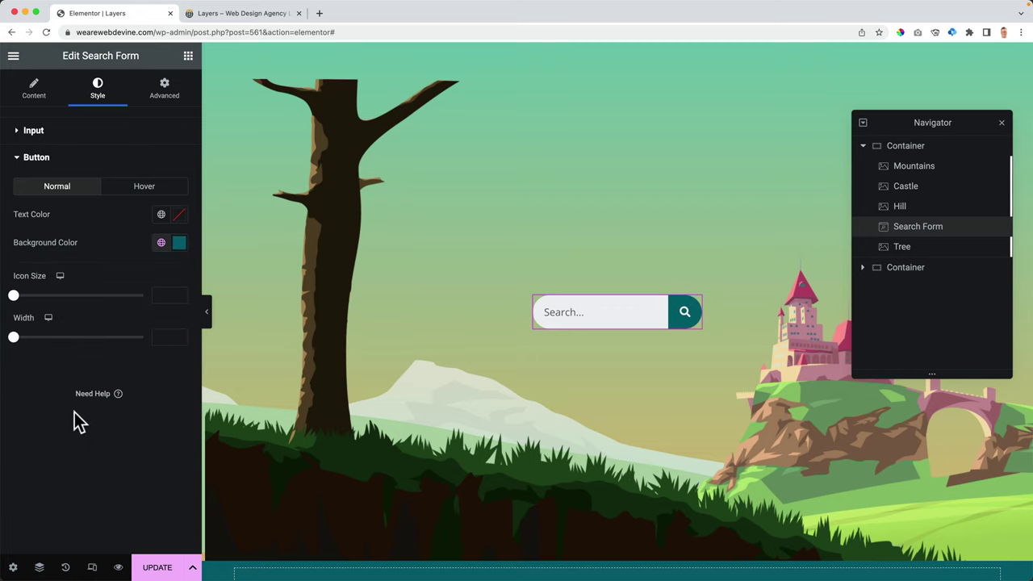
Set the search button's hover background to Theme Color Palette 1, update the page and check the preview
{"action": "left_click", "coordinate": [144, 187]}
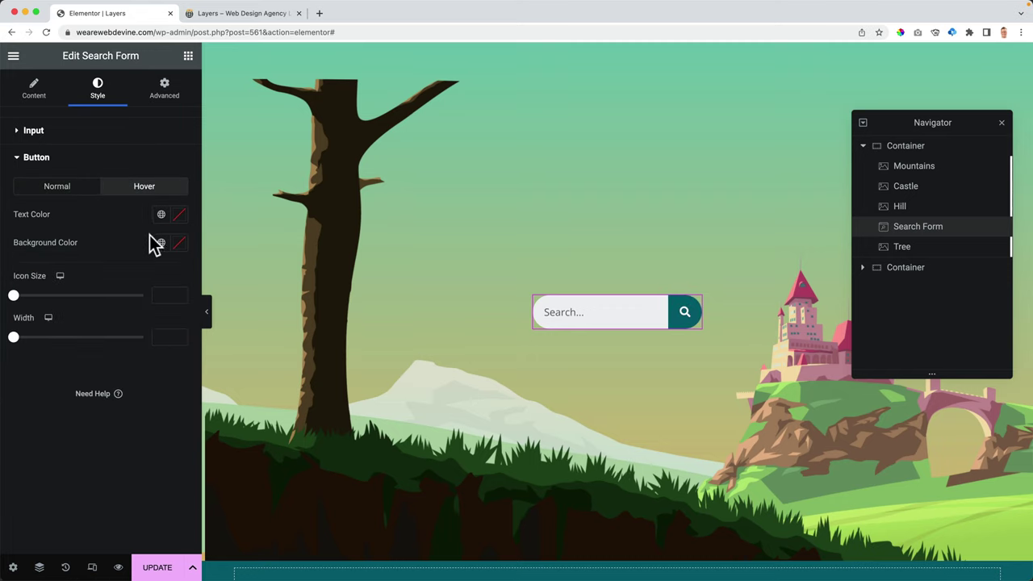
{"action": "left_click", "coordinate": [161, 243]}
{"action": "left_click", "coordinate": [77, 404]}
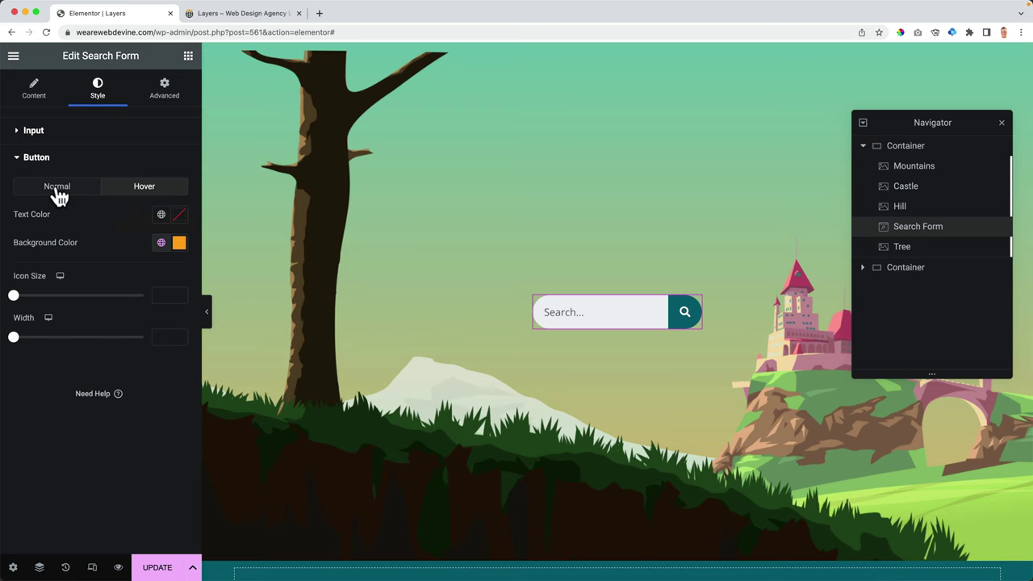
{"action": "left_click", "coordinate": [59, 194]}
{"action": "left_click", "coordinate": [161, 567]}
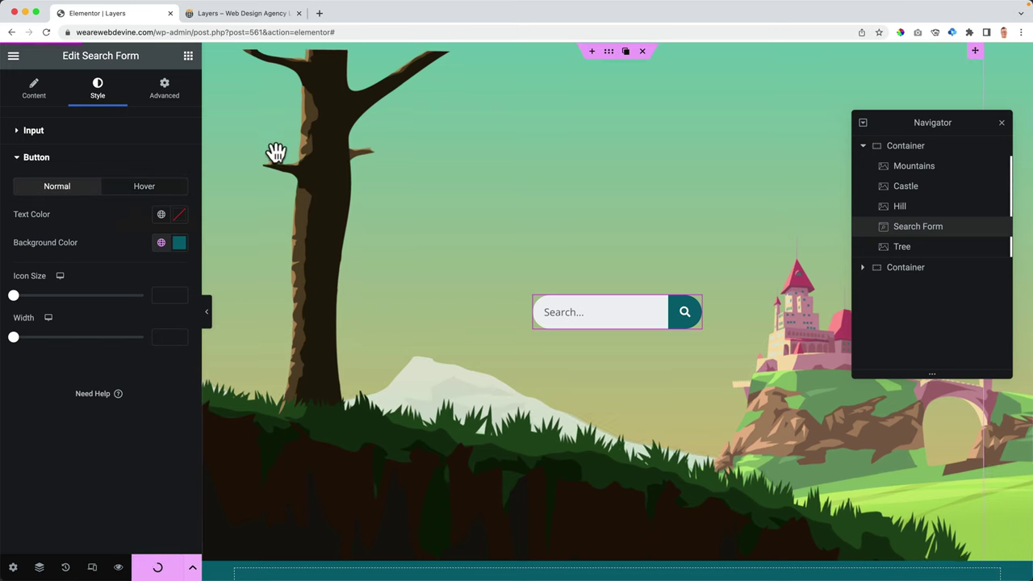
{"action": "left_click", "coordinate": [252, 15]}
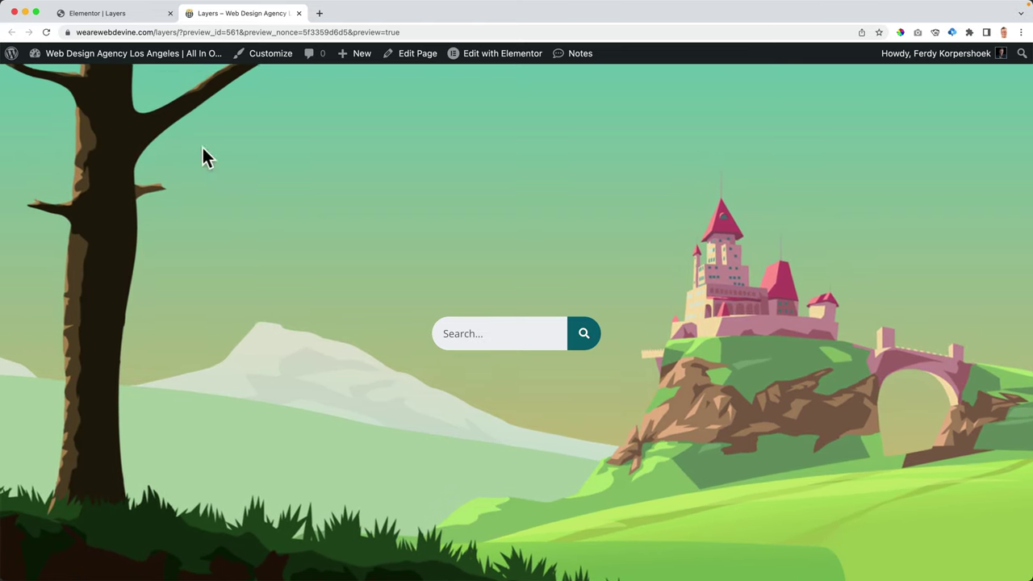
Set the Search Form's z-index to 99, update the page and test the search field and page scrolling in the preview
{"action": "left_click", "coordinate": [129, 14]}
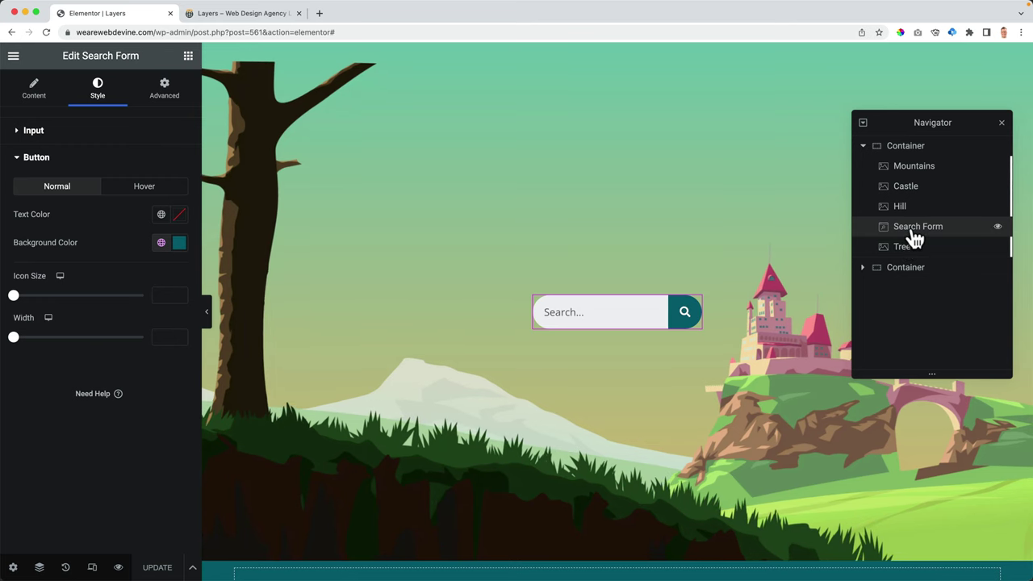
{"action": "left_click", "coordinate": [164, 90]}
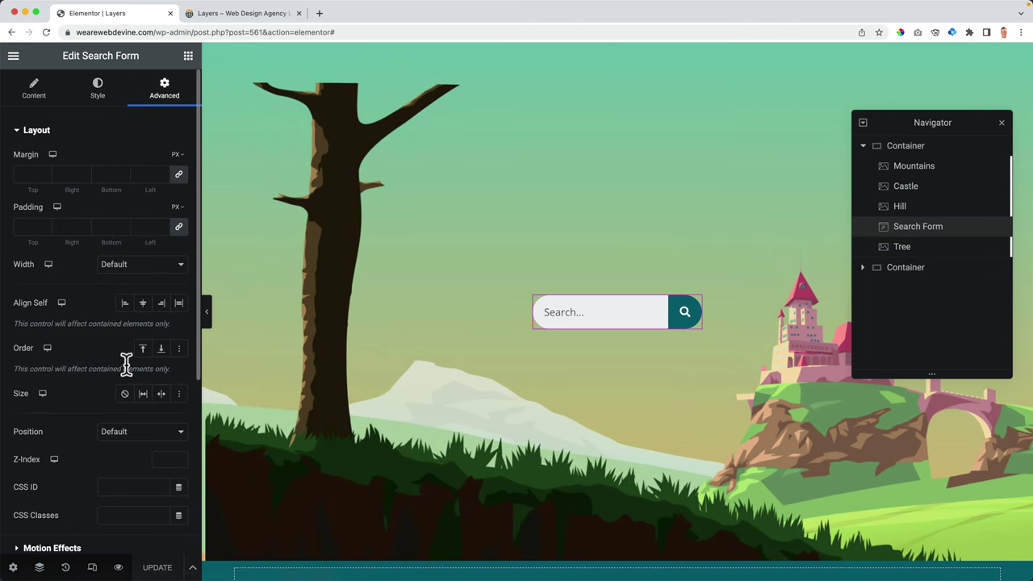
{"action": "scroll", "coordinate": [137, 379], "scroll_direction": "down", "scroll_amount": 2}
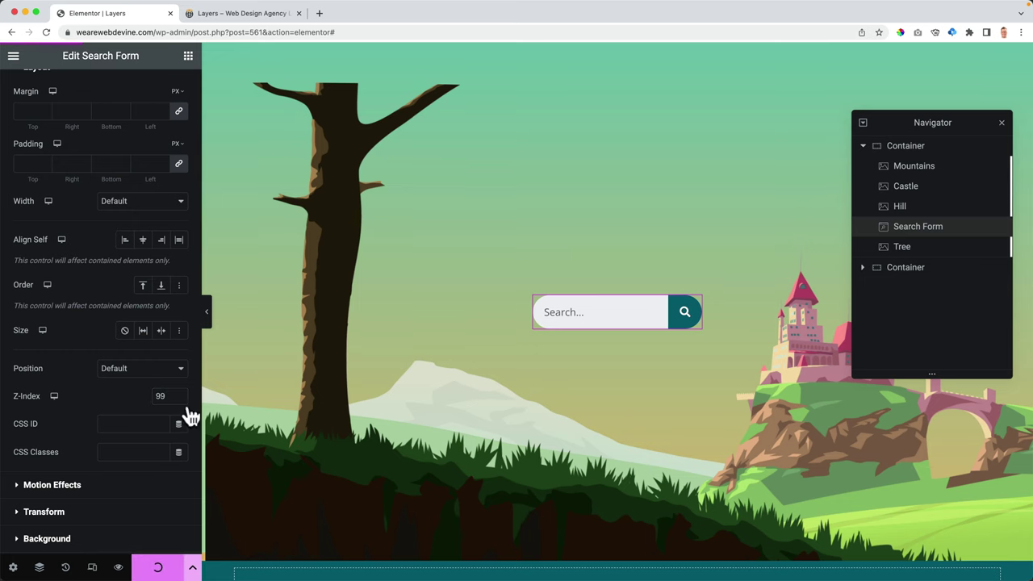
{"action": "left_click", "coordinate": [252, 14]}
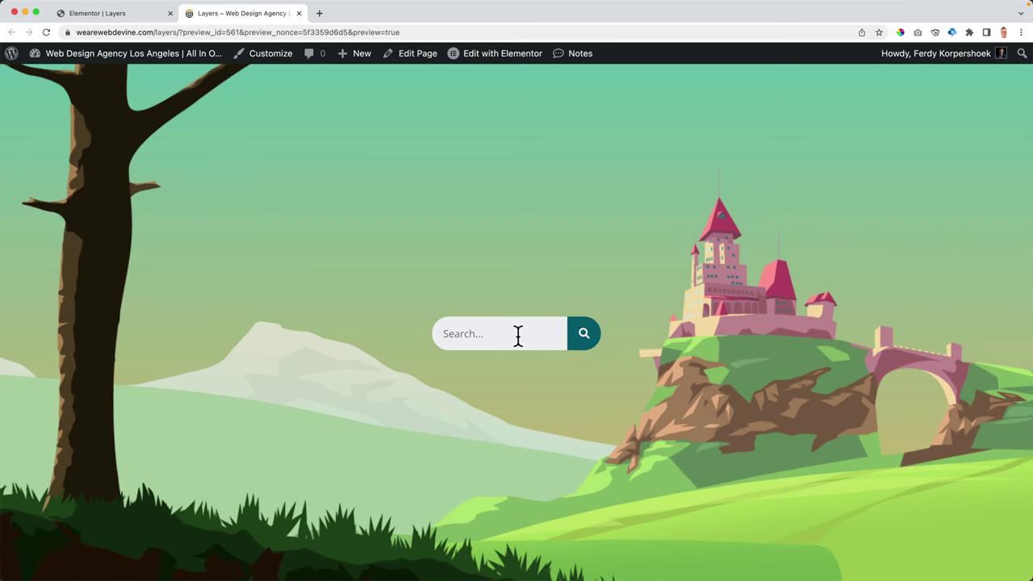
{"action": "left_click", "coordinate": [482, 333]}
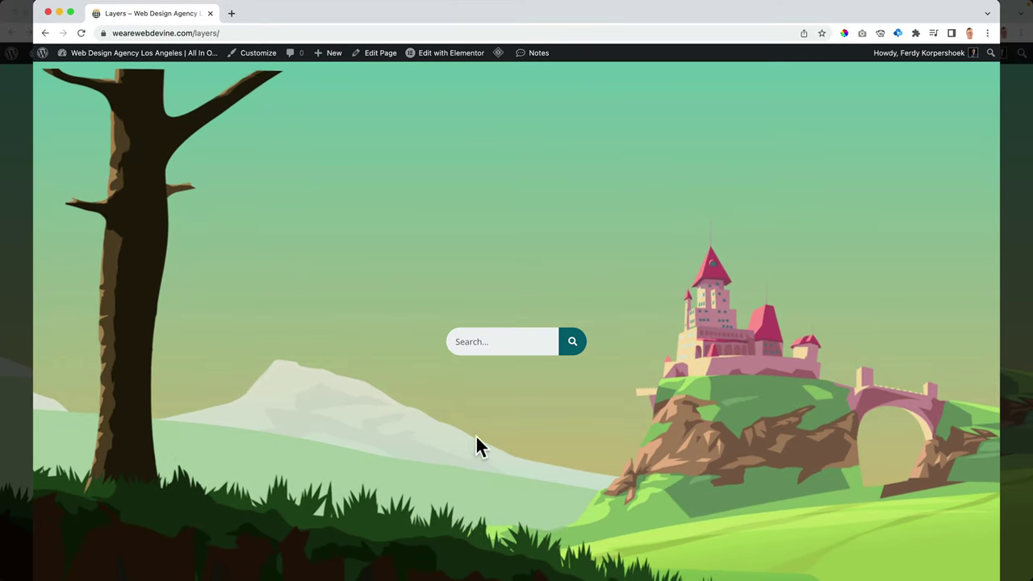
{"action": "scroll", "coordinate": [669, 258], "scroll_direction": "down", "scroll_amount": 3}
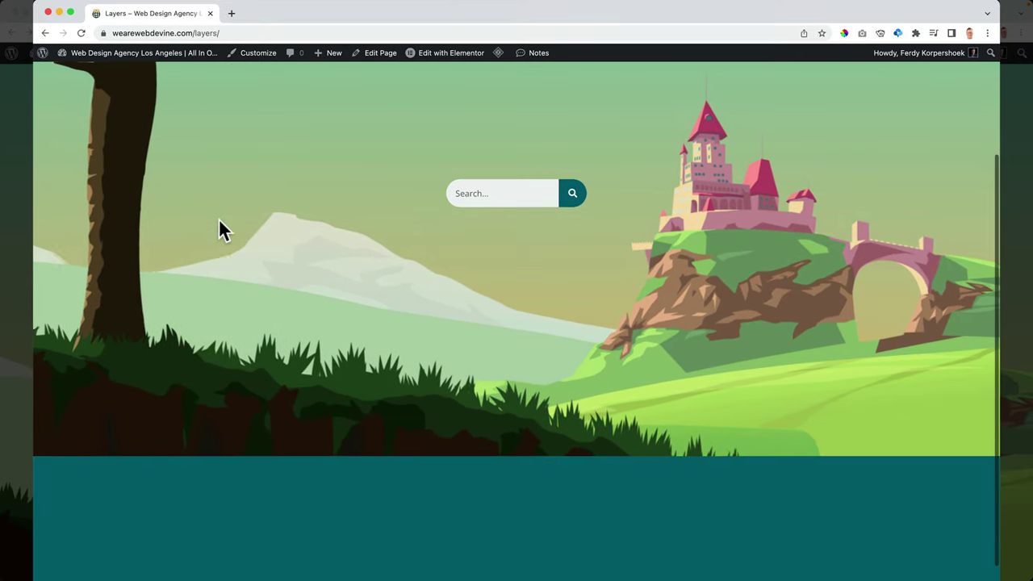
{"action": "scroll", "coordinate": [679, 339], "scroll_direction": "up", "scroll_amount": 2}
{"action": "scroll", "coordinate": [681, 332], "scroll_direction": "up", "scroll_amount": 1}
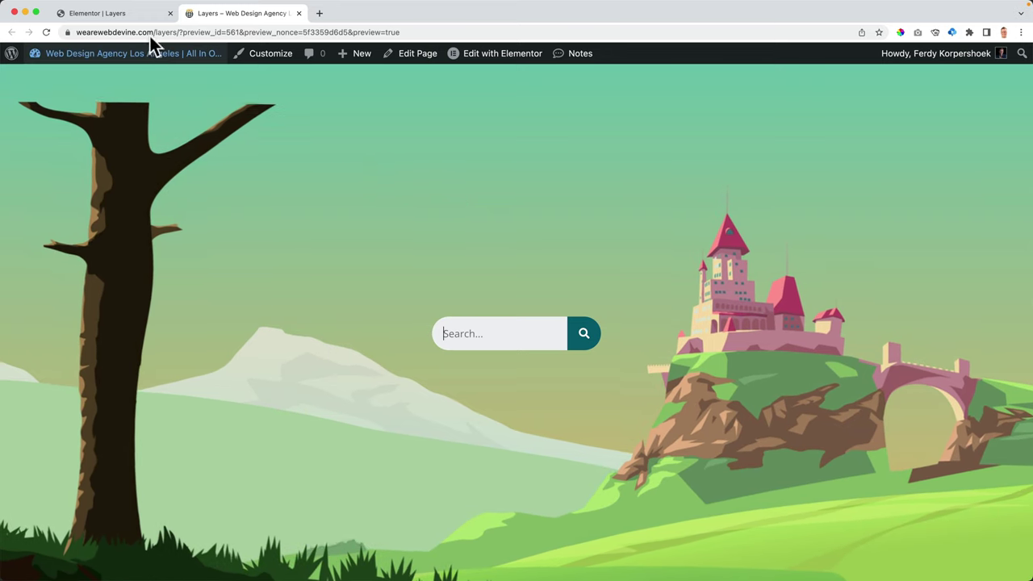
Hide the layered scene container on tablet portrait and mobile portrait through its responsive visibility settings
{"action": "left_click", "coordinate": [129, 14]}
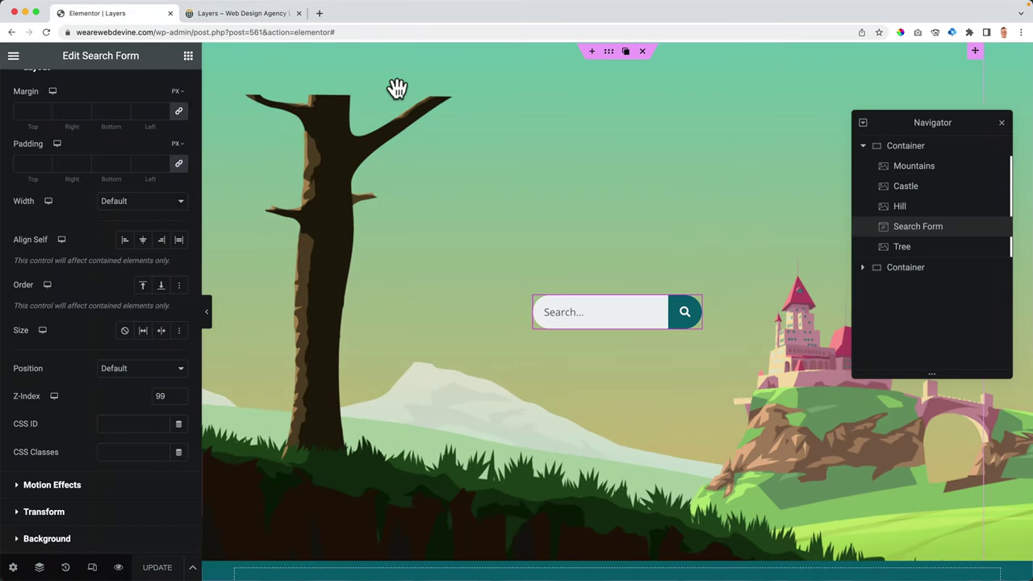
{"action": "left_click", "coordinate": [609, 53]}
{"action": "left_click", "coordinate": [161, 90]}
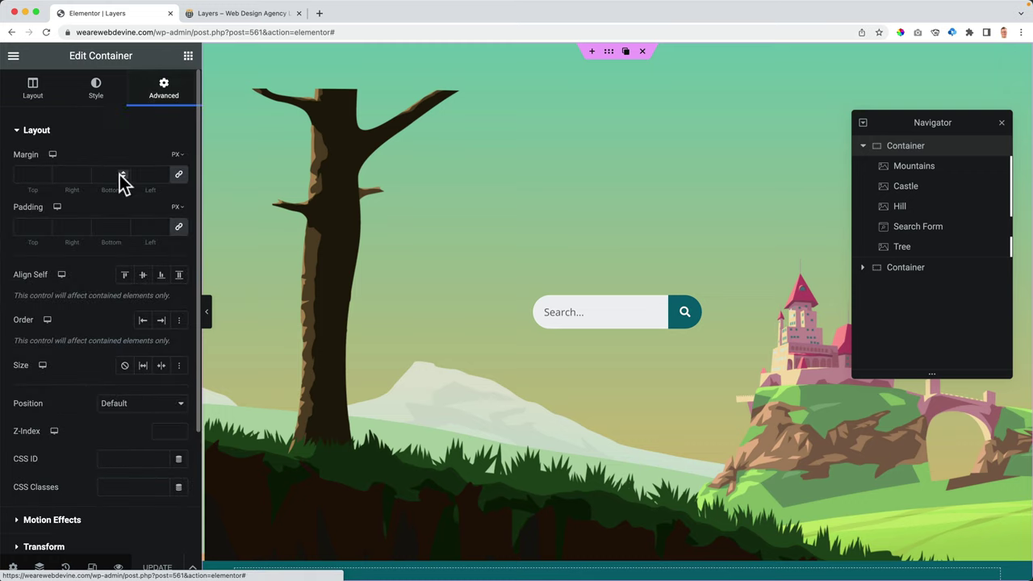
{"action": "left_click", "coordinate": [65, 137]}
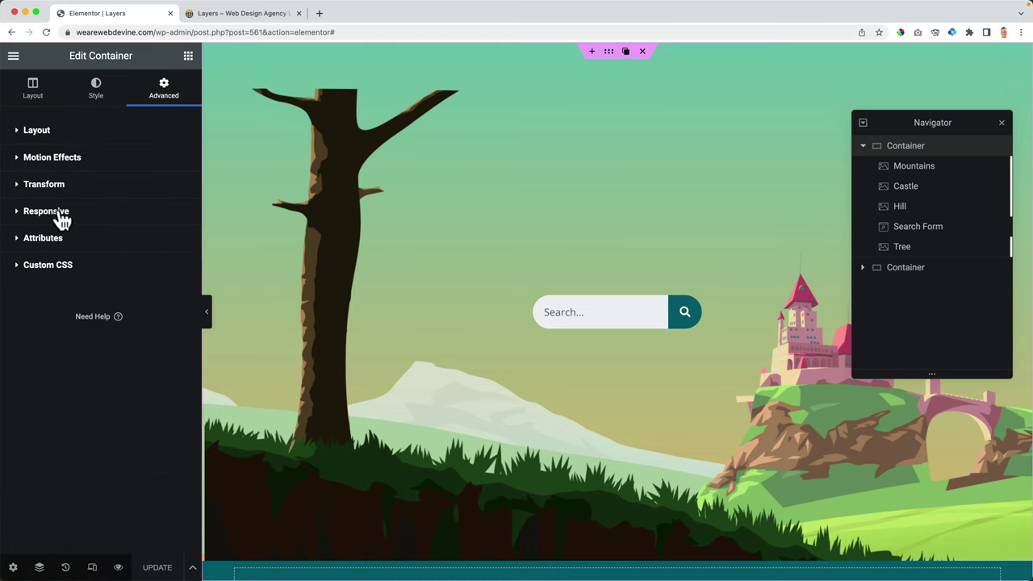
{"action": "left_click", "coordinate": [62, 218]}
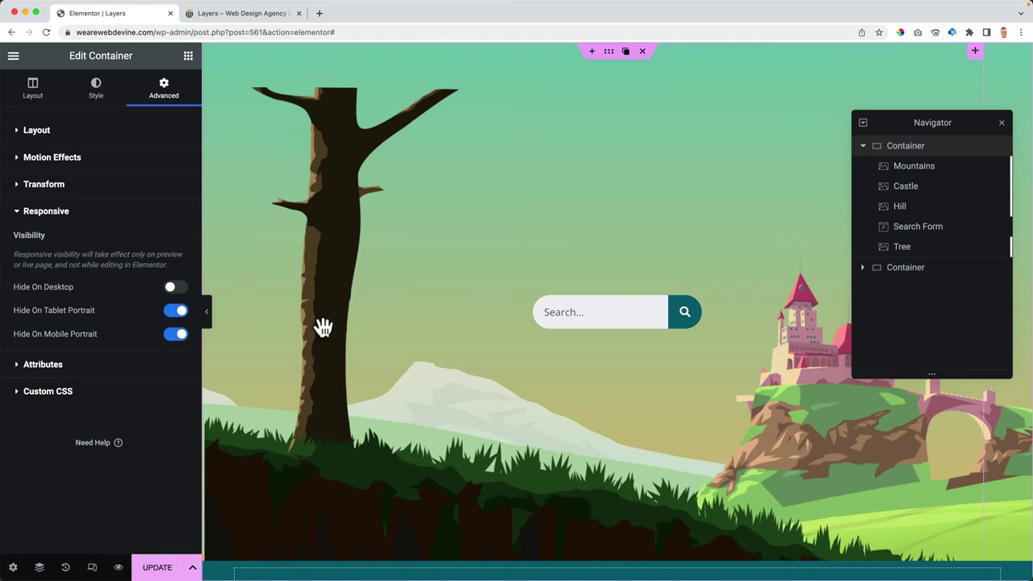
Add a new single-column container with downward direction below the teal container
{"action": "left_click", "coordinate": [862, 147]}
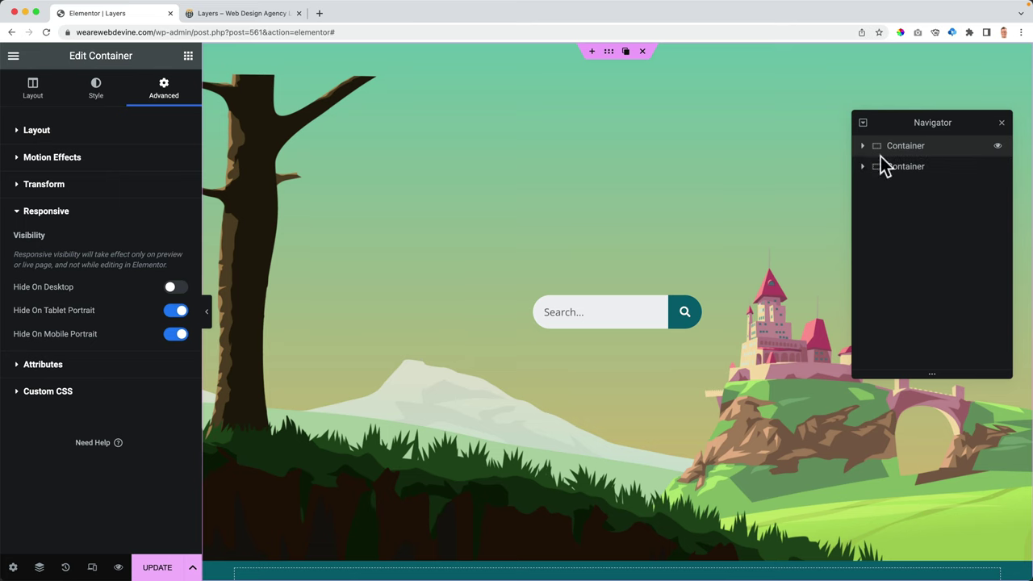
{"action": "left_click", "coordinate": [900, 169]}
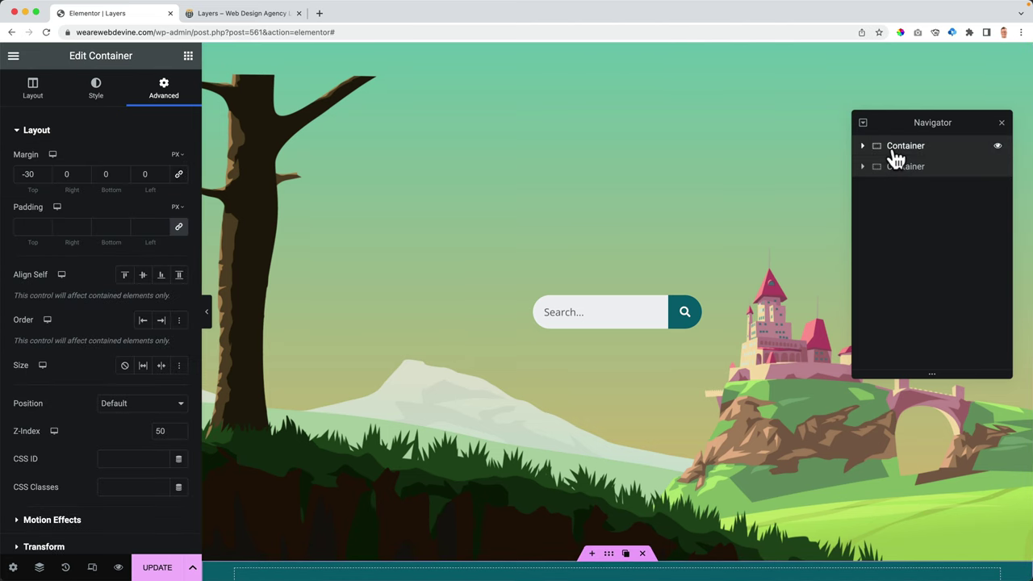
{"action": "scroll", "coordinate": [675, 335], "scroll_direction": "down", "scroll_amount": 5}
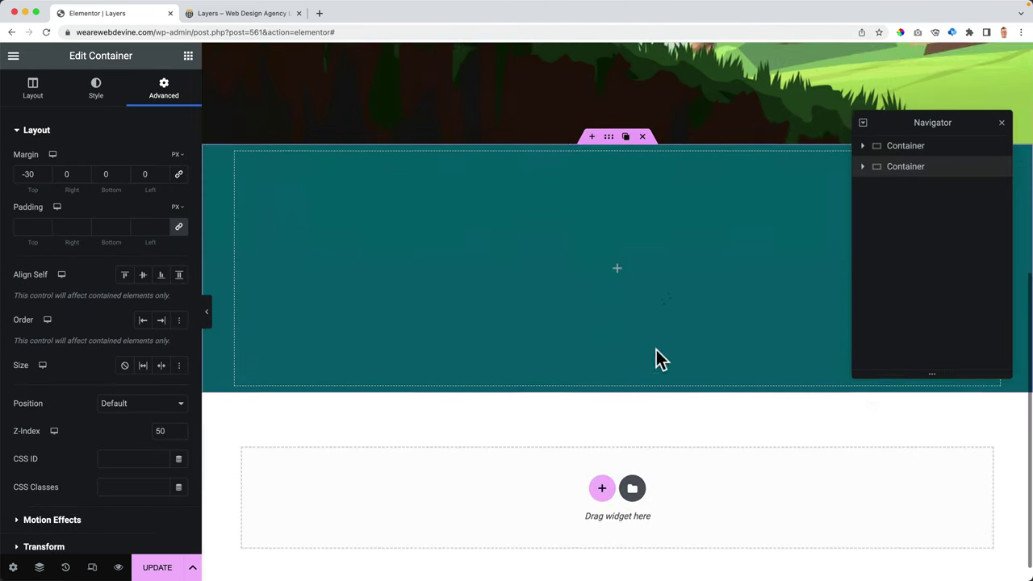
{"action": "left_click", "coordinate": [602, 468]}
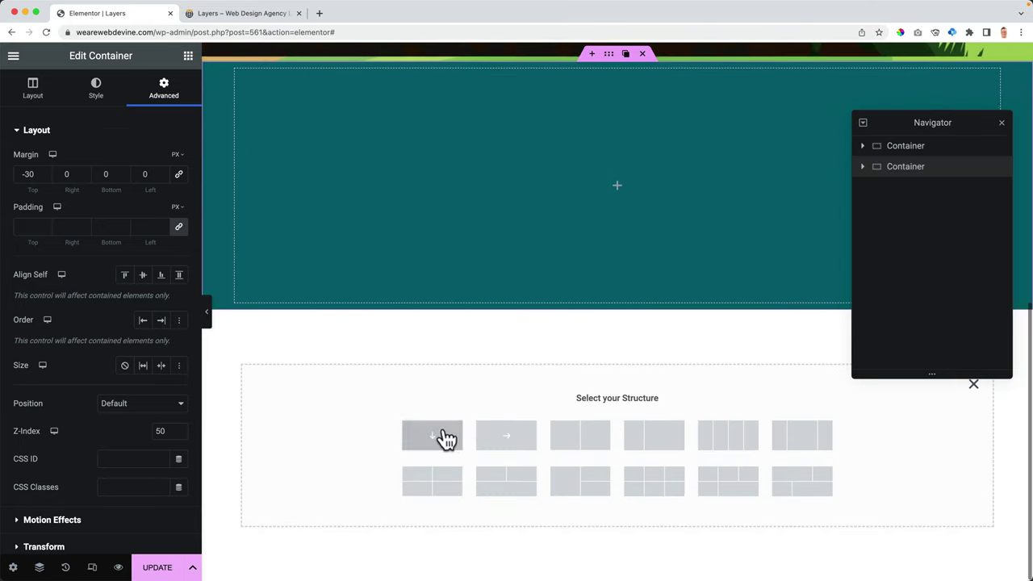
{"action": "left_click", "coordinate": [442, 436]}
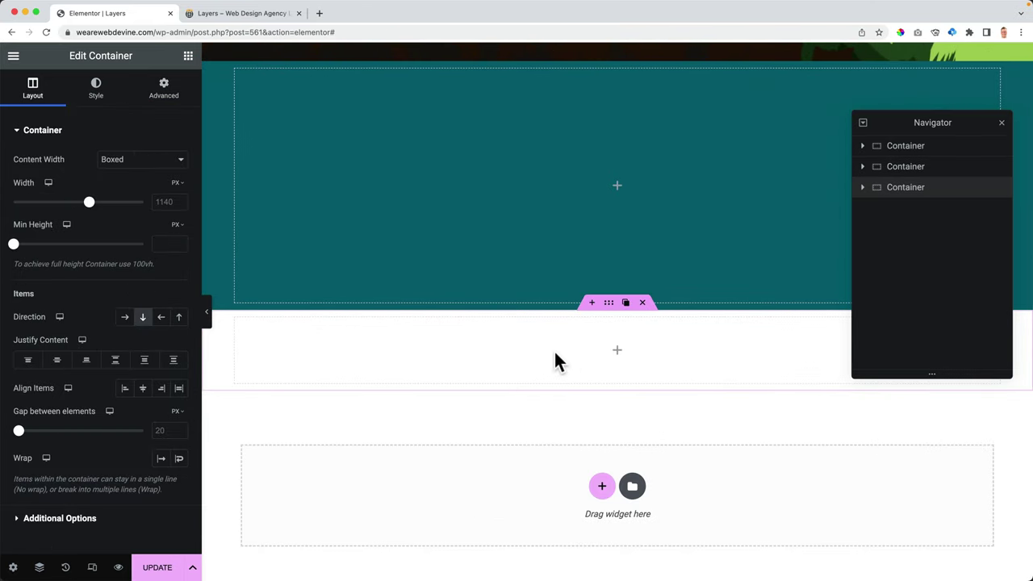
Switch to Finder, preview original_size.jpg and open it in Photoshop
{"action": "mouse_move", "coordinate": [563, 578]}
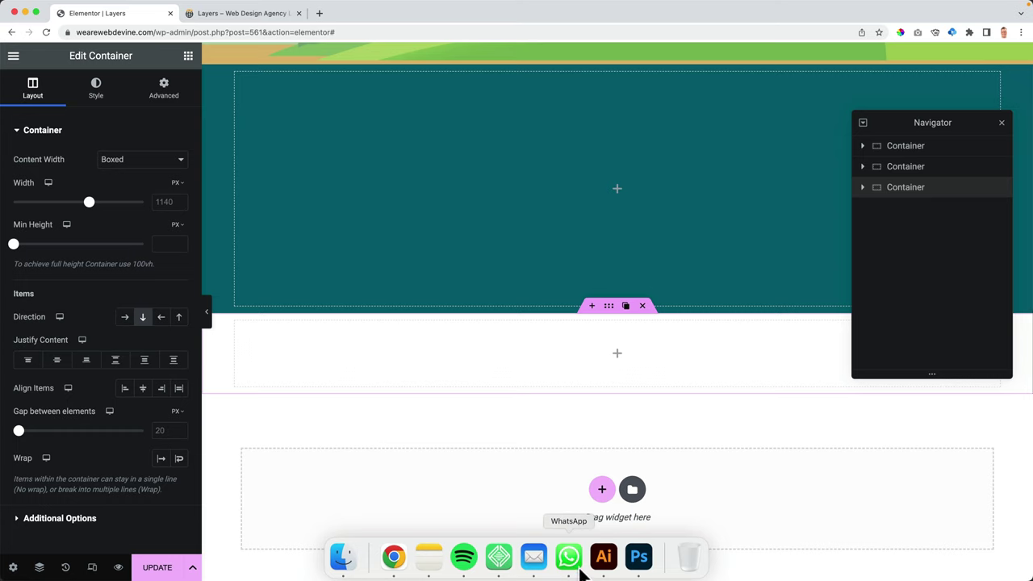
{"action": "left_click", "coordinate": [637, 558]}
{"action": "left_click", "coordinate": [343, 557]}
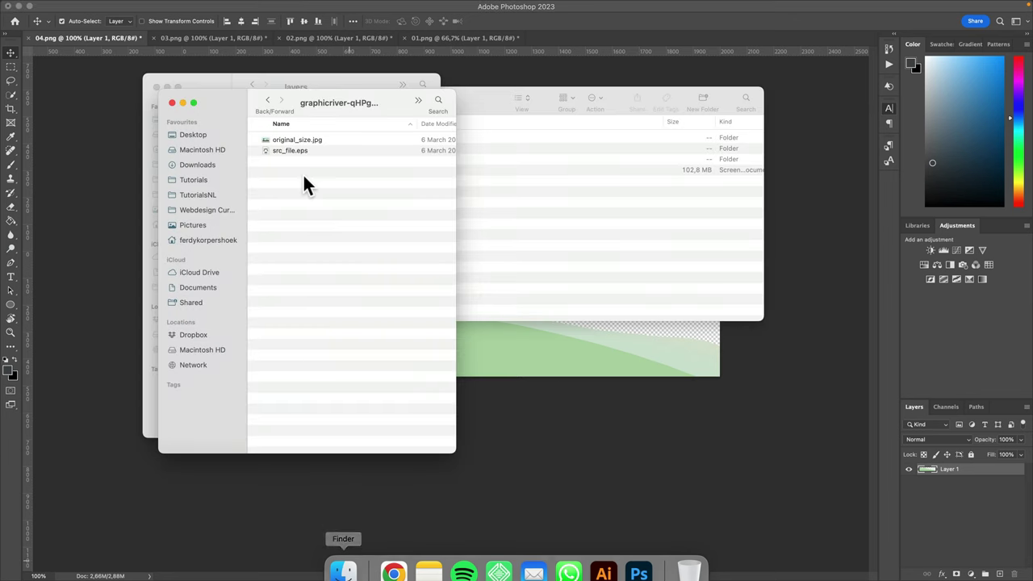
{"action": "key", "text": "space"}
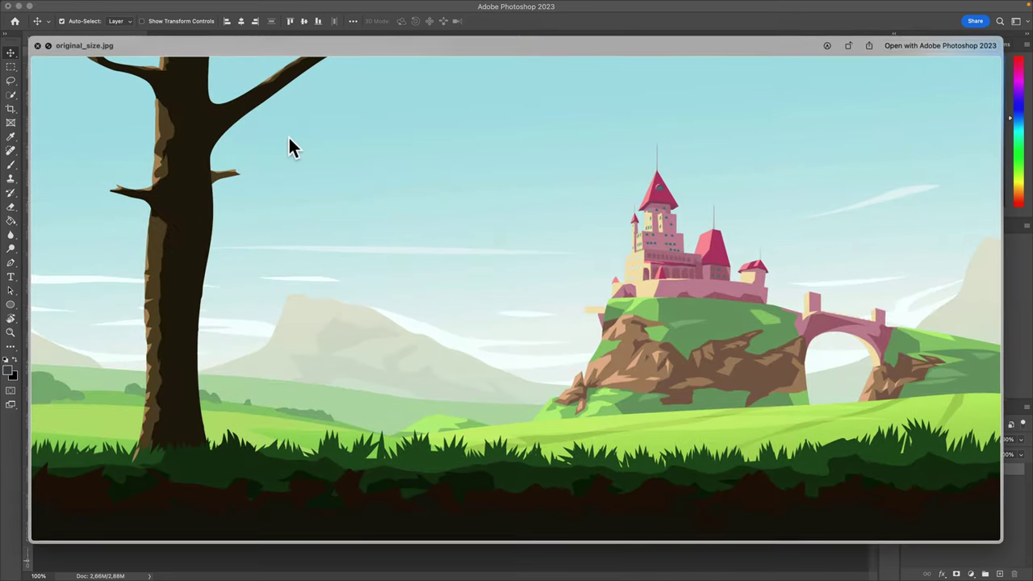
{"action": "key", "text": "space"}
{"action": "double_click", "coordinate": [289, 139]}
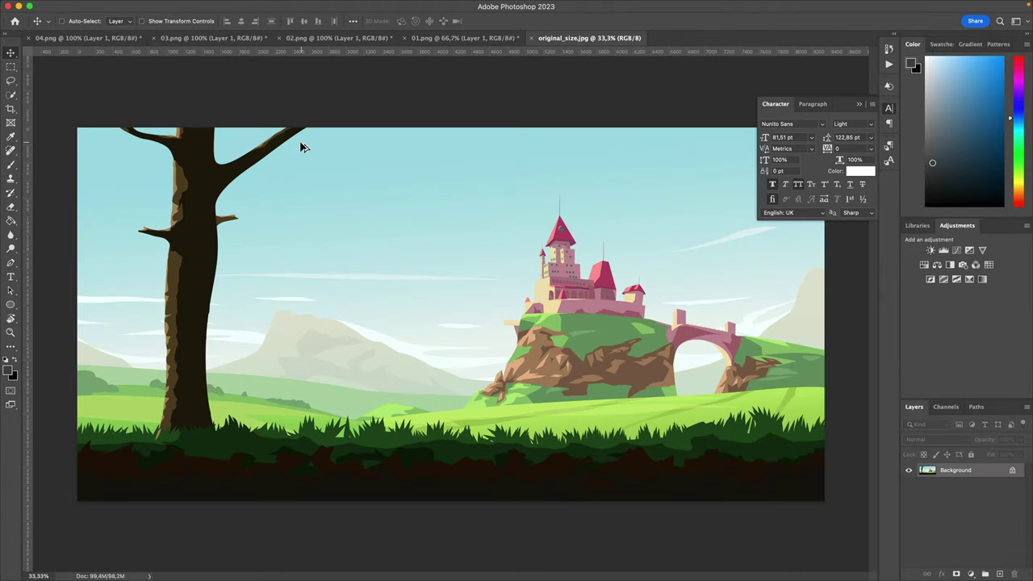
Export the image for web as a 1920 by 960 px JPEG named bg.jpg on the Desktop
{"action": "key", "text": "super+alt+shift+s"}
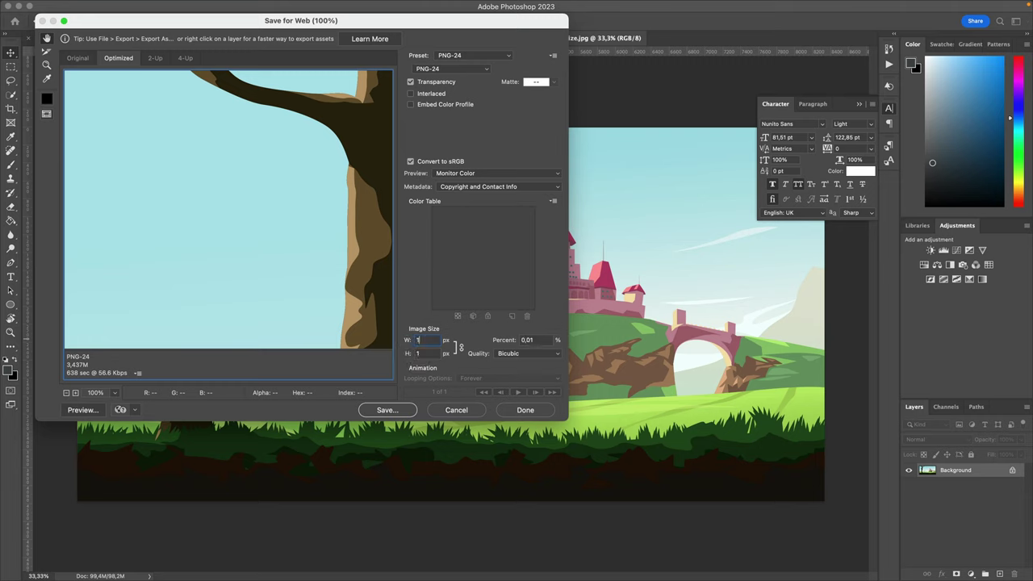
{"action": "double_click", "coordinate": [426, 354]}
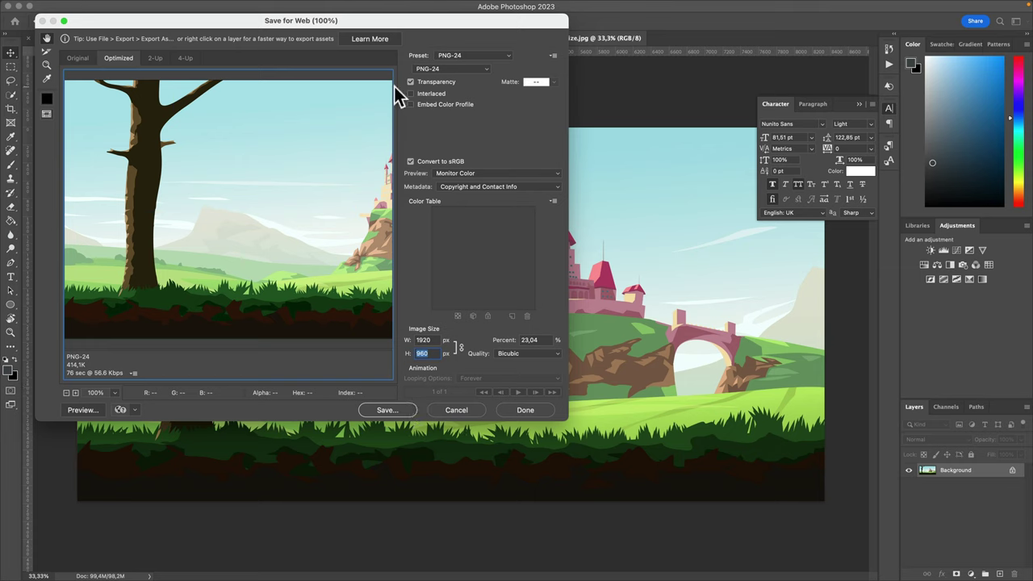
{"action": "left_click", "coordinate": [435, 49]}
{"action": "left_click", "coordinate": [386, 411]}
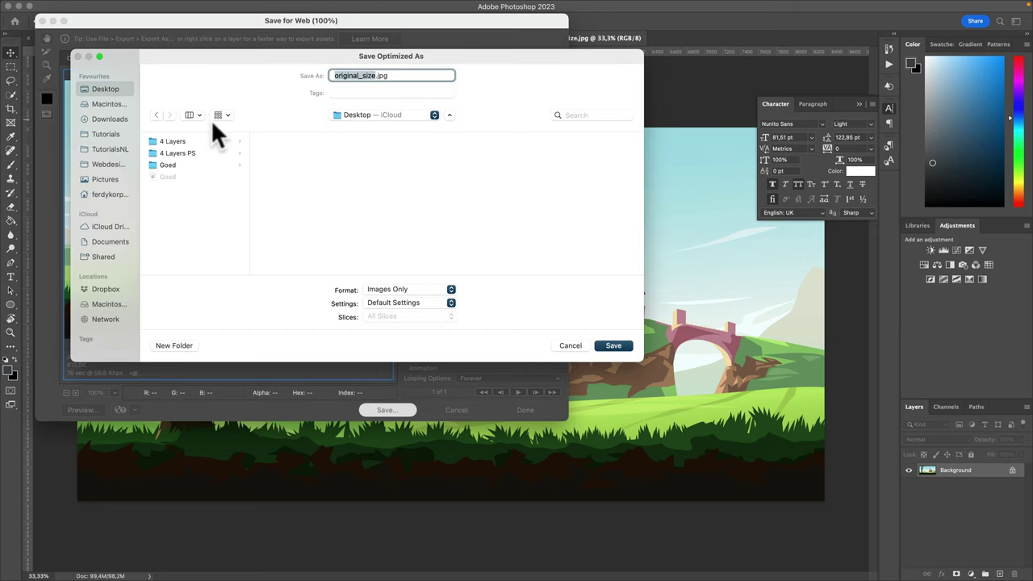
{"action": "type", "text": "web"}
{"action": "key", "text": "Return"}
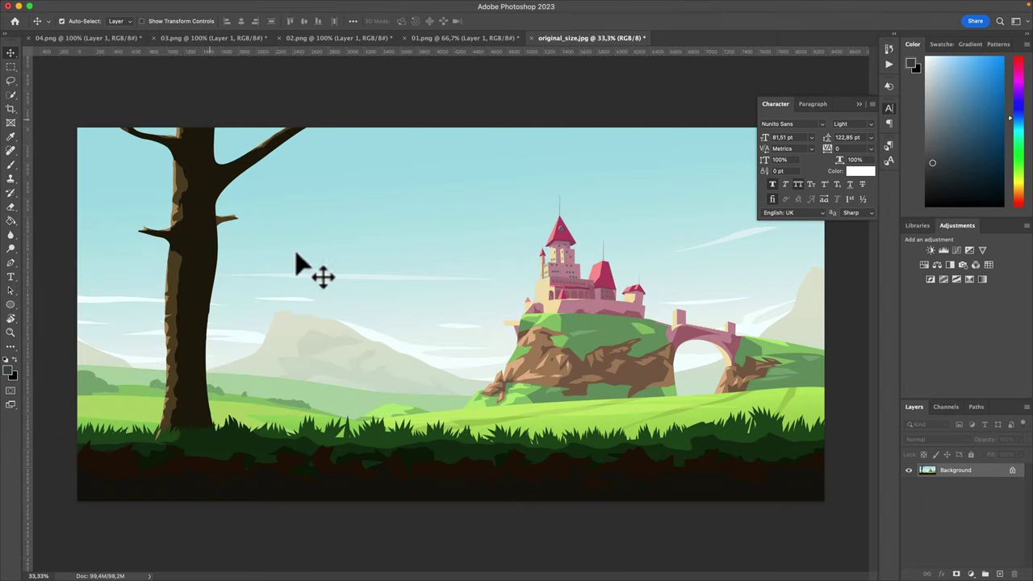
Switch to Chrome, open TinyPNG in a new tab, compress bg.jpg from the Desktop and download the result
{"action": "left_click", "coordinate": [398, 560]}
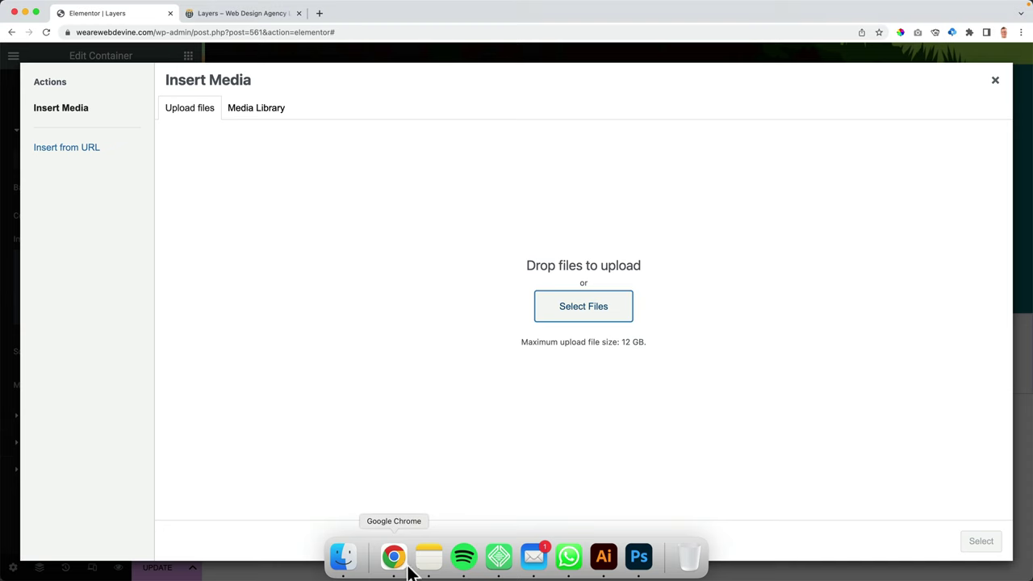
{"action": "left_click", "coordinate": [319, 12]}
{"action": "type", "text": "tinypng"}
{"action": "key", "text": "Return"}
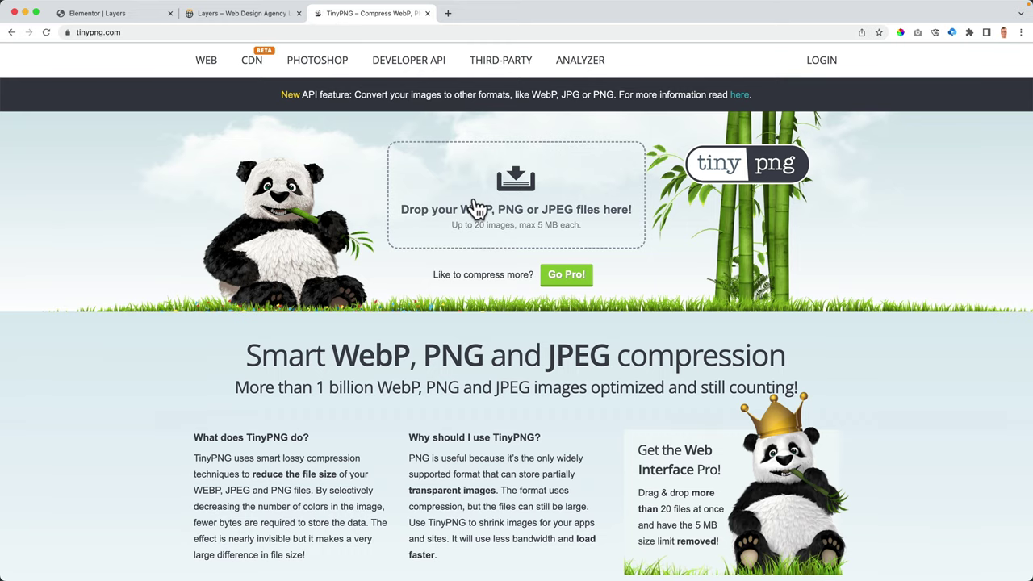
{"action": "left_click", "coordinate": [478, 208]}
{"action": "left_click", "coordinate": [211, 114]}
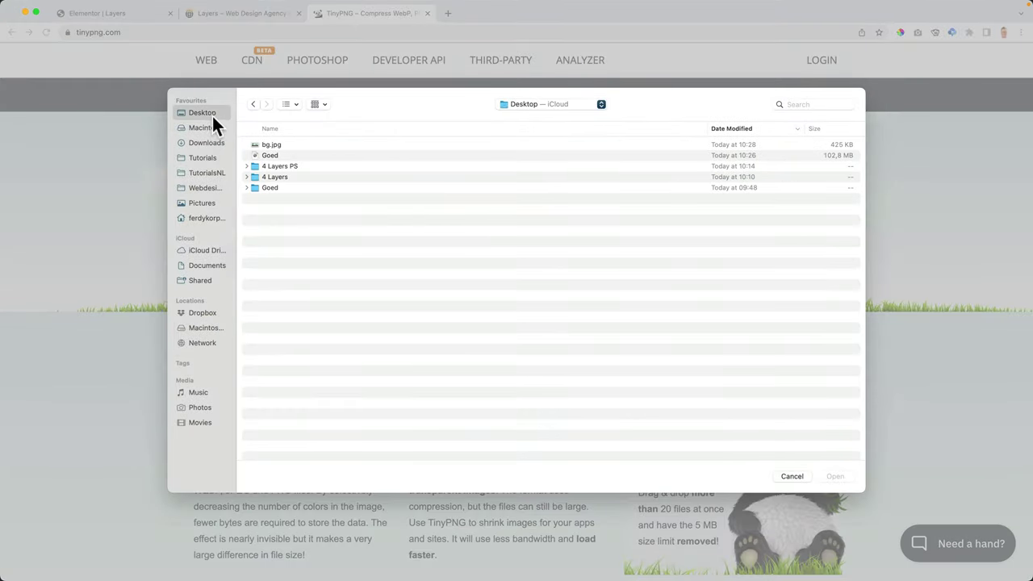
{"action": "double_click", "coordinate": [282, 140]}
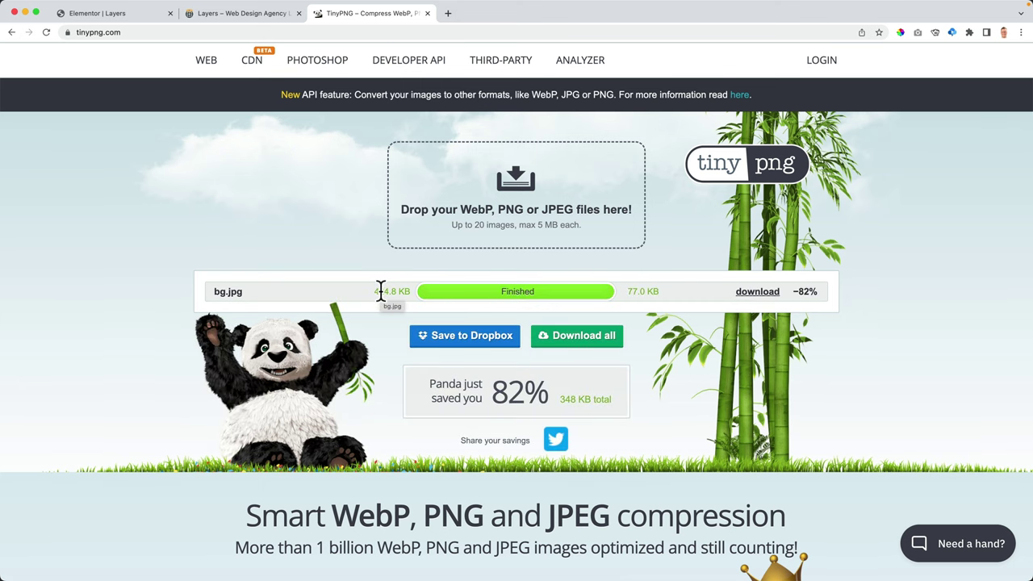
{"action": "left_click", "coordinate": [757, 295]}
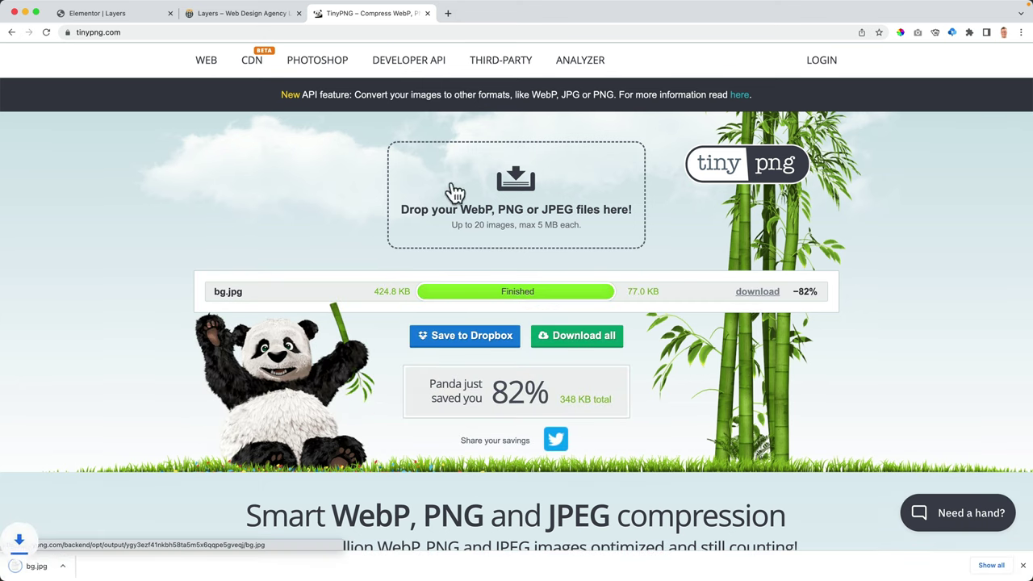
Upload the compressed bg.jpg to the media library and insert it as the new container's background image
{"action": "left_click", "coordinate": [134, 17]}
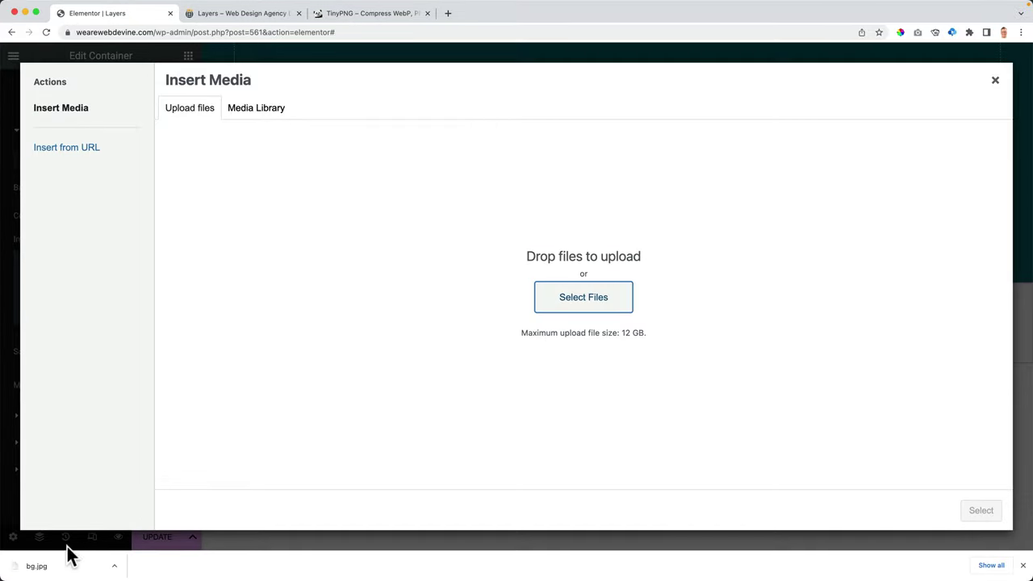
{"action": "left_click_drag", "start_coordinate": [69, 555], "coordinate": [345, 326]}
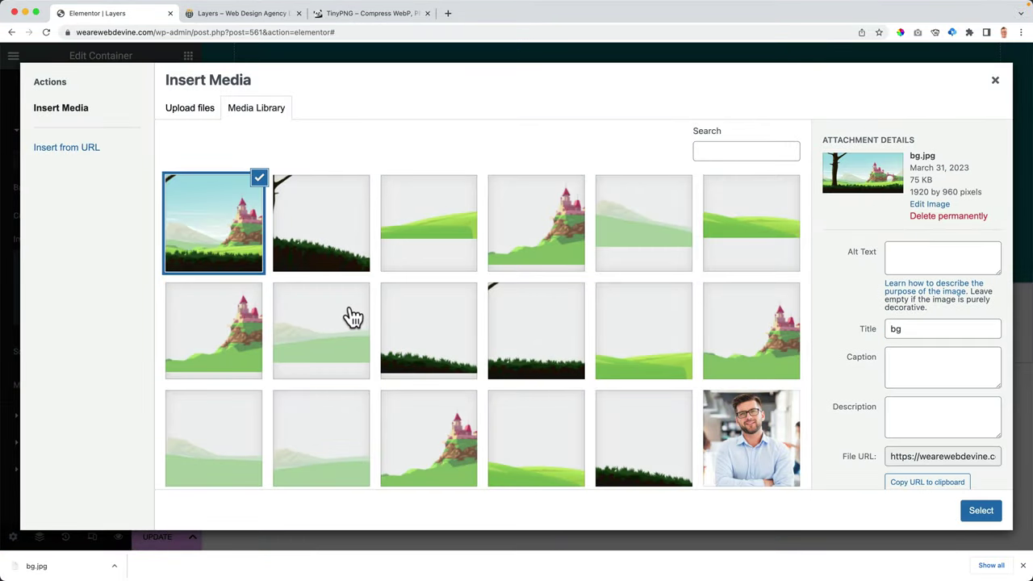
{"action": "left_click", "coordinate": [983, 511]}
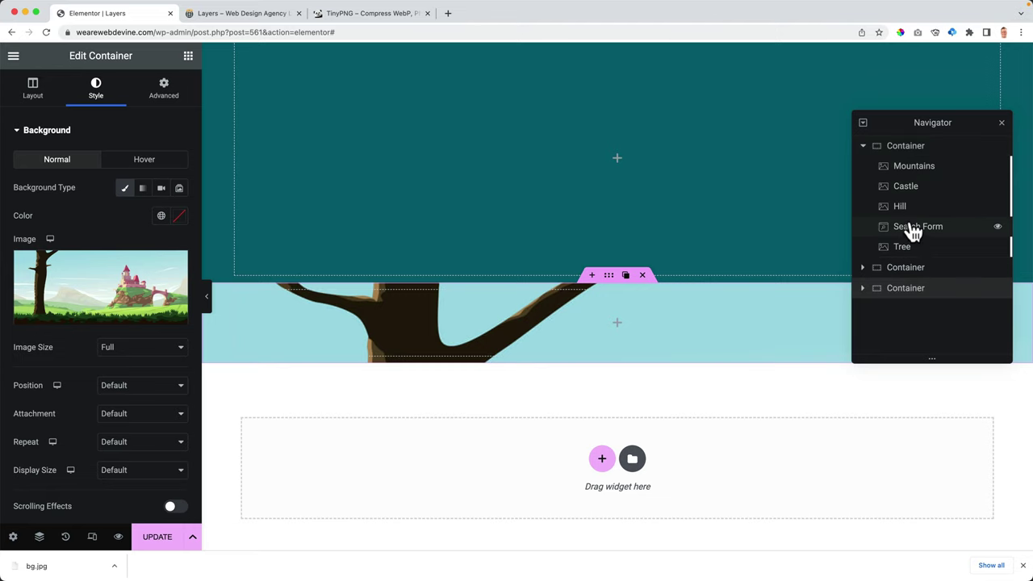
Copy the Search Form from the scene container and paste it into the new background image container
{"action": "right_click", "coordinate": [916, 227]}
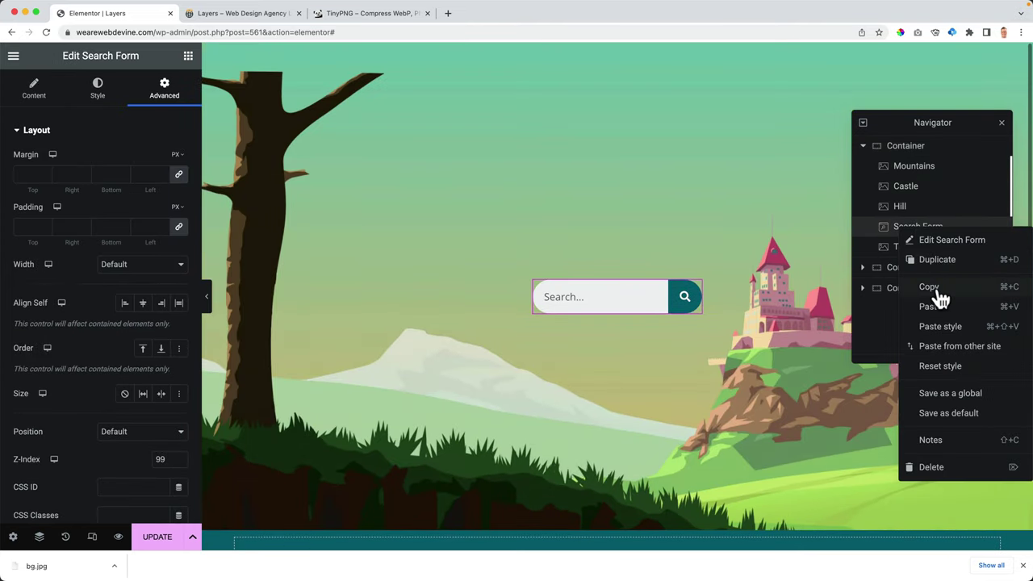
{"action": "left_click", "coordinate": [920, 288]}
{"action": "left_click", "coordinate": [910, 289]}
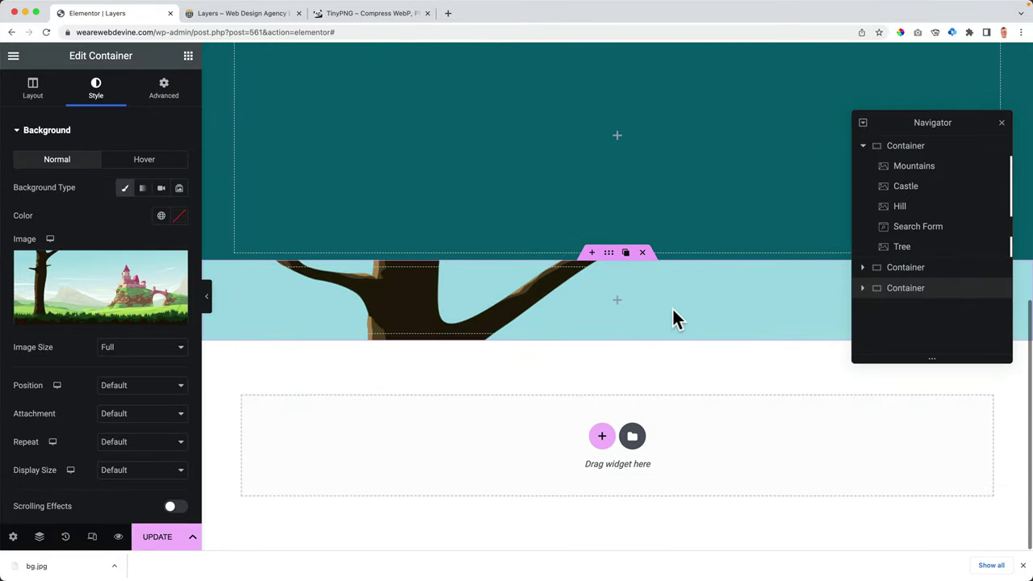
{"action": "right_click", "coordinate": [674, 299]}
{"action": "left_click", "coordinate": [715, 352]}
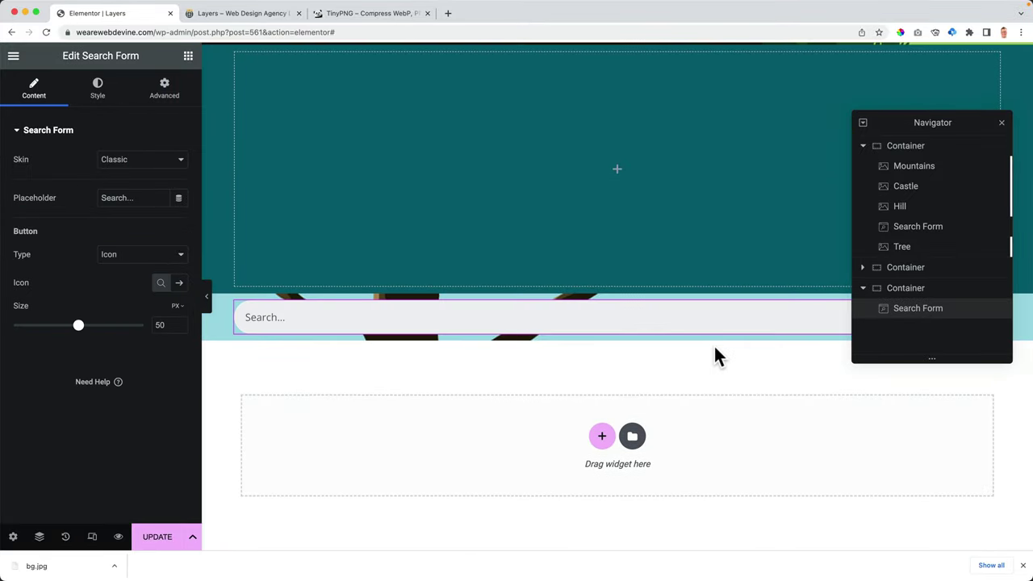
Hide the new background image container on desktop in its responsive visibility settings
{"action": "left_click", "coordinate": [908, 296]}
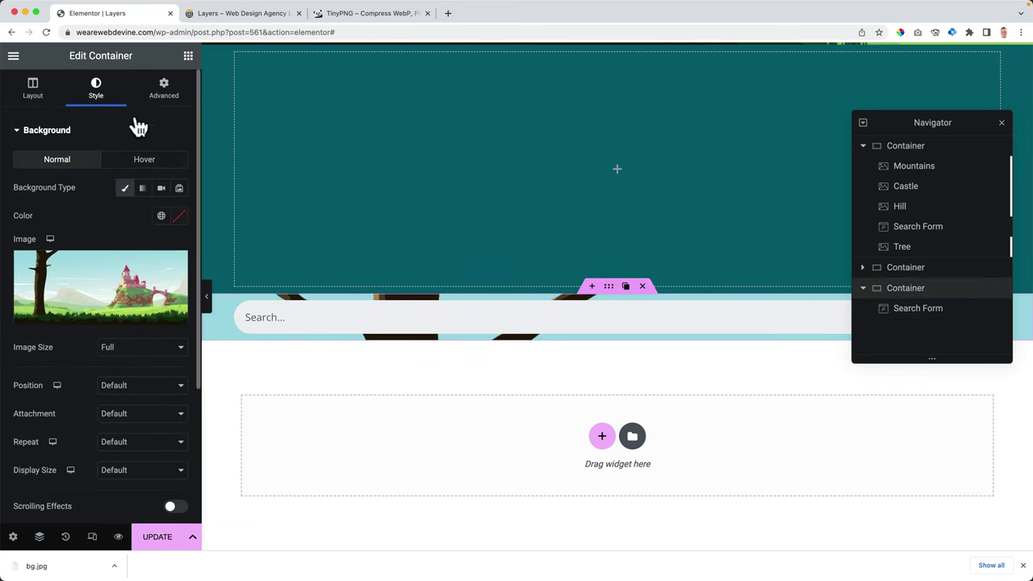
{"action": "left_click", "coordinate": [153, 101]}
{"action": "left_click", "coordinate": [97, 134]}
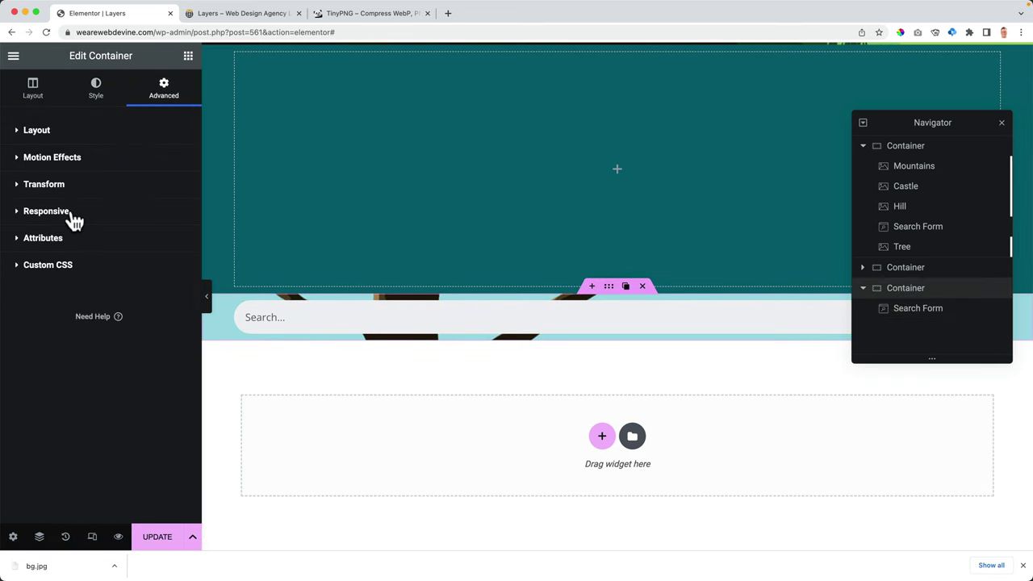
{"action": "left_click", "coordinate": [73, 218]}
{"action": "left_click", "coordinate": [174, 288]}
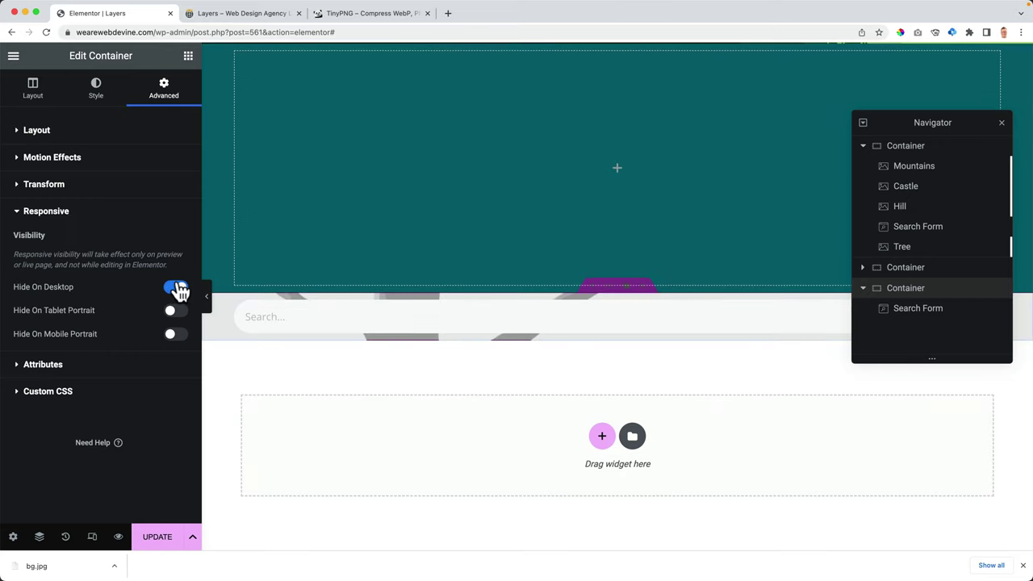
Switch to the tablet preview and set the background image container's Align Items to center
{"action": "left_click", "coordinate": [92, 537]}
{"action": "left_click", "coordinate": [558, 55]}
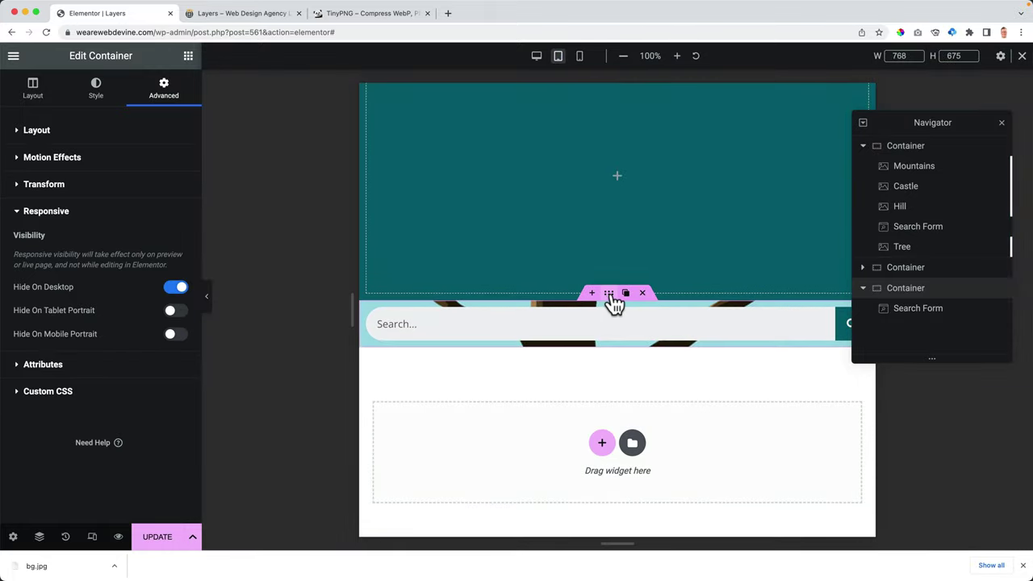
{"action": "left_click", "coordinate": [41, 100]}
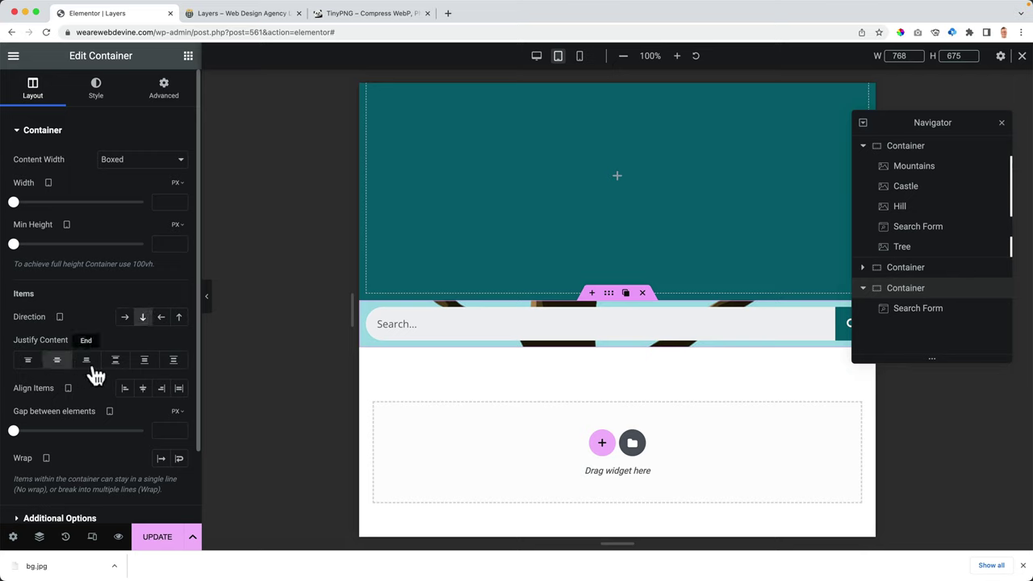
{"action": "left_click", "coordinate": [145, 390]}
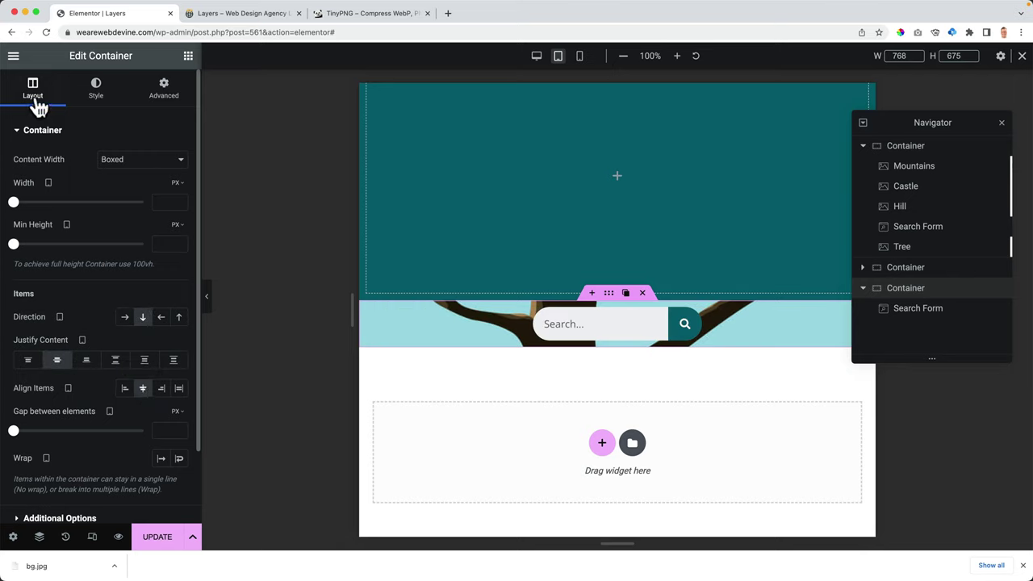
Set the background image container's minimum height to 100 VH
{"action": "left_click_drag", "start_coordinate": [15, 248], "coordinate": [45, 254]}
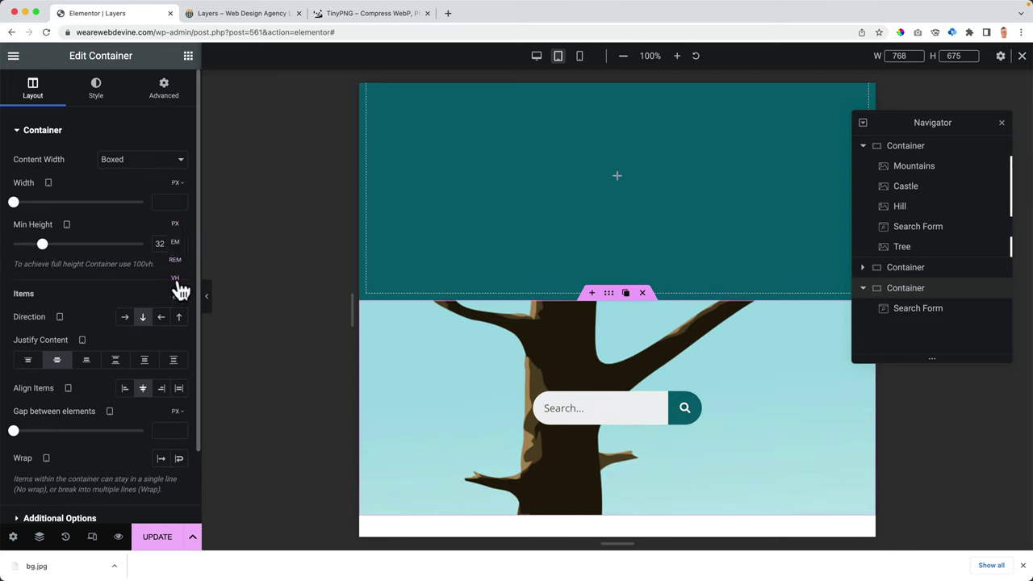
{"action": "left_click", "coordinate": [176, 280]}
{"action": "left_click", "coordinate": [155, 243]}
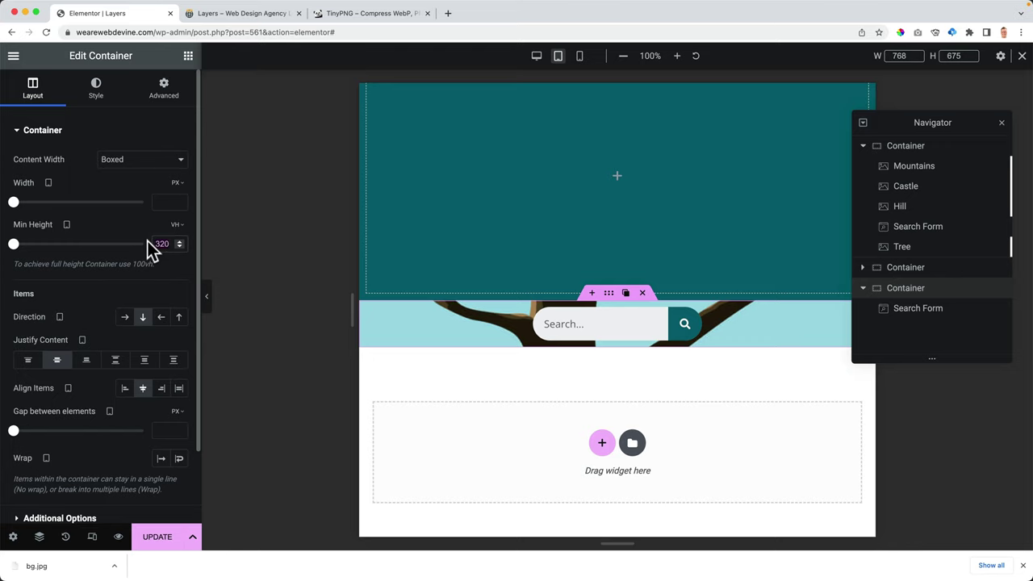
{"action": "type", "text": "100"}
{"action": "scroll", "coordinate": [714, 369], "scroll_direction": "down", "scroll_amount": 4}
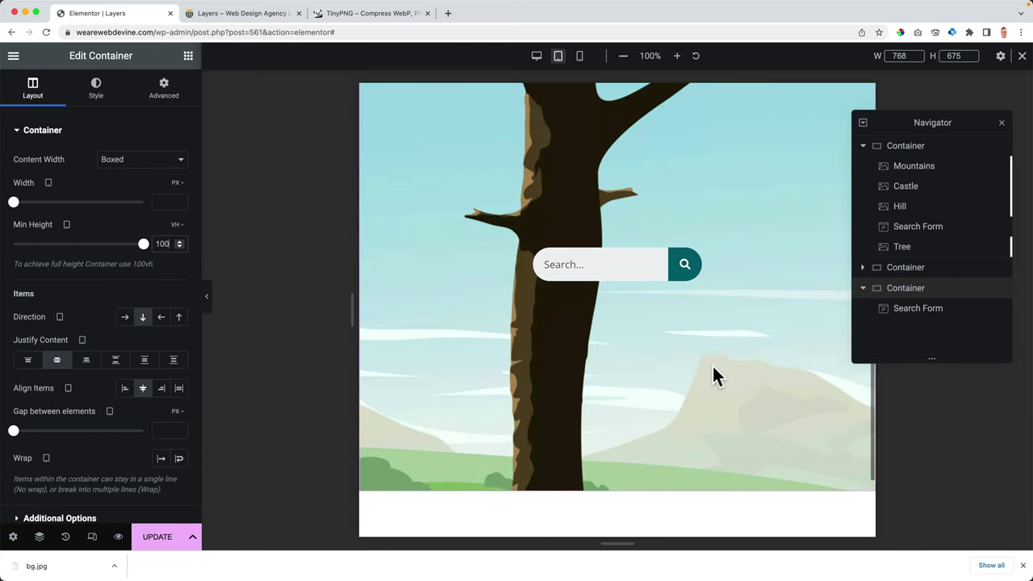
Place the background image container directly below the scene container and name the two Search Tablet Mobile and Search Desktop respectively
{"action": "left_click_drag", "start_coordinate": [897, 289], "coordinate": [903, 167]}
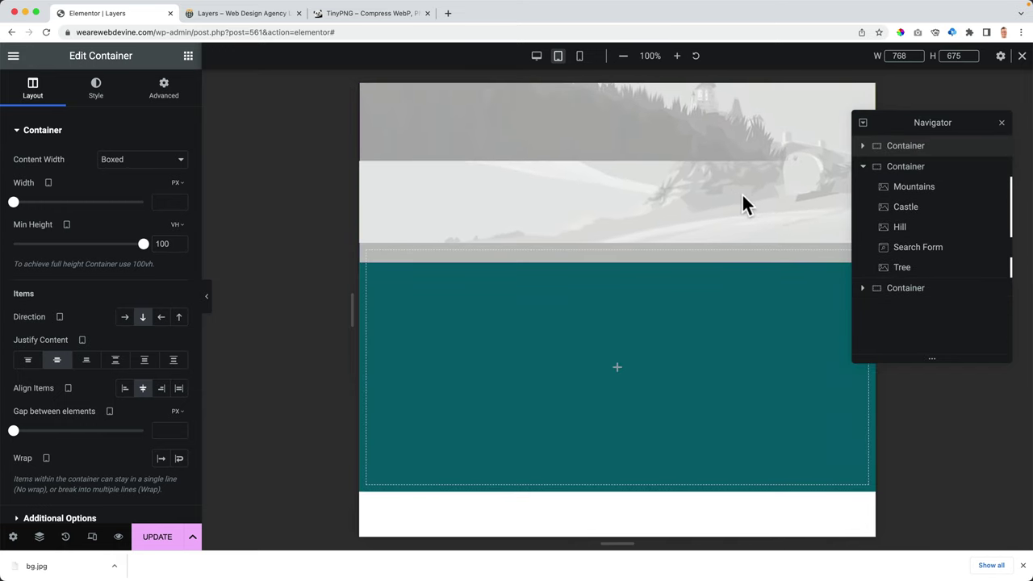
{"action": "left_click", "coordinate": [870, 167]}
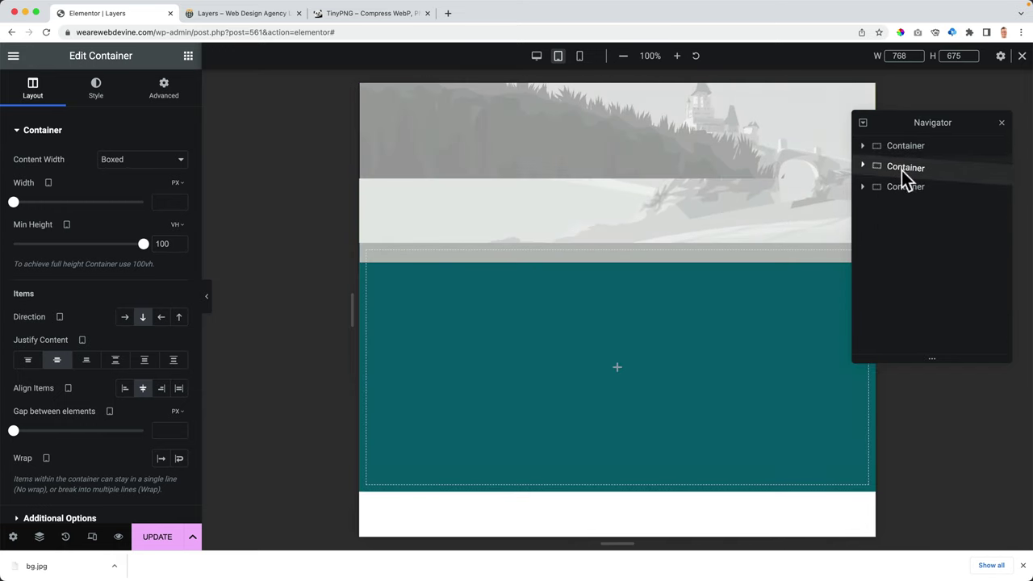
{"action": "left_click", "coordinate": [904, 148]}
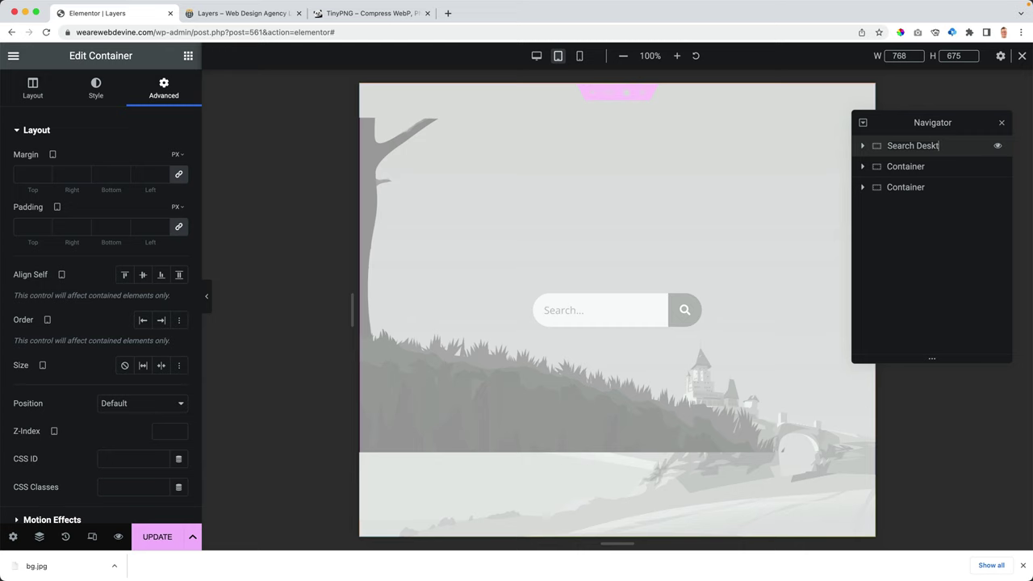
{"action": "left_click", "coordinate": [906, 167]}
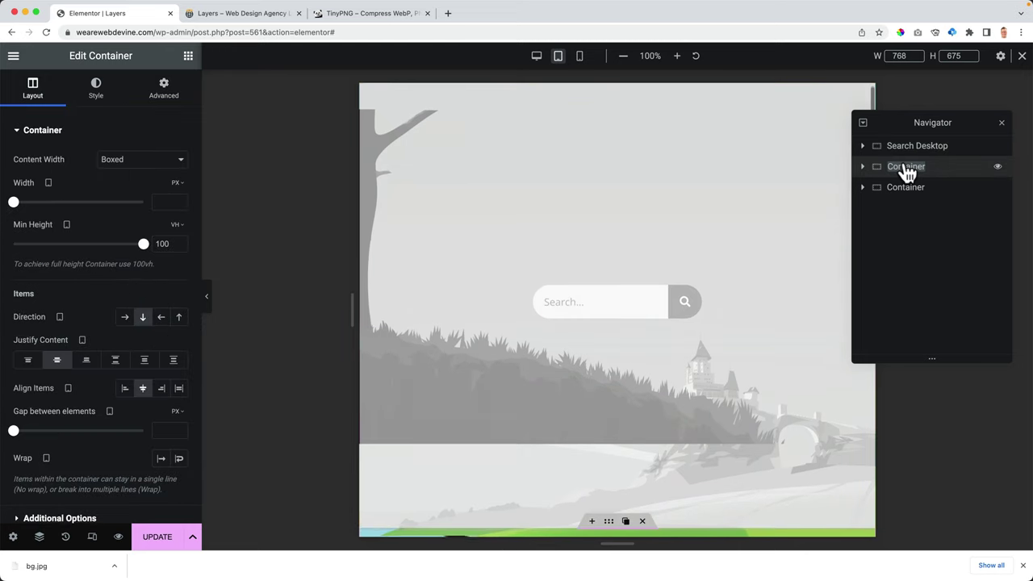
{"action": "double_click", "coordinate": [907, 167]}
{"action": "type", "text": "Search Tablet Mobile"}
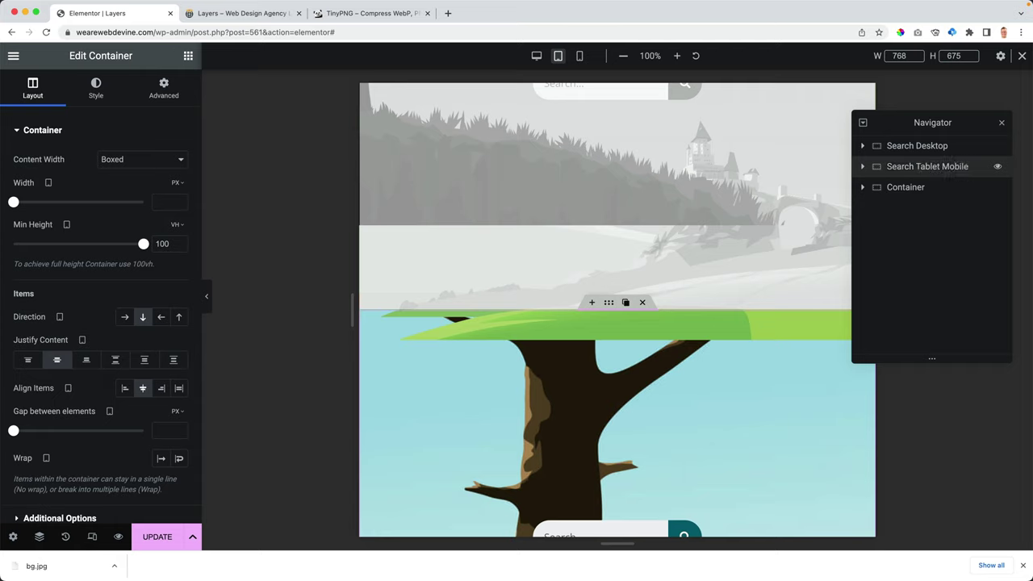
Try the Cover display size with a Bottom Left position for the background image, then return the size to Default
{"action": "scroll", "coordinate": [733, 248], "scroll_direction": "down", "scroll_amount": 5}
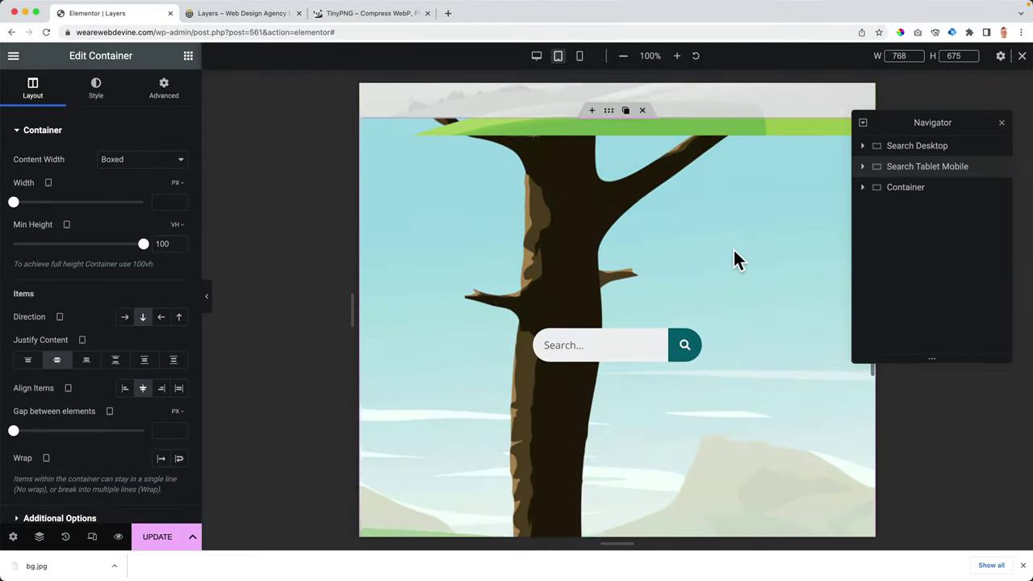
{"action": "scroll", "coordinate": [733, 249], "scroll_direction": "up", "scroll_amount": 3}
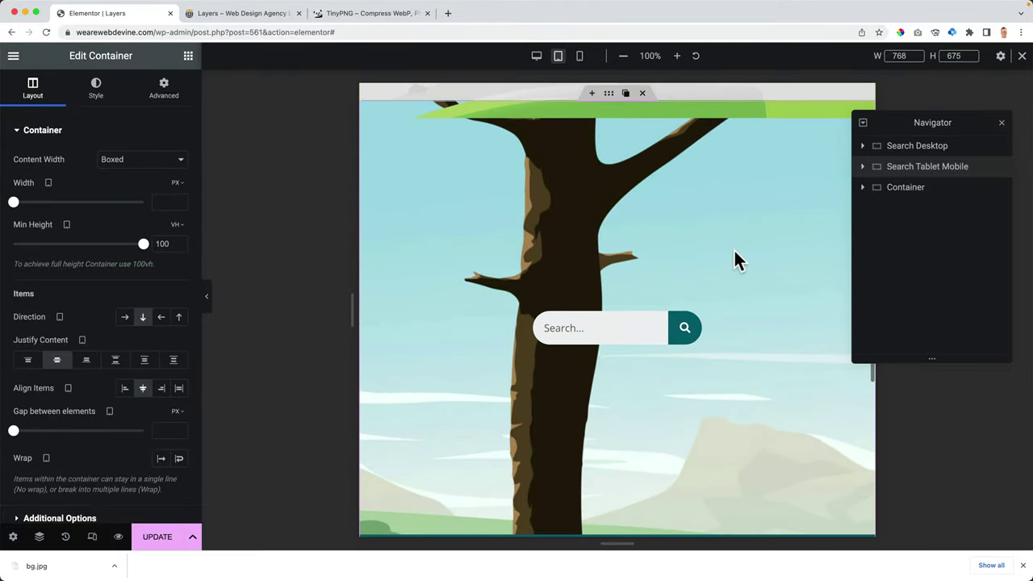
{"action": "left_click", "coordinate": [95, 87]}
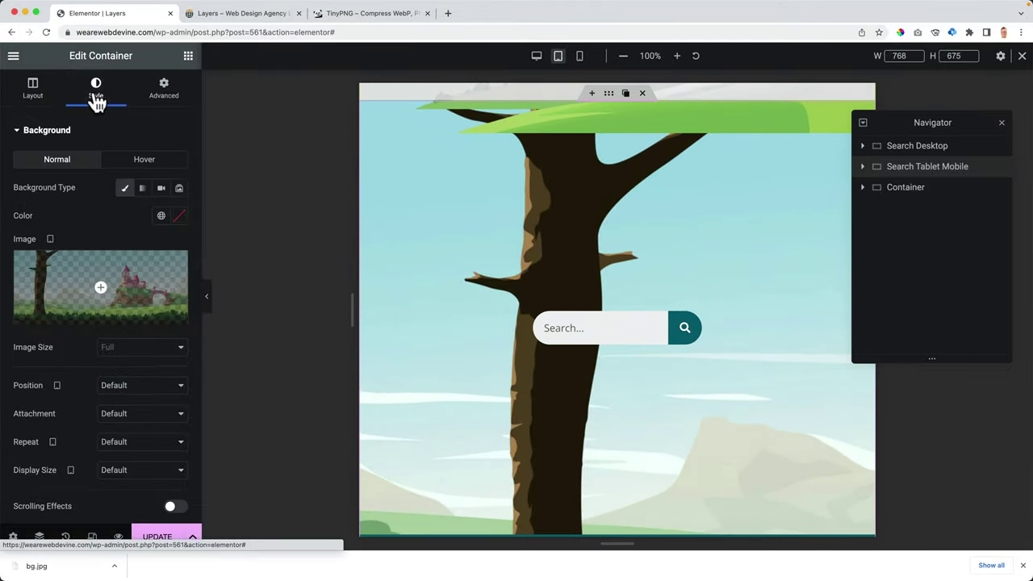
{"action": "scroll", "coordinate": [72, 359], "scroll_direction": "down", "scroll_amount": 2}
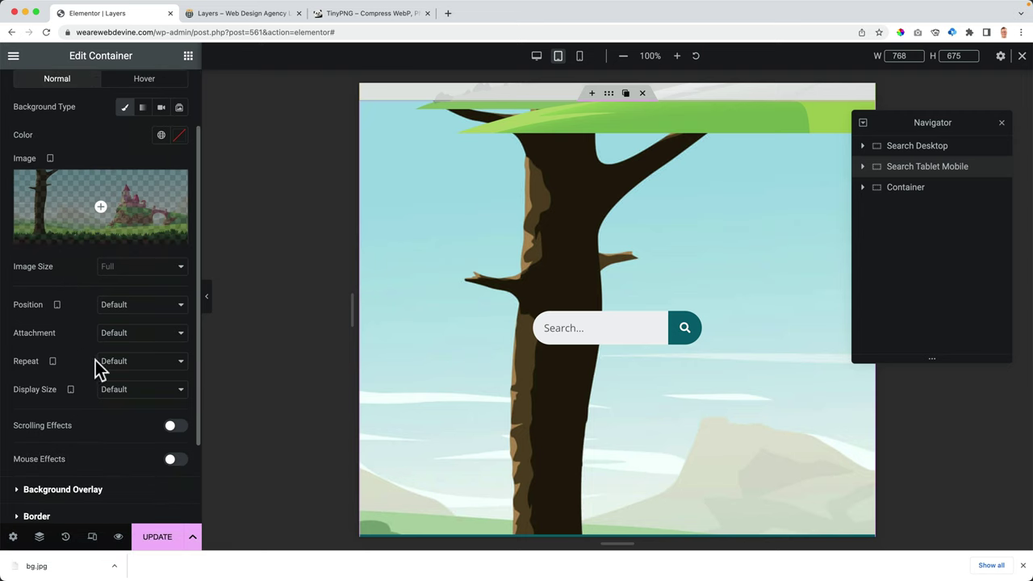
{"action": "left_click", "coordinate": [111, 390]}
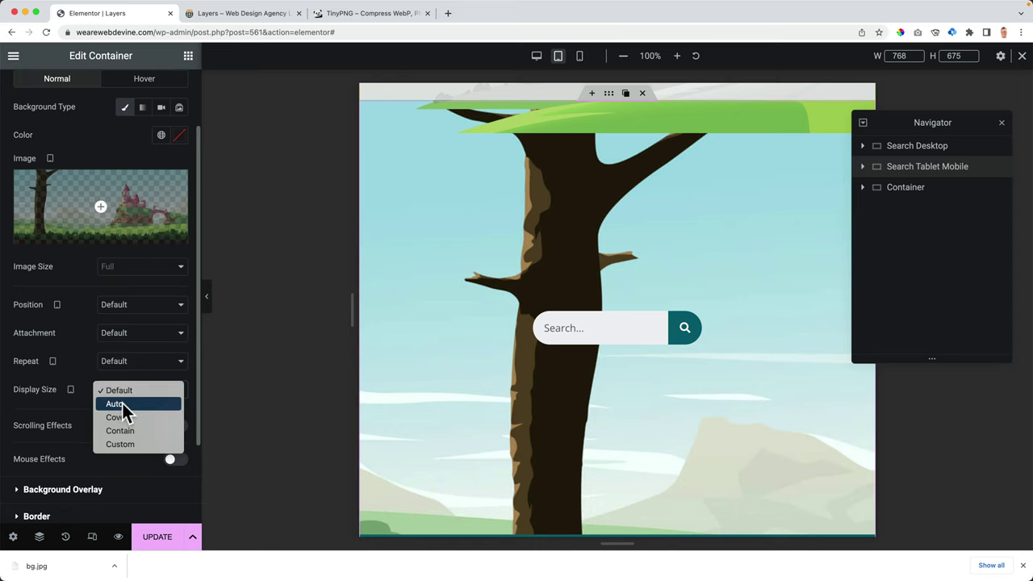
{"action": "left_click", "coordinate": [123, 416]}
{"action": "left_click", "coordinate": [122, 391]}
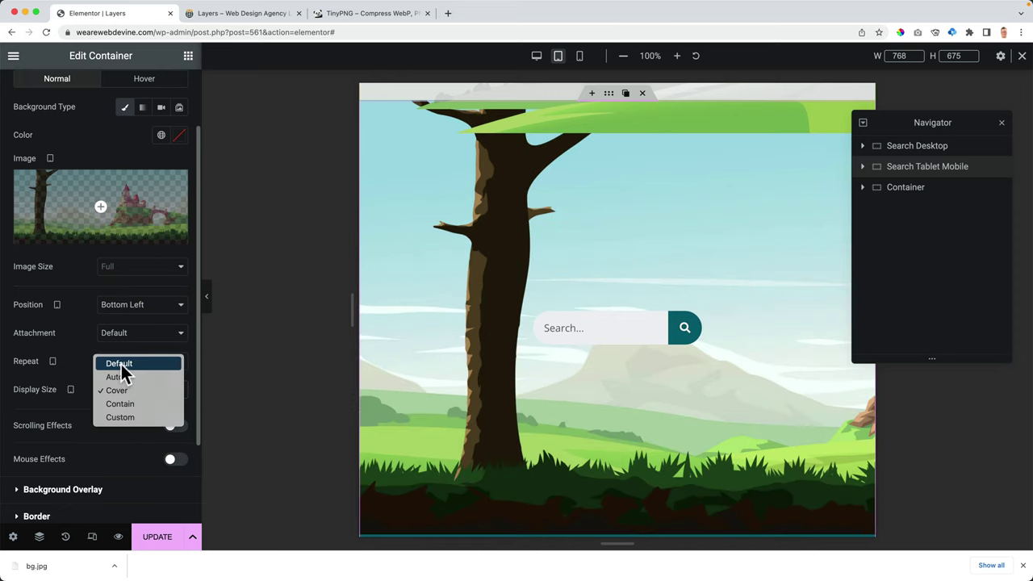
{"action": "left_click", "coordinate": [119, 364]}
Try other positions for the tablet background image and settle on Center Center
{"action": "left_click", "coordinate": [125, 304]}
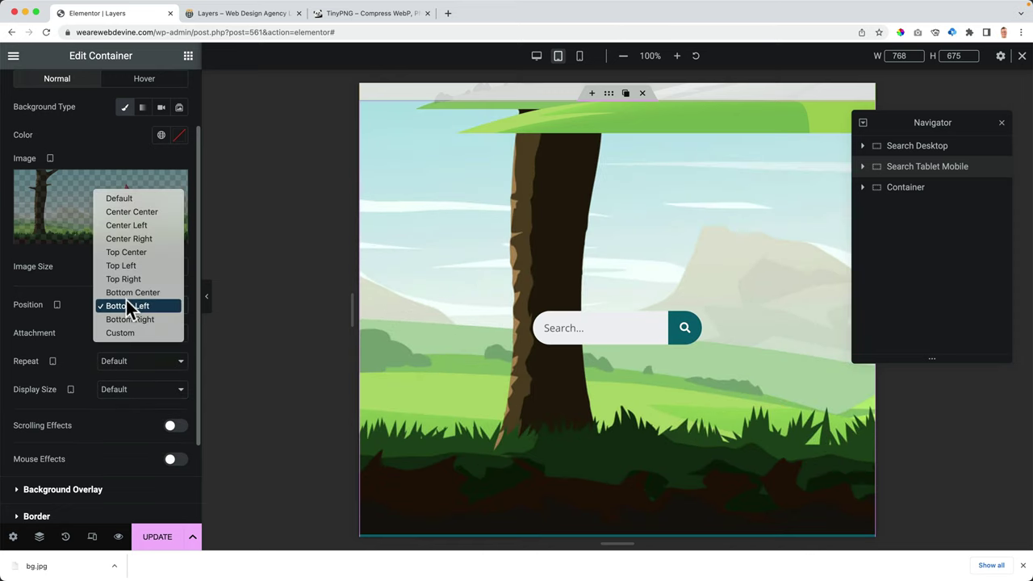
{"action": "left_click", "coordinate": [129, 318]}
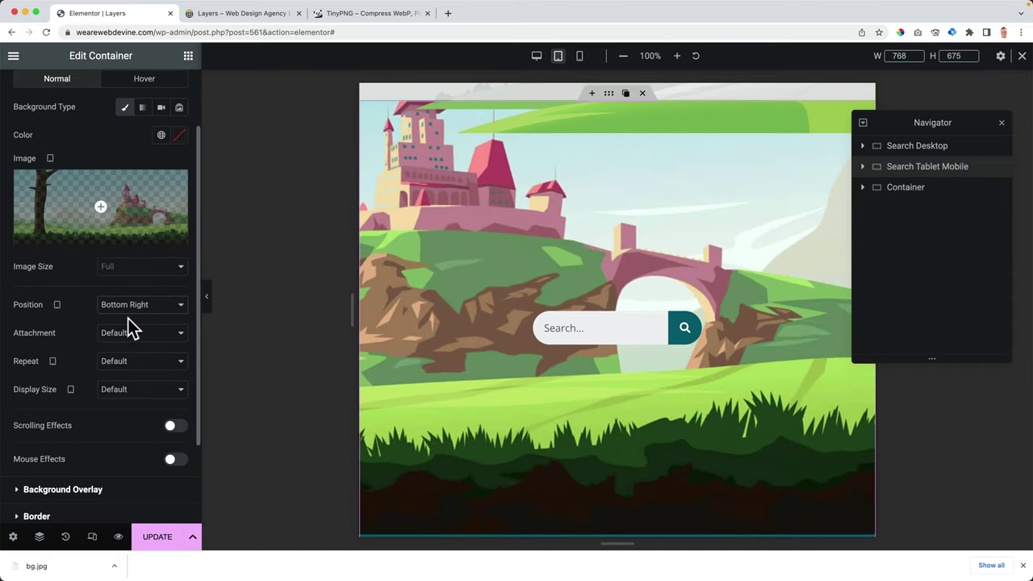
{"action": "left_click", "coordinate": [133, 316]}
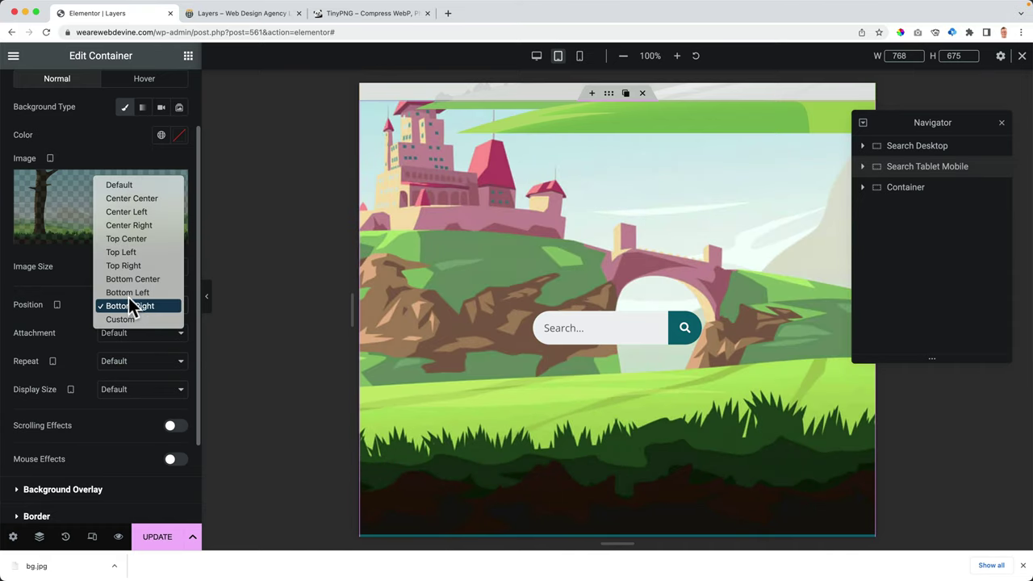
{"action": "left_click", "coordinate": [126, 186]}
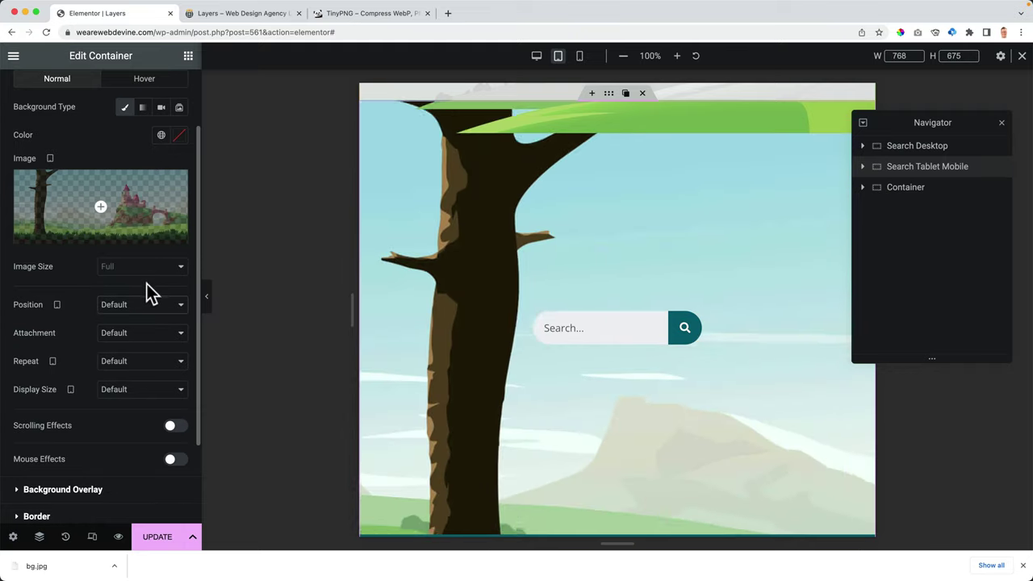
{"action": "left_click", "coordinate": [135, 301]}
{"action": "left_click", "coordinate": [136, 319]}
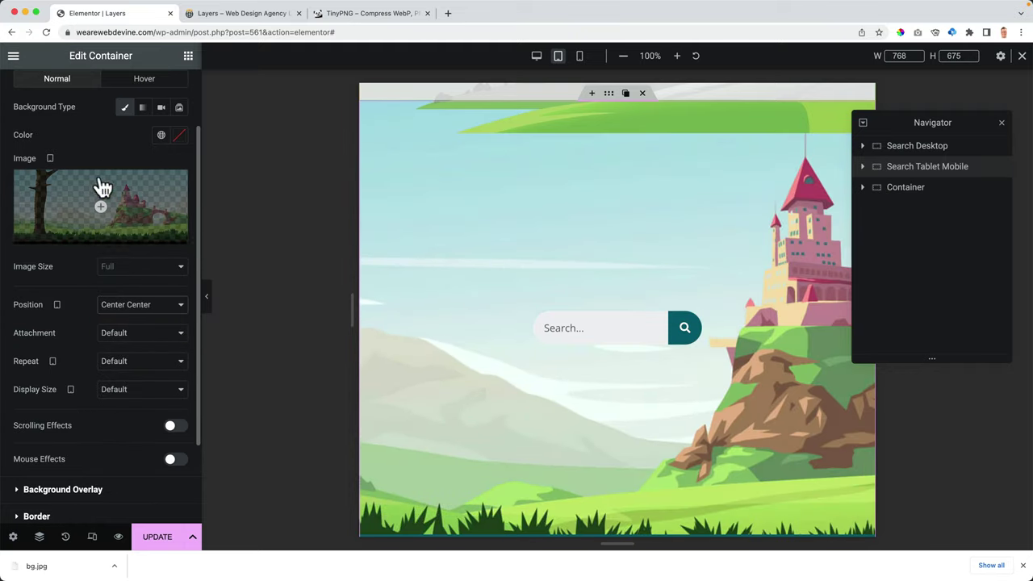
Add a gradient background overlay to the Search Tablet Mobile container, using global teal as first and dark green as second color
{"action": "scroll", "coordinate": [73, 130], "scroll_direction": "up", "scroll_amount": 1}
{"action": "scroll", "coordinate": [74, 129], "scroll_direction": "up", "scroll_amount": 2}
{"action": "left_click", "coordinate": [72, 130]}
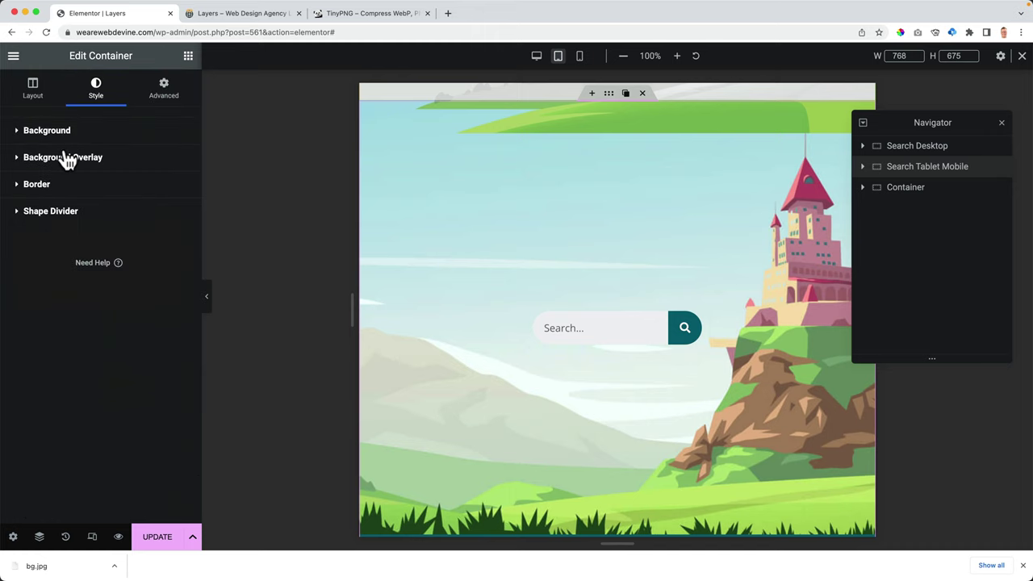
{"action": "left_click", "coordinate": [64, 157]}
{"action": "left_click", "coordinate": [174, 217]}
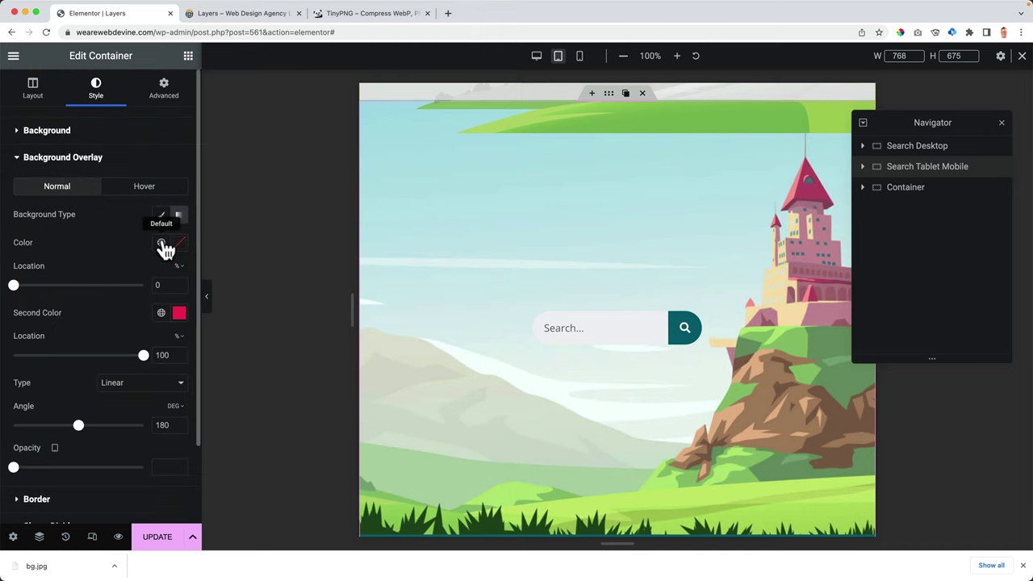
{"action": "left_click", "coordinate": [161, 244]}
{"action": "left_click", "coordinate": [87, 425]}
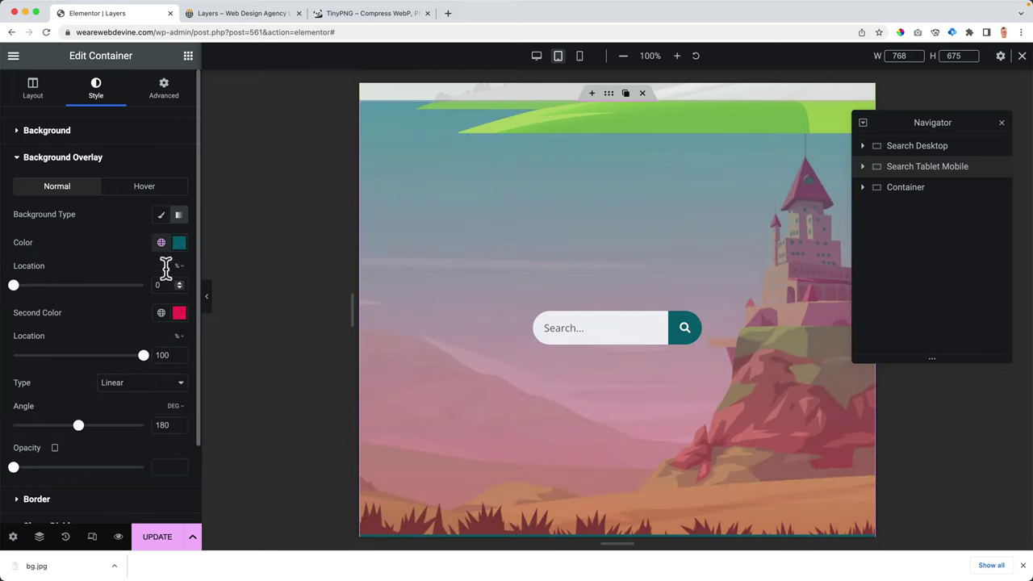
{"action": "left_click", "coordinate": [162, 317]}
{"action": "scroll", "coordinate": [83, 415], "scroll_direction": "down", "scroll_amount": 4}
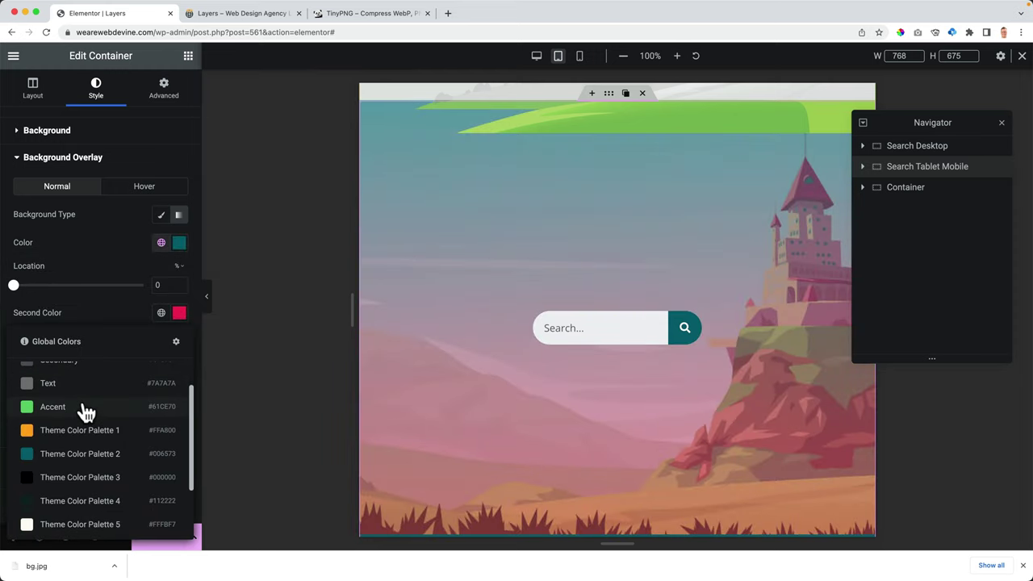
{"action": "left_click", "coordinate": [87, 468]}
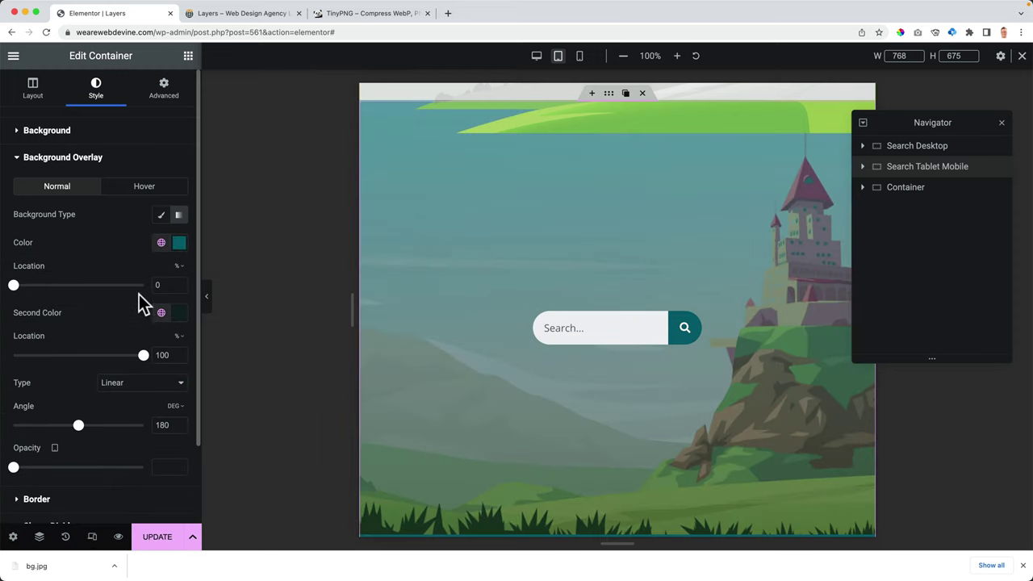
Set the gradient background overlay's opacity to 0.7
{"action": "left_click_drag", "start_coordinate": [23, 473], "coordinate": [105, 473]}
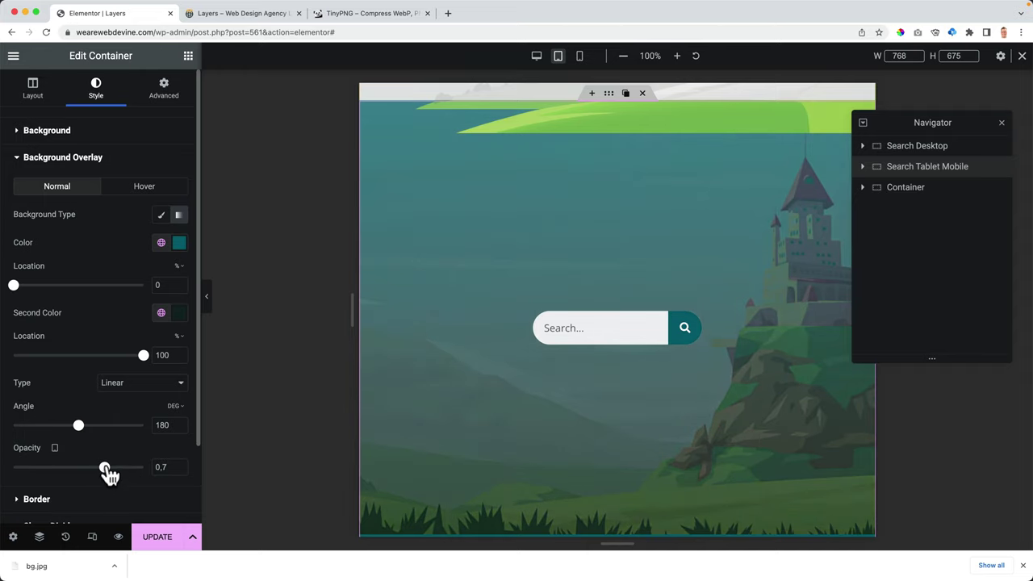
{"action": "scroll", "coordinate": [558, 297], "scroll_direction": "down", "scroll_amount": 3}
{"action": "scroll", "coordinate": [558, 297], "scroll_direction": "up", "scroll_amount": 2}
{"action": "scroll", "coordinate": [556, 295], "scroll_direction": "up", "scroll_amount": 2}
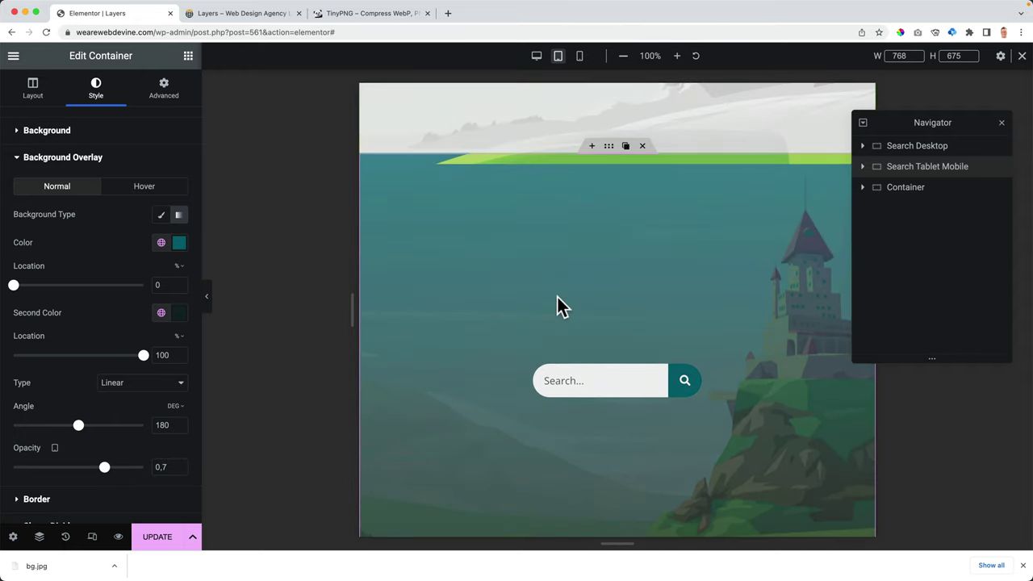
Check the Search Tablet Mobile container in the mobile preview and update the page
{"action": "left_click", "coordinate": [581, 58]}
{"action": "scroll", "coordinate": [608, 293], "scroll_direction": "down", "scroll_amount": 2}
{"action": "scroll", "coordinate": [610, 293], "scroll_direction": "up", "scroll_amount": 1}
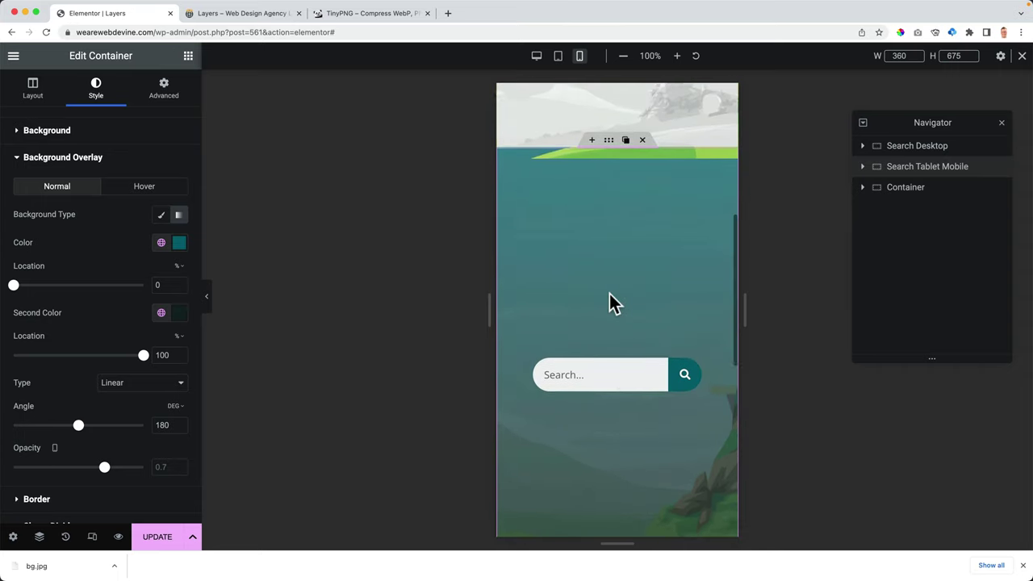
{"action": "scroll", "coordinate": [613, 302], "scroll_direction": "down", "scroll_amount": 3}
{"action": "scroll", "coordinate": [616, 299], "scroll_direction": "up", "scroll_amount": 4}
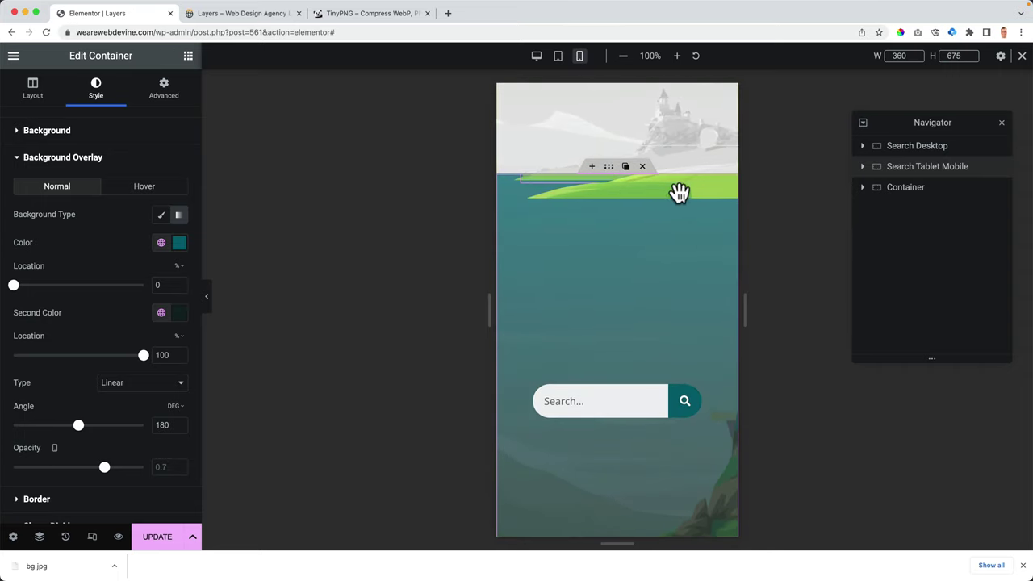
{"action": "left_click", "coordinate": [159, 539]}
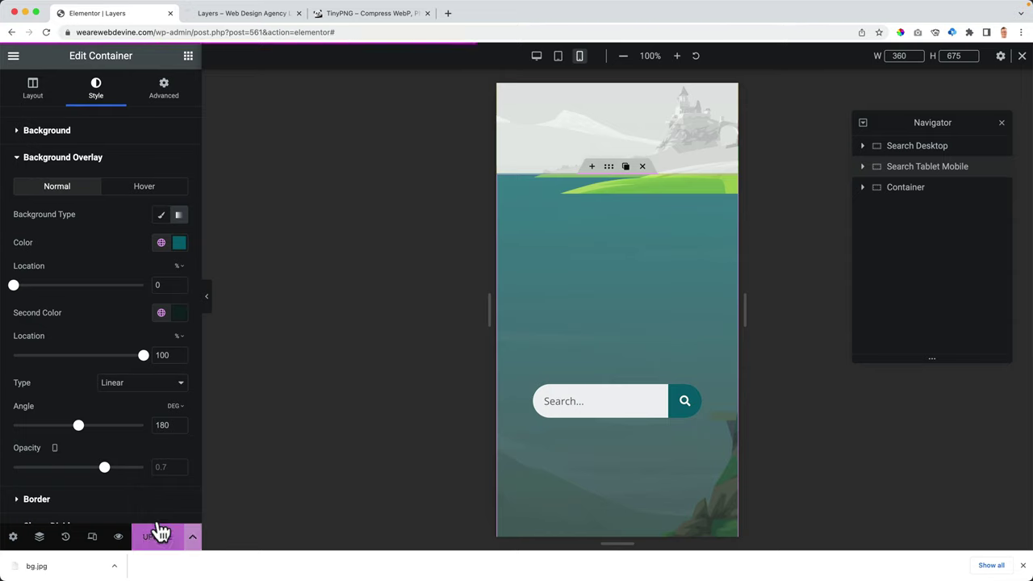
Check the desktop layout of the Layers page in its live preview and return to the Elementor editor
{"action": "left_click", "coordinate": [242, 14]}
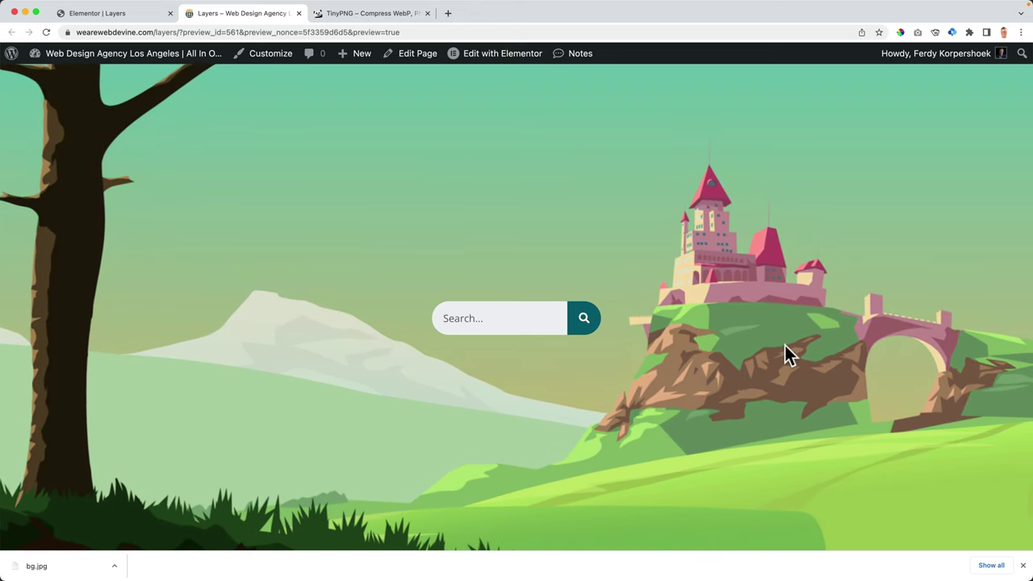
{"action": "scroll", "coordinate": [704, 329], "scroll_direction": "down", "scroll_amount": 3}
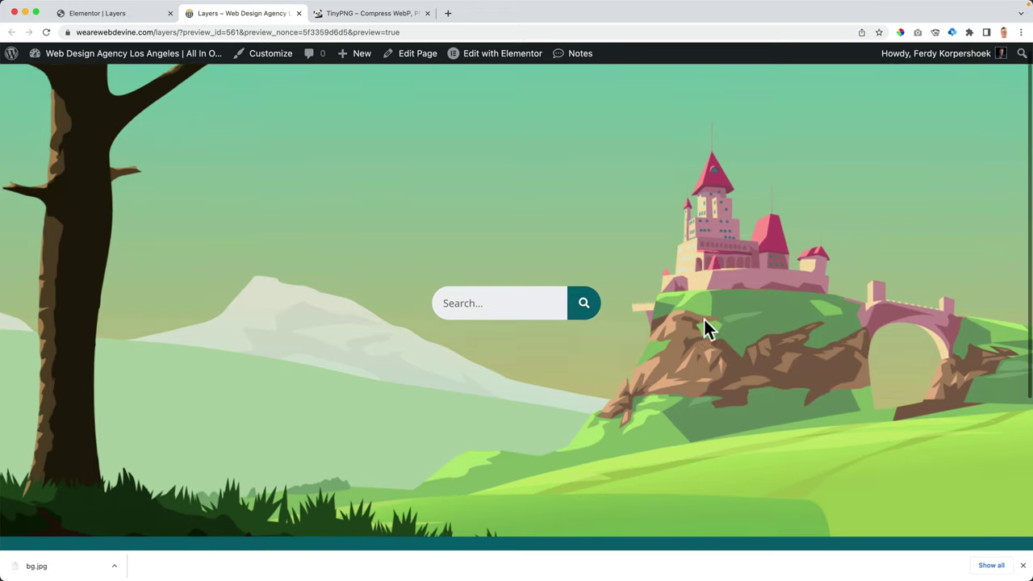
{"action": "scroll", "coordinate": [704, 329], "scroll_direction": "up", "scroll_amount": 3}
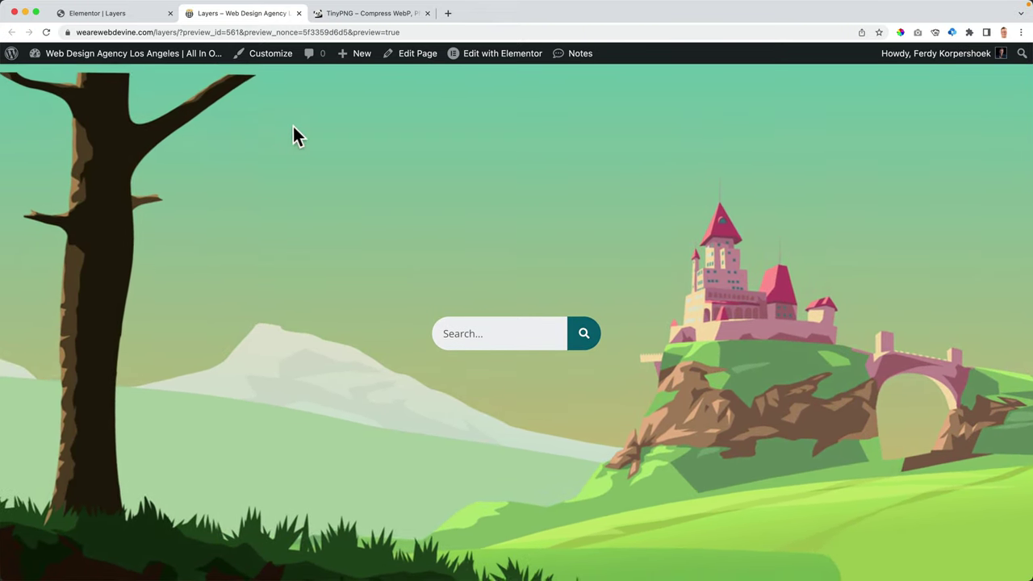
{"action": "left_click", "coordinate": [141, 16]}
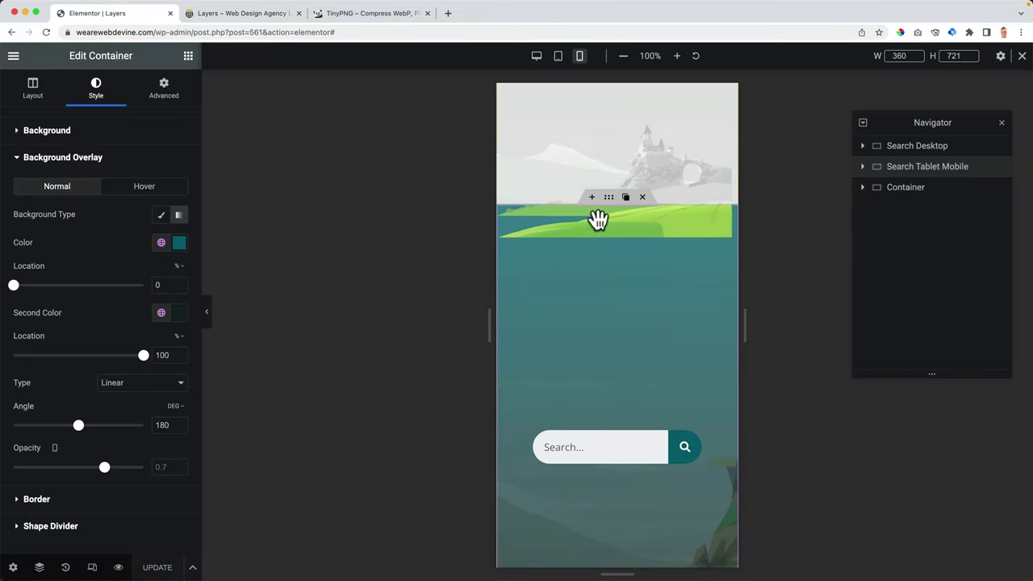
In the desktop view, add a 3D Tilt mouse effect to the Tree image with speed 2 and Opposite direction
{"action": "left_click", "coordinate": [536, 57]}
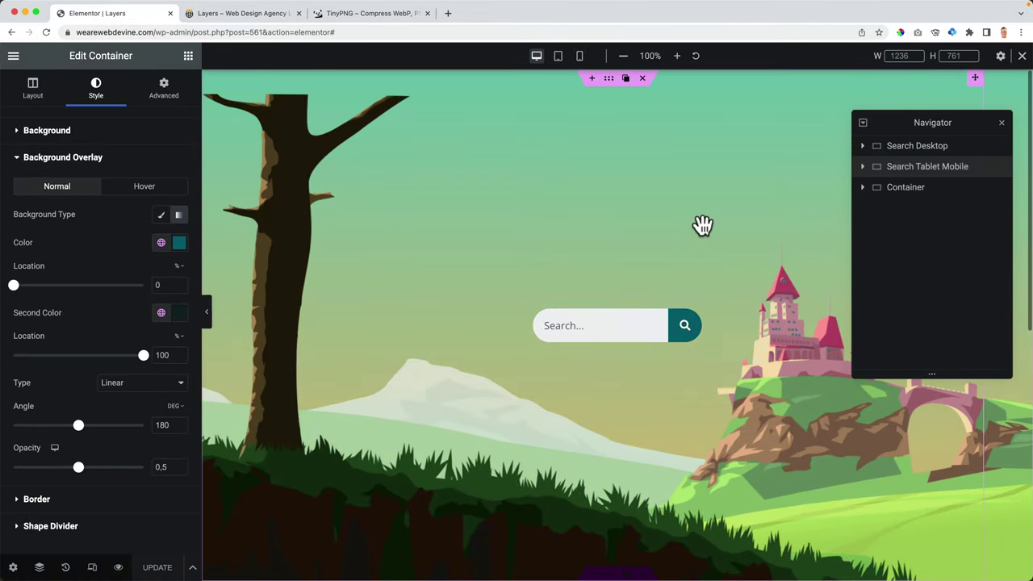
{"action": "left_click", "coordinate": [876, 153]}
{"action": "left_click", "coordinate": [863, 147]}
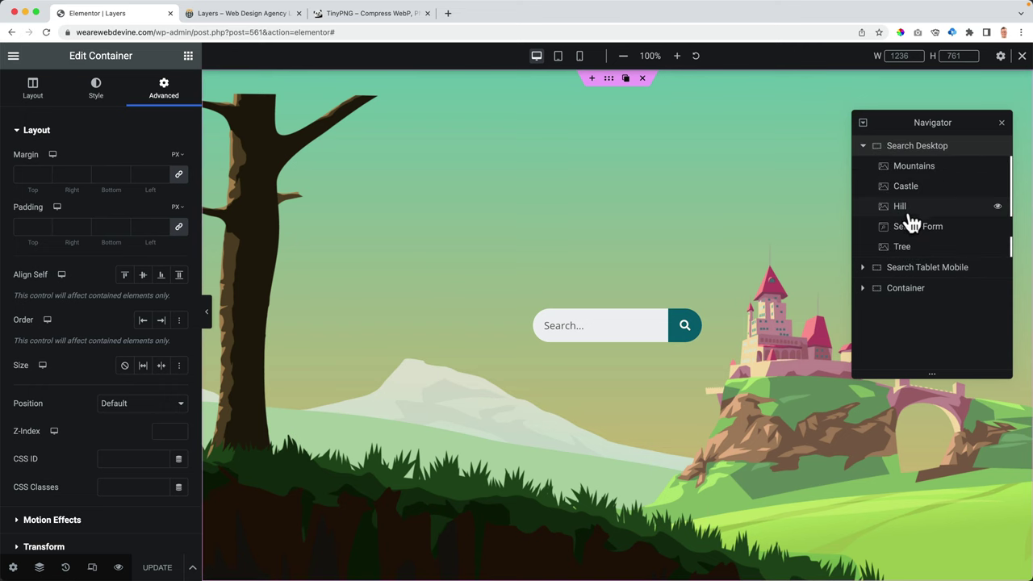
{"action": "left_click", "coordinate": [911, 253]}
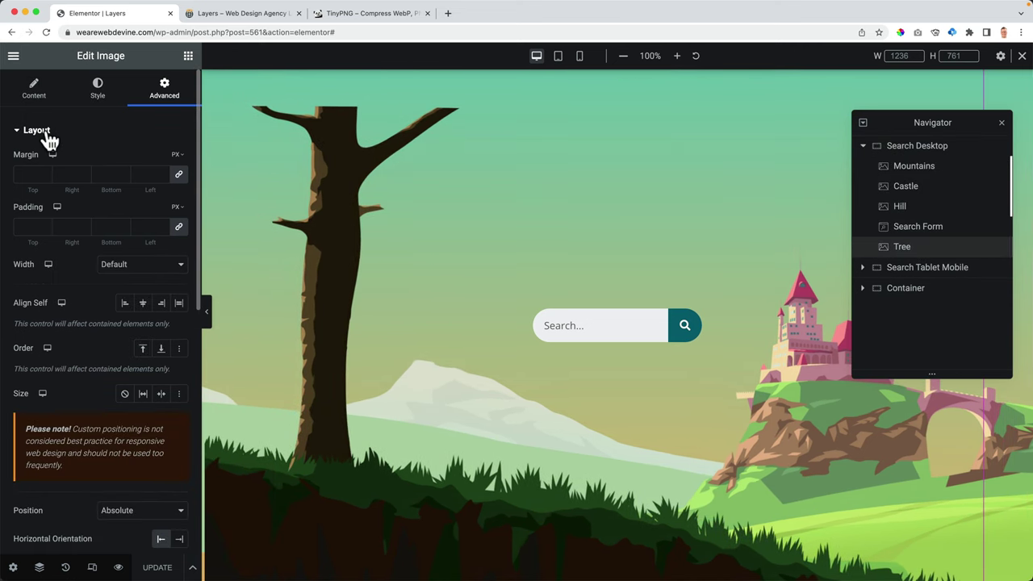
{"action": "left_click", "coordinate": [40, 131]}
{"action": "left_click", "coordinate": [51, 159]}
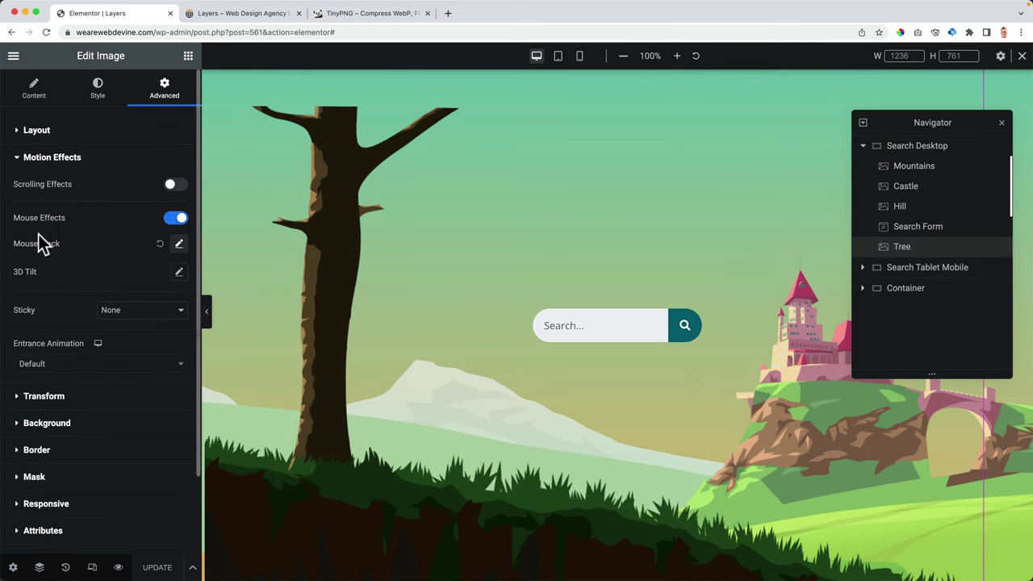
{"action": "left_click", "coordinate": [178, 273]}
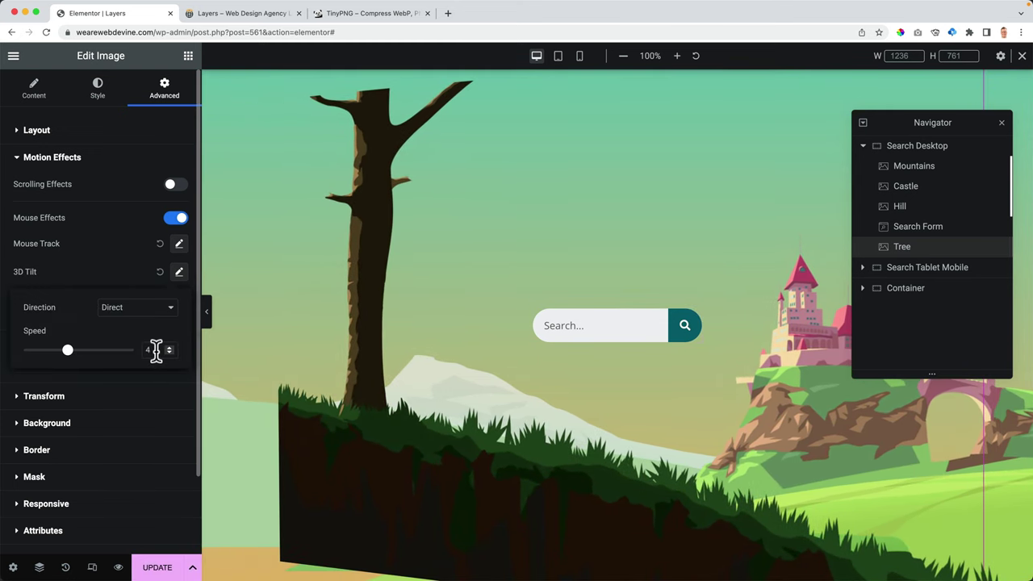
{"action": "type", "text": "2"}
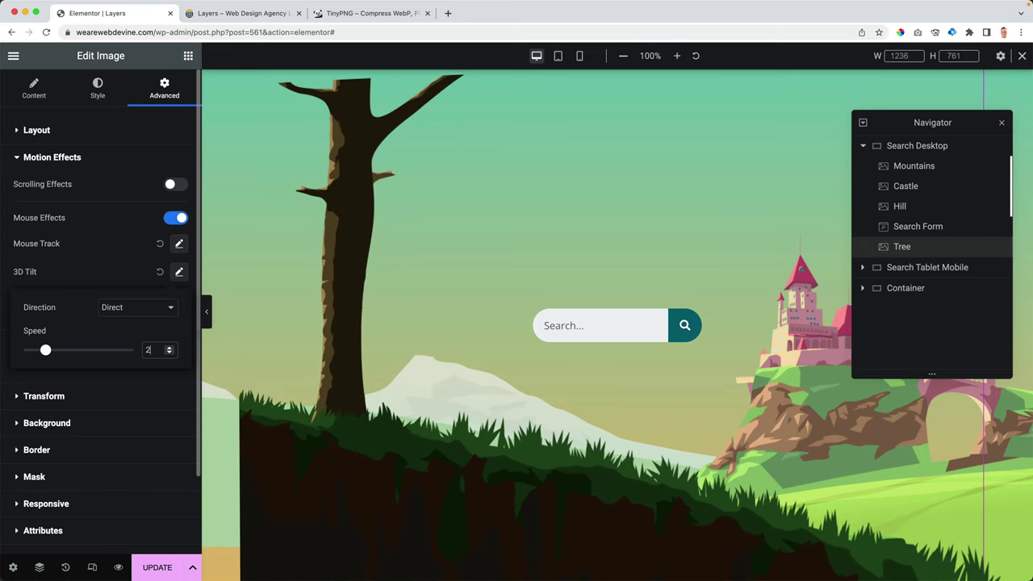
{"action": "left_click", "coordinate": [132, 311]}
{"action": "left_click", "coordinate": [130, 321]}
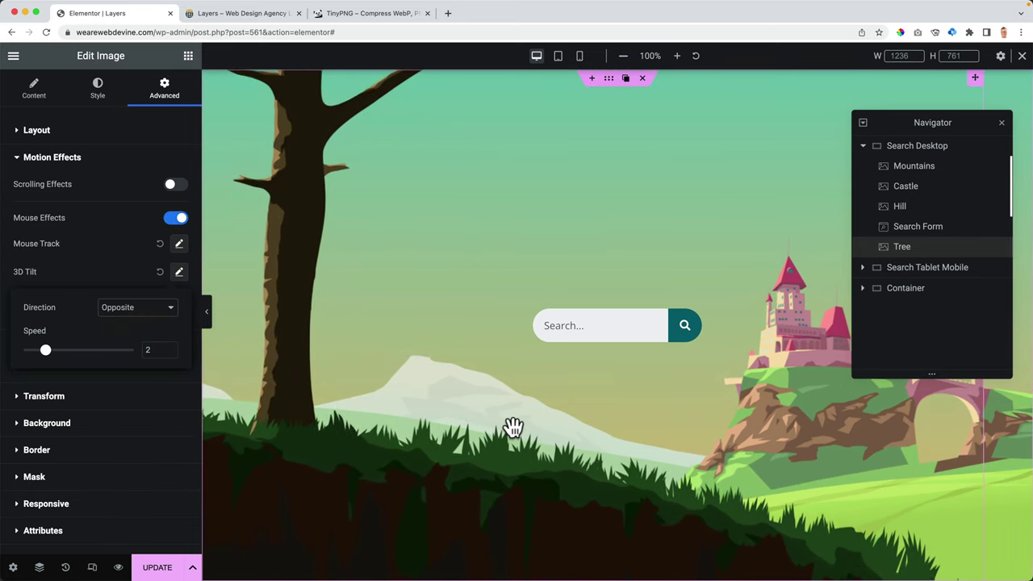
Add a 3D Tilt mouse effect to the Hill image with speed 1.6 and Opposite direction
{"action": "left_click", "coordinate": [910, 230]}
{"action": "left_click", "coordinate": [899, 210]}
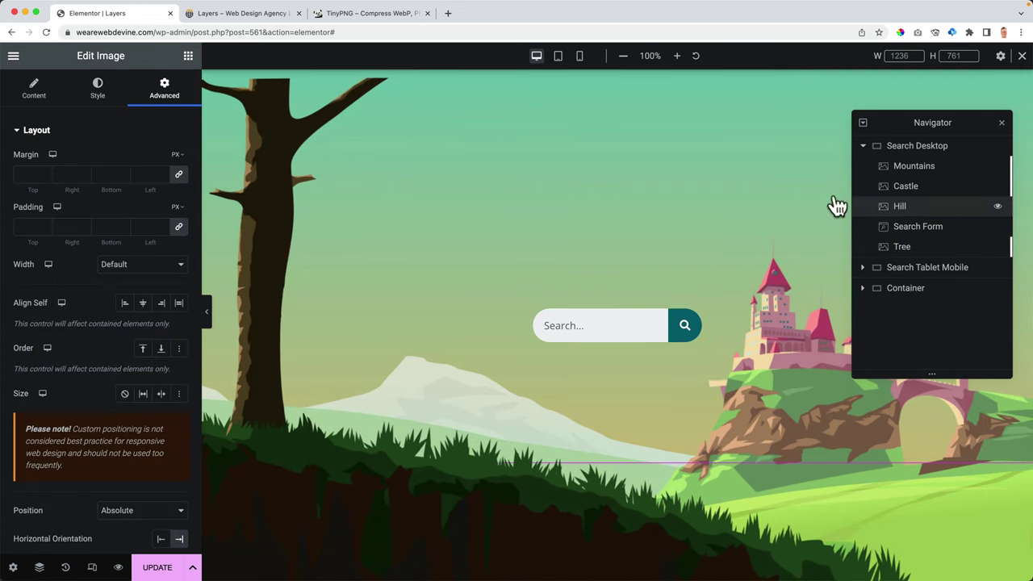
{"action": "left_click", "coordinate": [69, 131]}
{"action": "left_click", "coordinate": [52, 157]}
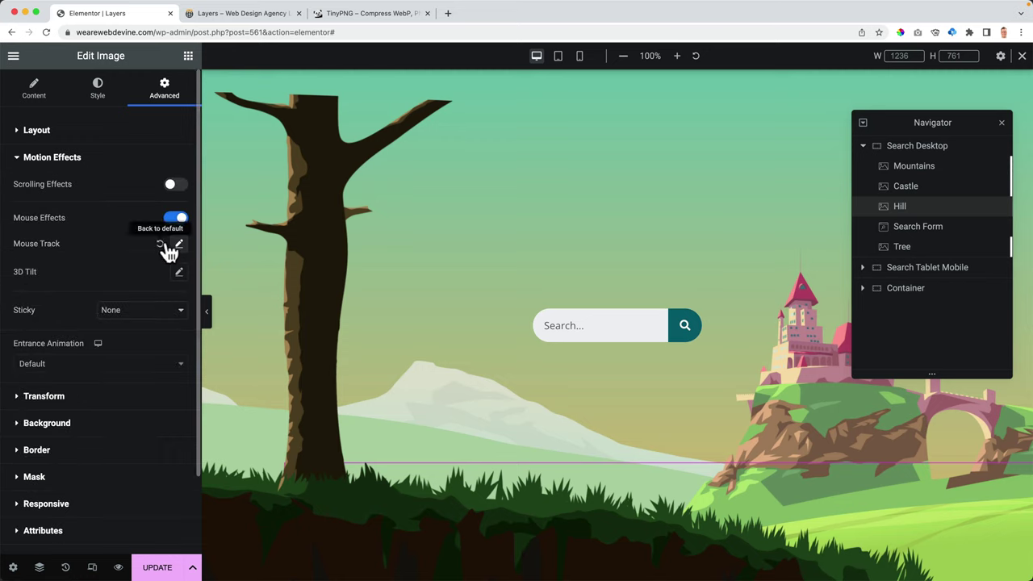
{"action": "left_click", "coordinate": [178, 273]}
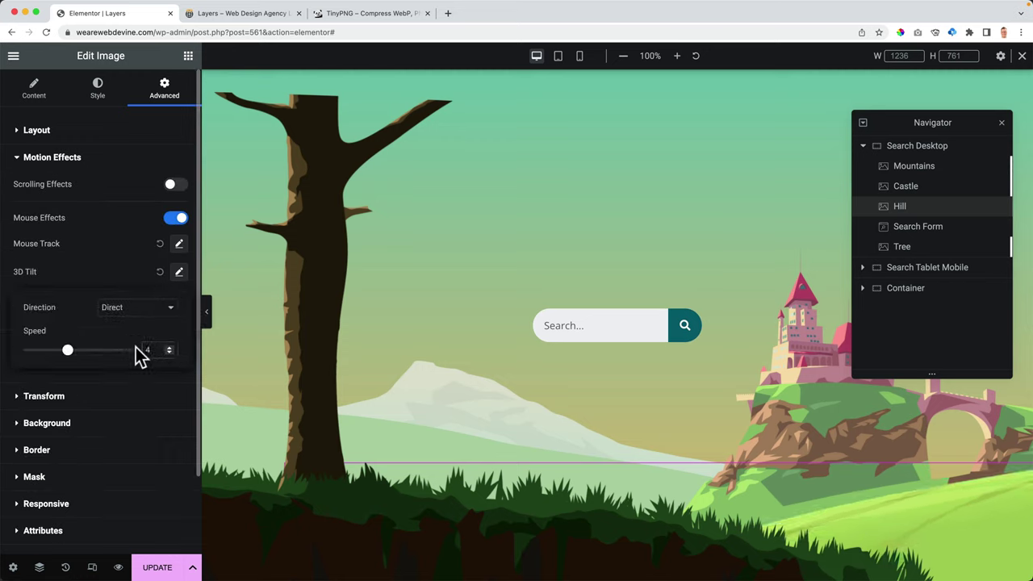
{"action": "double_click", "coordinate": [139, 350]}
{"action": "type", "text": "1.6"}
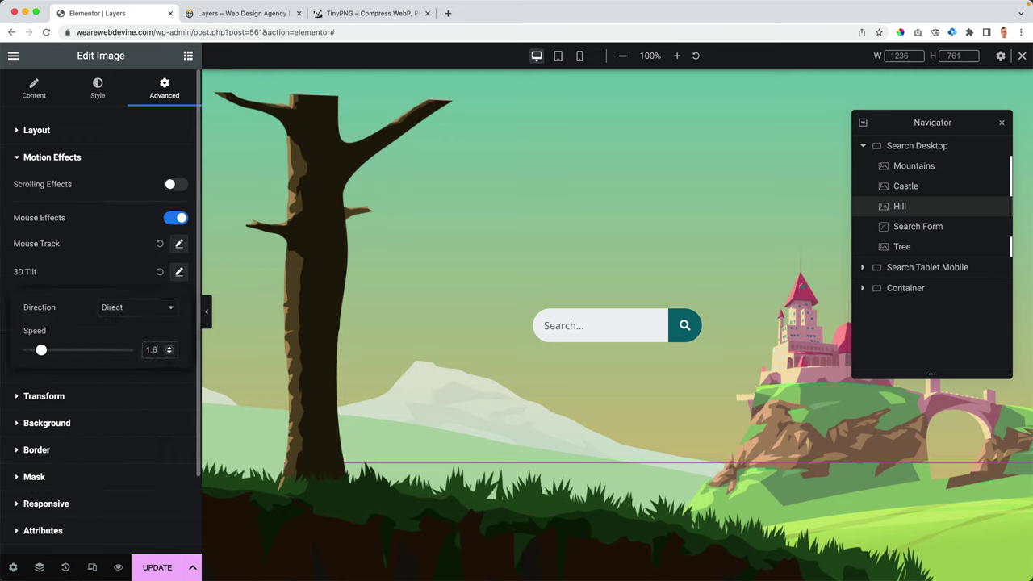
{"action": "left_click", "coordinate": [139, 318]}
{"action": "left_click", "coordinate": [123, 322]}
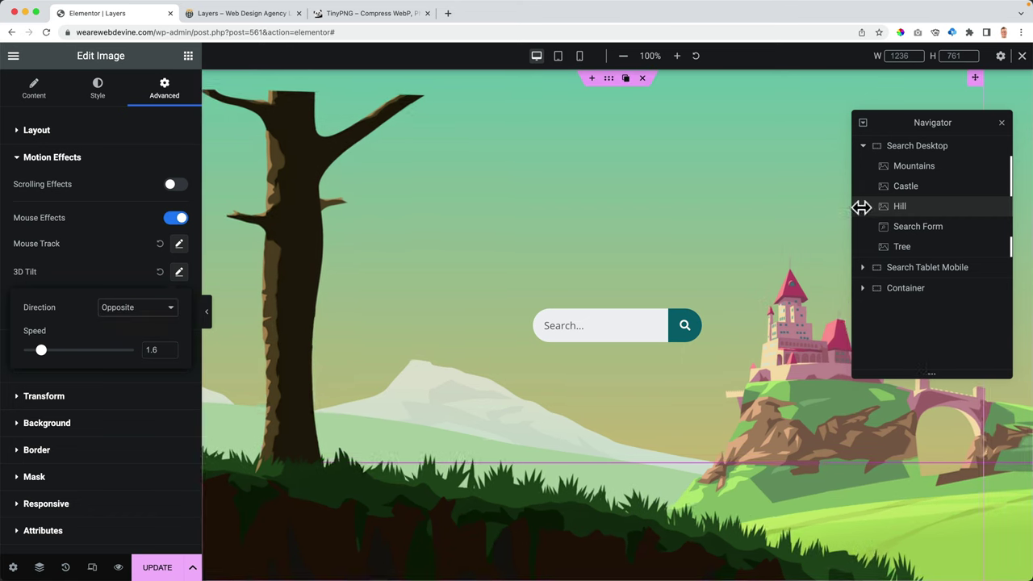
Add a 3D Tilt mouse effect to the Castle image with Opposite direction and speed 1
{"action": "left_click", "coordinate": [908, 188]}
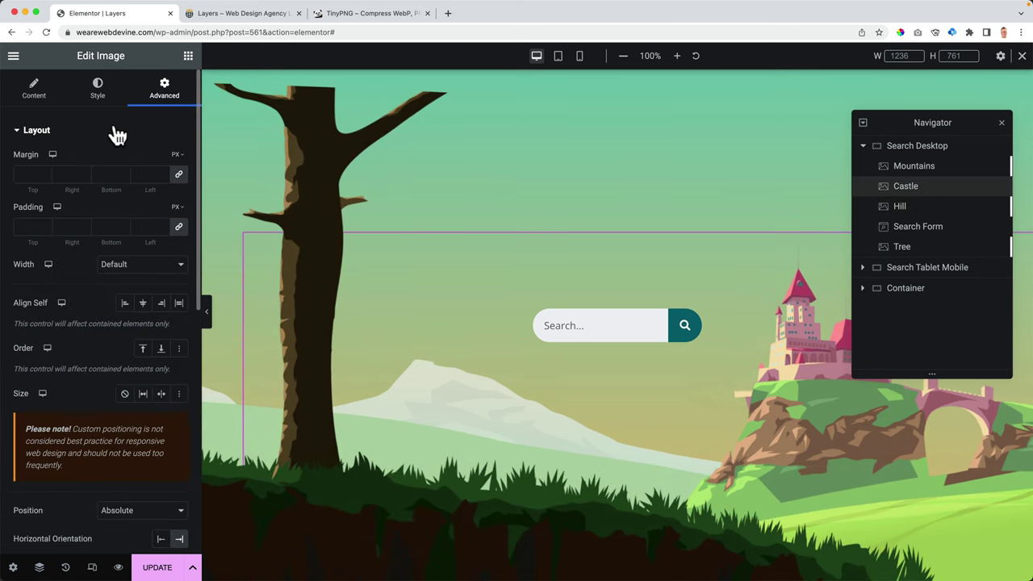
{"action": "left_click", "coordinate": [116, 131]}
{"action": "left_click", "coordinate": [90, 160]}
{"action": "left_click", "coordinate": [179, 272]}
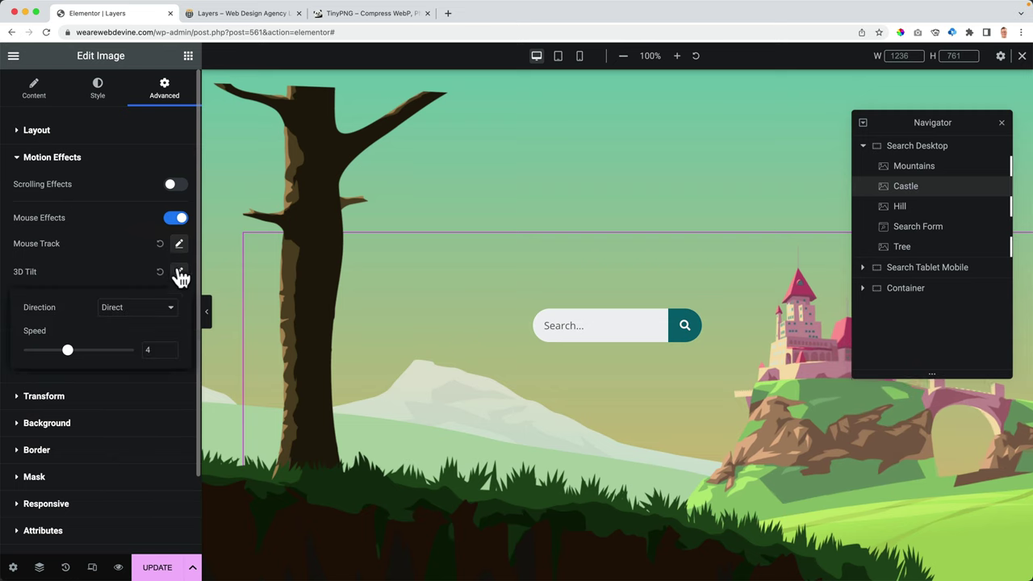
{"action": "left_click", "coordinate": [144, 313]}
{"action": "key", "text": "Return"}
{"action": "left_click", "coordinate": [157, 350]}
{"action": "type", "text": "2"}
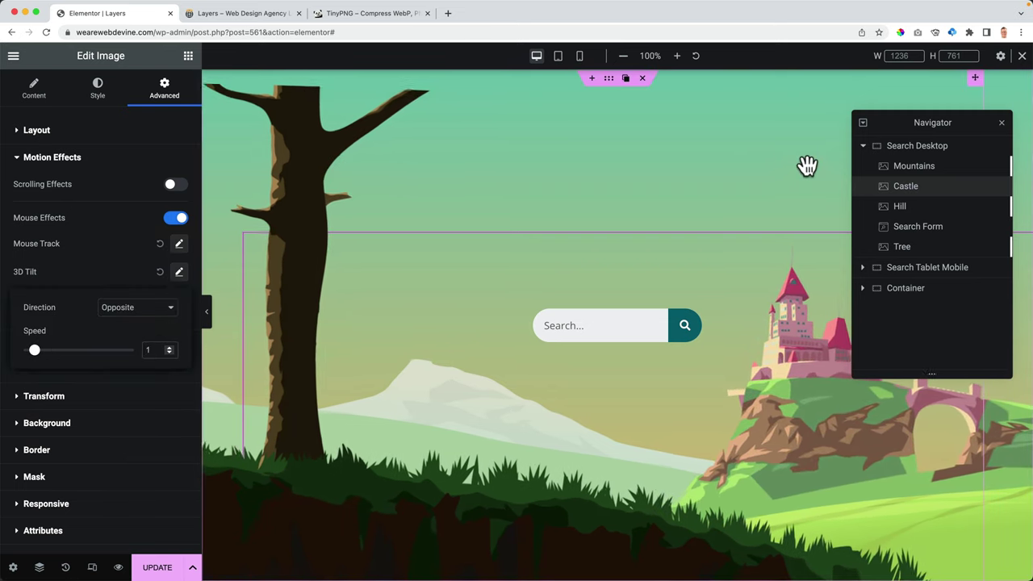
Add a 3D Tilt mouse effect to the Mountains image with Opposite direction and speed 0.4, and update the page
{"action": "left_click", "coordinate": [920, 167]}
{"action": "left_click", "coordinate": [94, 139]}
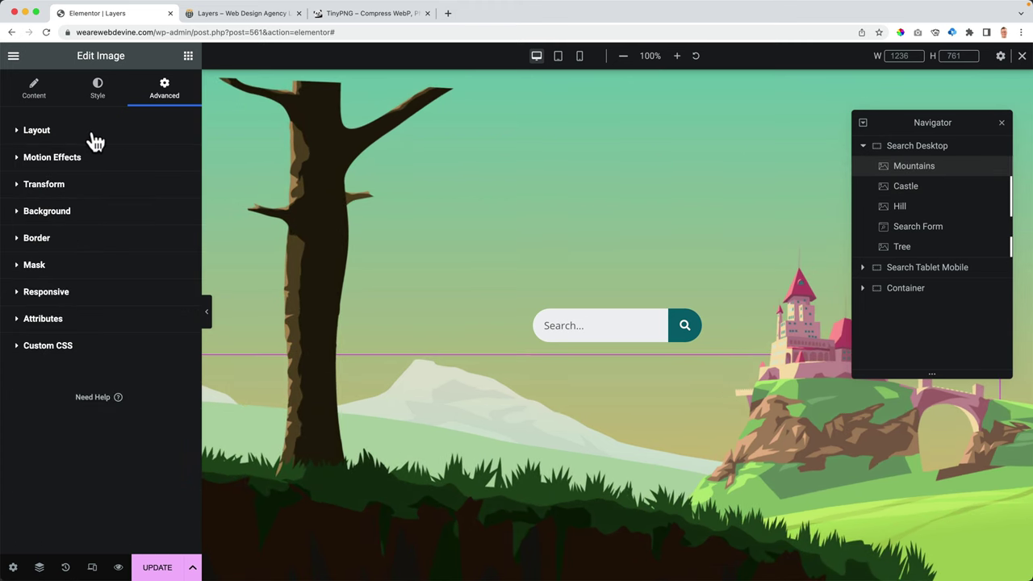
{"action": "left_click", "coordinate": [91, 162]}
{"action": "left_click", "coordinate": [179, 273]}
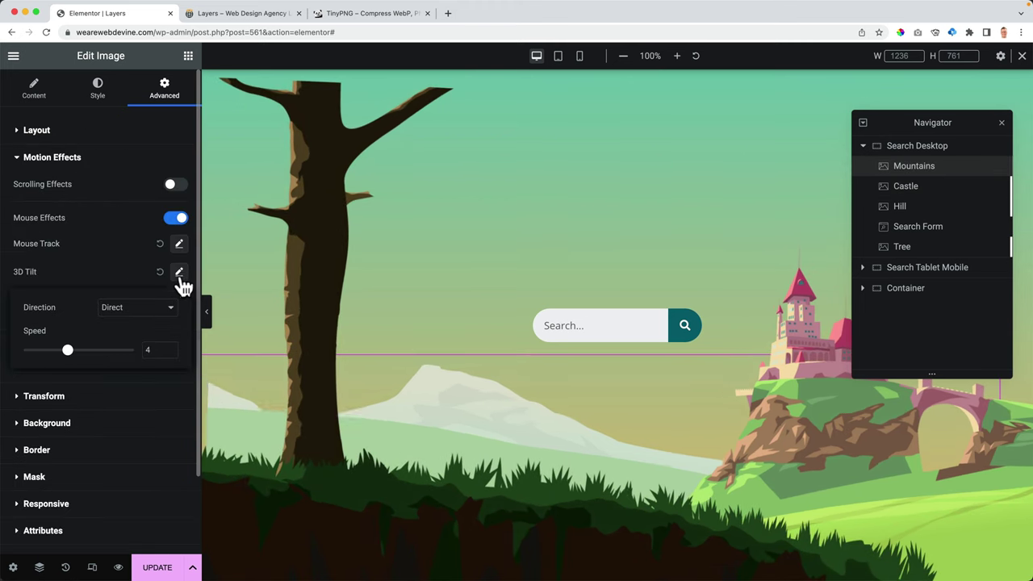
{"action": "left_click", "coordinate": [146, 309]}
{"action": "left_click", "coordinate": [129, 322]}
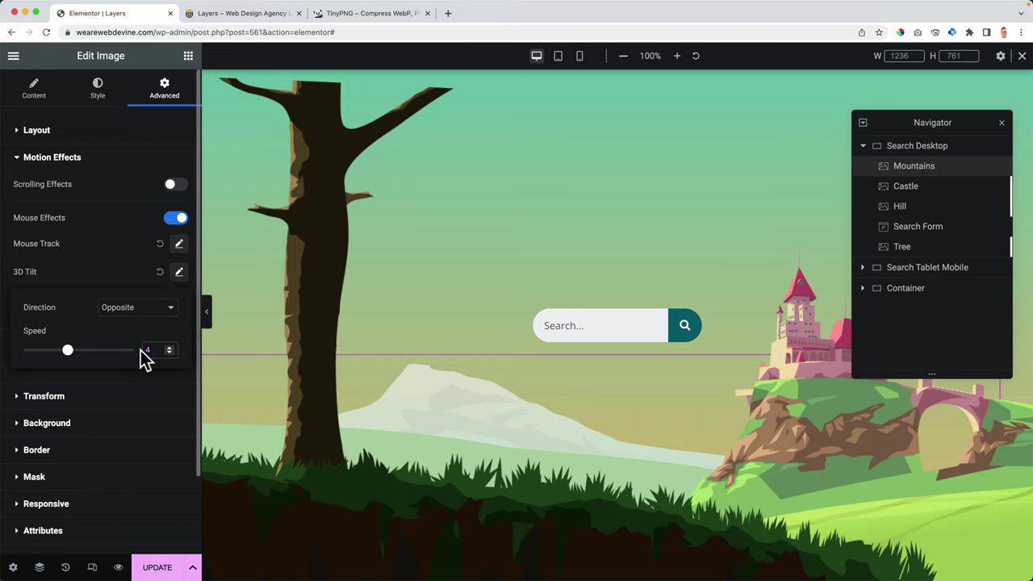
{"action": "type", "text": "0."}
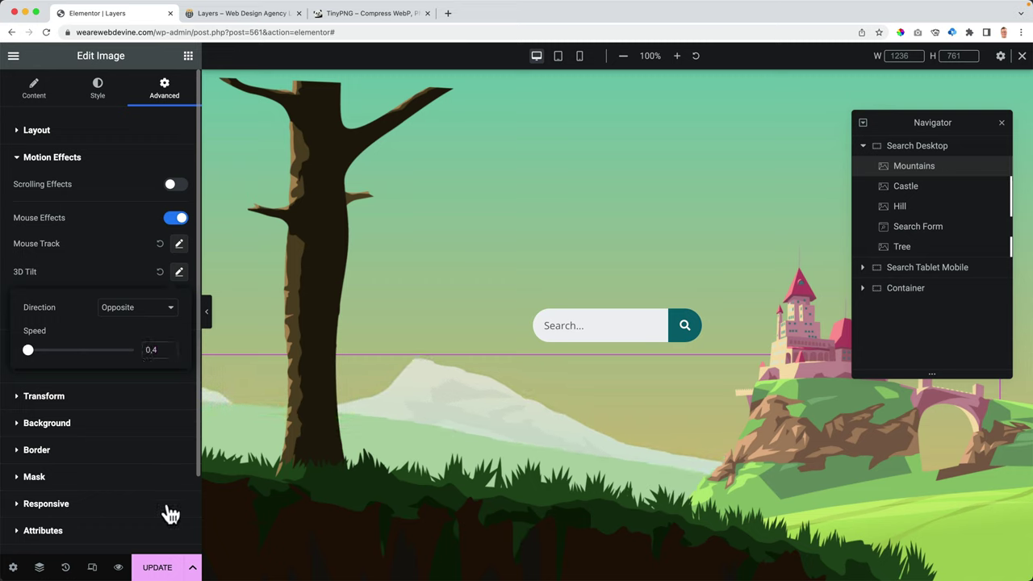
{"action": "left_click", "coordinate": [158, 567]}
{"action": "left_click", "coordinate": [247, 13]}
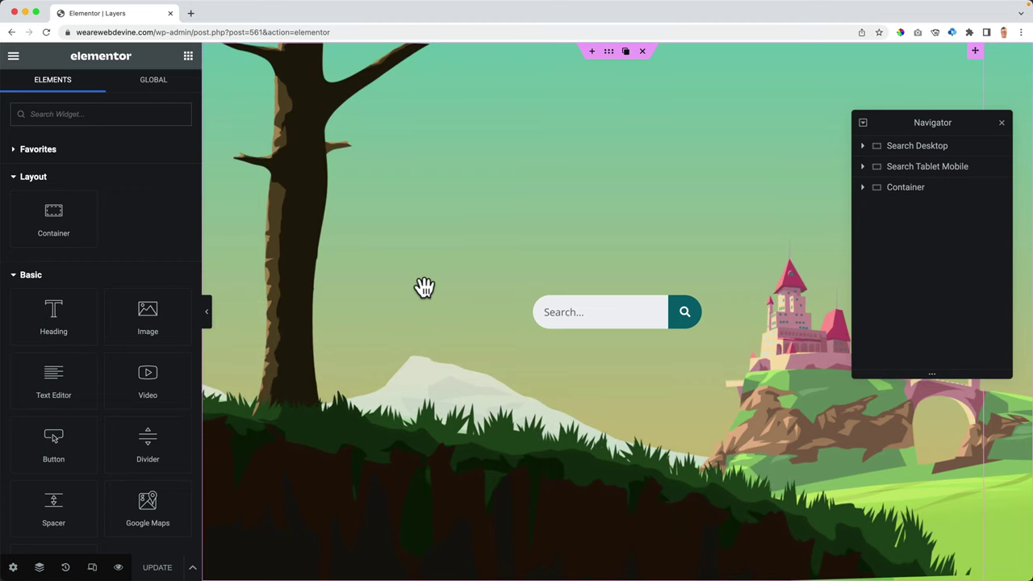
Upload 01.png to 04.png from the Snow folder and replace the Tree image with the snowy foreground flanked by fir trees
{"action": "left_click", "coordinate": [863, 148]}
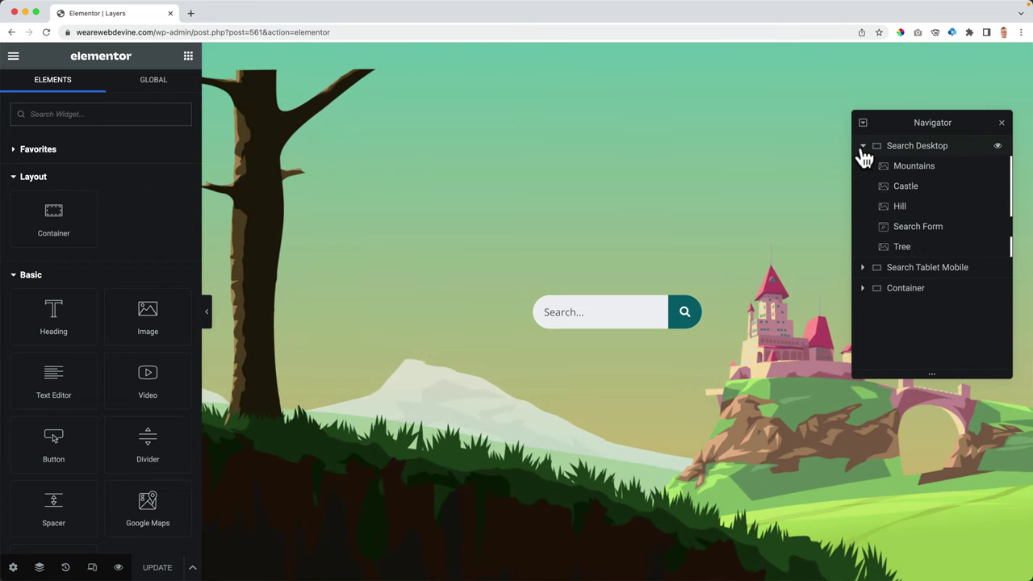
{"action": "left_click", "coordinate": [904, 250]}
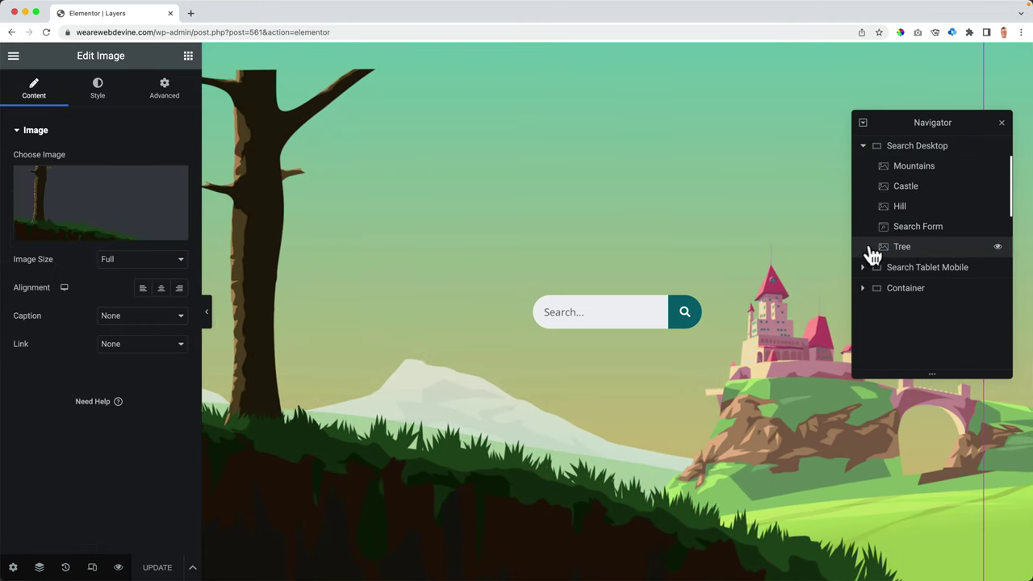
{"action": "left_click", "coordinate": [94, 198]}
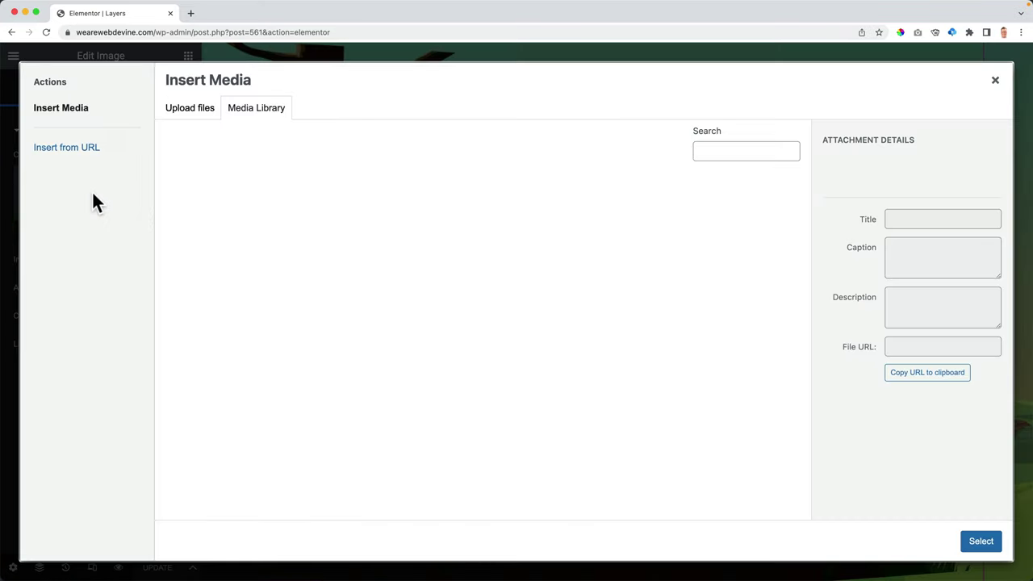
{"action": "left_click", "coordinate": [200, 113]}
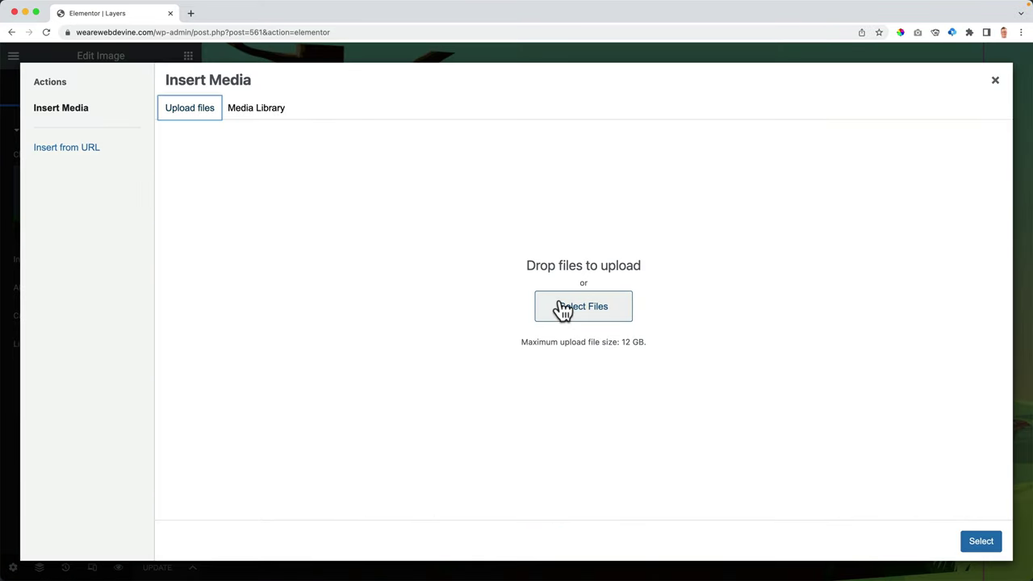
{"action": "left_click", "coordinate": [563, 310]}
{"action": "left_click", "coordinate": [302, 148]}
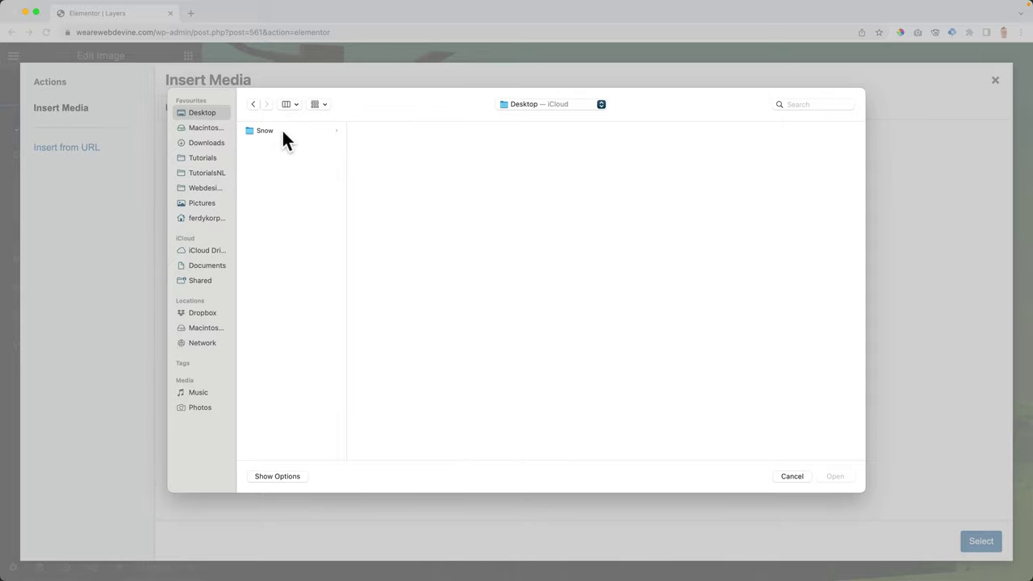
{"action": "left_click", "coordinate": [387, 130]}
{"action": "left_click", "coordinate": [382, 166], "text": "shift"}
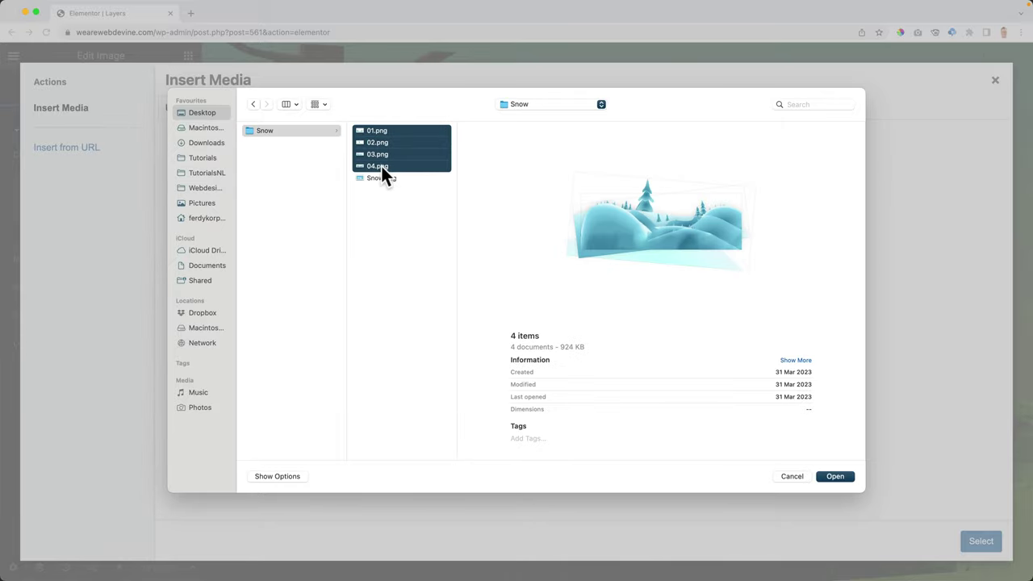
{"action": "left_click", "coordinate": [833, 476]}
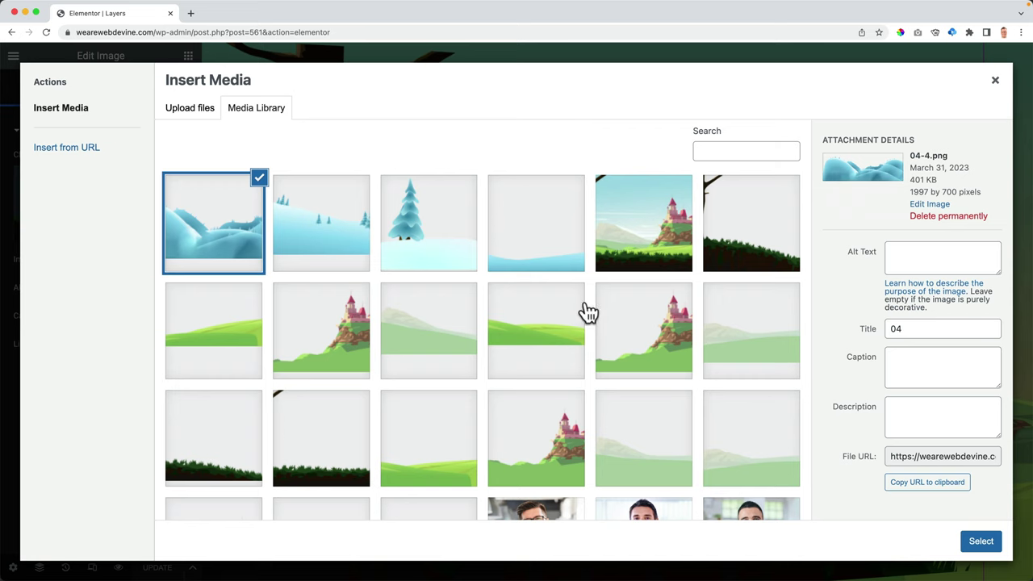
{"action": "left_click", "coordinate": [979, 545]}
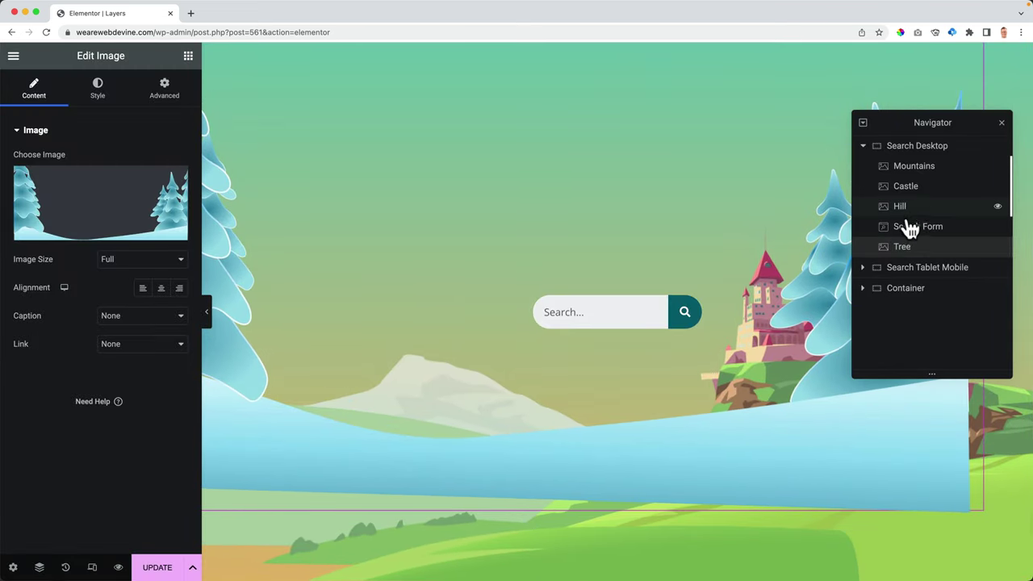
Change the Search Form button's background color to a bright sky blue that matches the snow images
{"action": "left_click", "coordinate": [911, 234]}
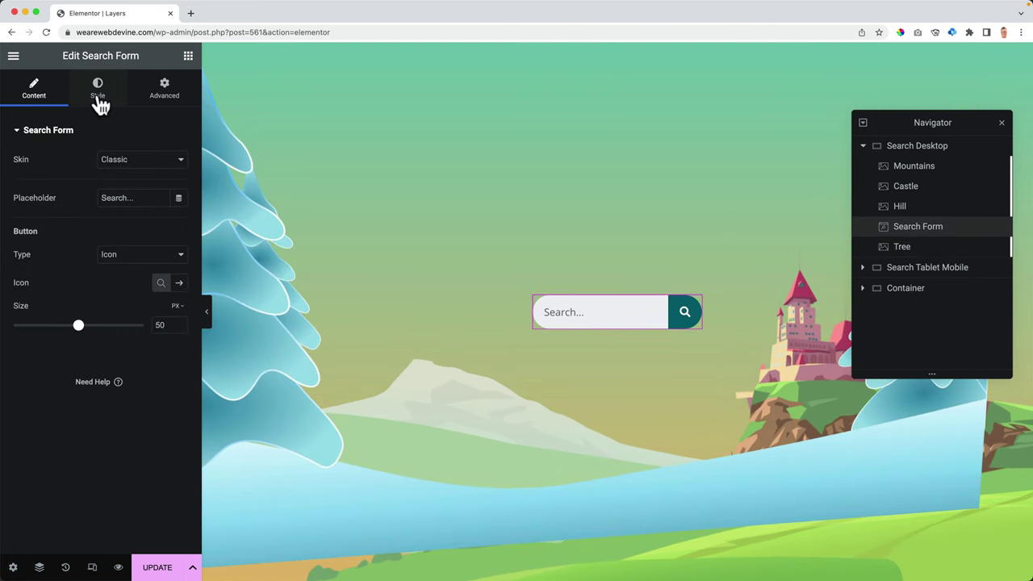
{"action": "left_click", "coordinate": [99, 99]}
{"action": "left_click", "coordinate": [34, 131]}
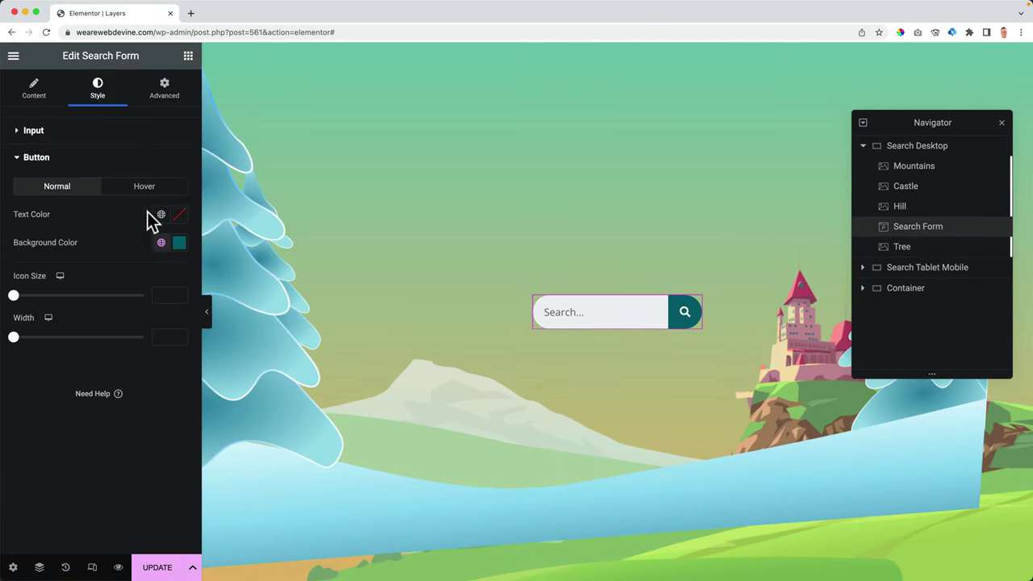
{"action": "left_click", "coordinate": [178, 246]}
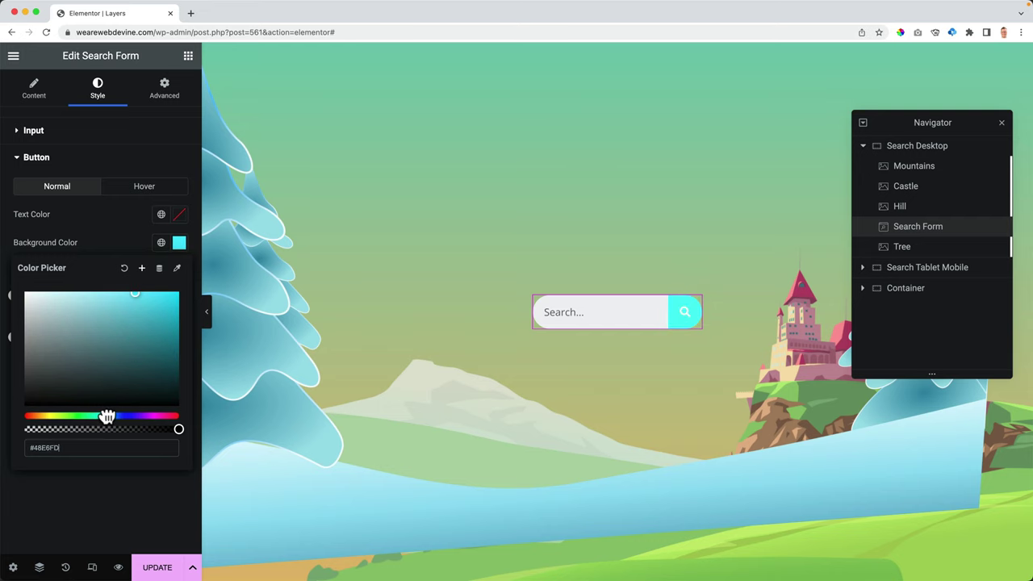
Replace the Hill image with 02-4.png, the single fir tree on a snowy hill
{"action": "left_click", "coordinate": [903, 210]}
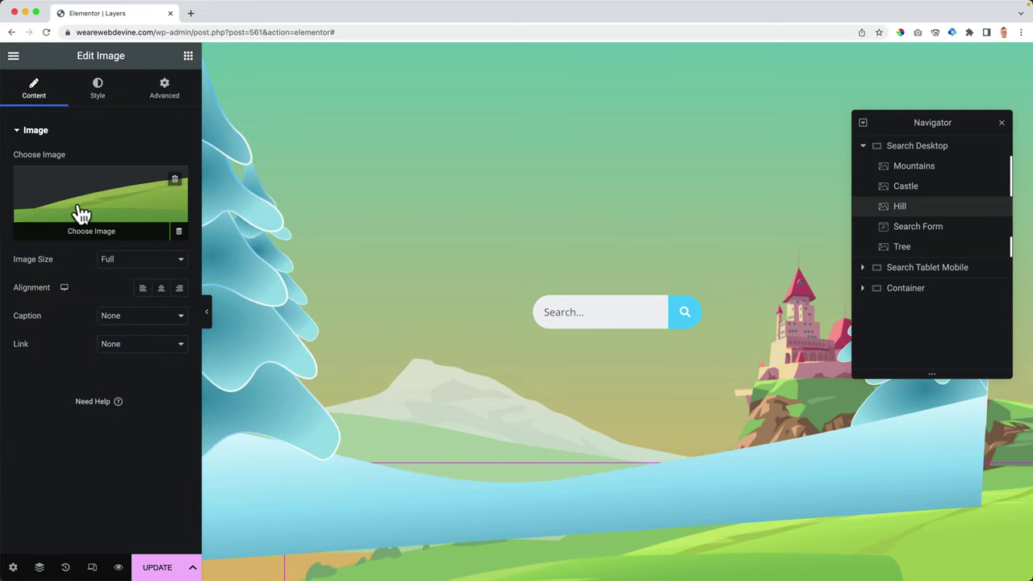
{"action": "left_click", "coordinate": [21, 212]}
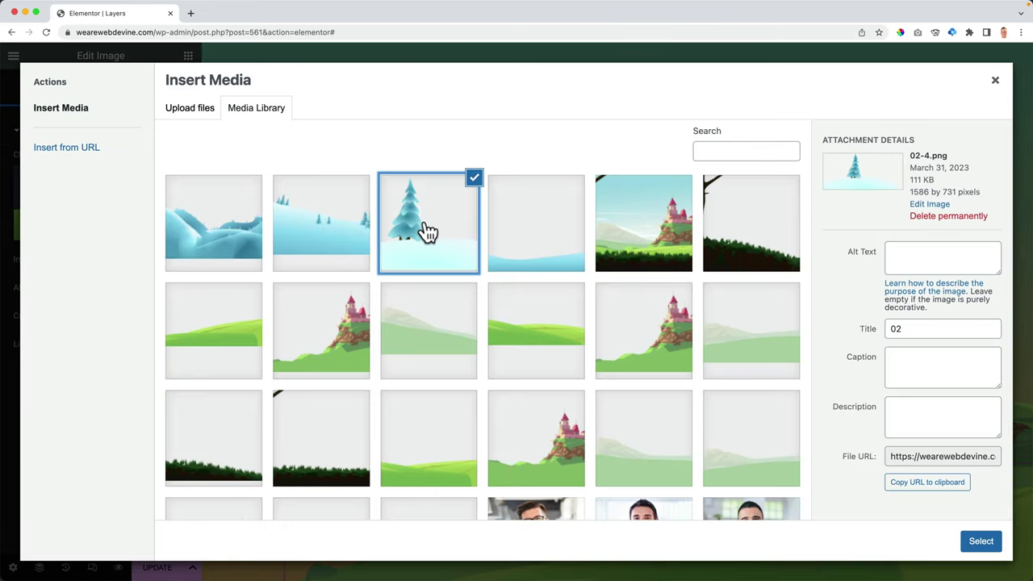
{"action": "left_click", "coordinate": [983, 545]}
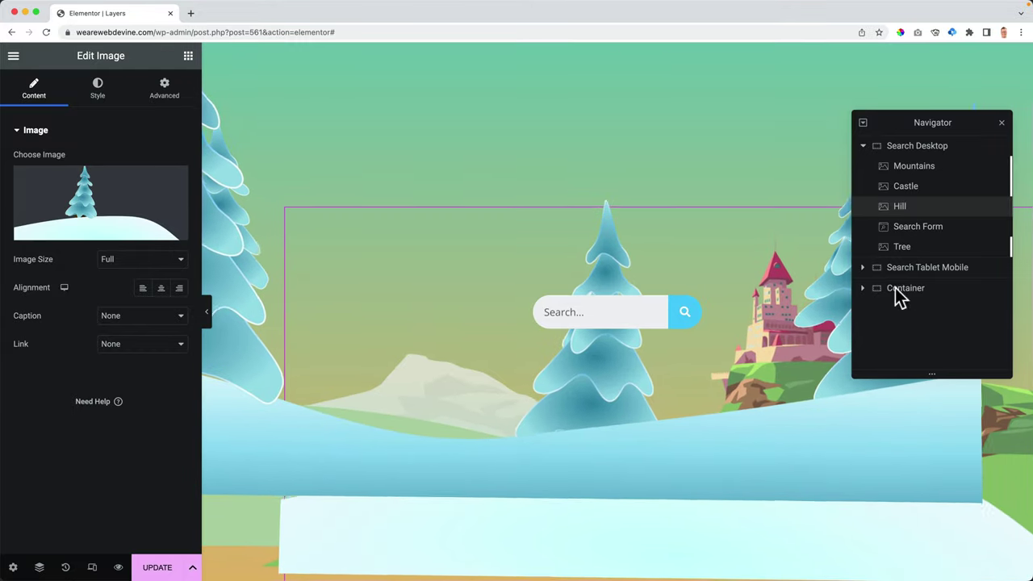
Replace the Castle image with 03-4.png, the snowy slope with small fir trees
{"action": "left_click", "coordinate": [904, 187]}
{"action": "left_click", "coordinate": [176, 197]}
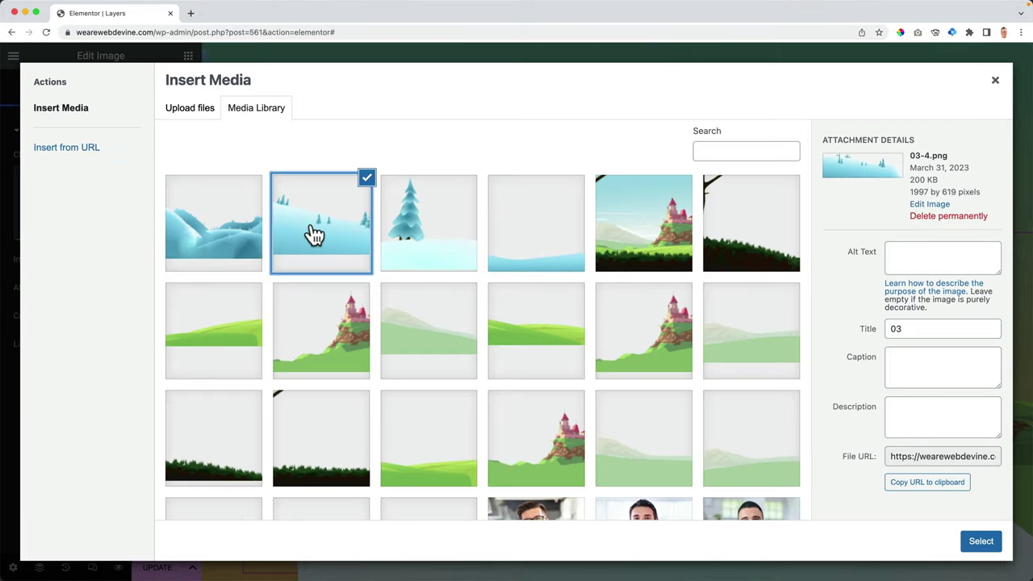
{"action": "left_click", "coordinate": [978, 540]}
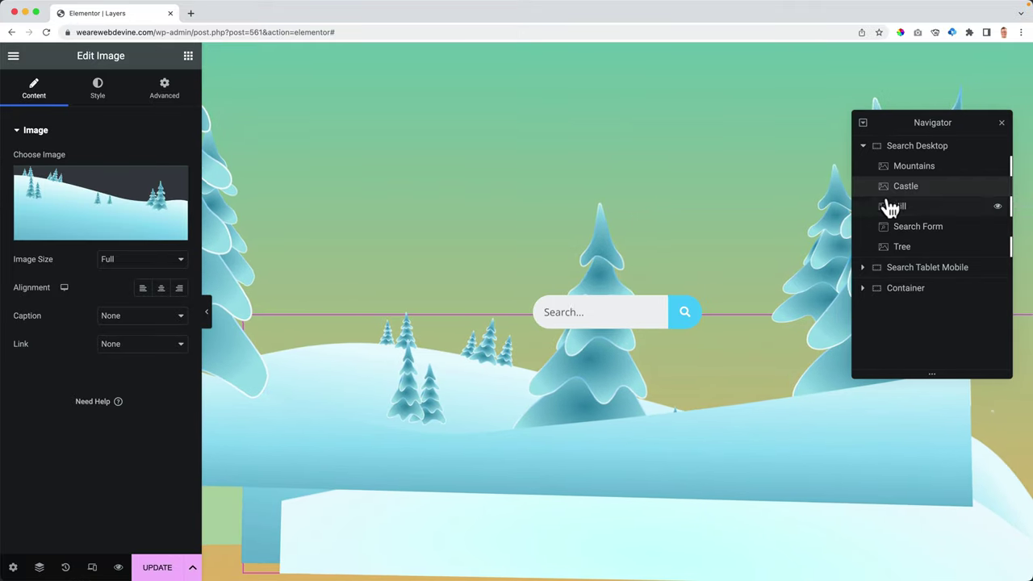
Replace the Mountains image with the newly uploaded snowy mountain range image from the media library
{"action": "left_click", "coordinate": [907, 171]}
{"action": "left_click", "coordinate": [115, 197]}
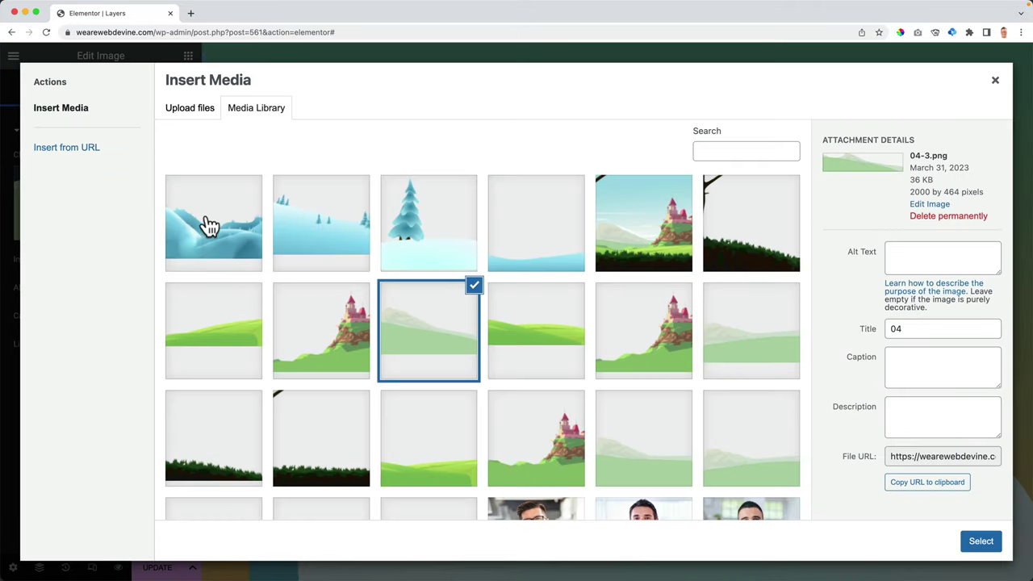
{"action": "left_click", "coordinate": [981, 543]}
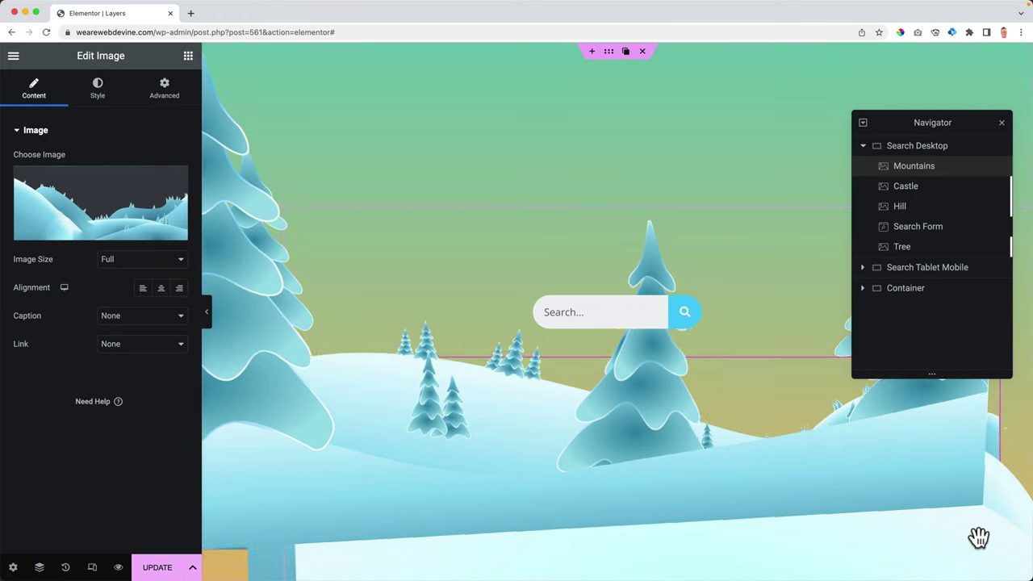
Set the first color of the Search Desktop container's background gradient to blue, #70ADC8
{"action": "left_click", "coordinate": [905, 152]}
{"action": "left_click", "coordinate": [94, 102]}
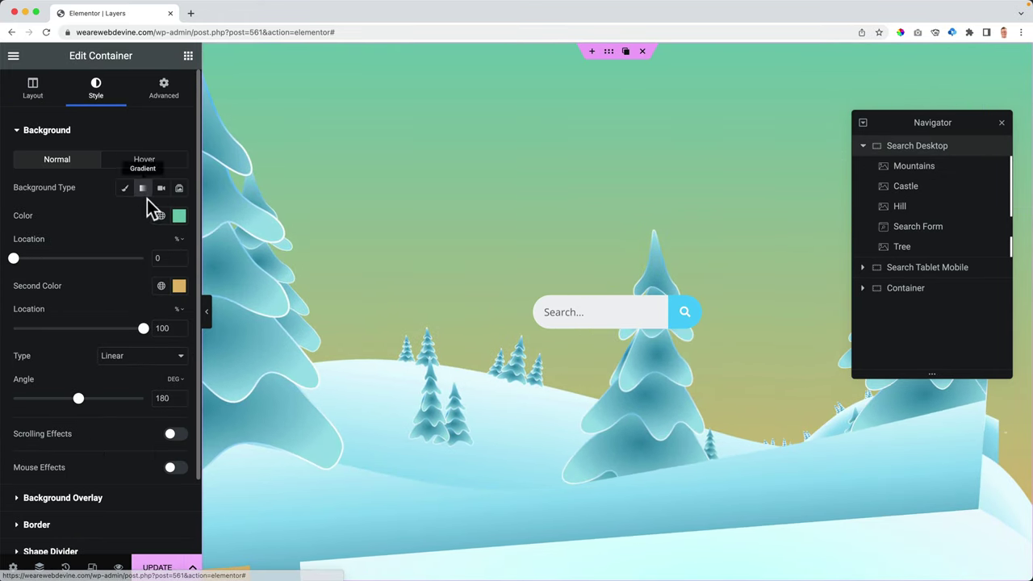
{"action": "left_click", "coordinate": [177, 219]}
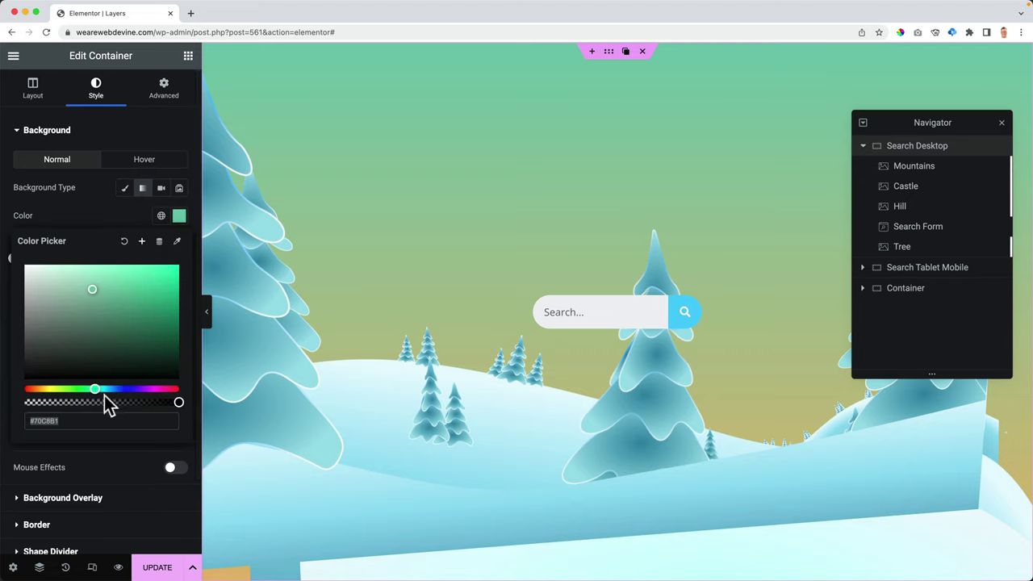
{"action": "left_click_drag", "start_coordinate": [98, 392], "coordinate": [110, 392]}
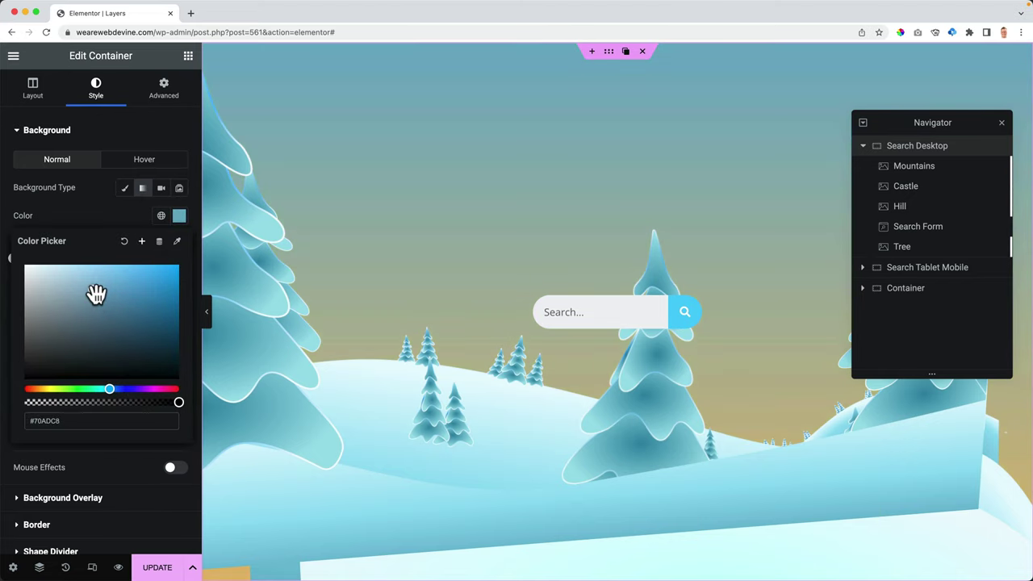
{"action": "left_click", "coordinate": [117, 218]}
Set the second color of the Search Desktop container's background gradient to a soft light blue
{"action": "left_click", "coordinate": [178, 285]}
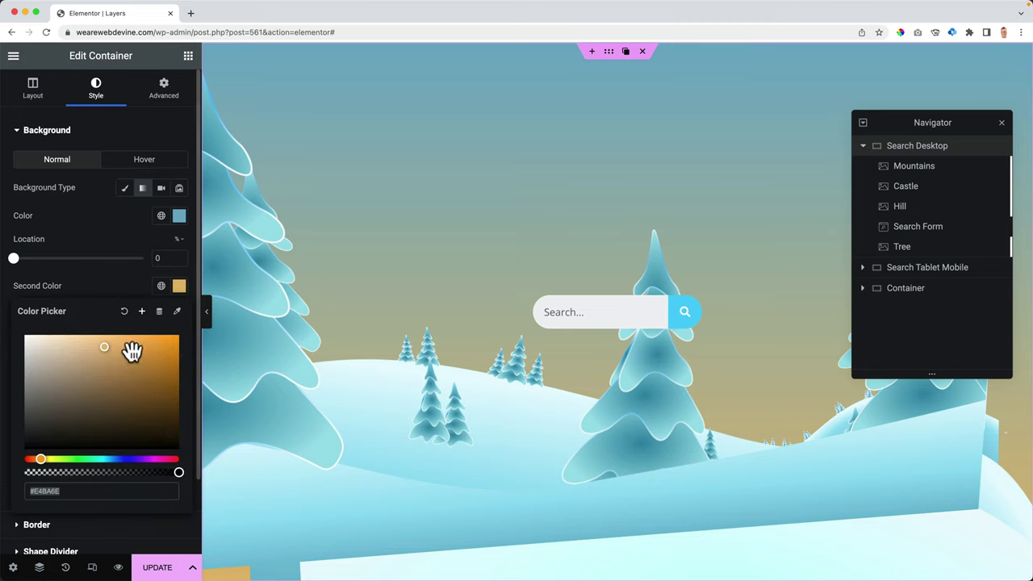
{"action": "left_click", "coordinate": [117, 460]}
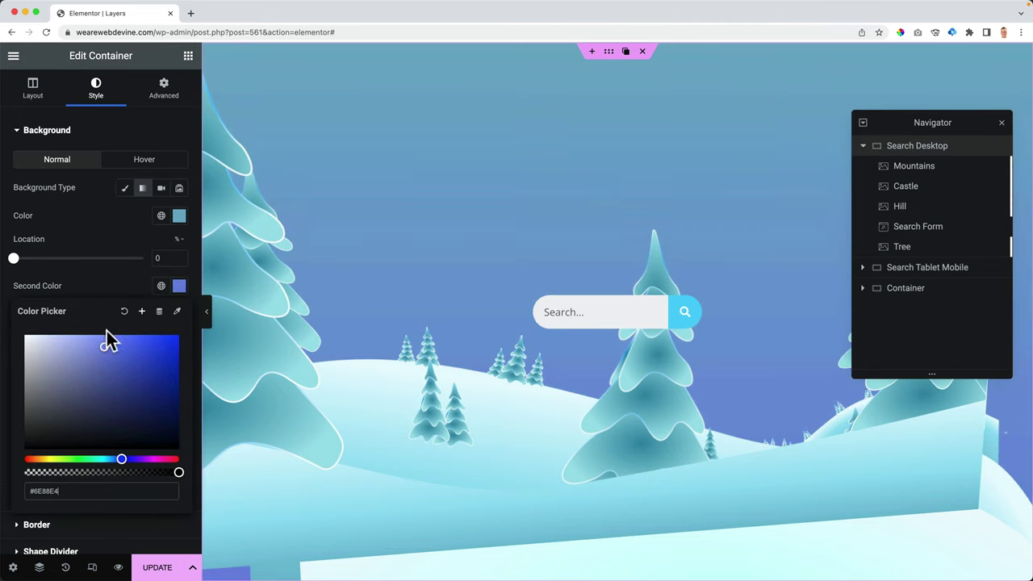
{"action": "left_click_drag", "start_coordinate": [129, 337], "coordinate": [96, 337]}
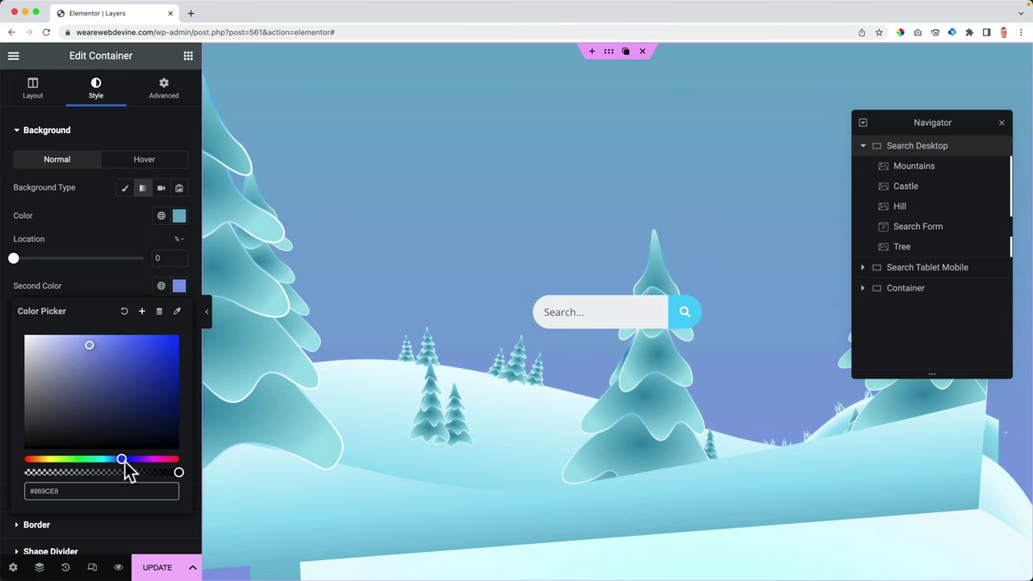
{"action": "left_click_drag", "start_coordinate": [121, 459], "coordinate": [117, 460]}
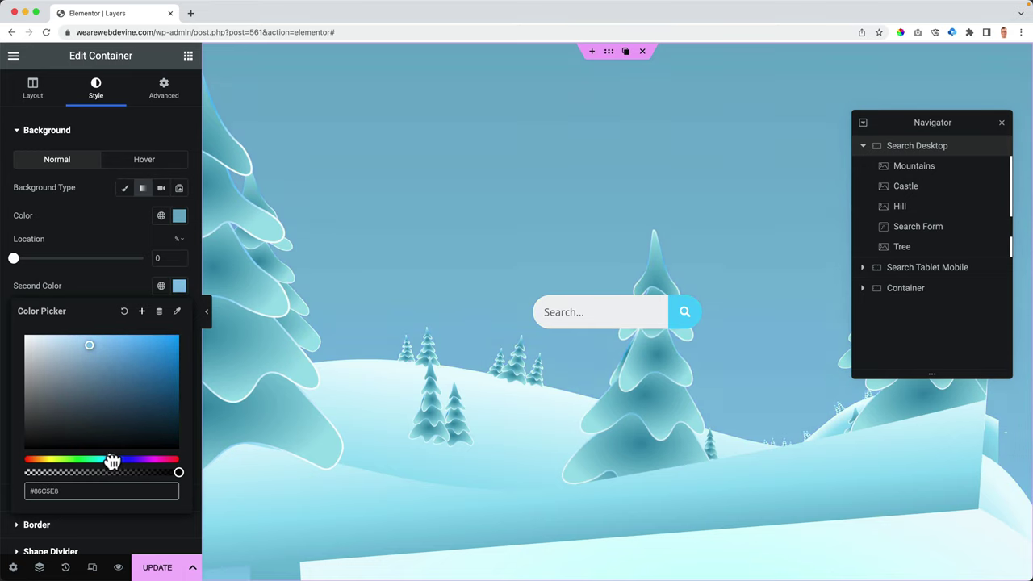
Update the page and preview the snow scene in a new tab, checking its layers and edges
{"action": "left_click", "coordinate": [168, 568]}
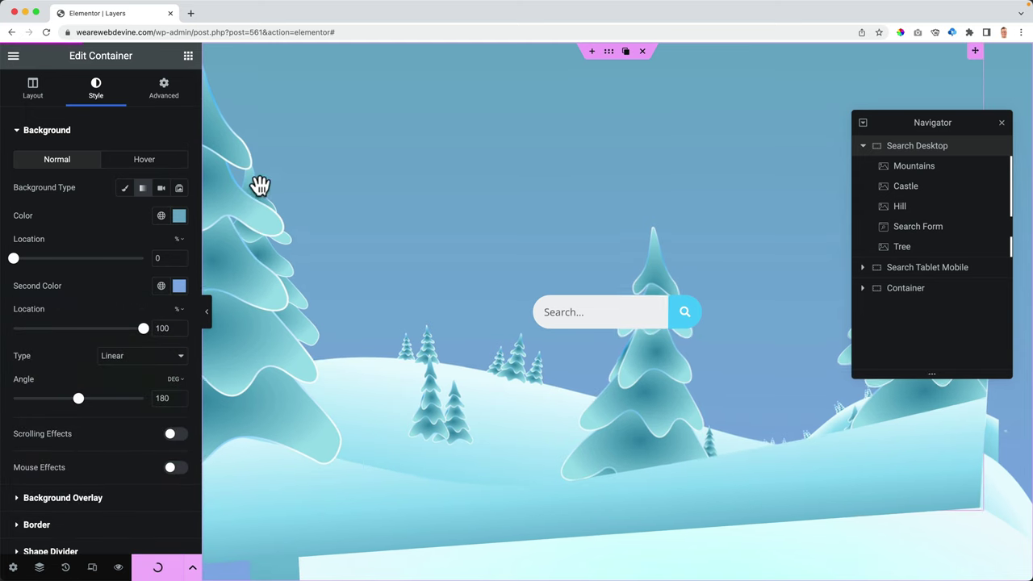
{"action": "left_click", "coordinate": [123, 567]}
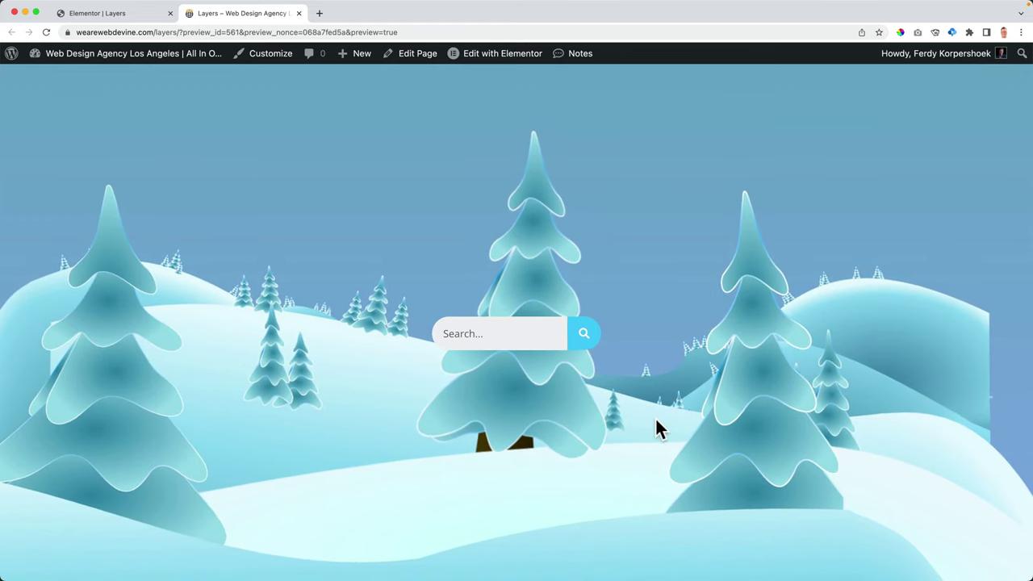
{"action": "scroll", "coordinate": [645, 410], "scroll_direction": "down", "scroll_amount": 2}
{"action": "scroll", "coordinate": [644, 410], "scroll_direction": "up", "scroll_amount": 2}
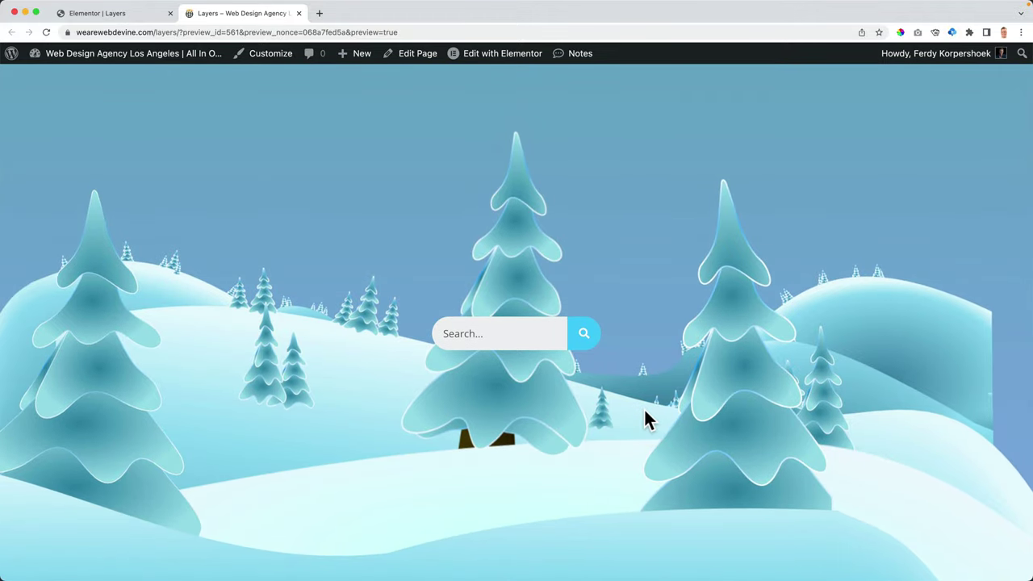
{"action": "scroll", "coordinate": [677, 445], "scroll_direction": "down", "scroll_amount": 1}
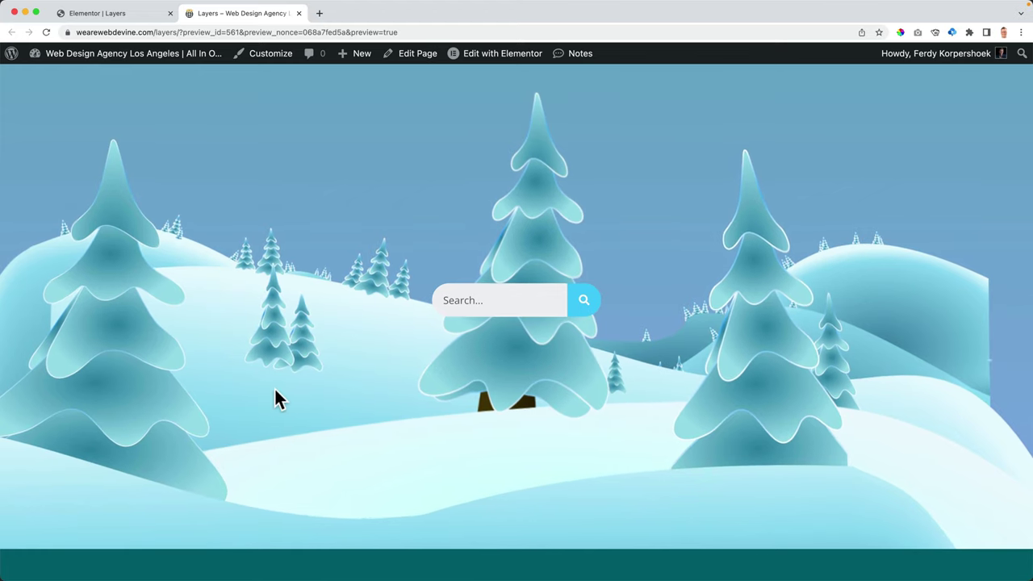
Back in the editor, anchor the Castle image to the left horizontally with an offset of -3 VW
{"action": "left_click", "coordinate": [119, 14]}
{"action": "left_click", "coordinate": [906, 187]}
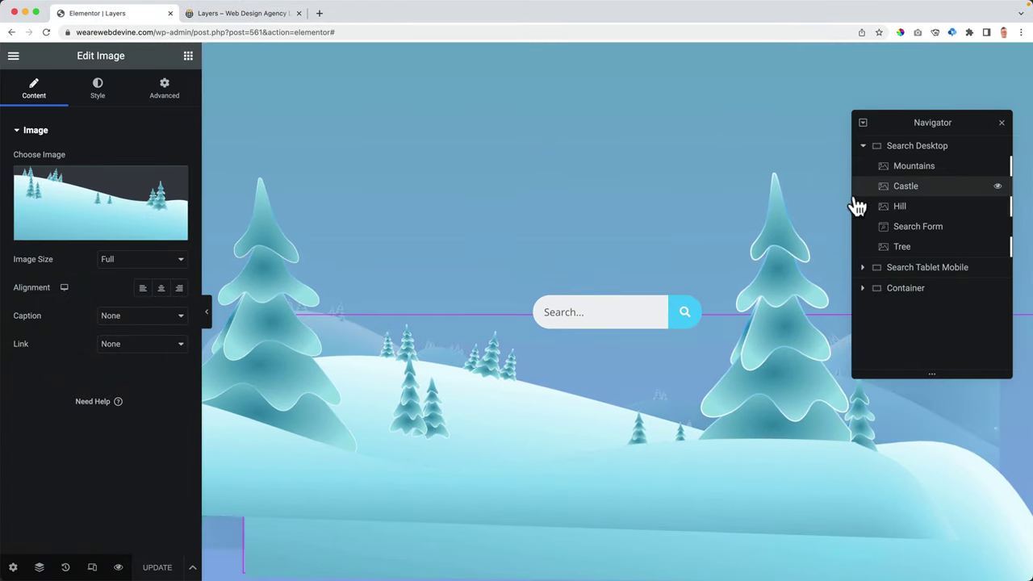
{"action": "left_click", "coordinate": [162, 98]}
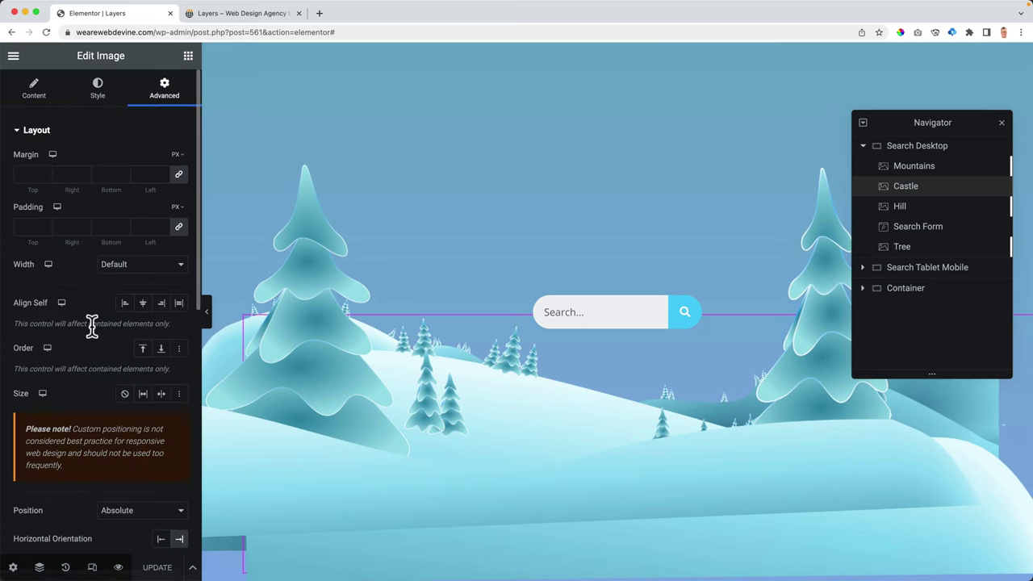
{"action": "scroll", "coordinate": [91, 325], "scroll_direction": "down", "scroll_amount": 5}
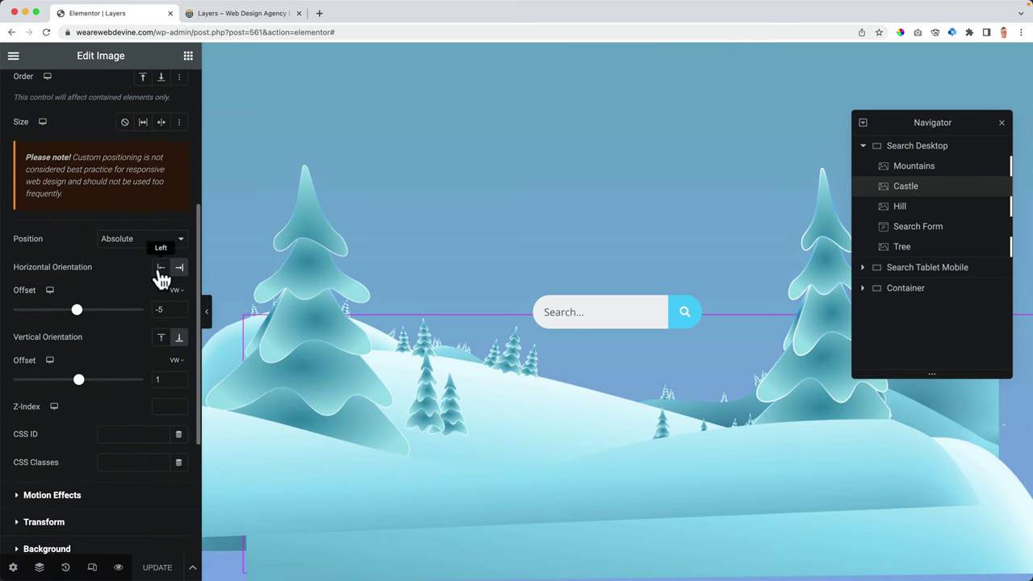
{"action": "left_click", "coordinate": [161, 270]}
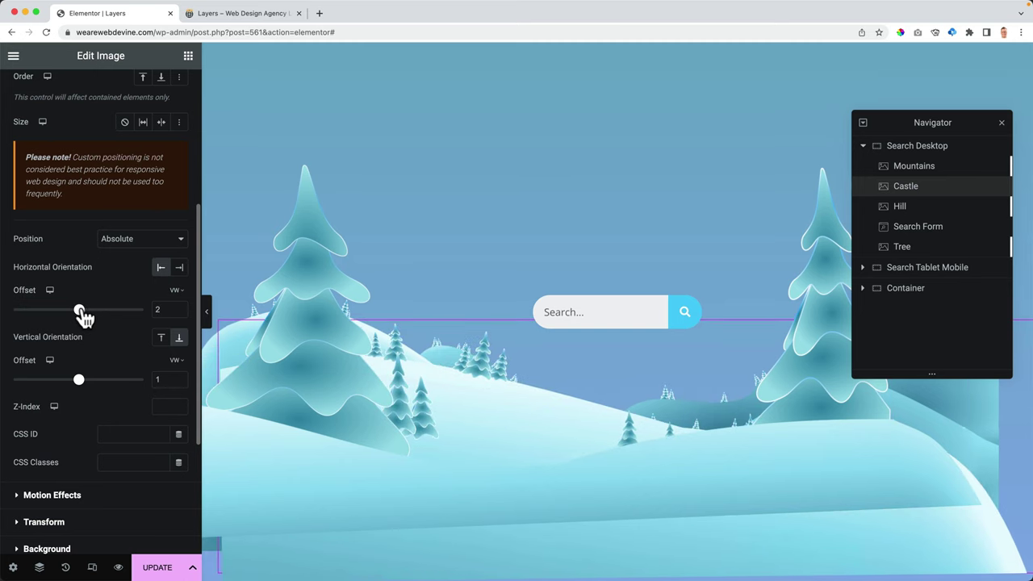
{"action": "left_click_drag", "start_coordinate": [83, 316], "coordinate": [77, 309]}
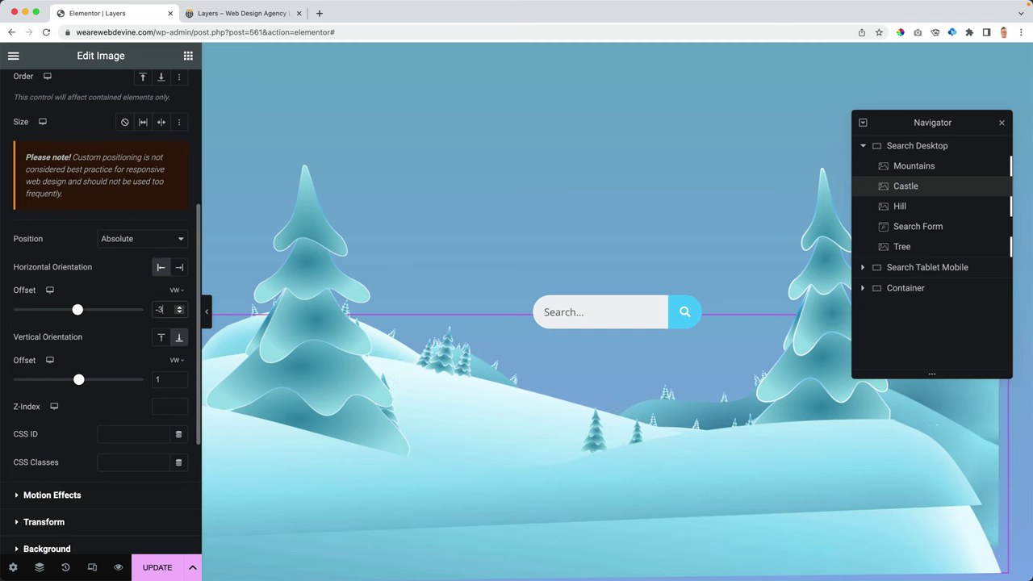
Anchor the Mountains image to the right horizontally, update the page and check the preview
{"action": "left_click", "coordinate": [934, 168]}
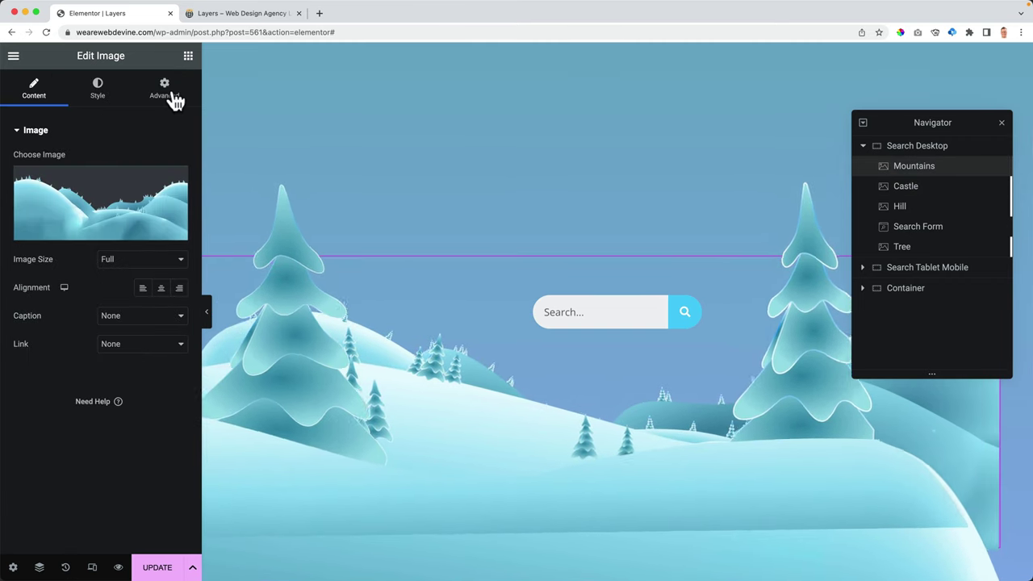
{"action": "left_click", "coordinate": [166, 90]}
{"action": "scroll", "coordinate": [133, 306], "scroll_direction": "down", "scroll_amount": 5}
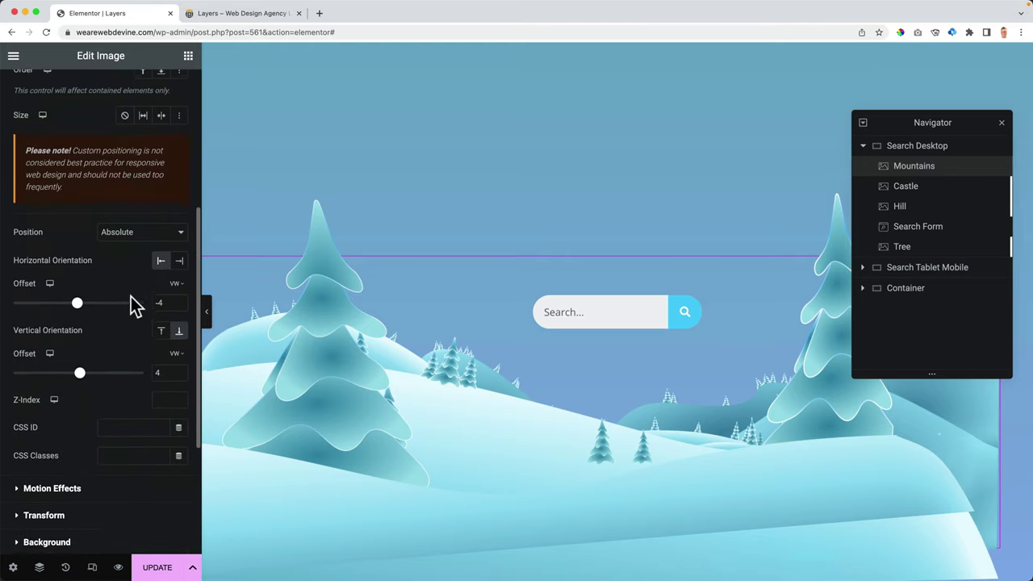
{"action": "left_click", "coordinate": [179, 258]}
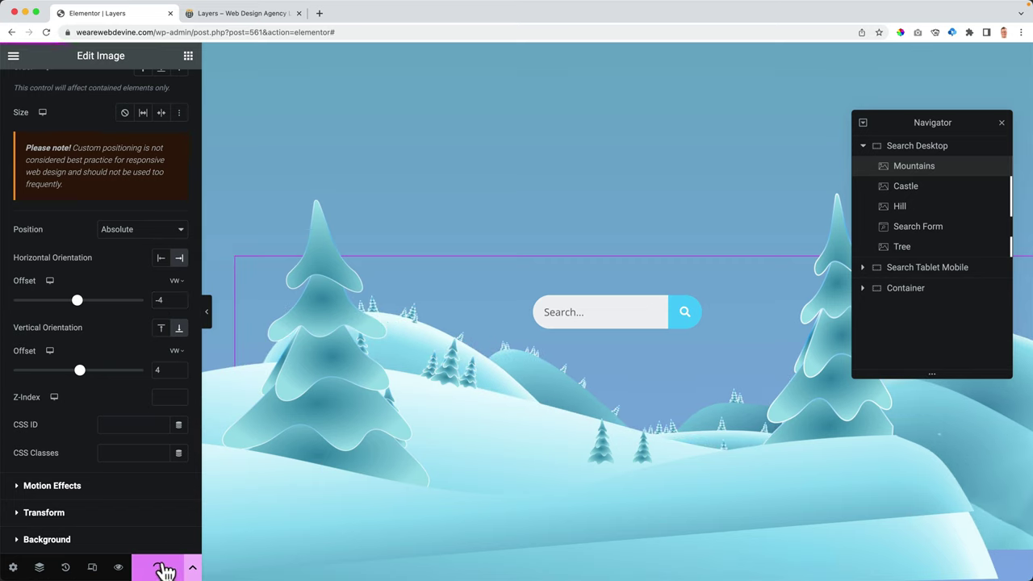
{"action": "left_click", "coordinate": [247, 22]}
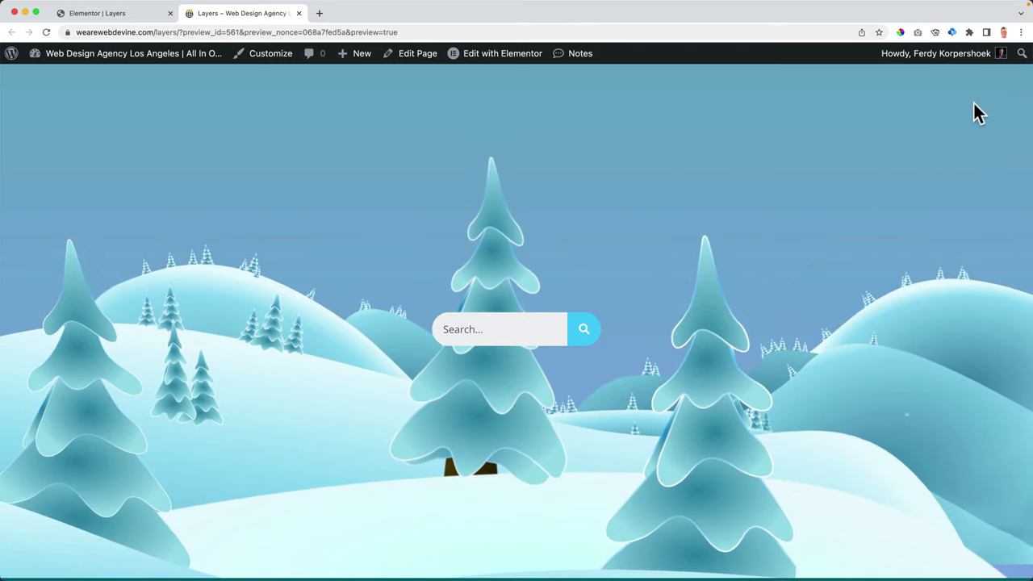
Set the Mountains image's vertical offset to 2 VW, update the page and check the preview again
{"action": "left_click", "coordinate": [129, 15]}
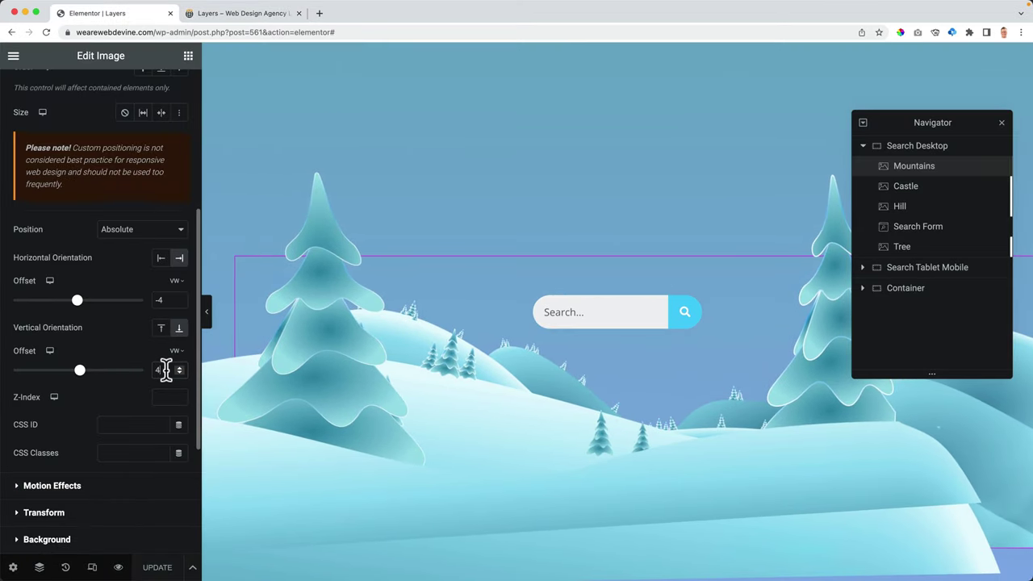
{"action": "left_click", "coordinate": [158, 568]}
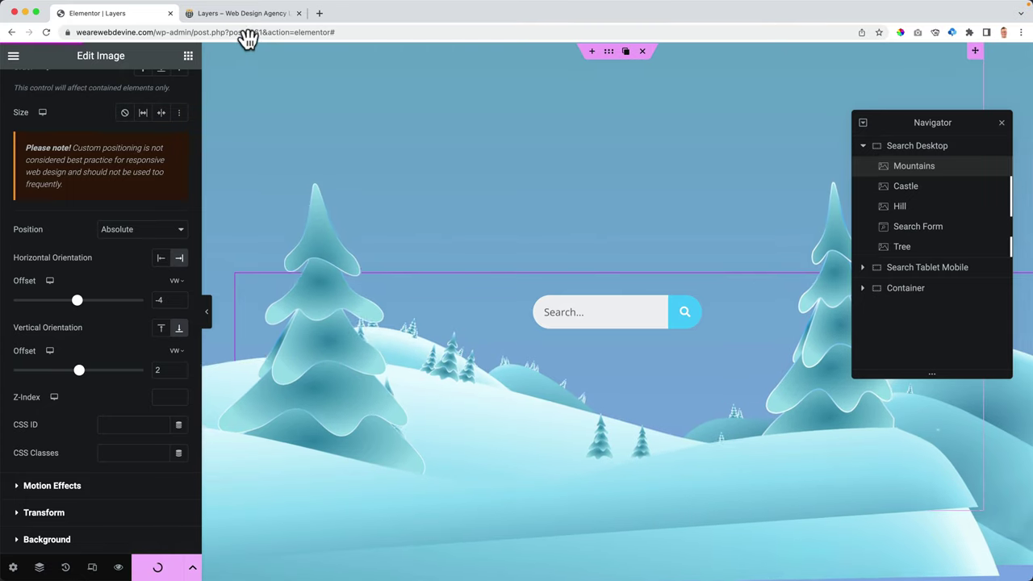
{"action": "left_click", "coordinate": [251, 13]}
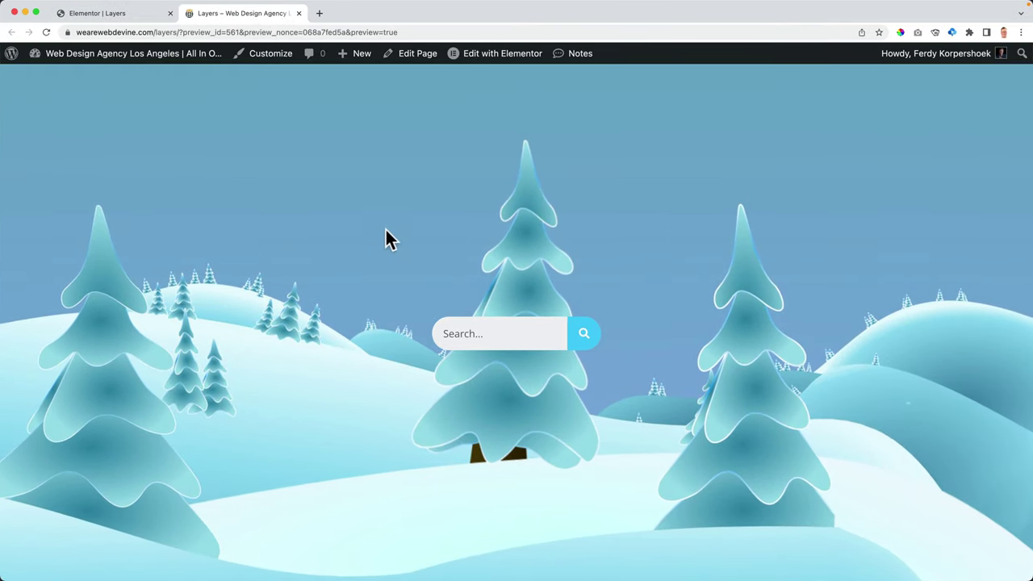